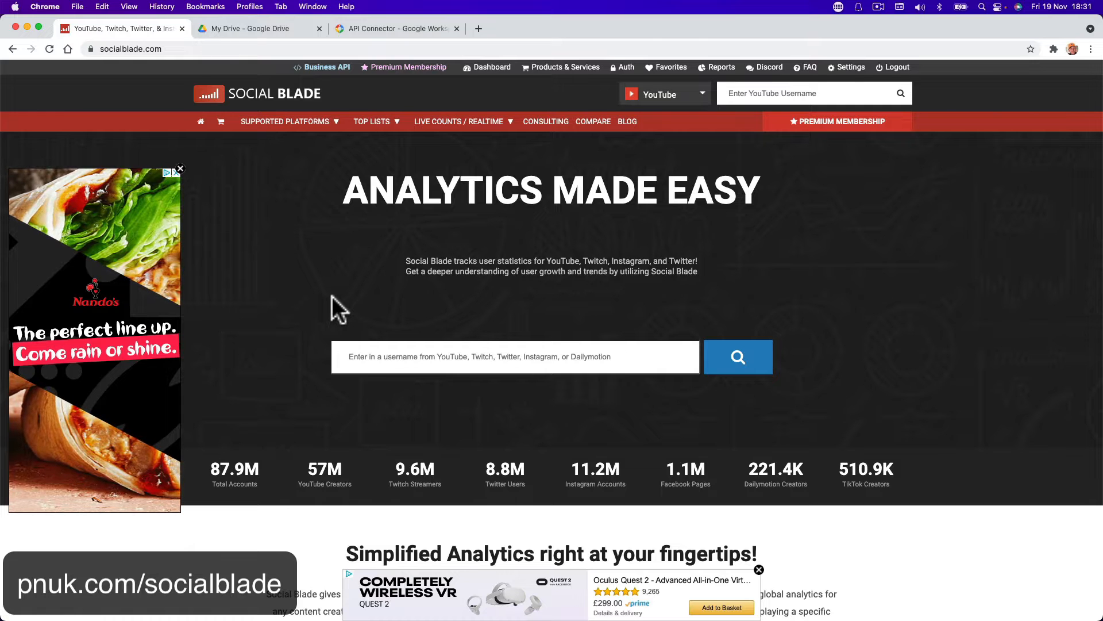
- Search the YouTube usernames for the PNUK Training channel and open its statistics page
scroll(332, 295, "down", 5)
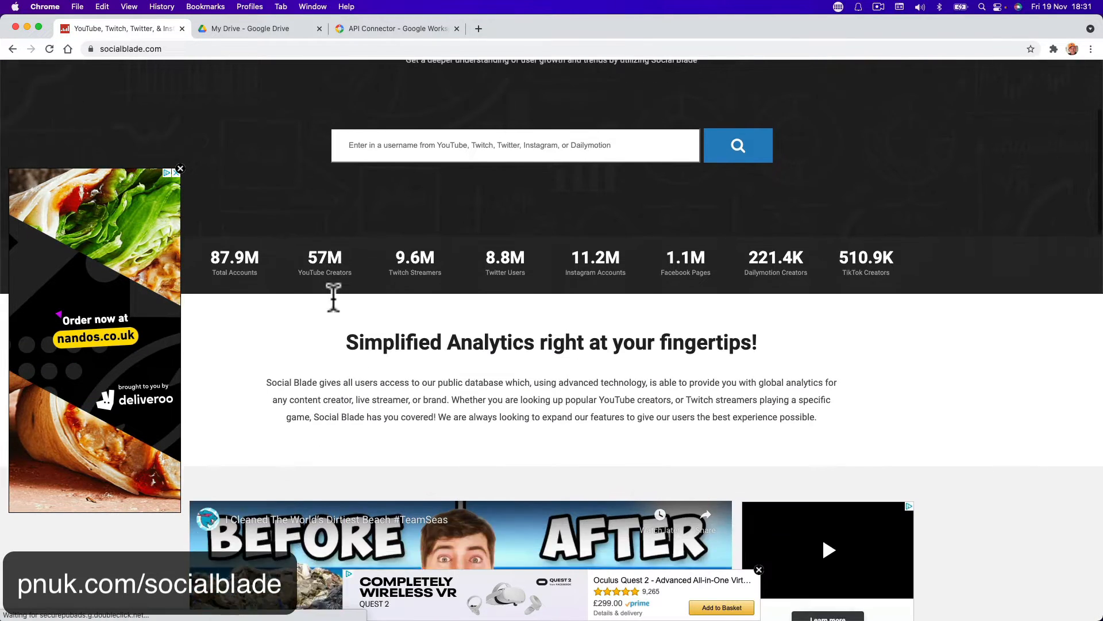
scroll(332, 296, "up", 5)
left_click(740, 94)
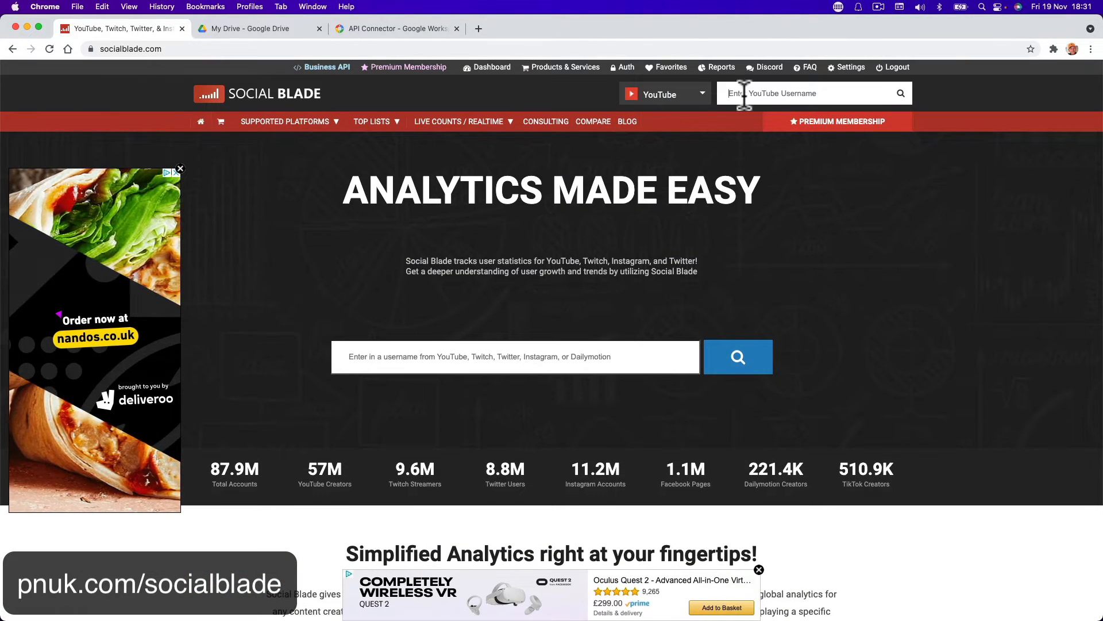
type("Paul Nicholson ")
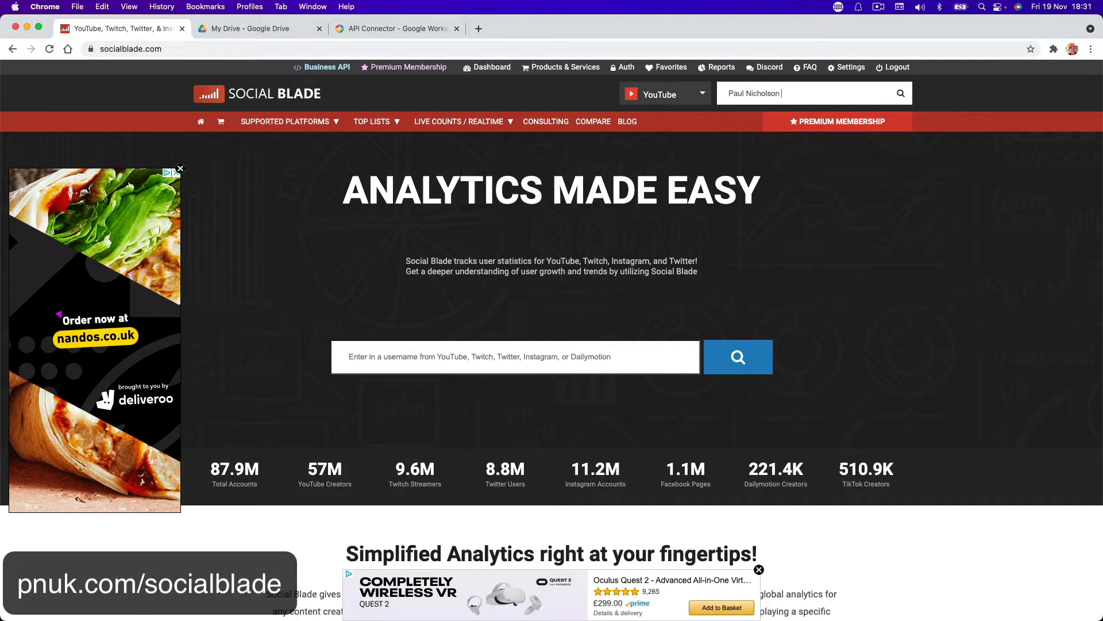
type("Training")
key("Return")
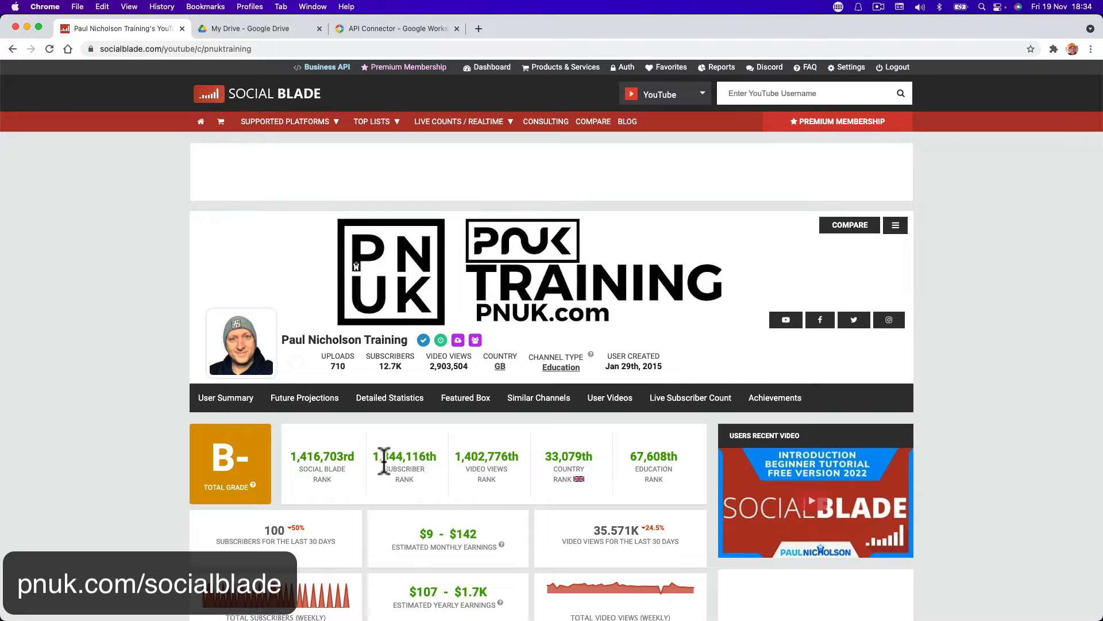
- Open the channel's detailed statistics and view the daily rows down to the average and estimate summaries
scroll(384, 462, "down", 5)
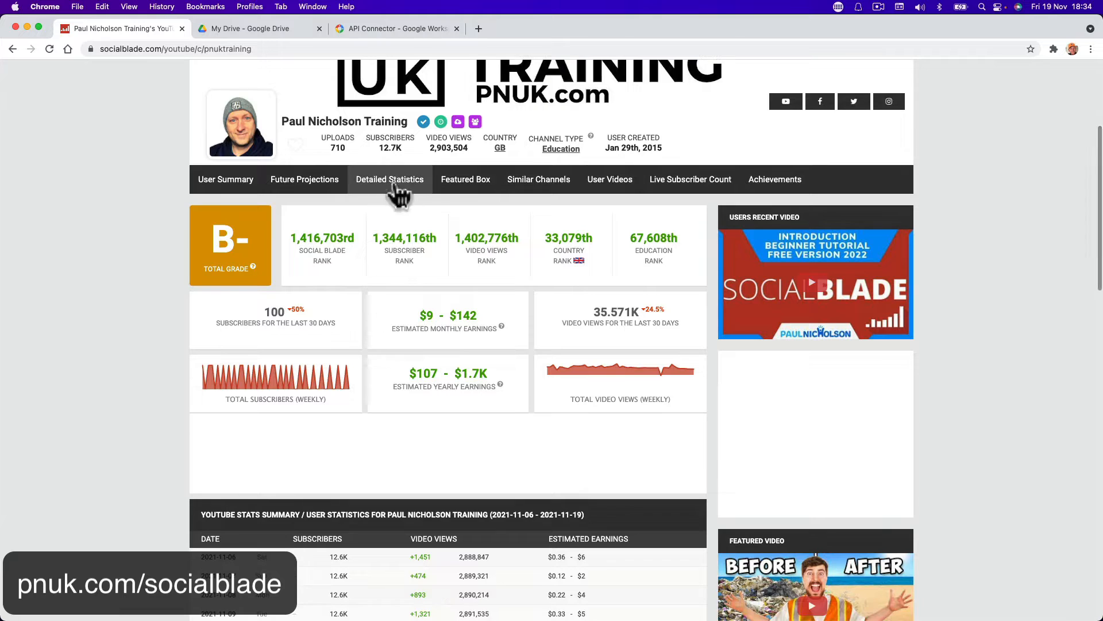
left_click(397, 193)
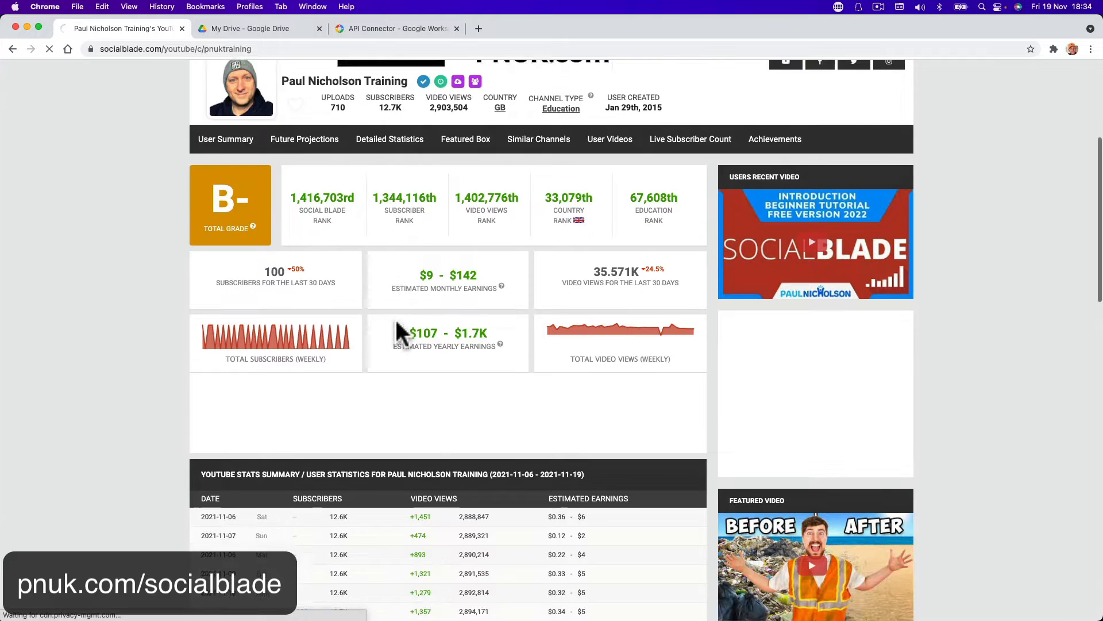
scroll(396, 320, "down", 10)
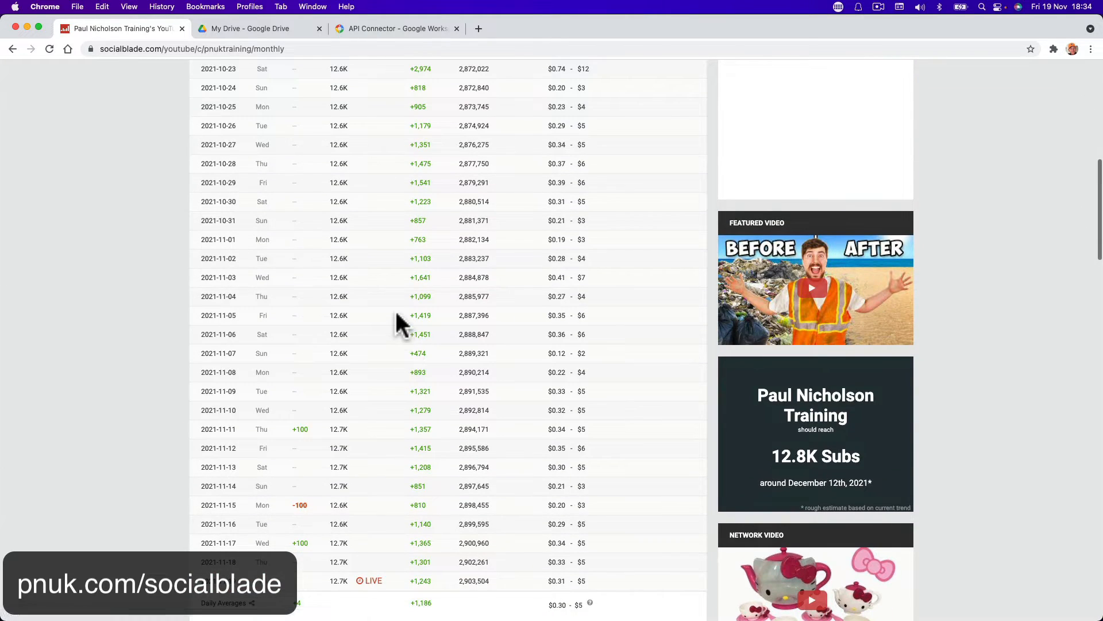
scroll(397, 322, "down", 3)
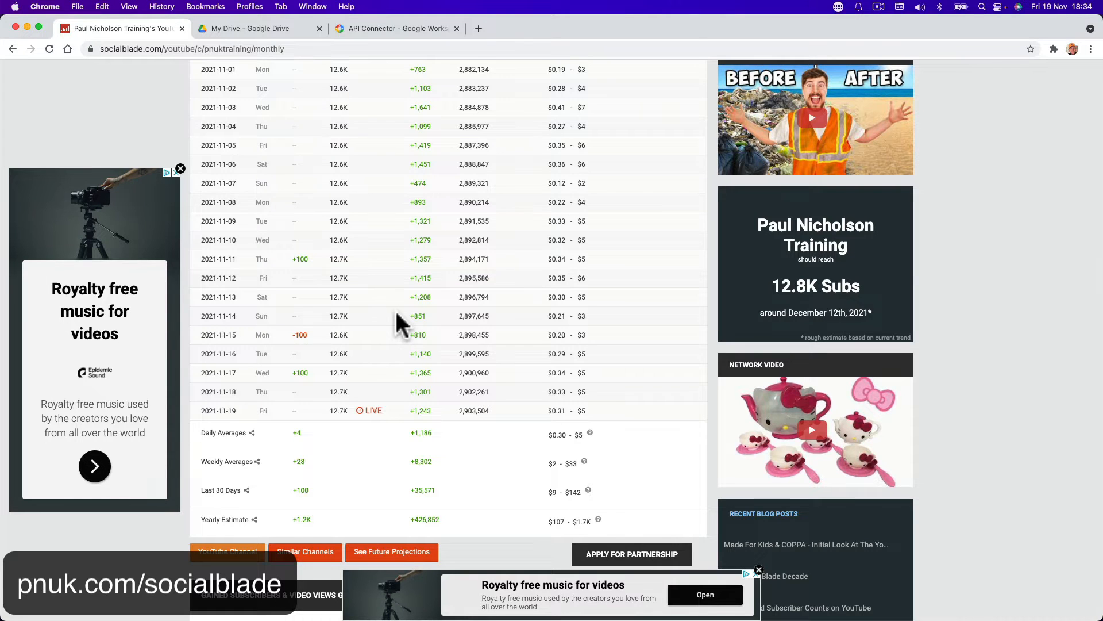
scroll(396, 313, "up", 9)
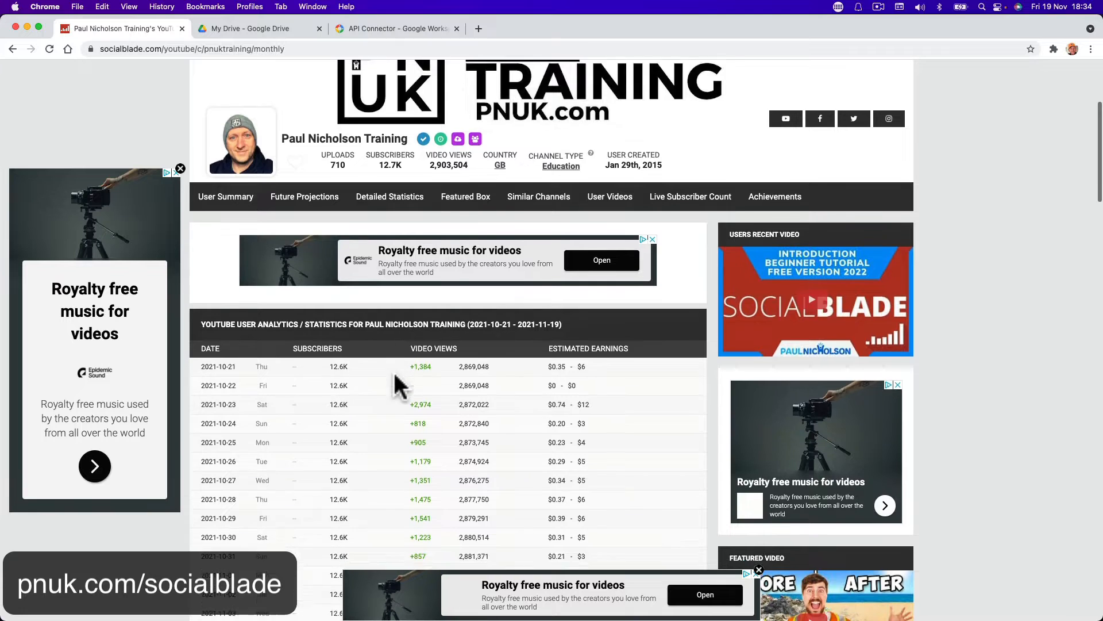
- Examine the 30-day table of subscribers, video views and estimated earnings, including the daily, weekly and yearly summary rows
scroll(394, 375, "down", 5)
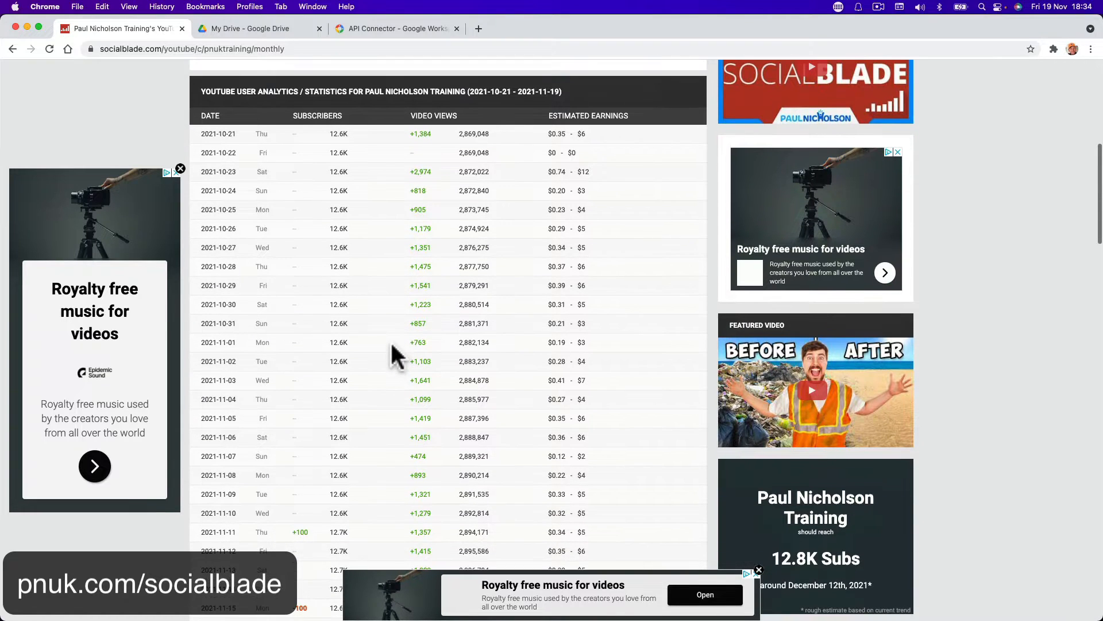
scroll(362, 345, "up", 8)
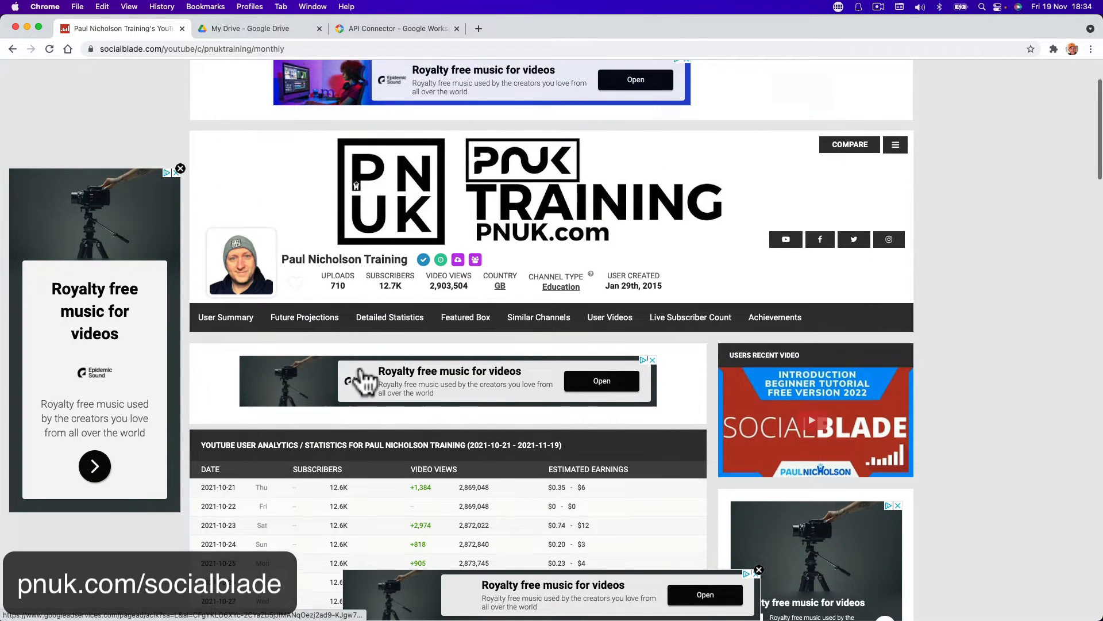
scroll(361, 380, "up", 2)
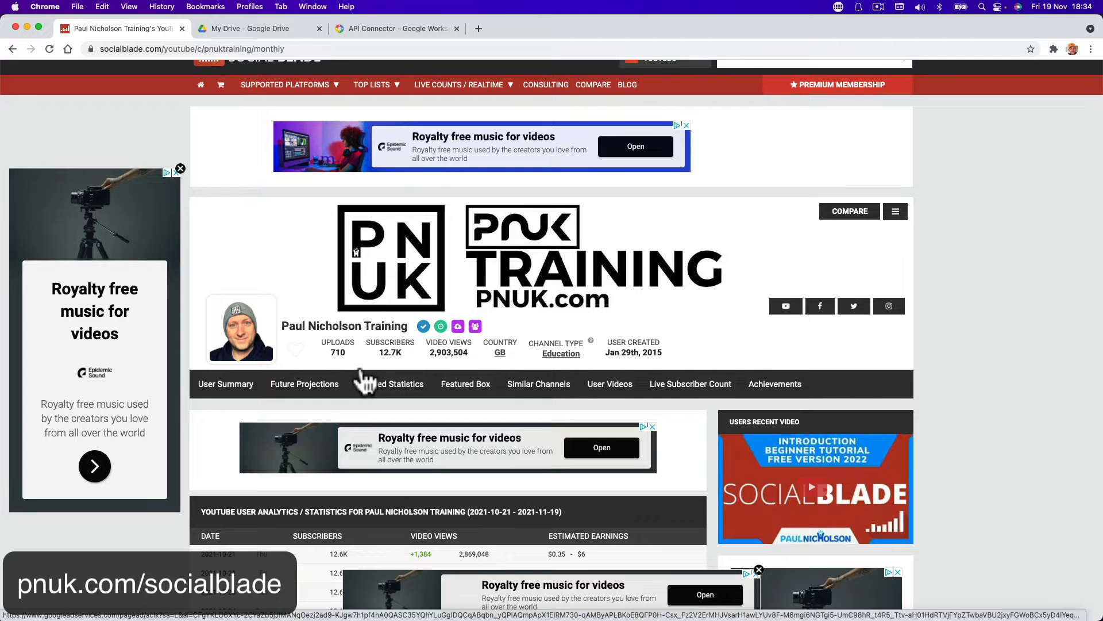
scroll(361, 381, "down", 3)
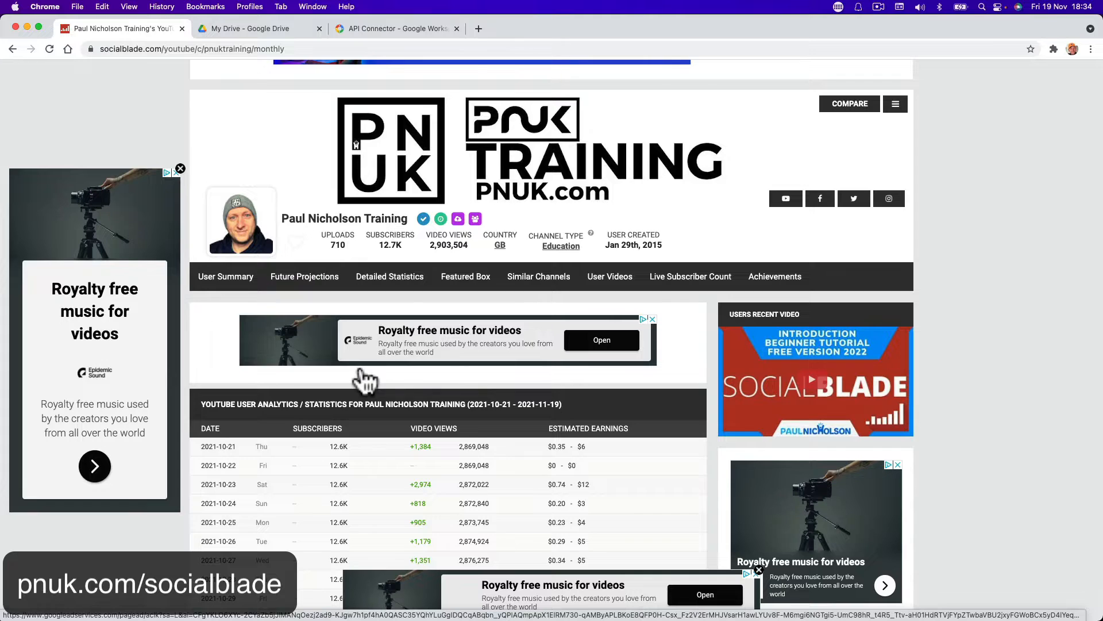
scroll(362, 380, "down", 10)
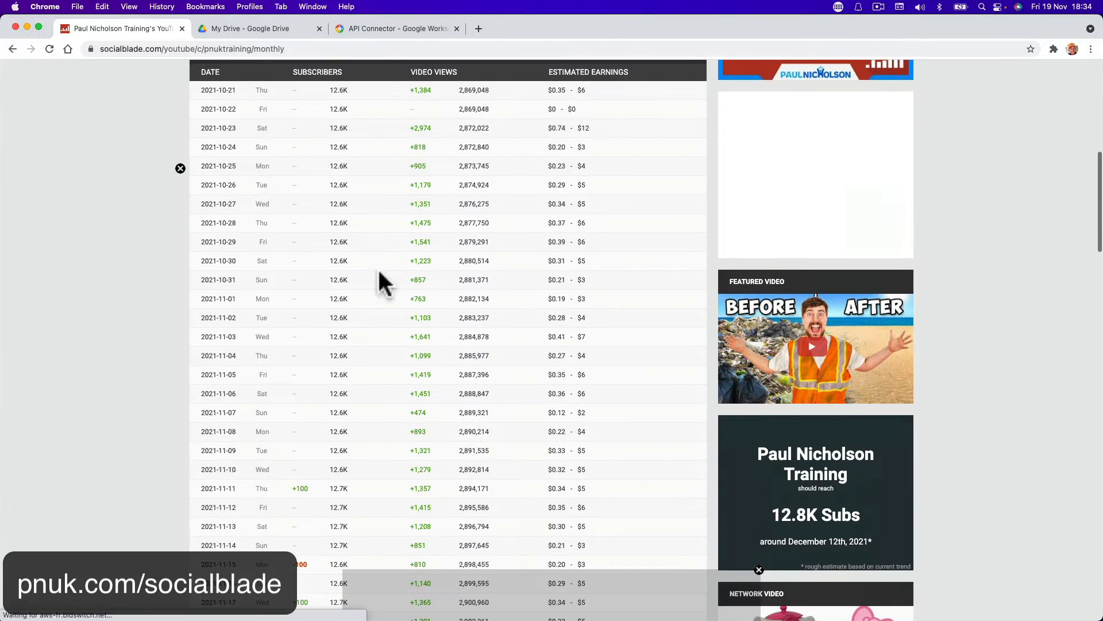
scroll(411, 259, "down", 6)
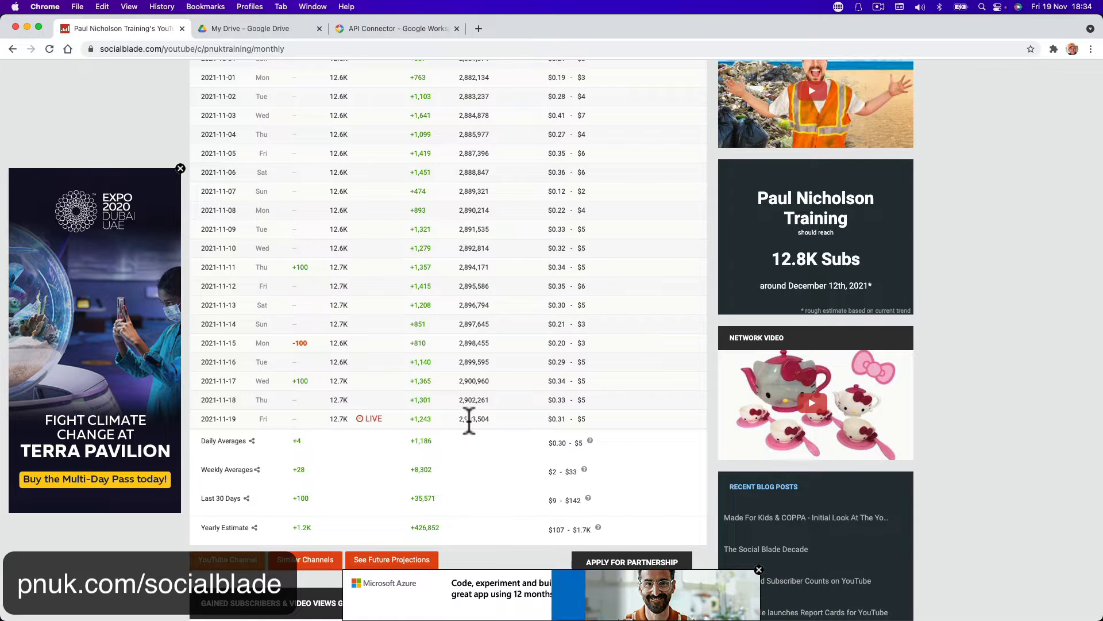
scroll(469, 421, "up", 3)
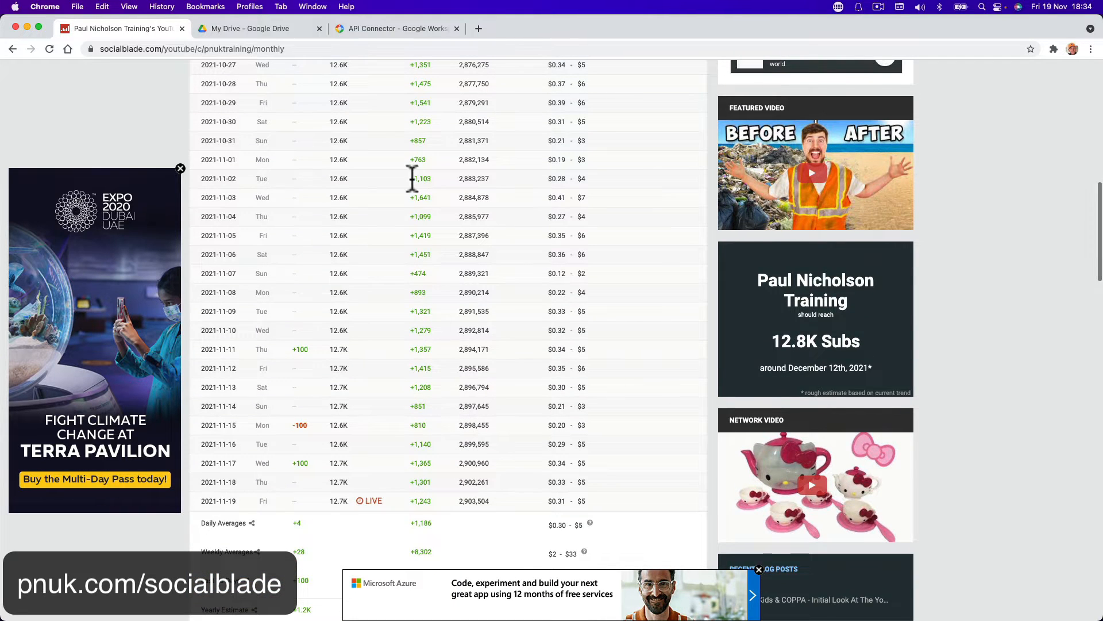
scroll(354, 179, "up", 8)
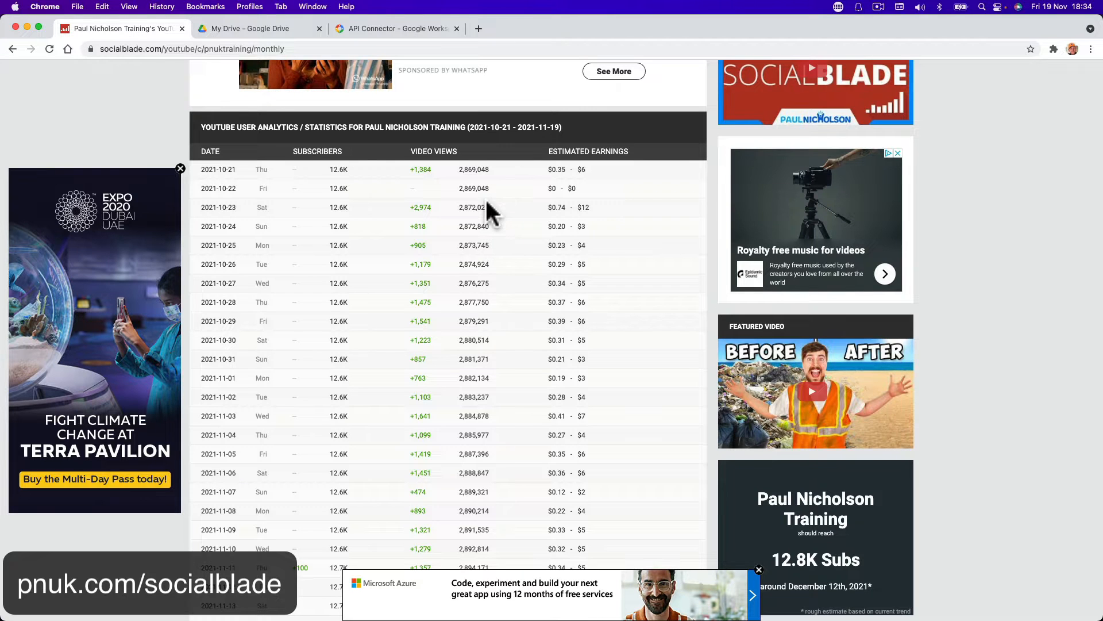
scroll(487, 213, "down", 10)
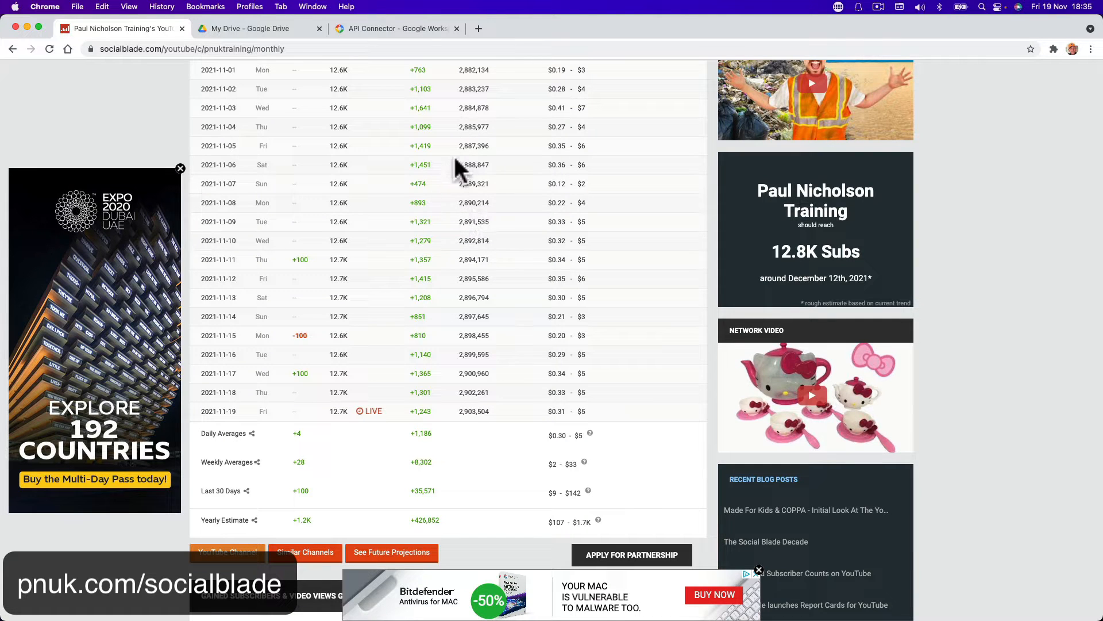
scroll(469, 295, "up", 5)
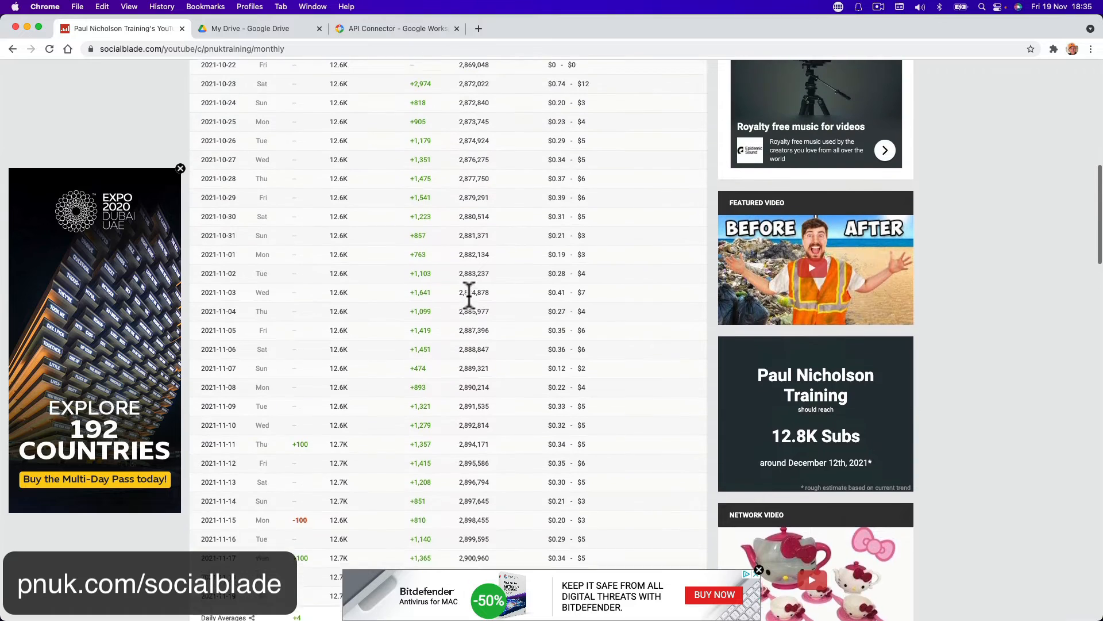
scroll(469, 295, "up", 4)
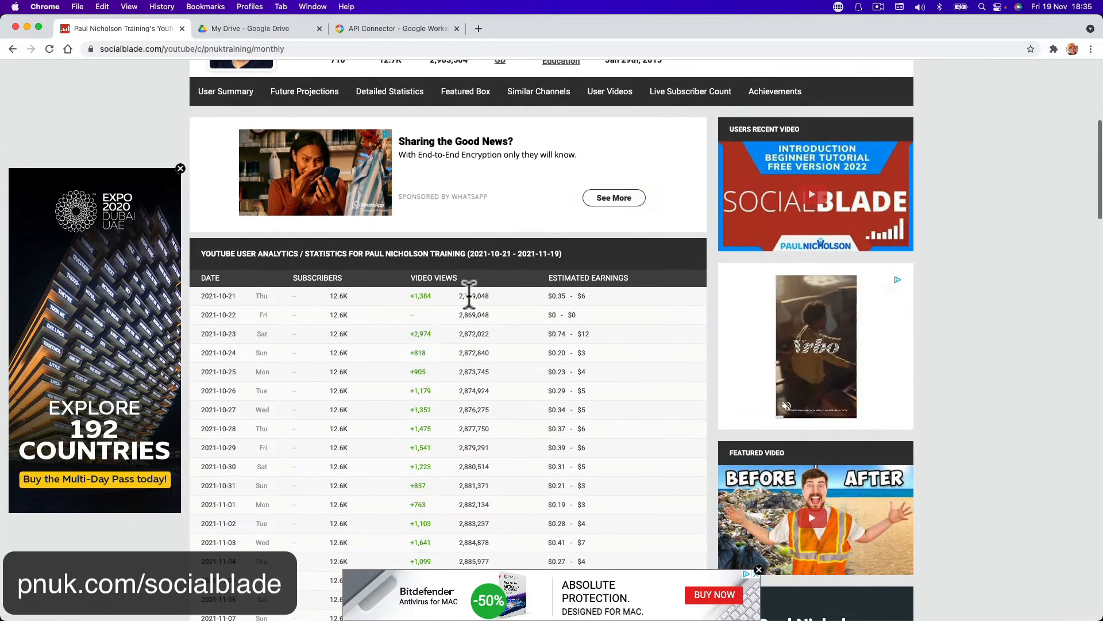
scroll(468, 295, "up", 2)
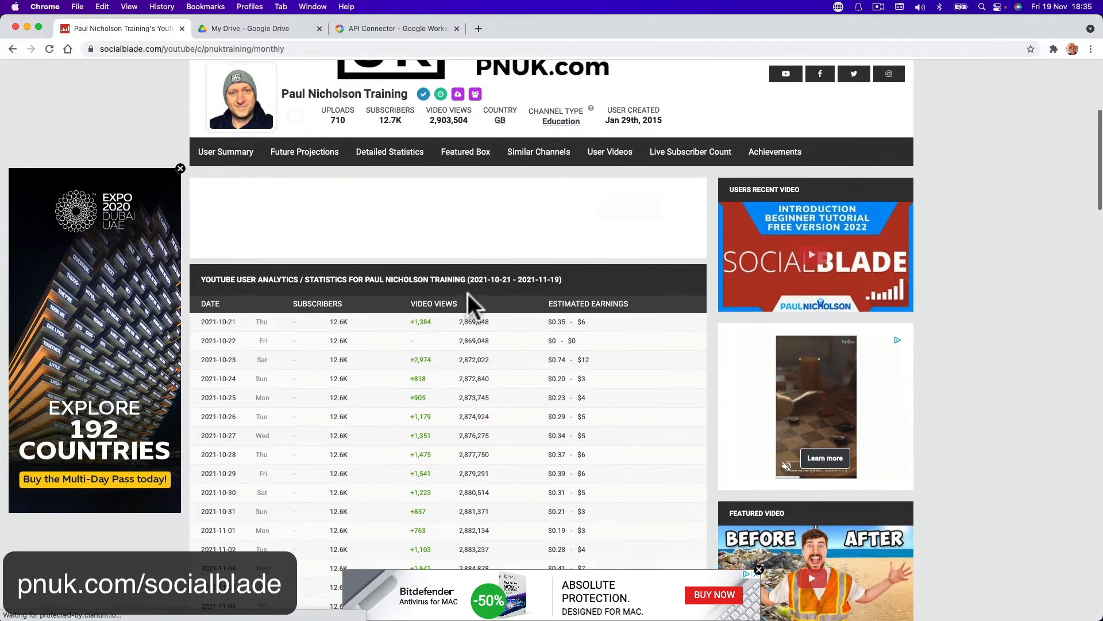
scroll(469, 295, "up", 2)
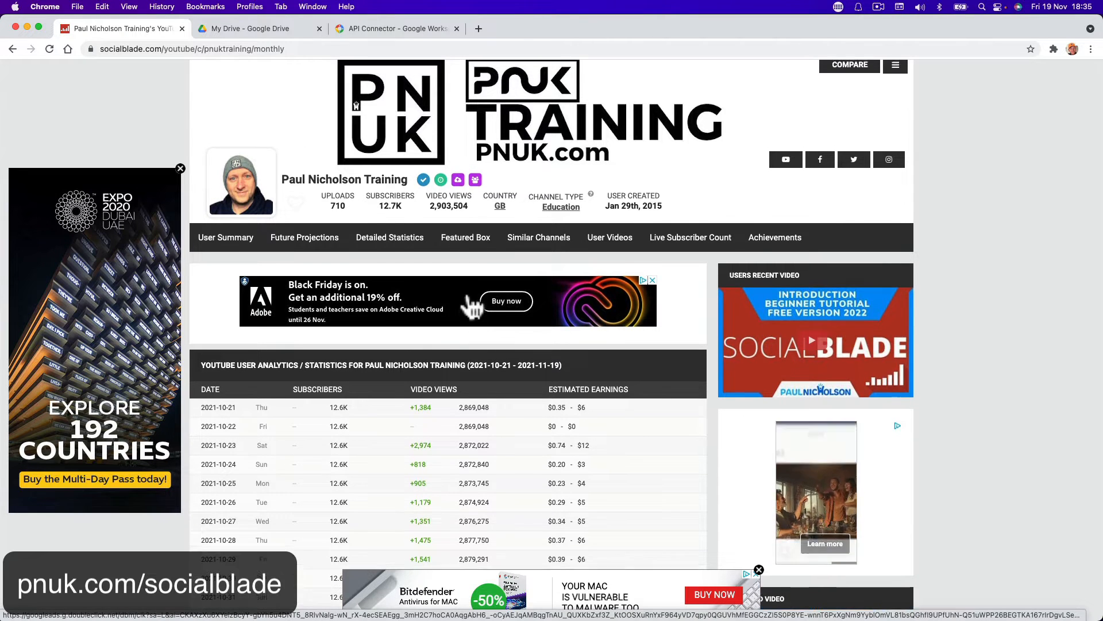
- Open the Business API dashboard and review the credit balance and the credits used over the past 60 days
scroll(472, 306, "up", 4)
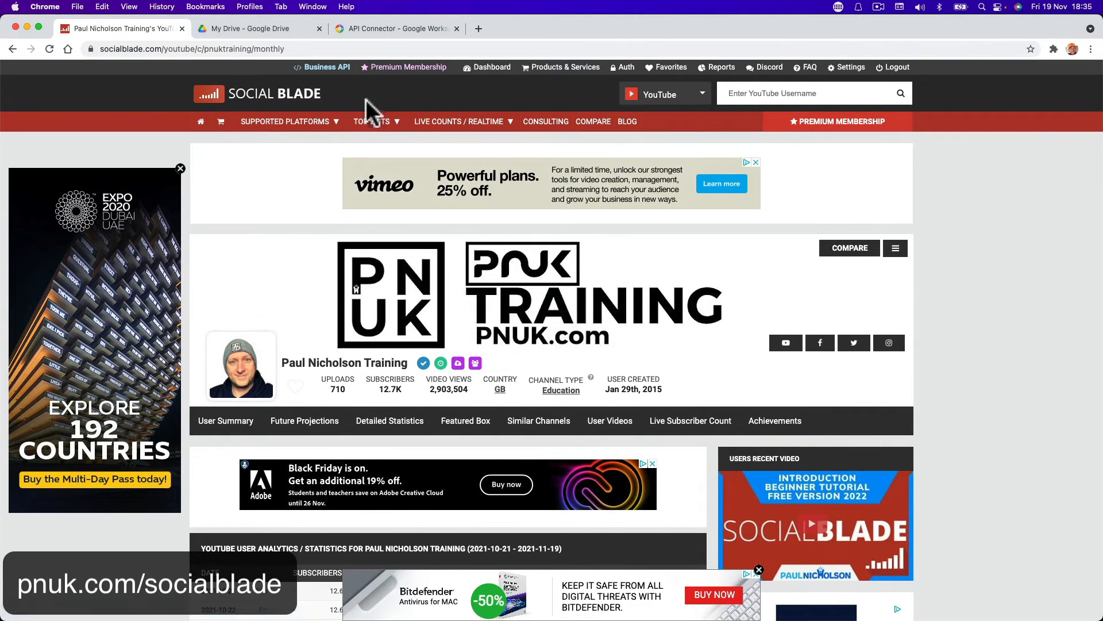
left_click(338, 68)
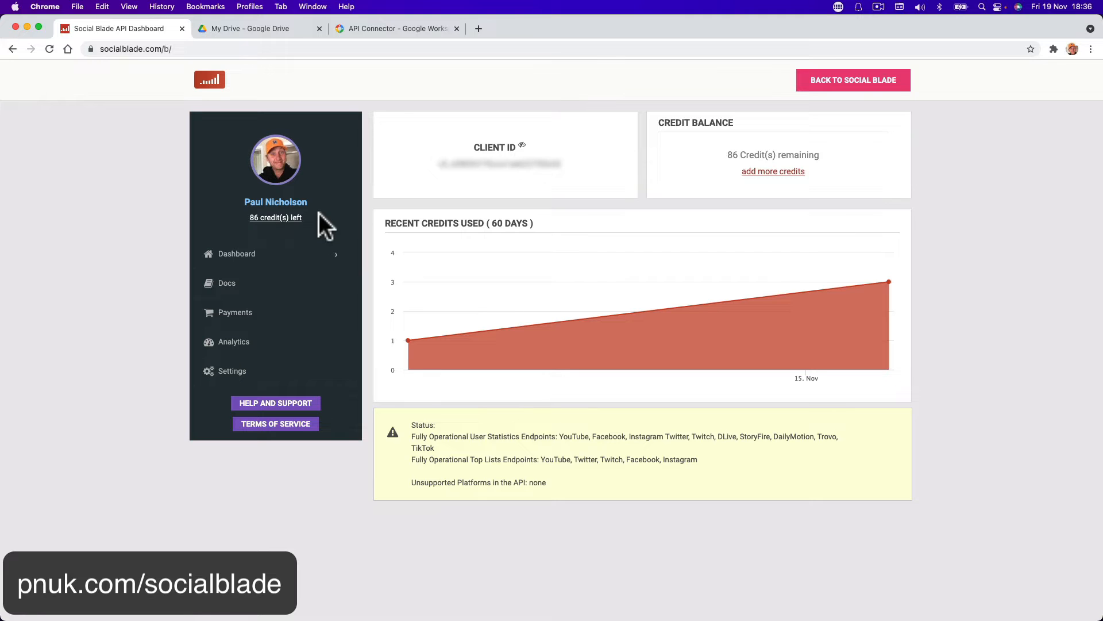
left_click(279, 263)
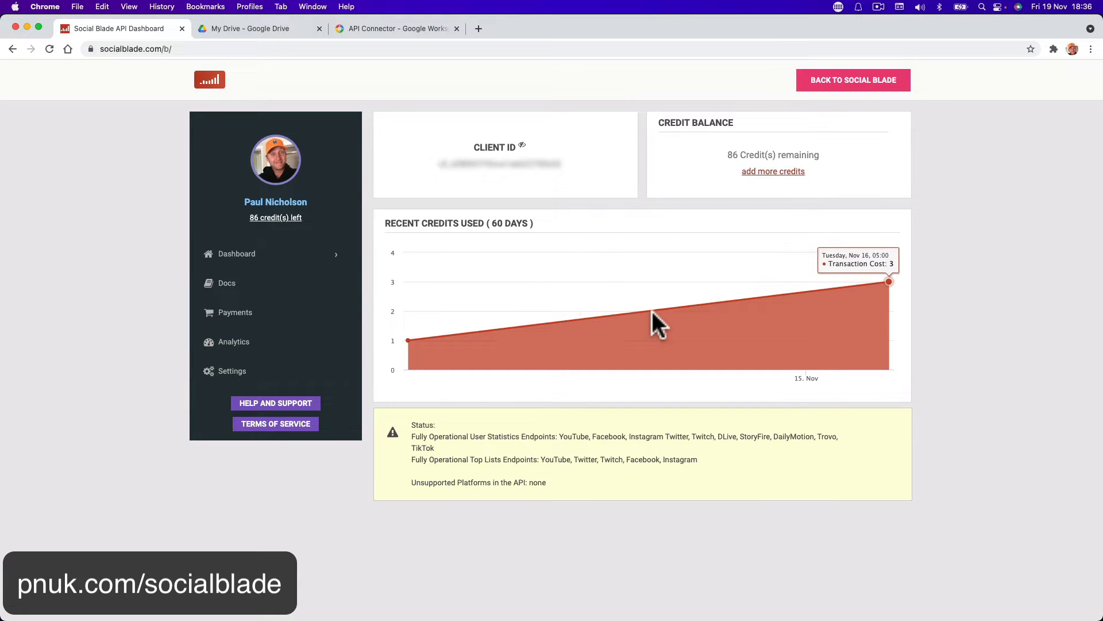
- Open the API docs for User Statistics and review the sample code, JSON response and optional history parameters
left_click(291, 287)
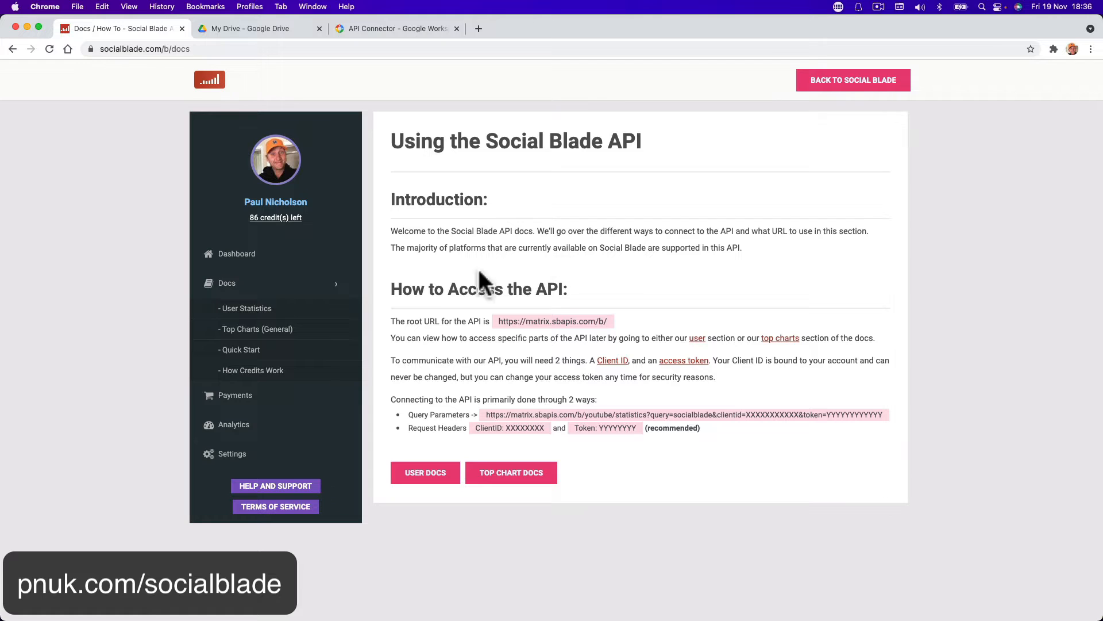
left_click(322, 316)
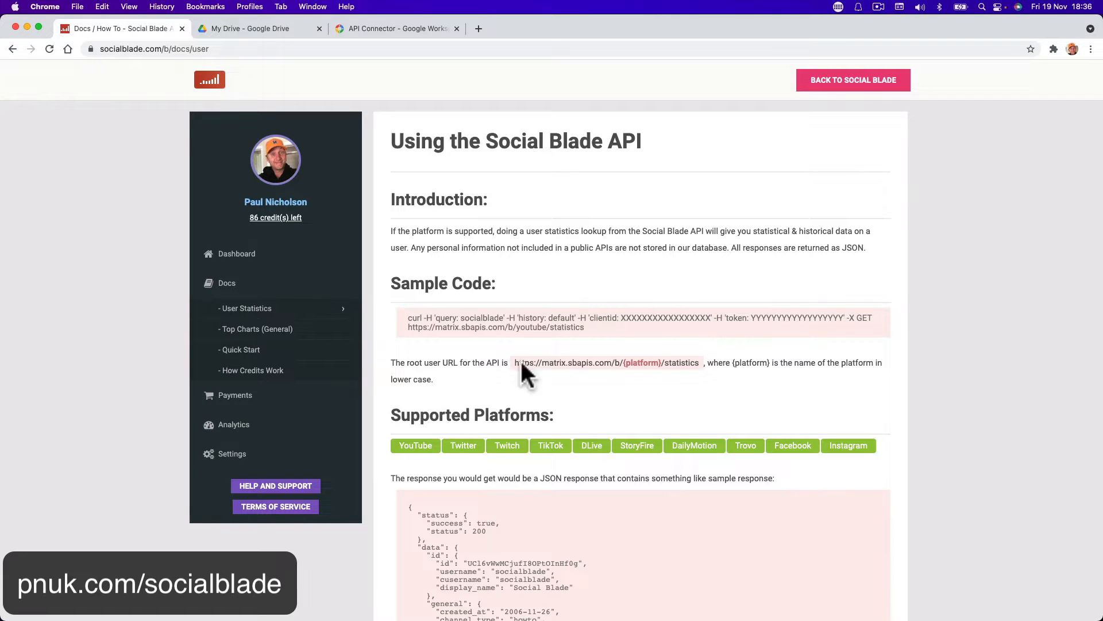
scroll(468, 406, "down", 7)
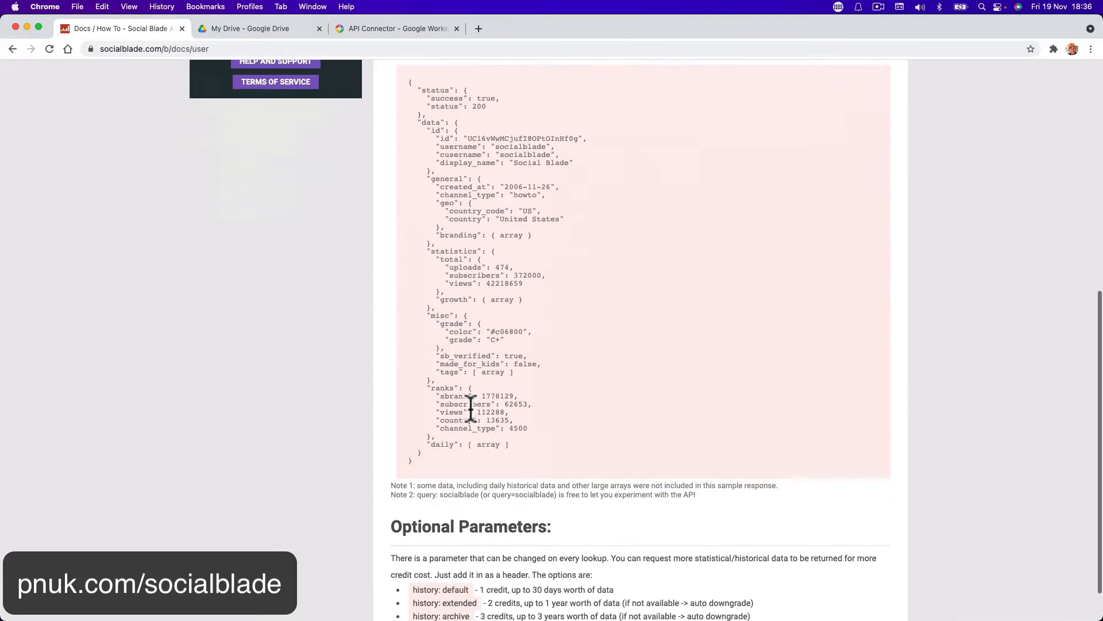
scroll(472, 409, "down", 1)
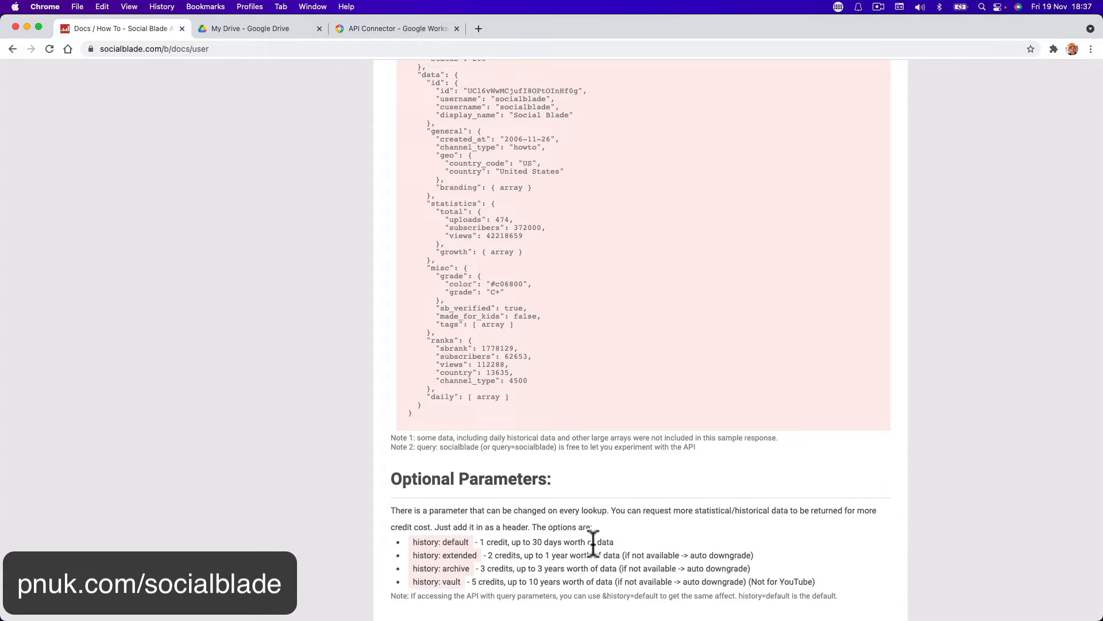
- Open the Top Charts (General) docs and review the sample response, top types by platform, iterative parameters and page pricing
scroll(592, 543, "up", 15)
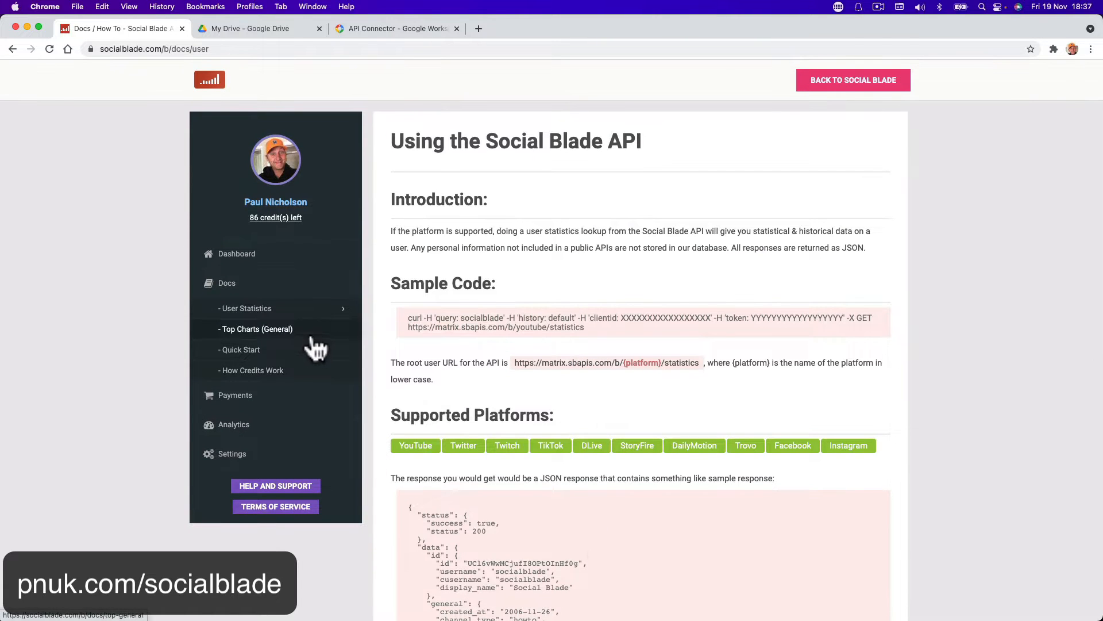
left_click(311, 338)
scroll(454, 367, "down", 2)
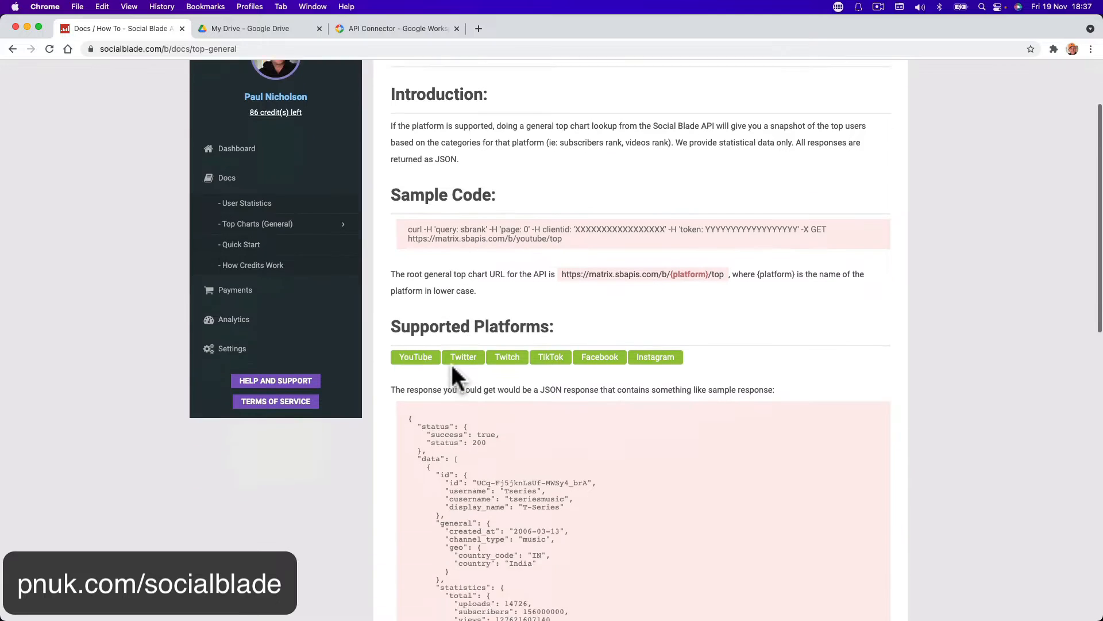
scroll(454, 376, "down", 3)
scroll(459, 374, "up", 1)
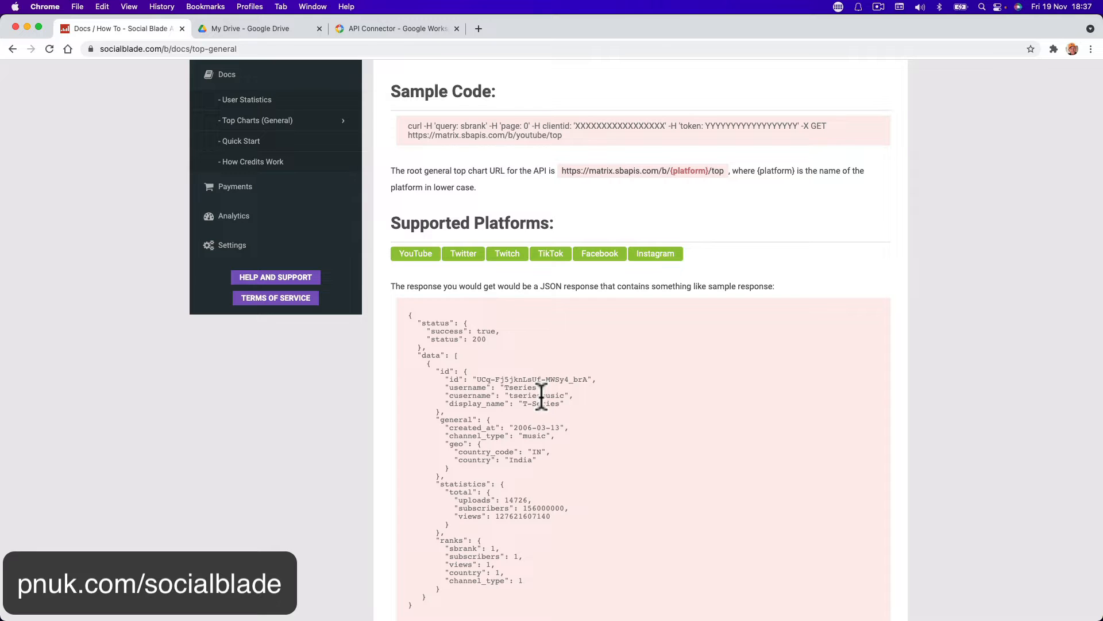
scroll(541, 397, "down", 6)
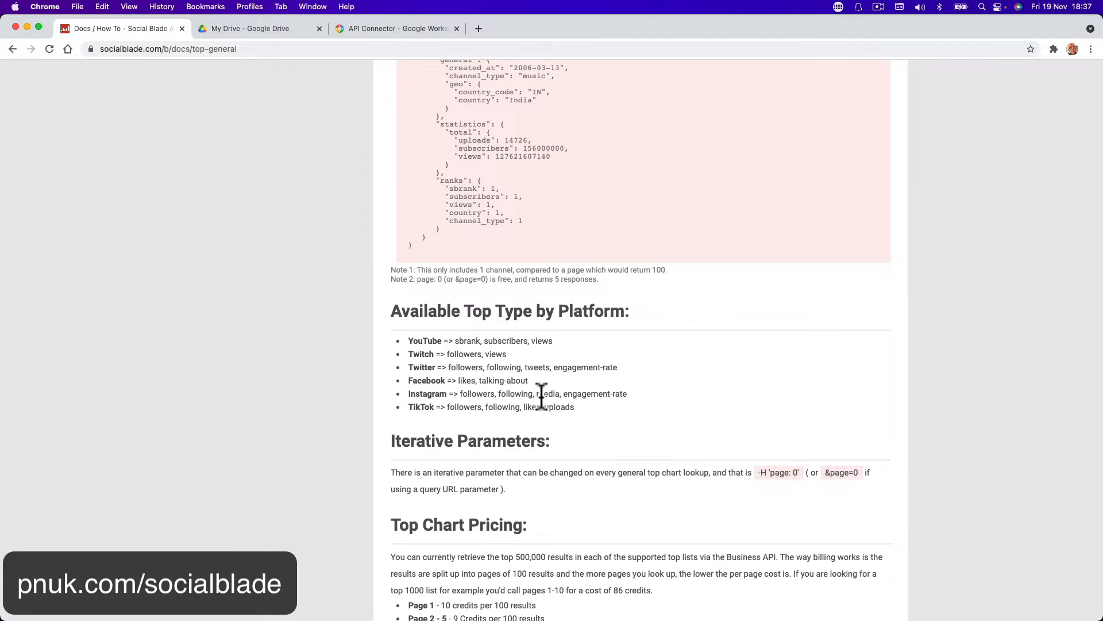
scroll(542, 397, "down", 4)
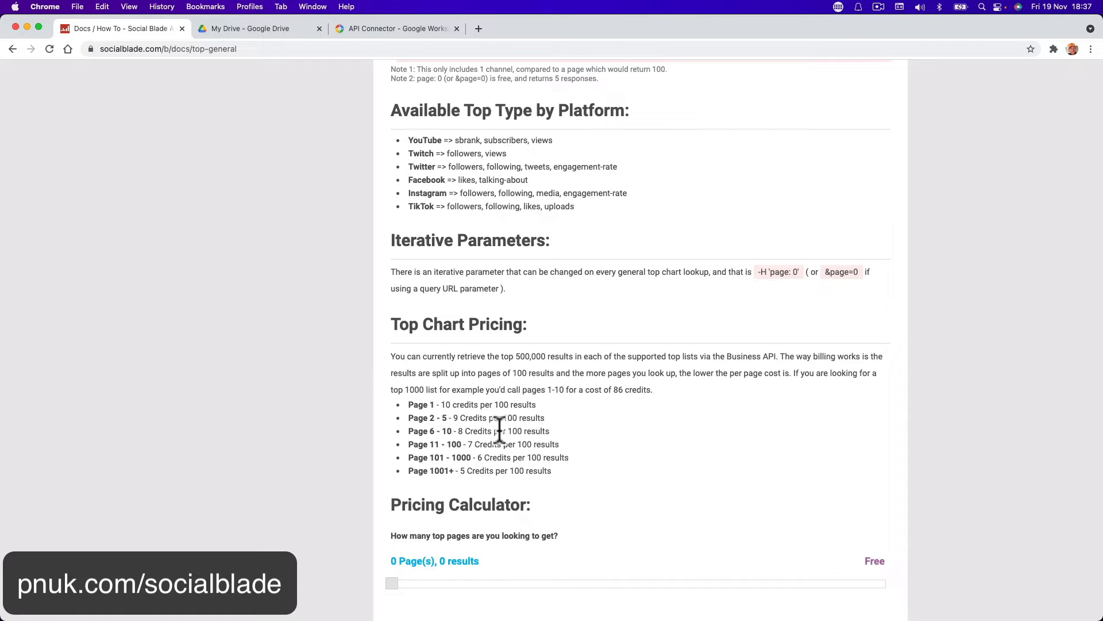
scroll(501, 437, "up", 6)
scroll(500, 430, "up", 7)
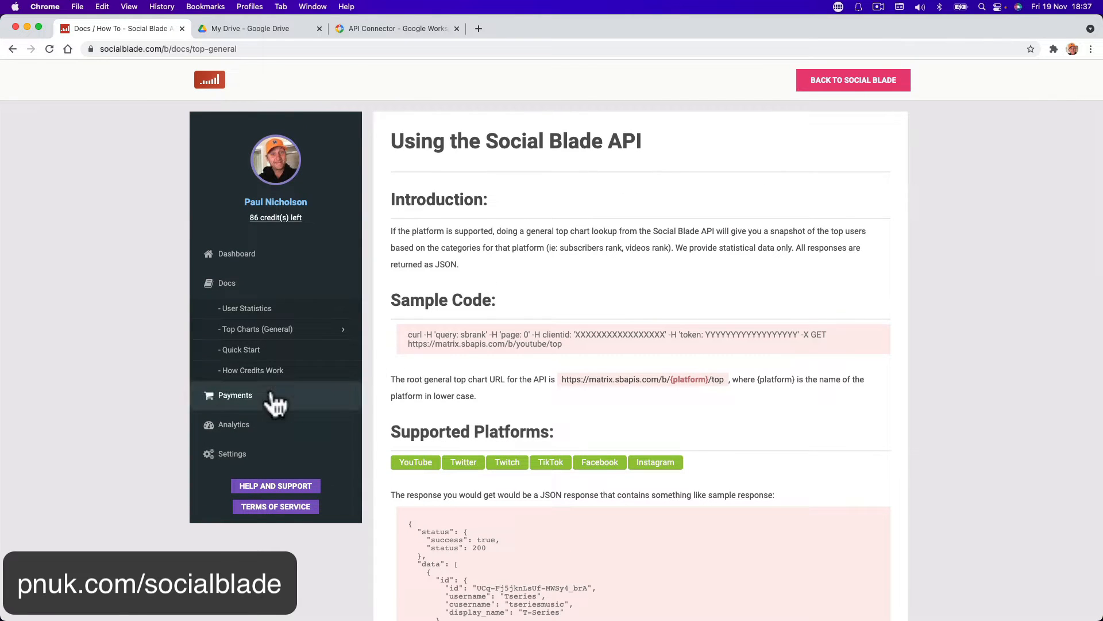
- Open the credit payments page and compare the Start-Up costs of 100, 500, 1,000 and 5,000 credits
left_click(290, 396)
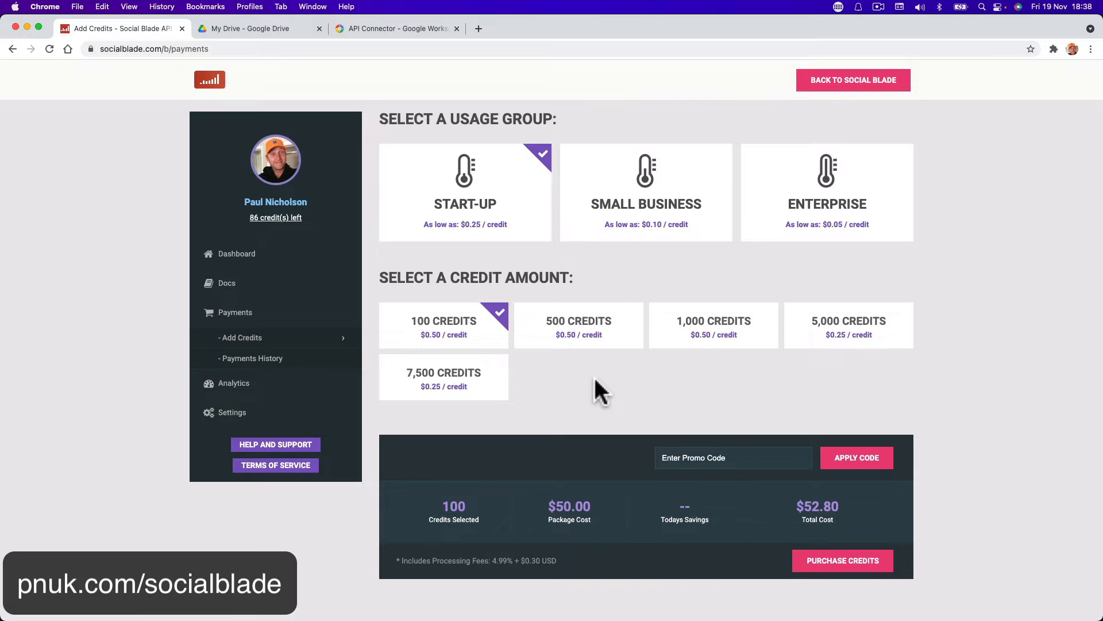
left_click(519, 189)
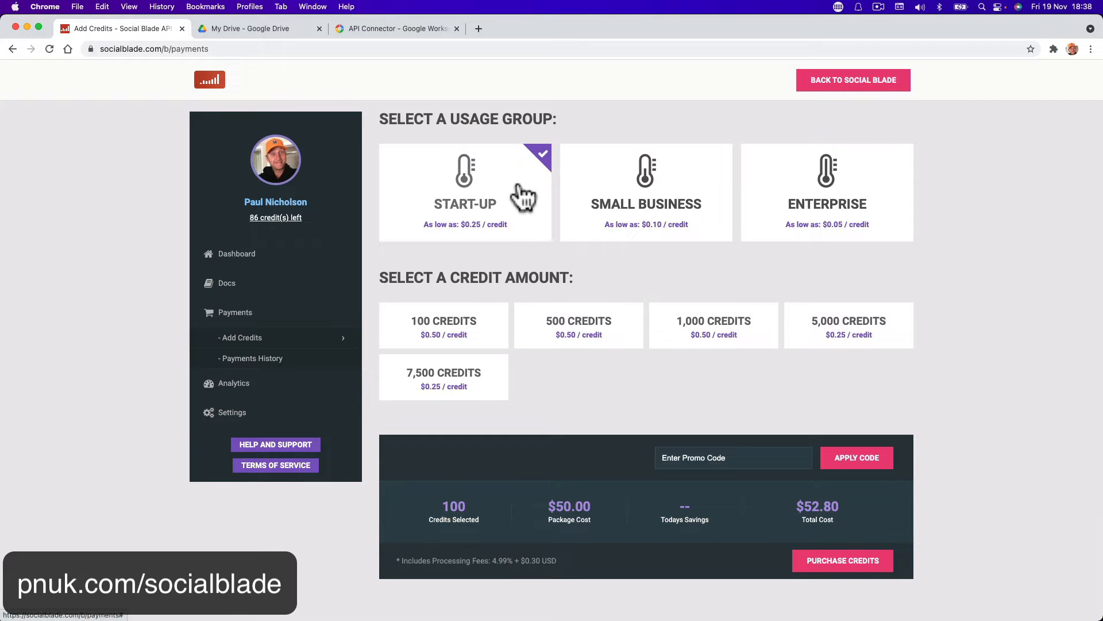
left_click(451, 344)
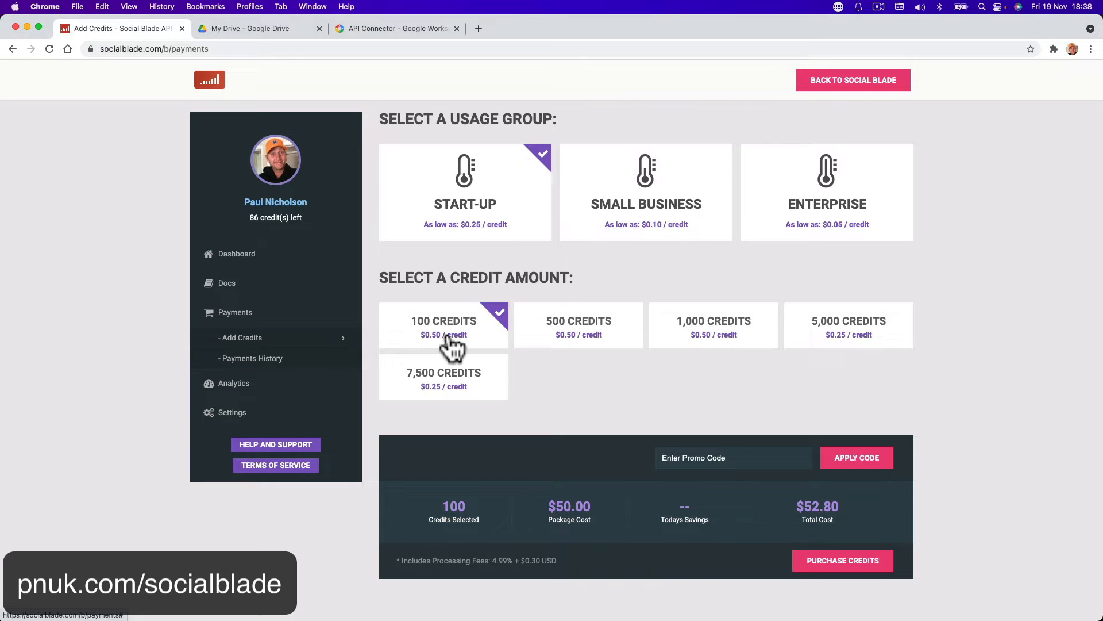
left_click(598, 340)
left_click(712, 344)
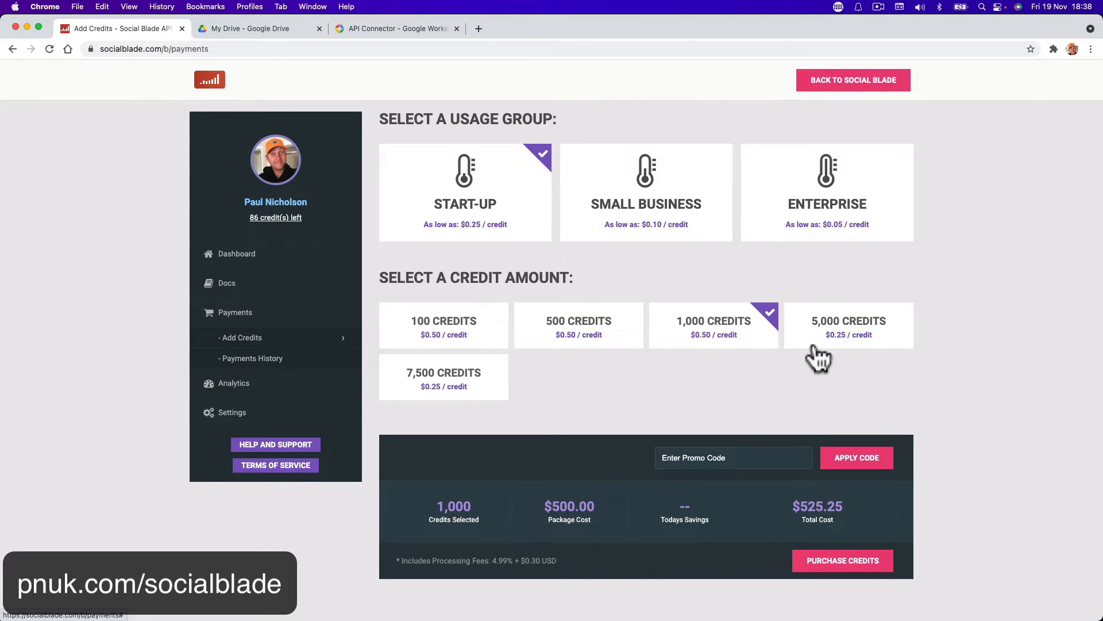
left_click(815, 346)
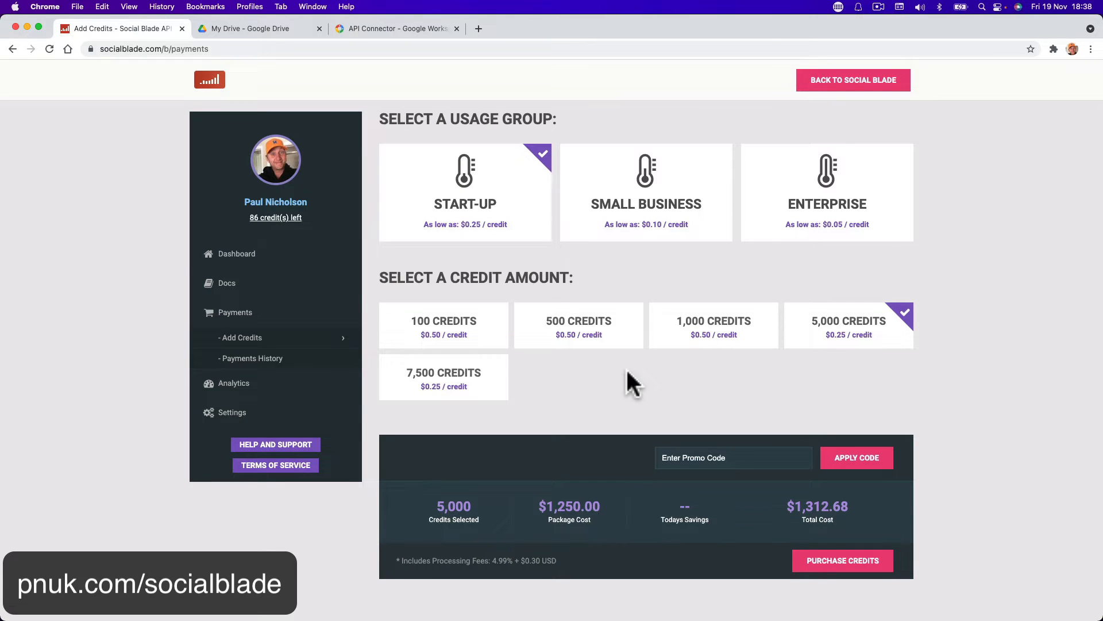
- Check the cost of 10,000 Small Business credits and 500,000 Enterprise credits, then reselect the Start-Up 100-credit package
left_click(615, 227)
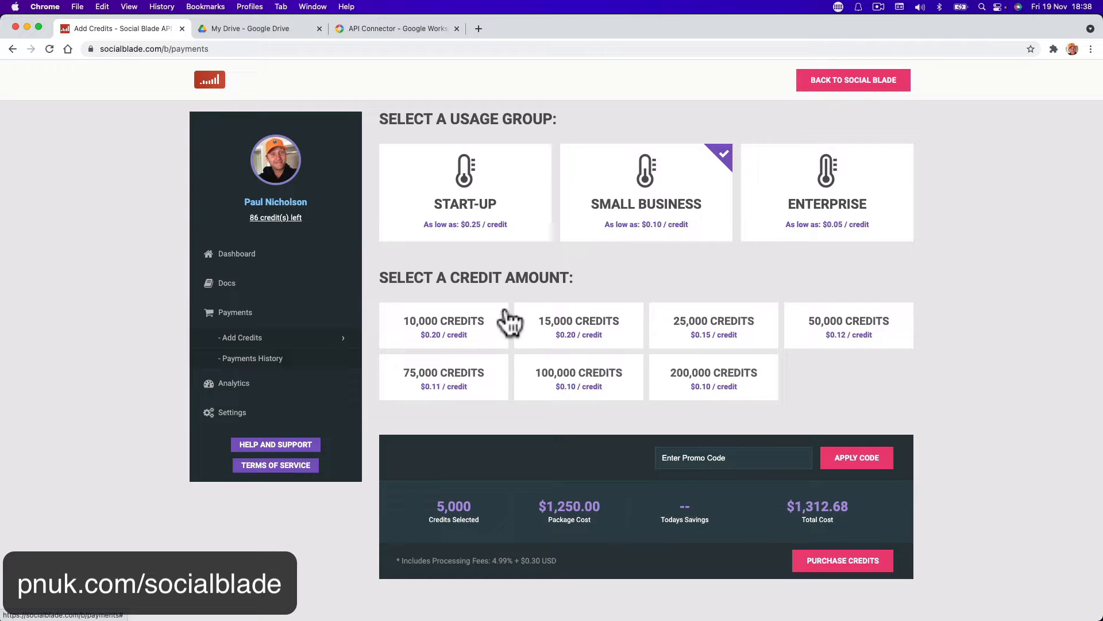
left_click(475, 343)
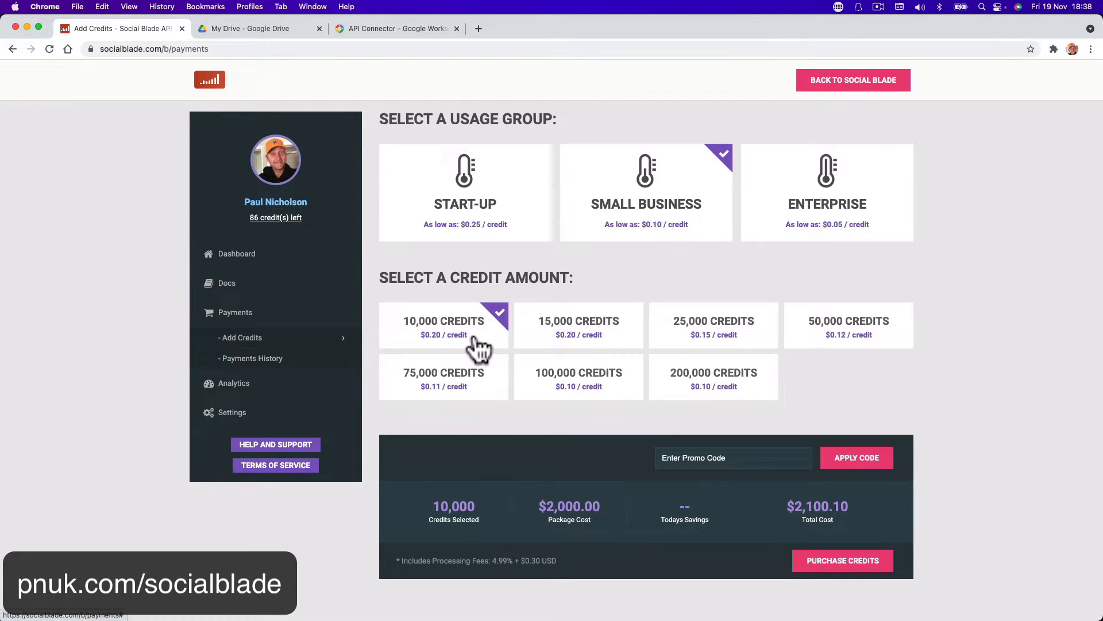
left_click(782, 230)
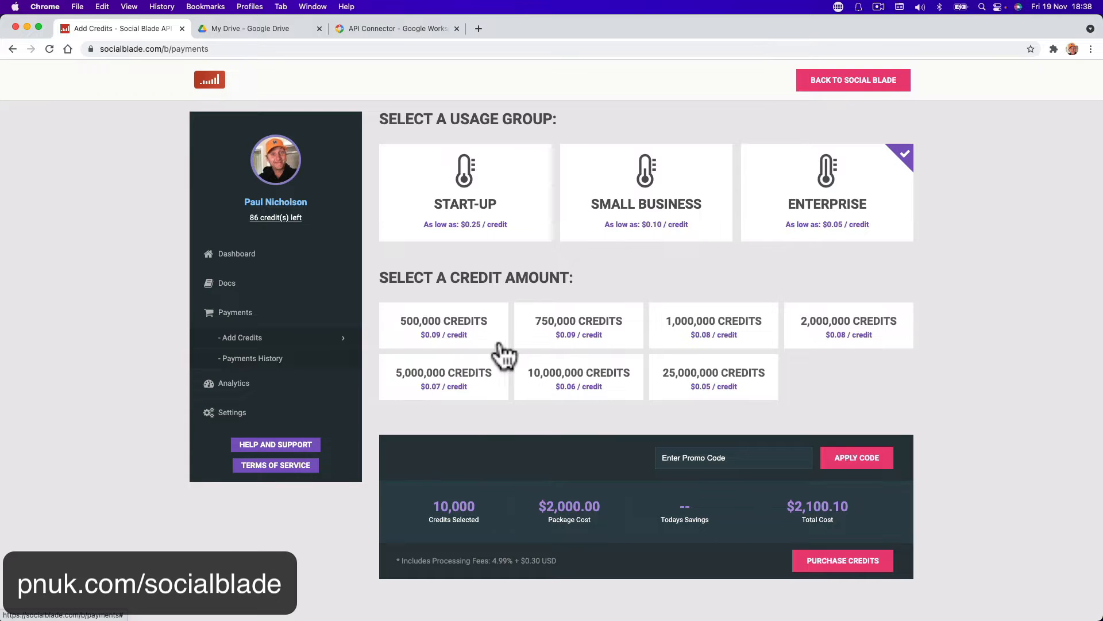
left_click(454, 346)
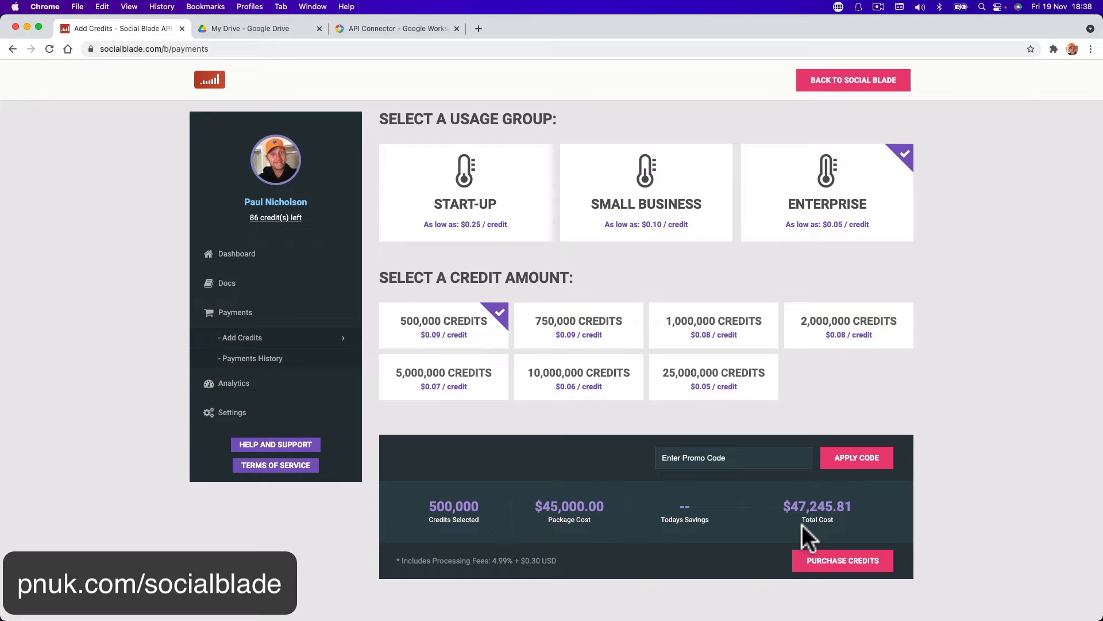
left_click(491, 224)
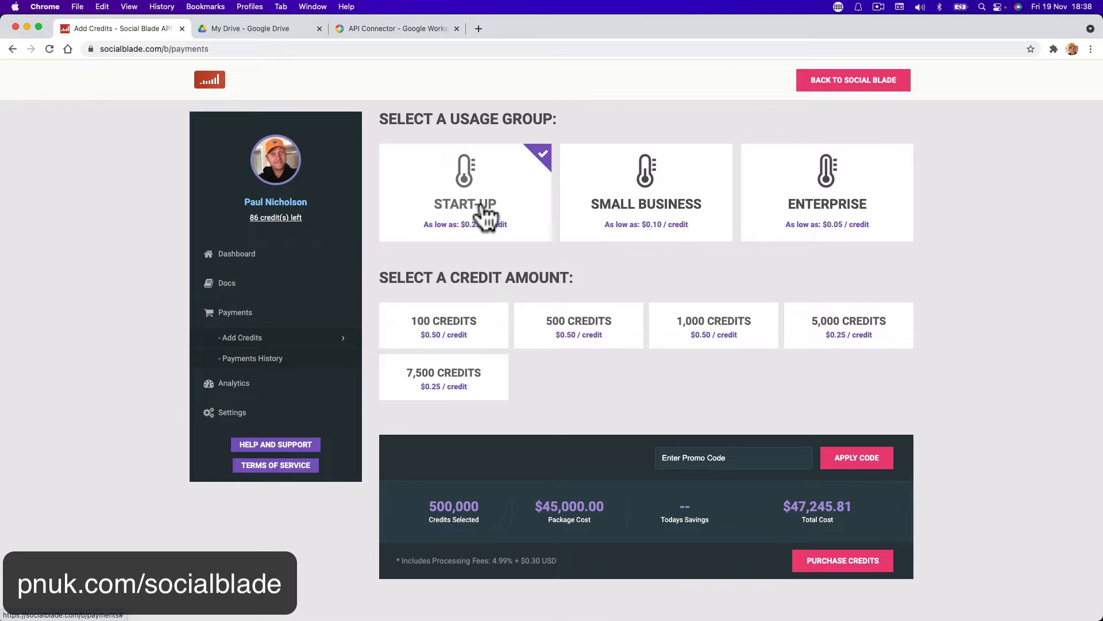
left_click(482, 339)
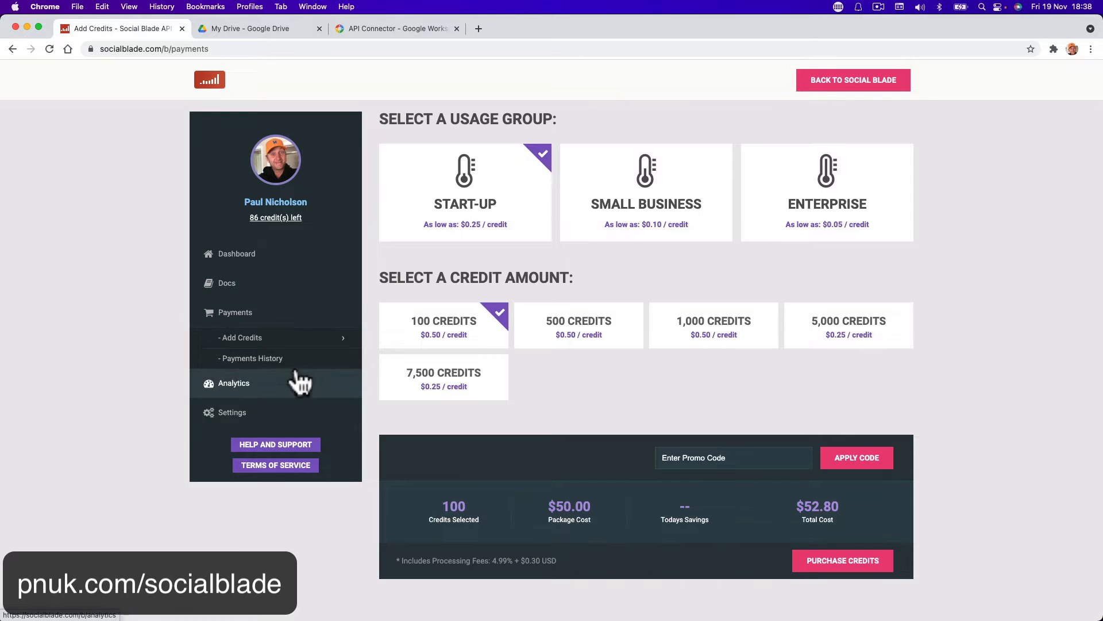
- Review the API analytics charts and the recent access history of statistics lookups
left_click(292, 393)
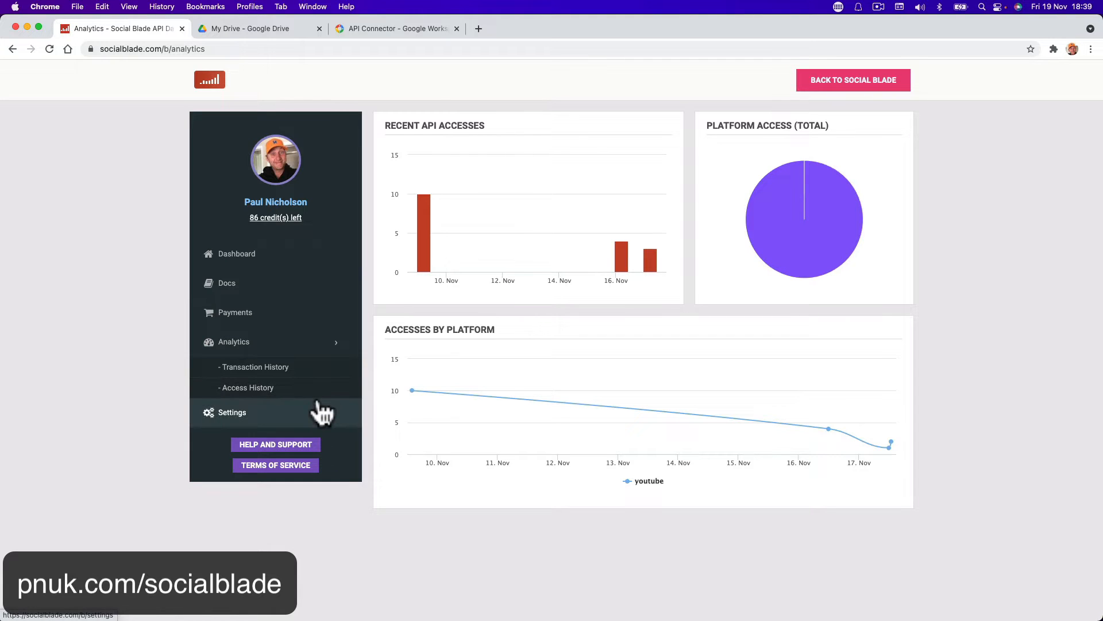
left_click(317, 392)
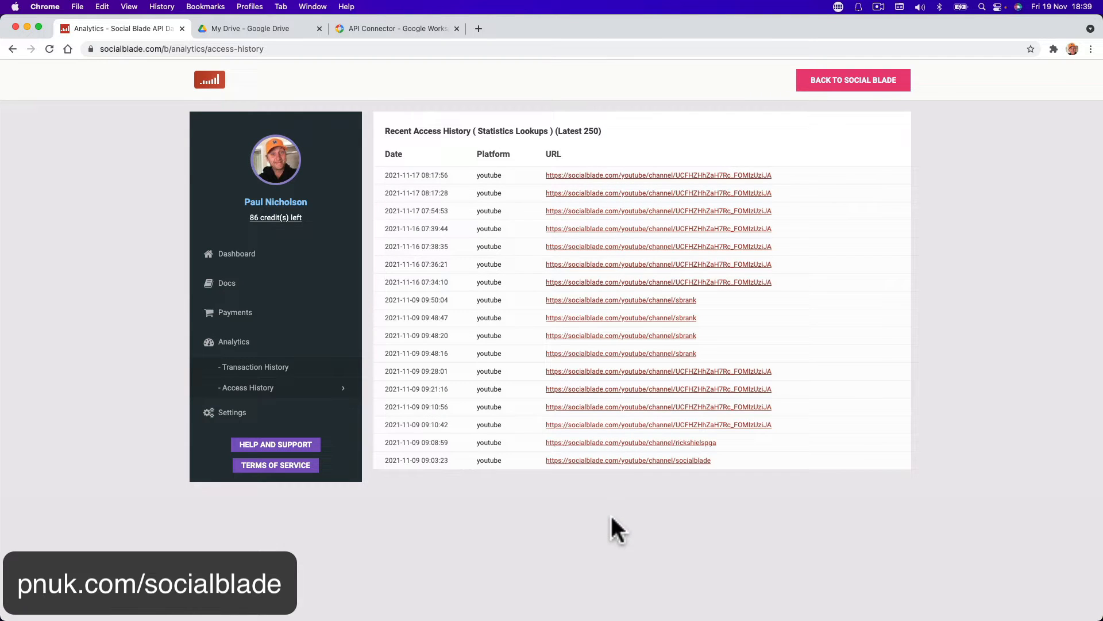
left_click(692, 355)
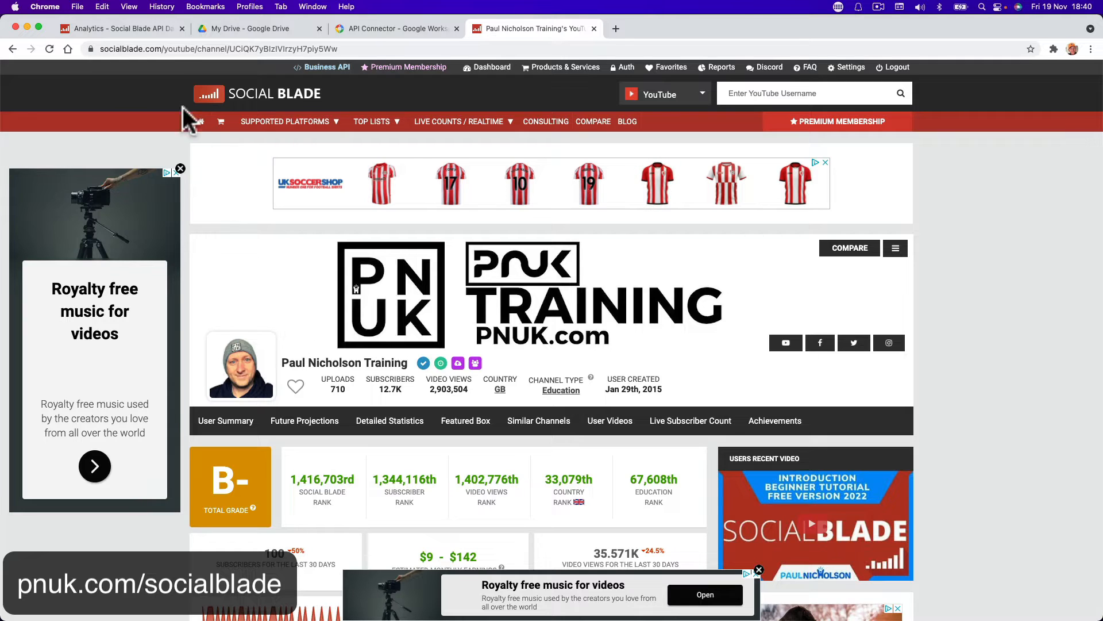
left_click(144, 27)
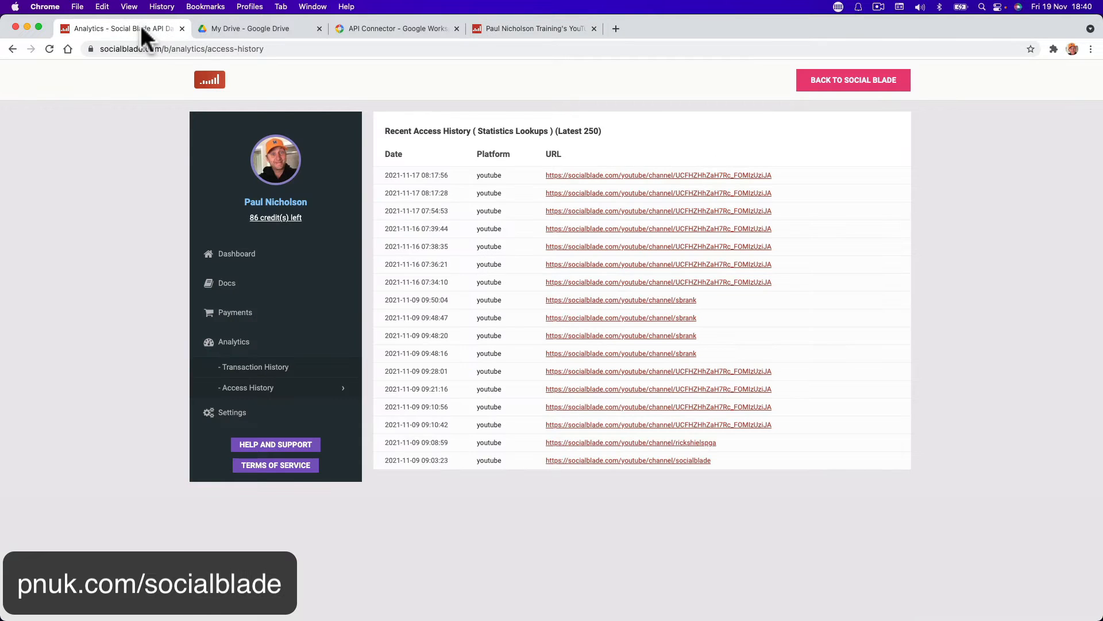
- Revisit the API dashboard and the User Statistics docs, examining the client ID and token in the sample code and the JSON response
left_click(270, 261)
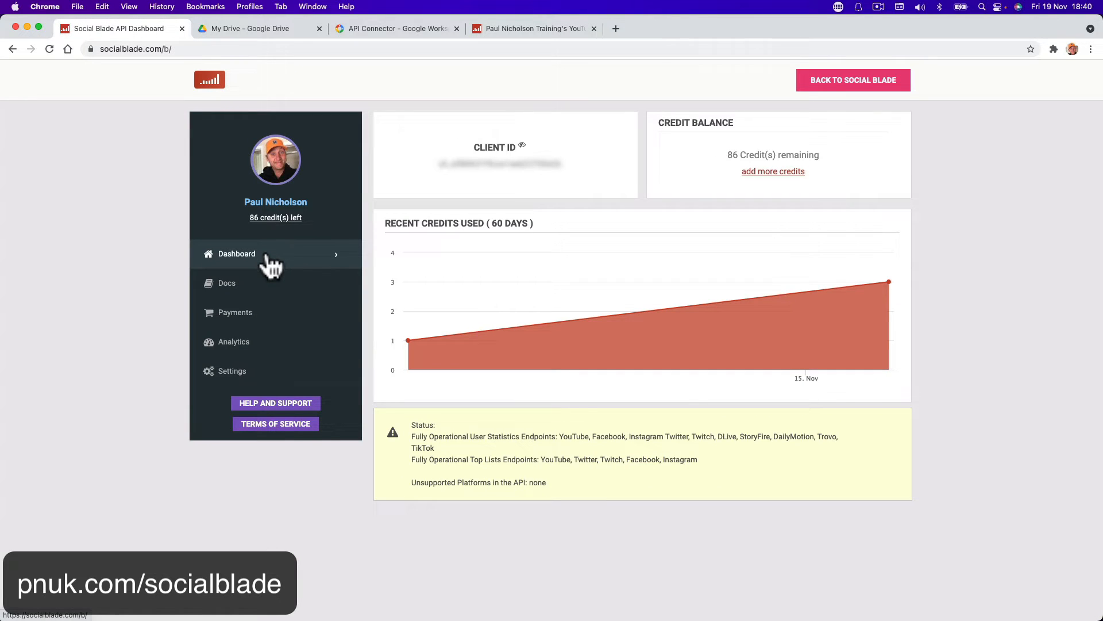
left_click(247, 290)
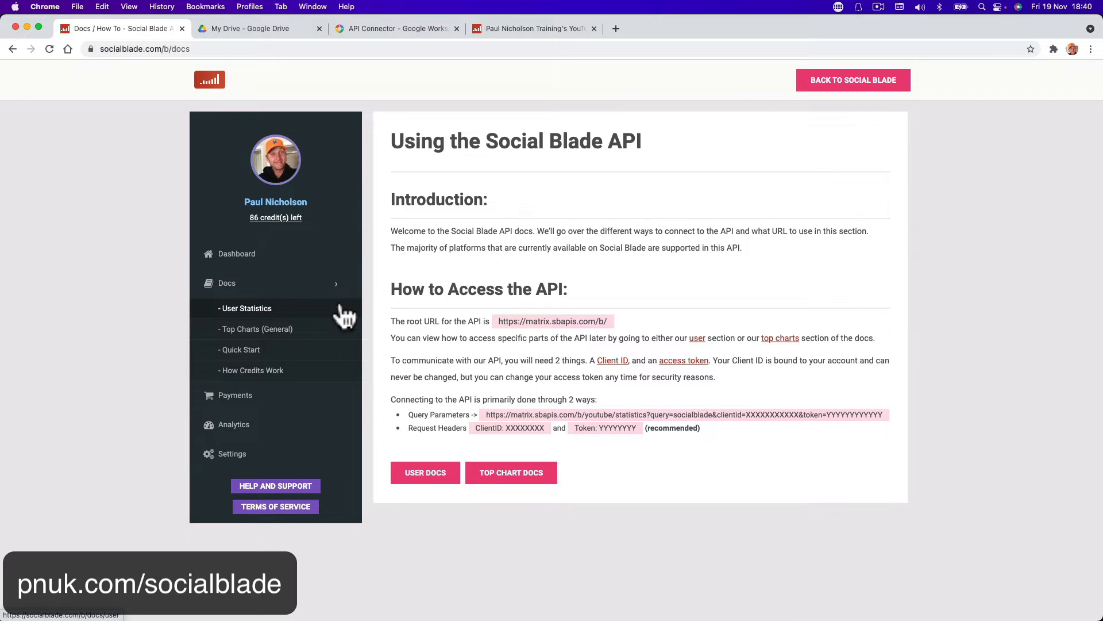
left_click(274, 311)
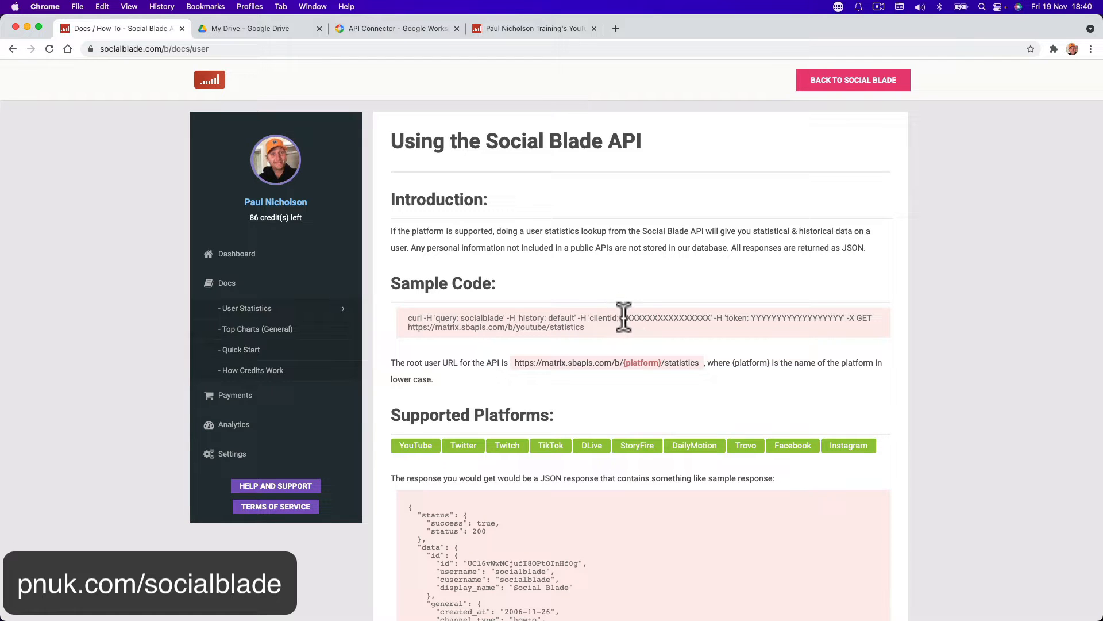
left_click_drag(621, 318, 845, 317)
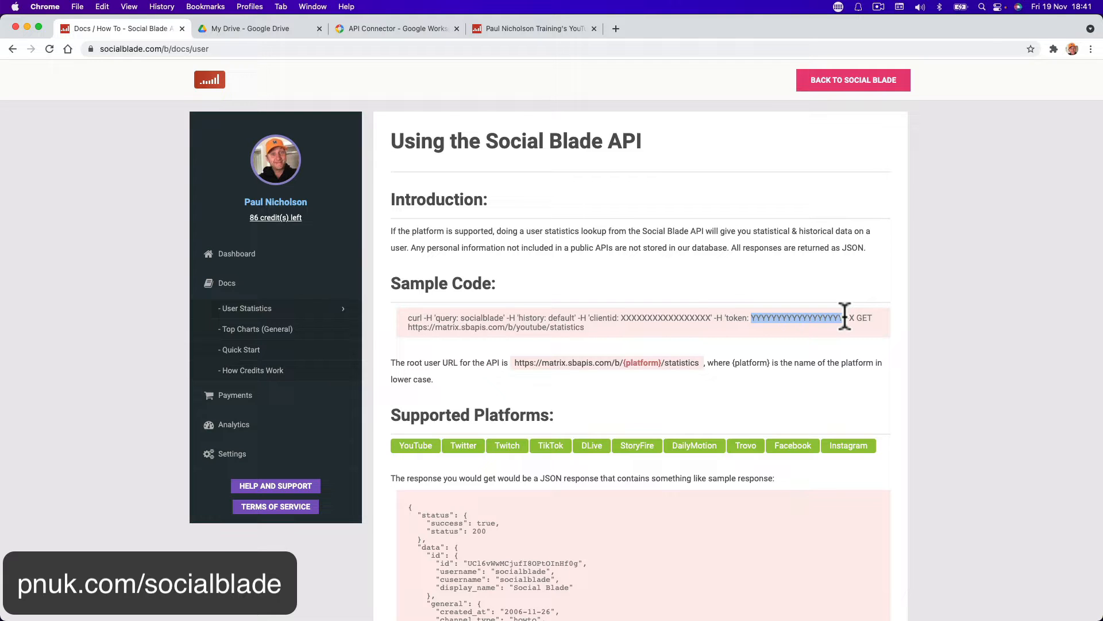
scroll(789, 409, "down", 5)
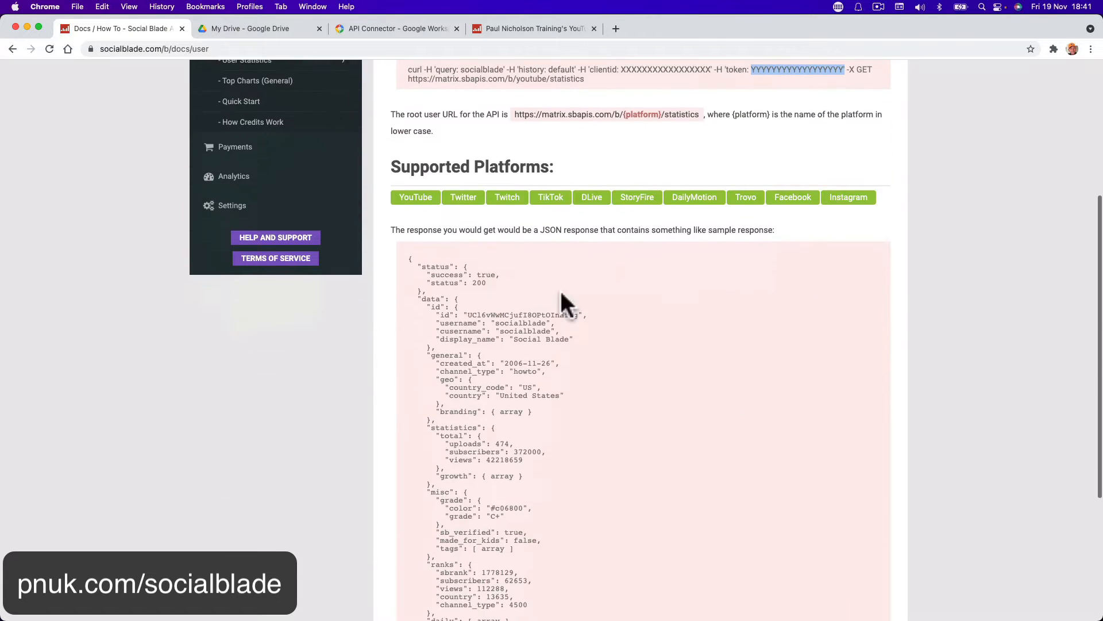
scroll(540, 340, "up", 2)
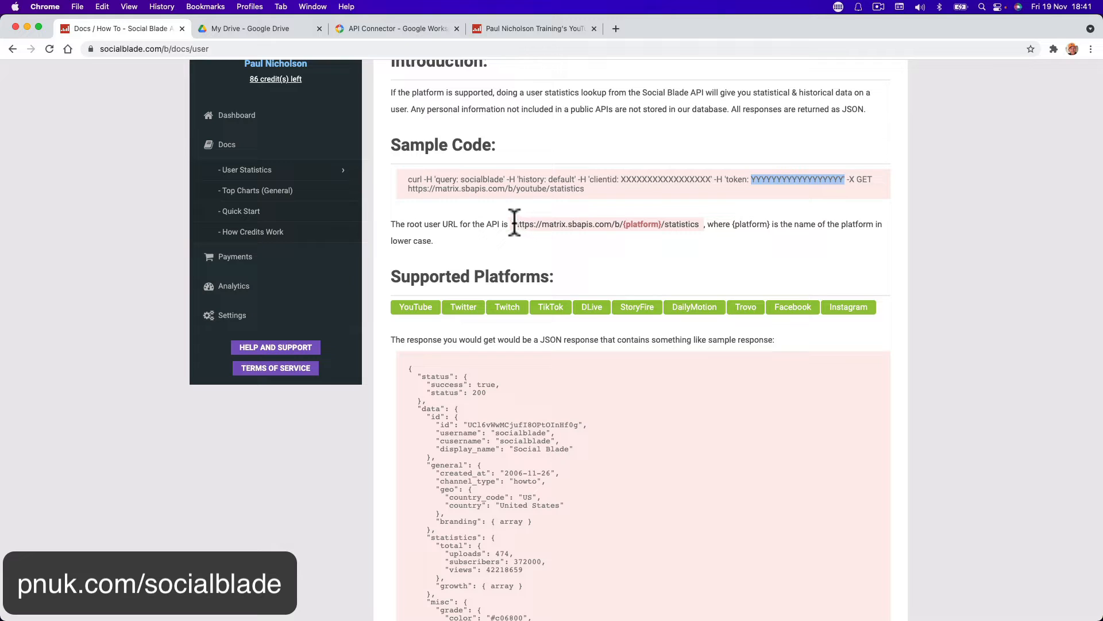
left_click_drag(514, 224, 703, 217)
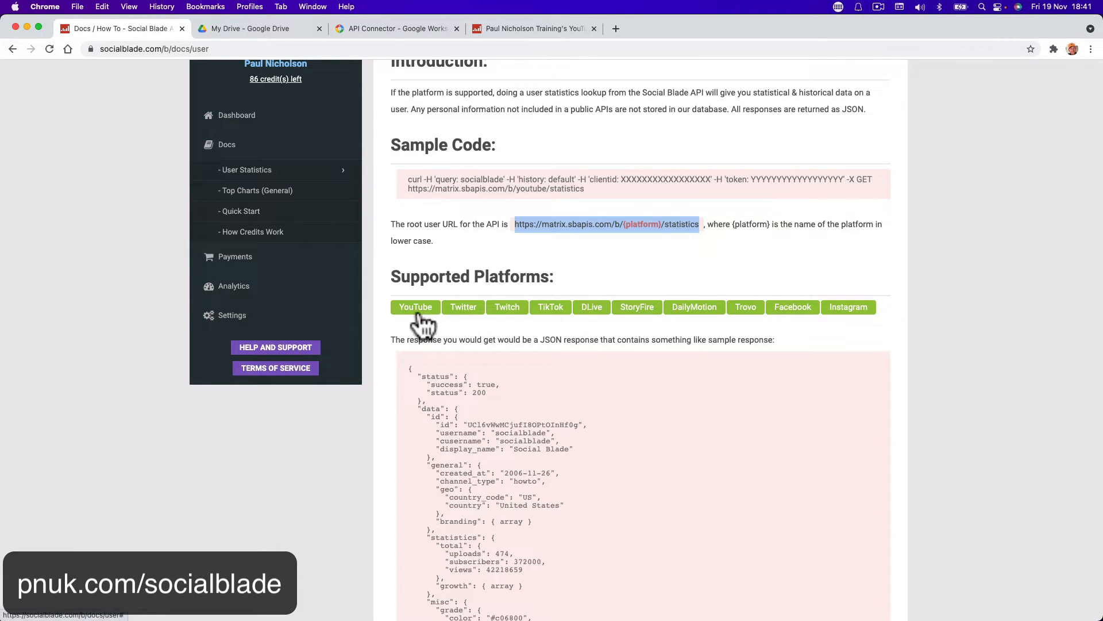
left_click(467, 316)
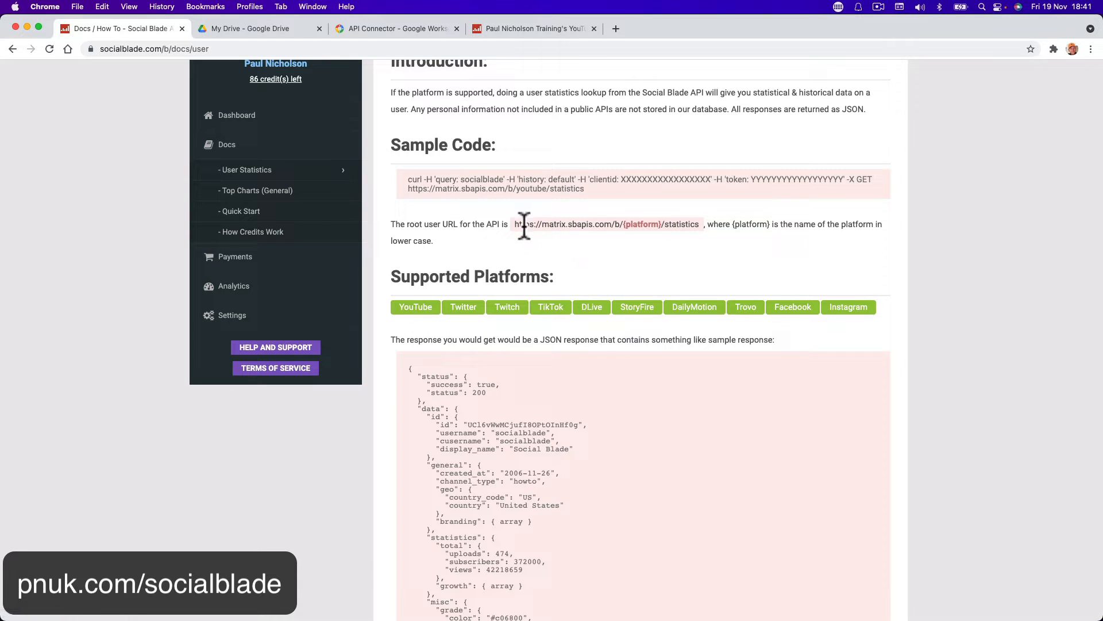
left_click_drag(516, 224, 698, 224)
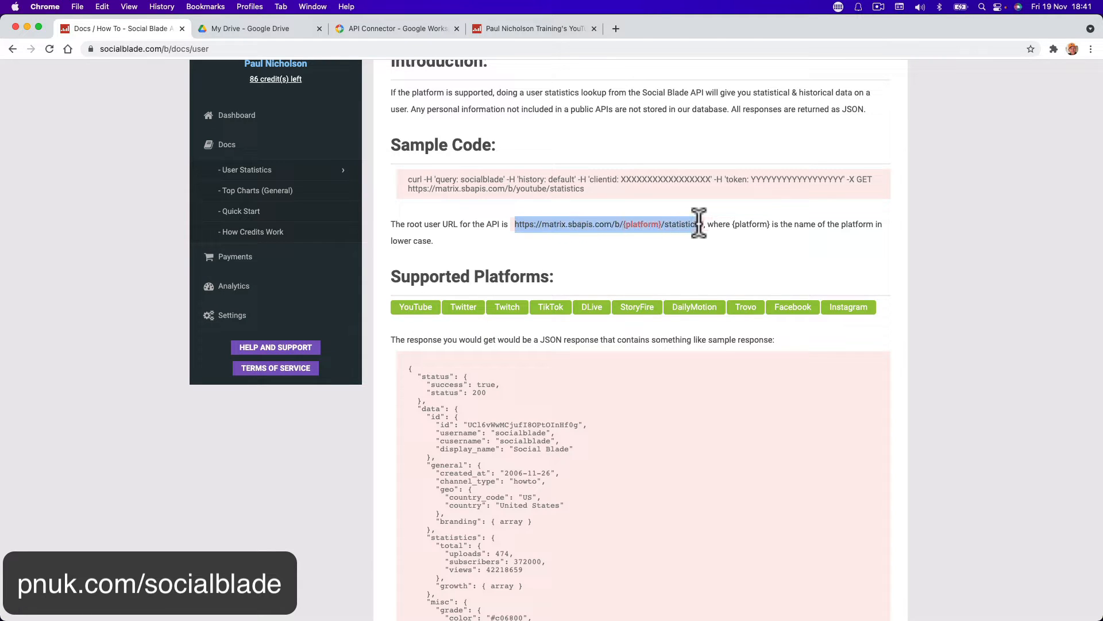
right_click(656, 224)
left_click(668, 246)
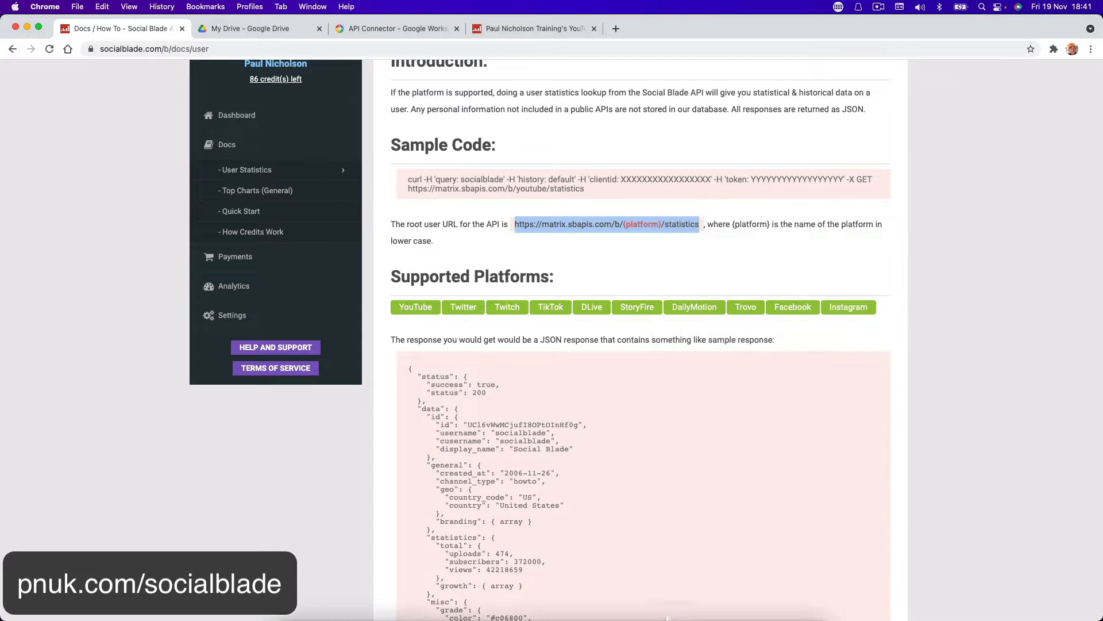
- Bring up Postman briefly, then search the web for "postman api" in a new browser tab and open the Postman API page
left_click(618, 595)
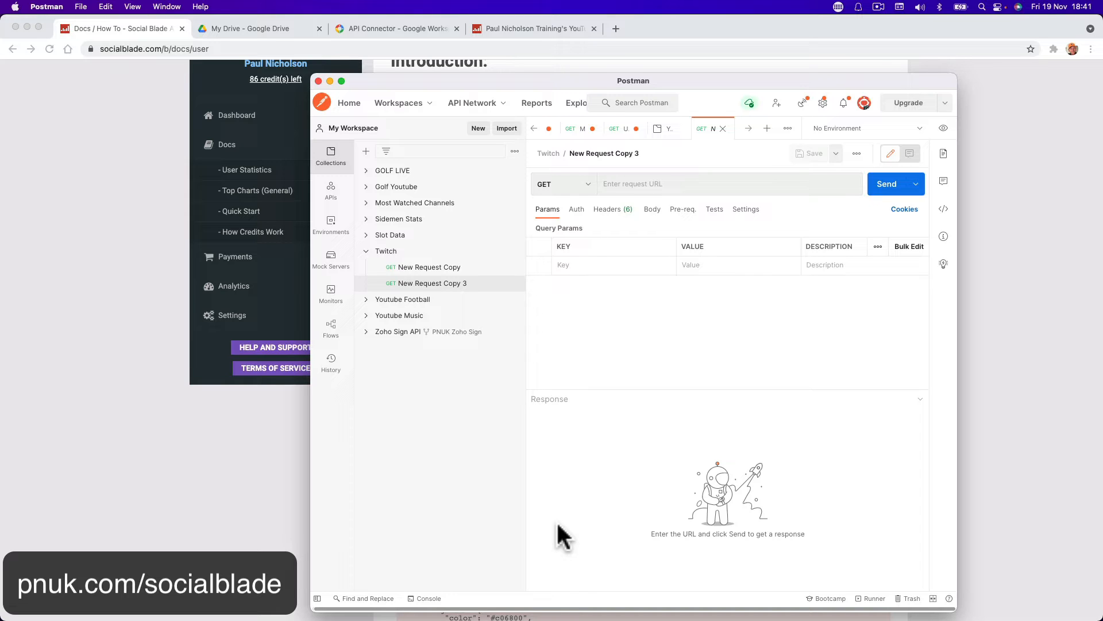
left_click(616, 28)
left_click(616, 29)
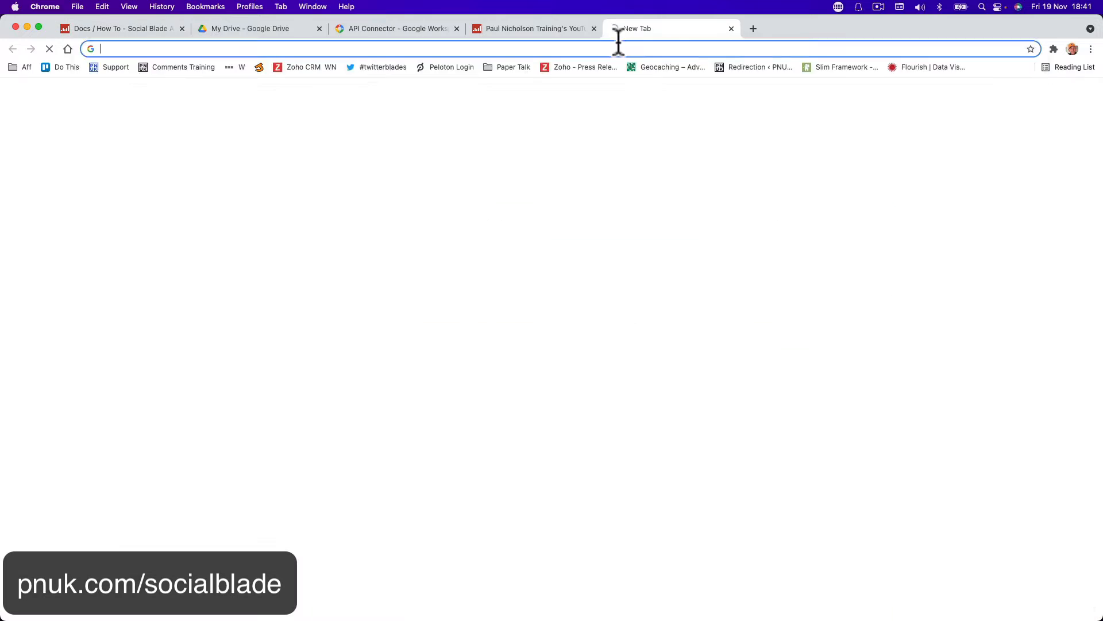
left_click(618, 49)
type("pos")
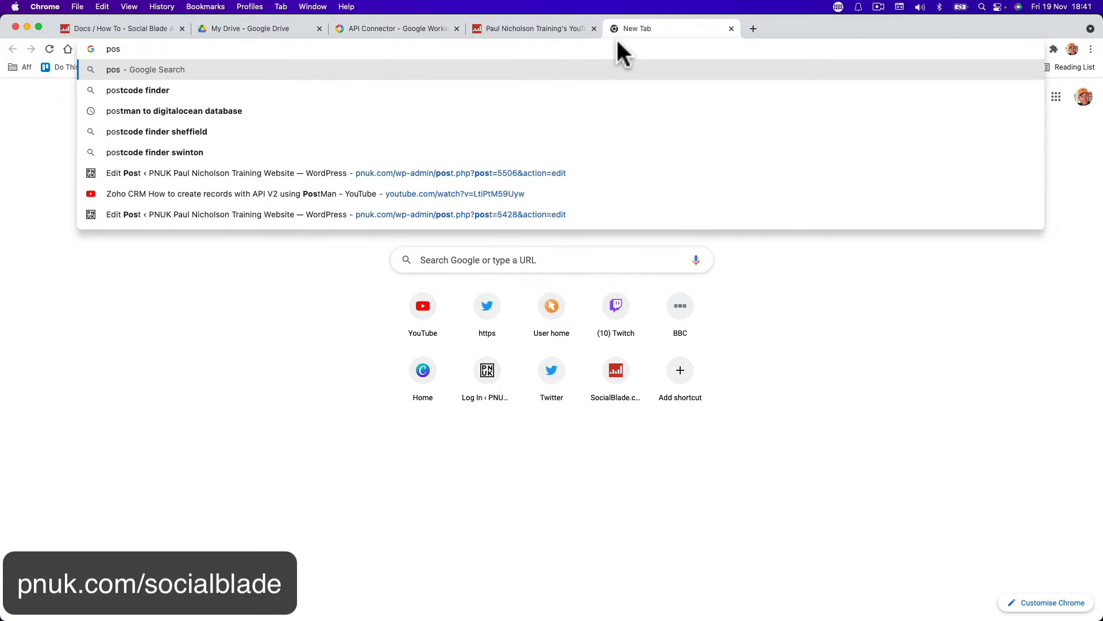
type("tman ")
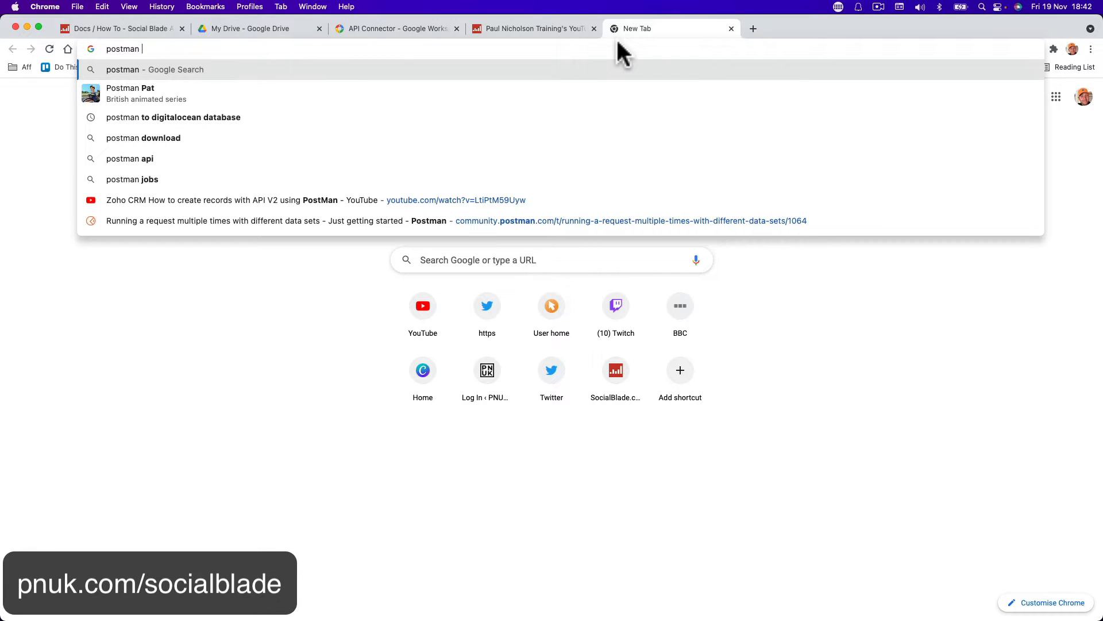
type("api")
key("Return")
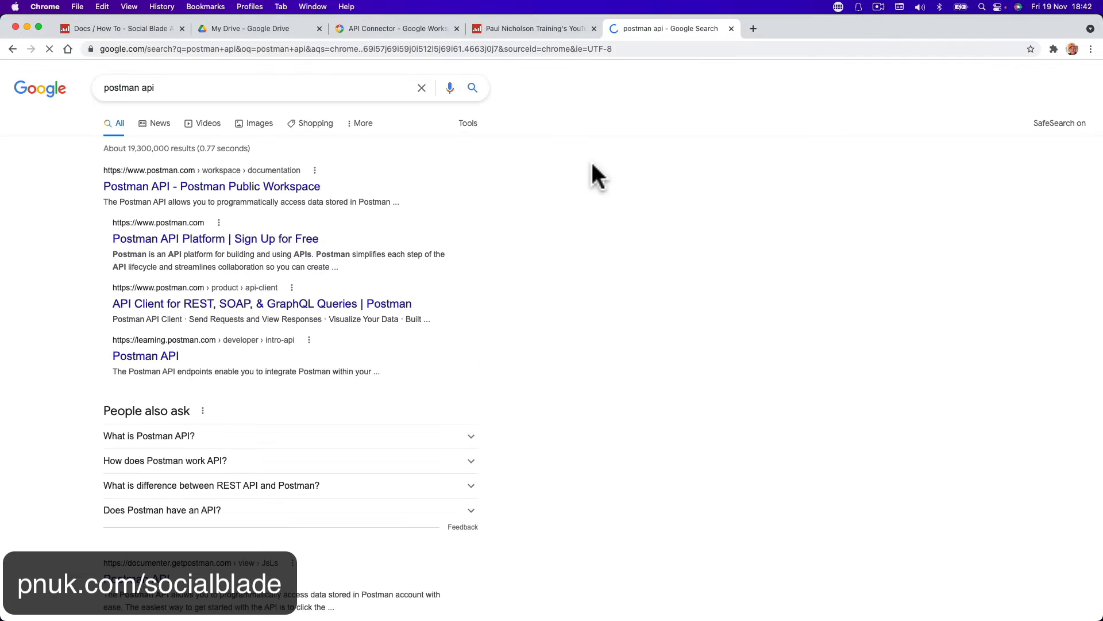
left_click(285, 189)
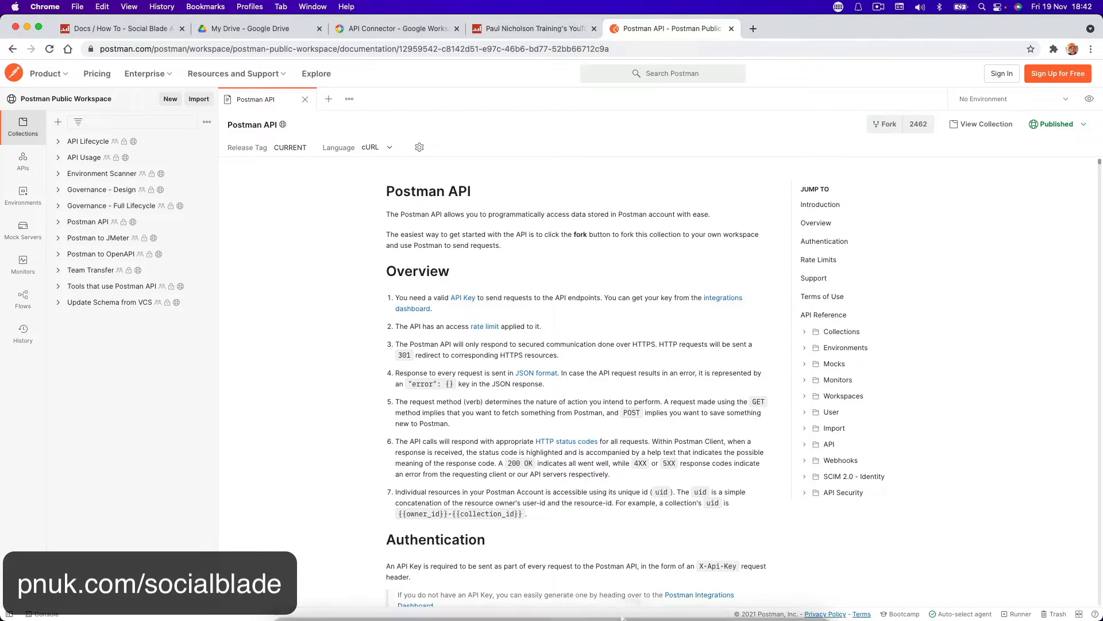
- Switch to the Postman app, create a collection named "Social Blade" and expand it
left_click(600, 598)
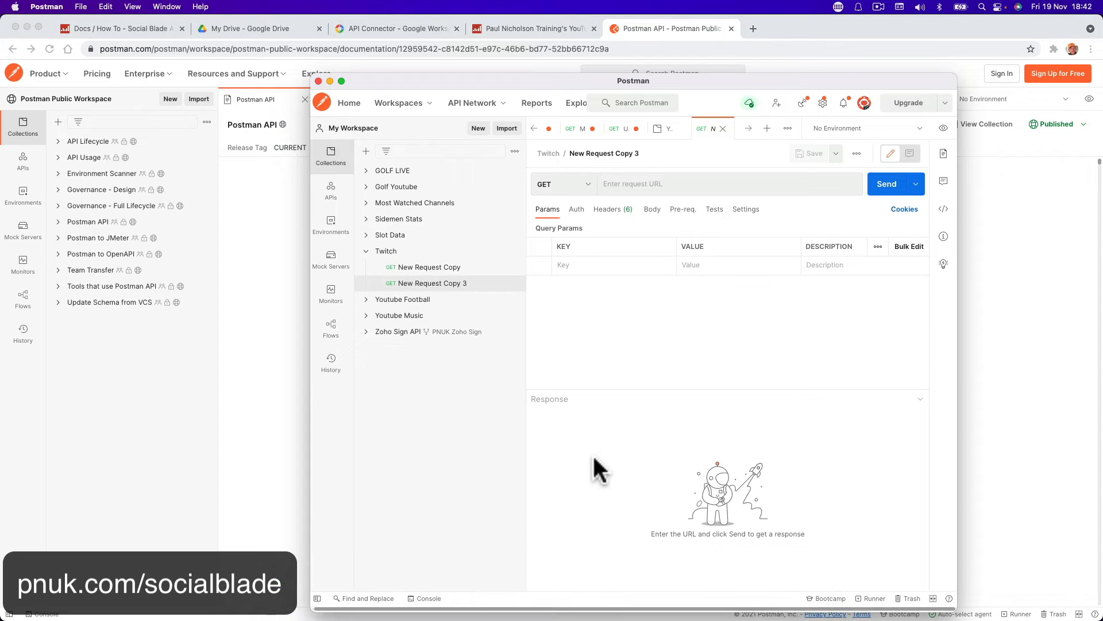
left_click(366, 151)
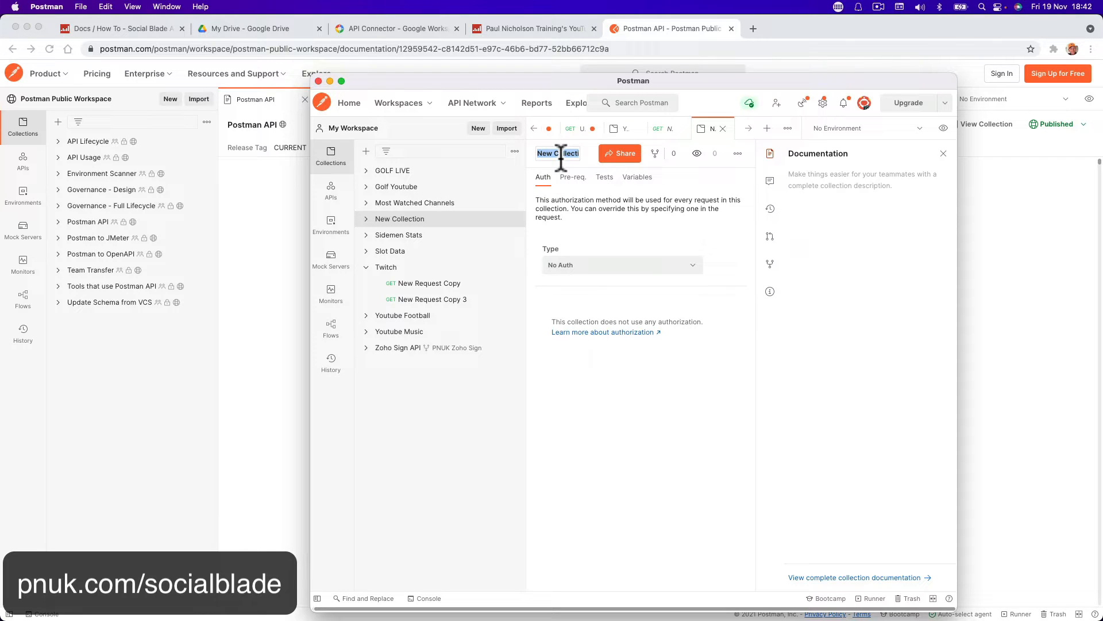
type("Social Blade")
key("Return")
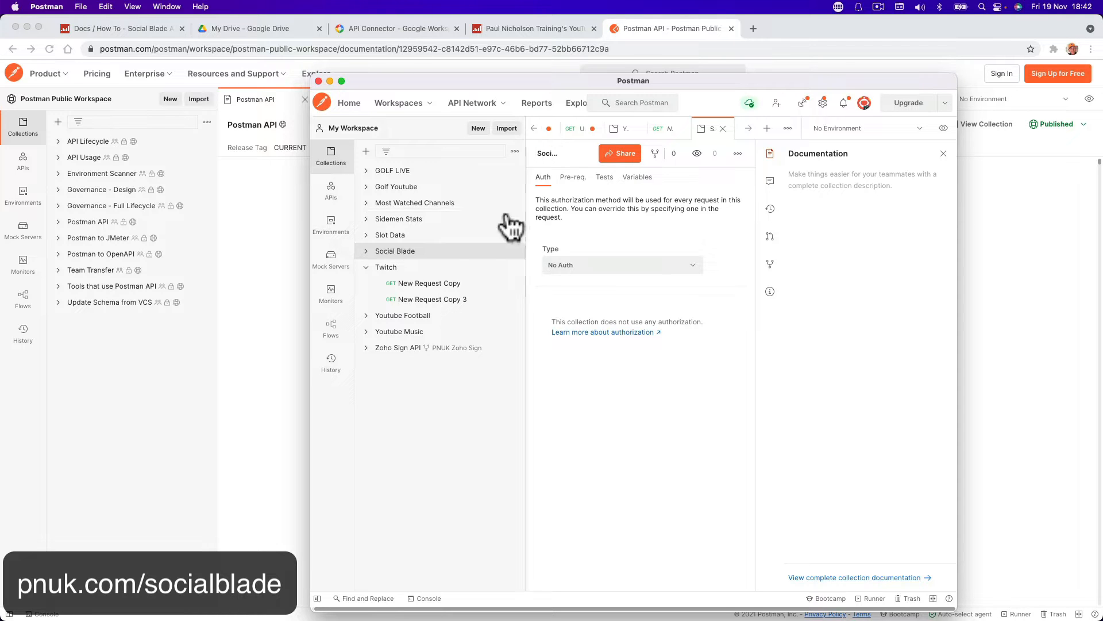
left_click(366, 252)
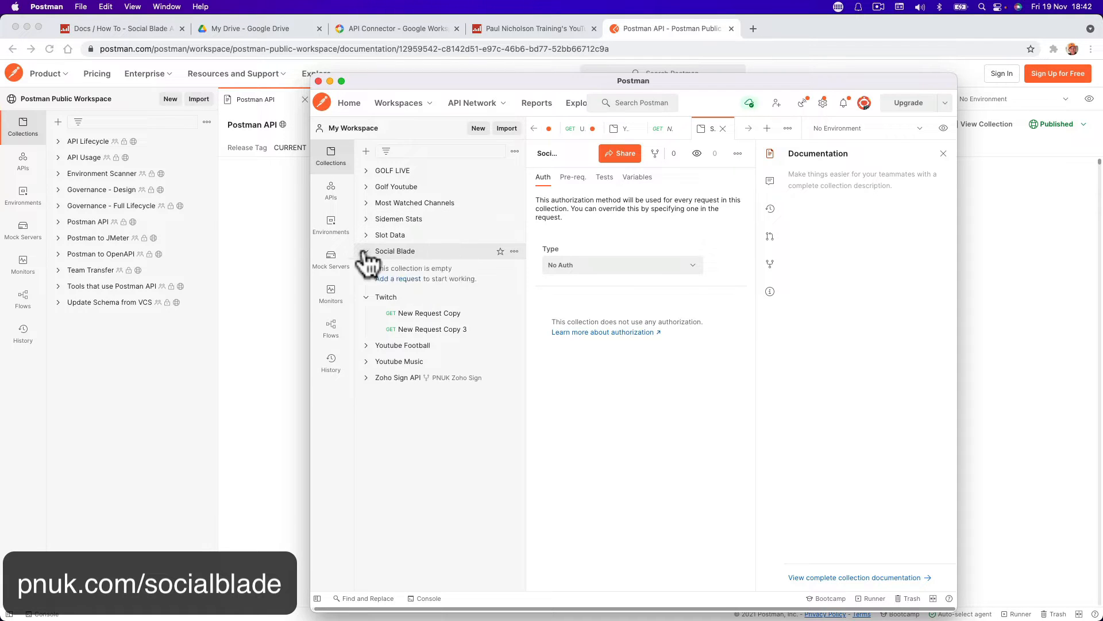
- Add a request to the Social Blade collection, named with the trainer's full name followed by "Training Youtube Stats"
left_click(402, 282)
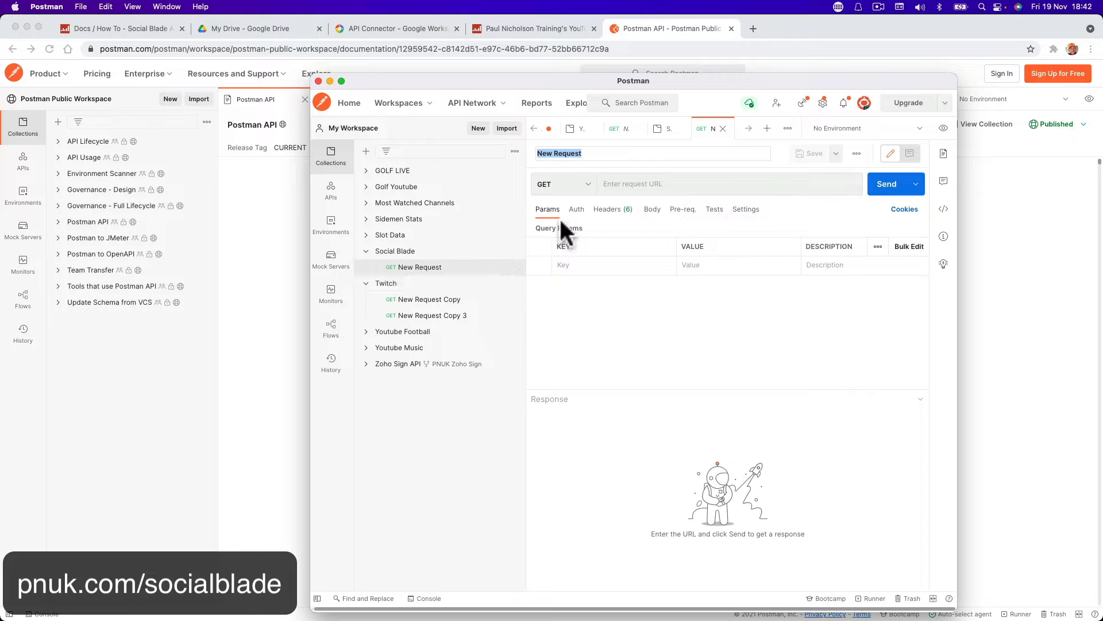
double_click(581, 156)
triple_click(582, 156)
type("Paul Nicholson Trea")
key("BackSpace")
key("BackSpace")
type("aining Yo")
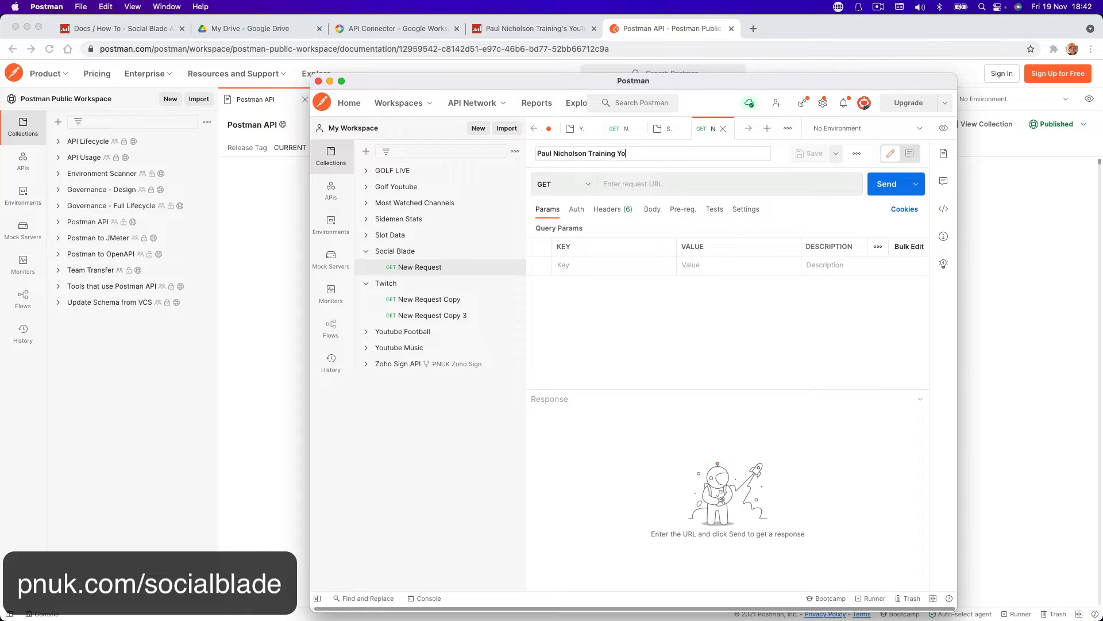
type("utube Stats")
left_click(503, 28)
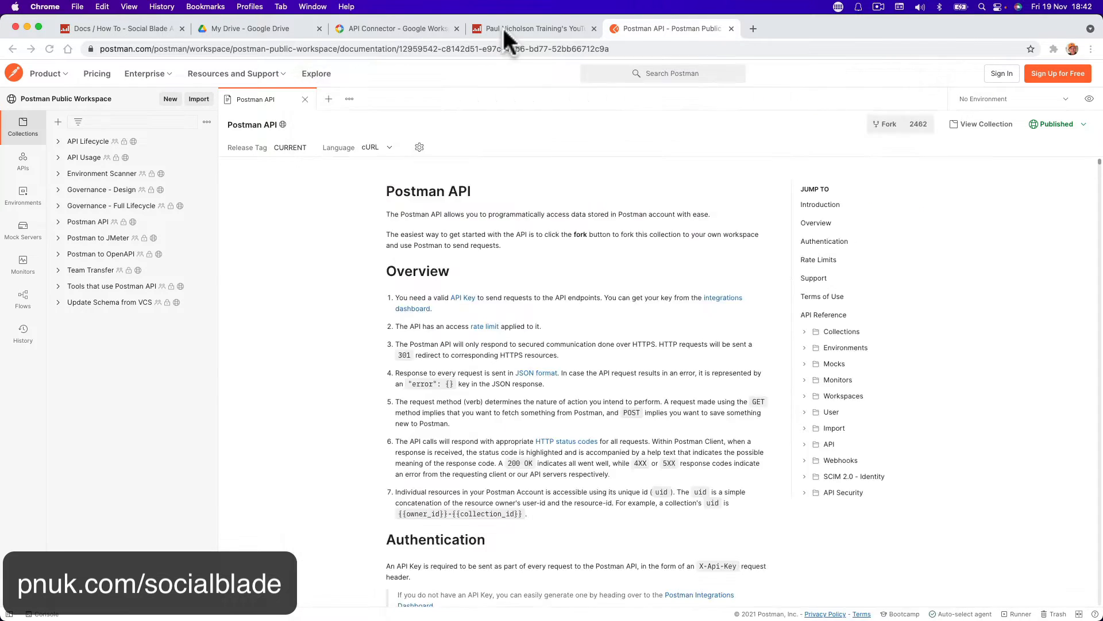
left_click(132, 31)
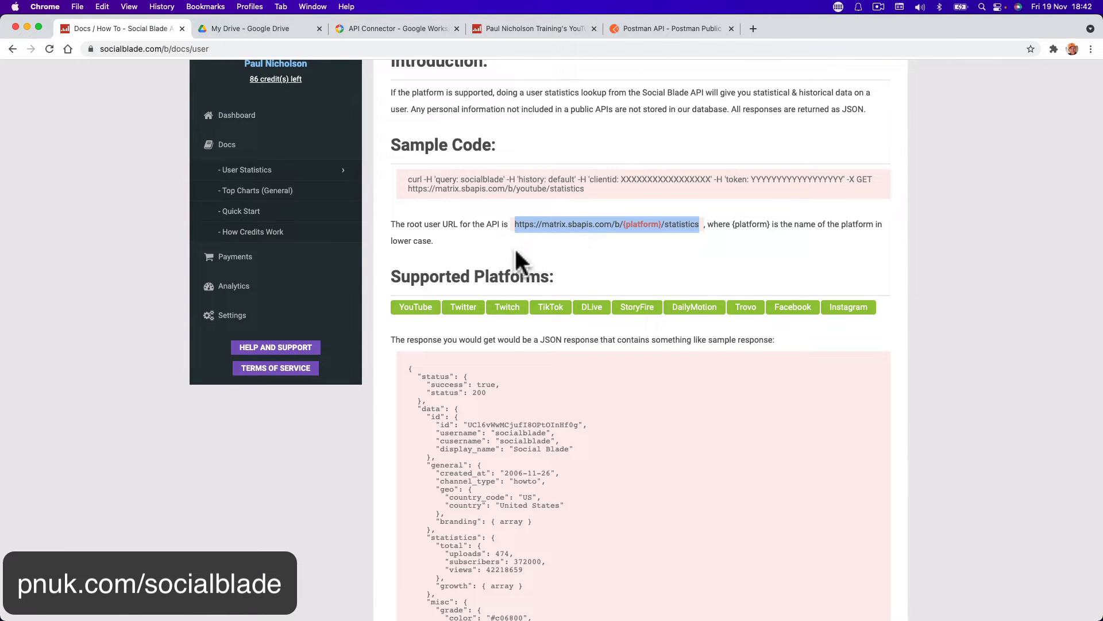
left_click_drag(856, 180, 869, 178)
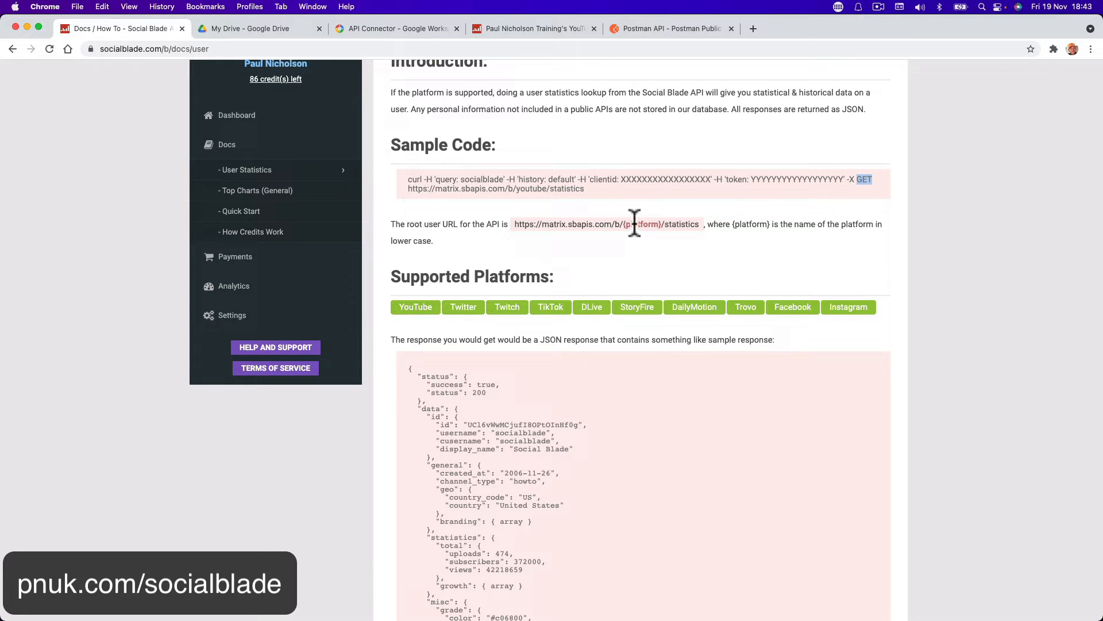
left_click_drag(409, 188, 577, 190)
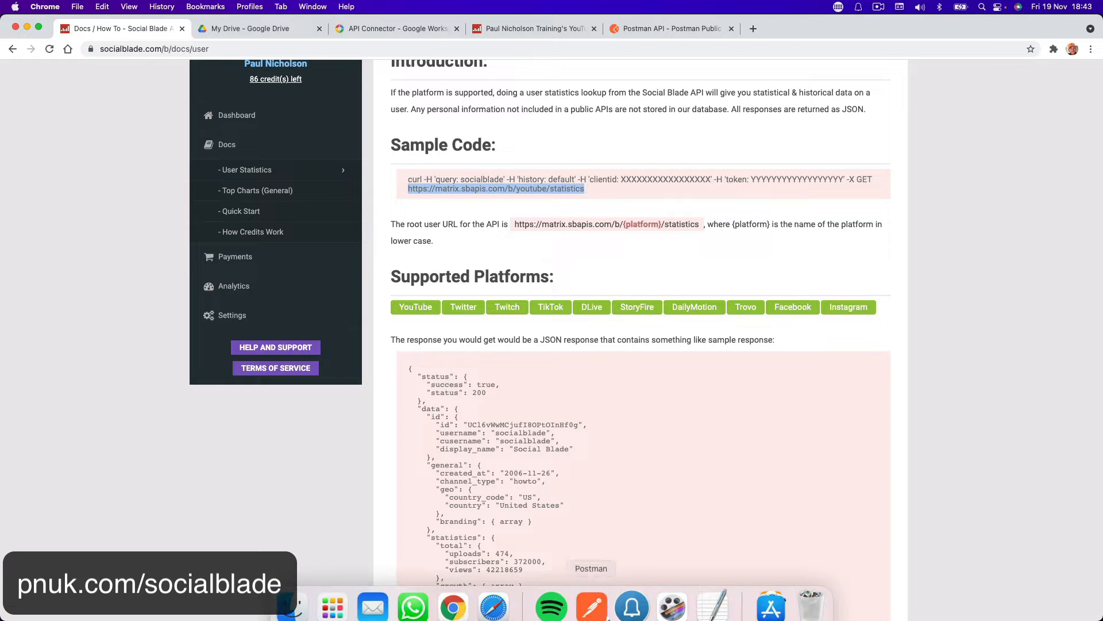
left_click(597, 598)
left_click(622, 188)
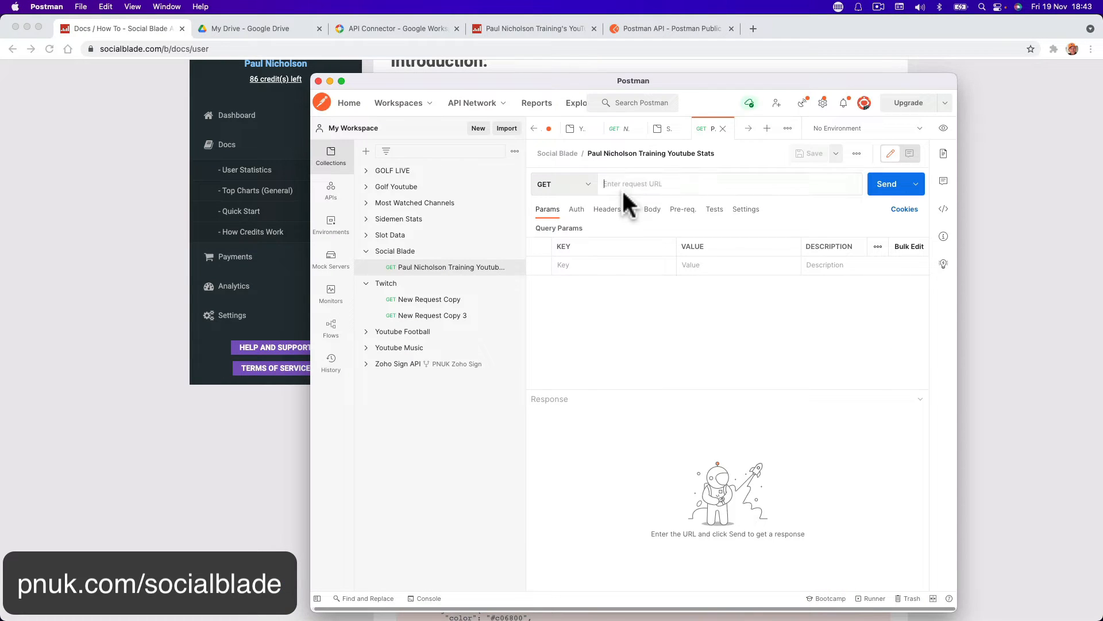
key("super+v")
left_click(884, 185)
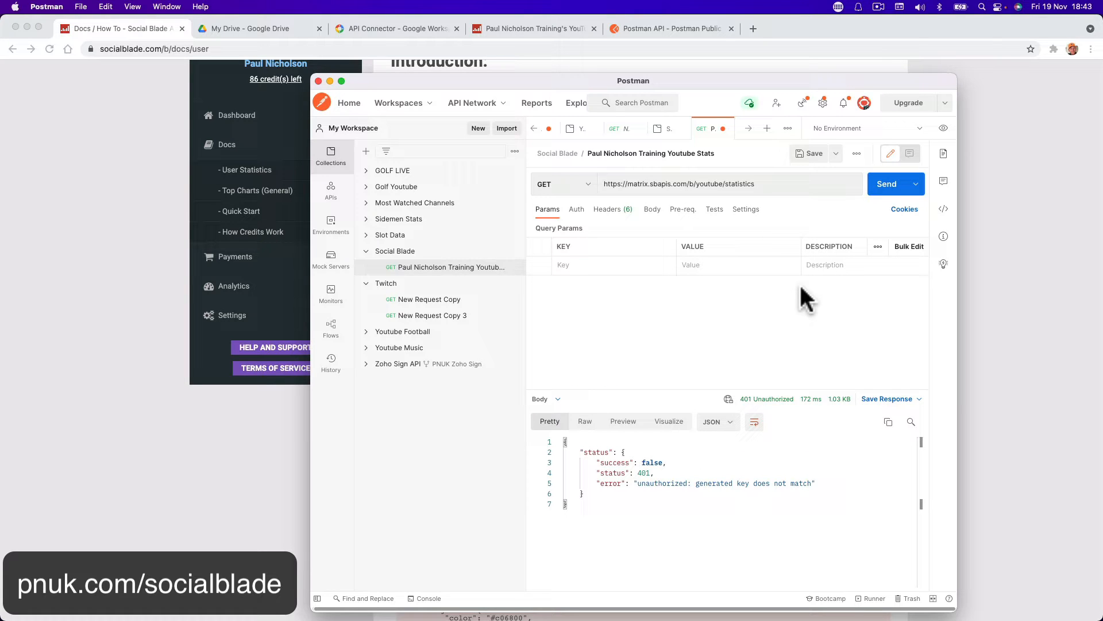
- Examine the request's auto-generated headers, hide them again and return to the query parameters
left_click(614, 212)
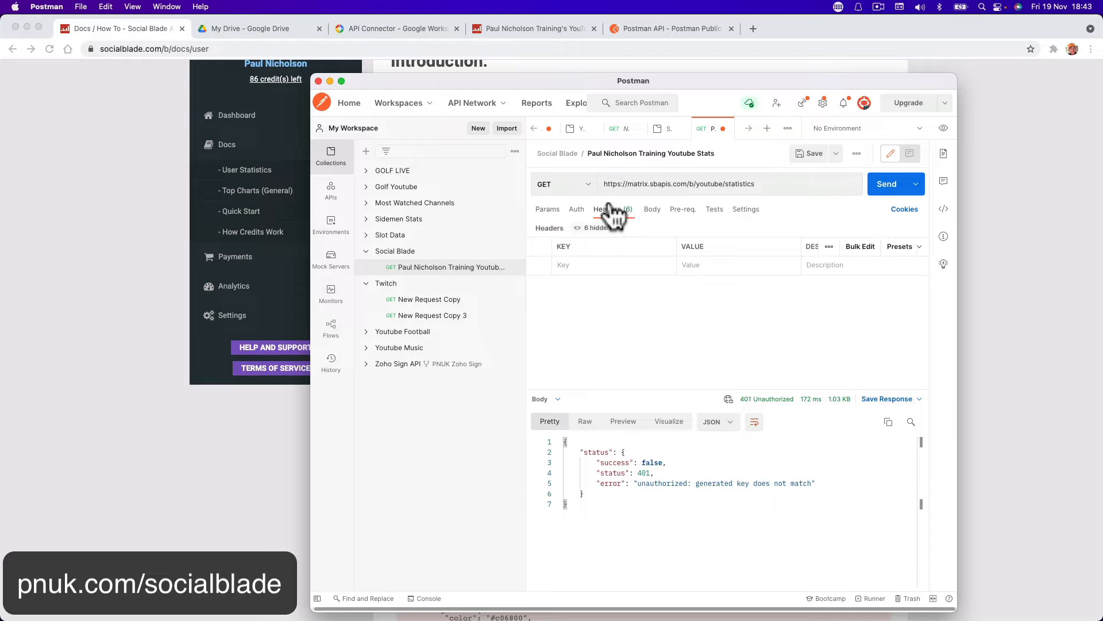
left_click(594, 228)
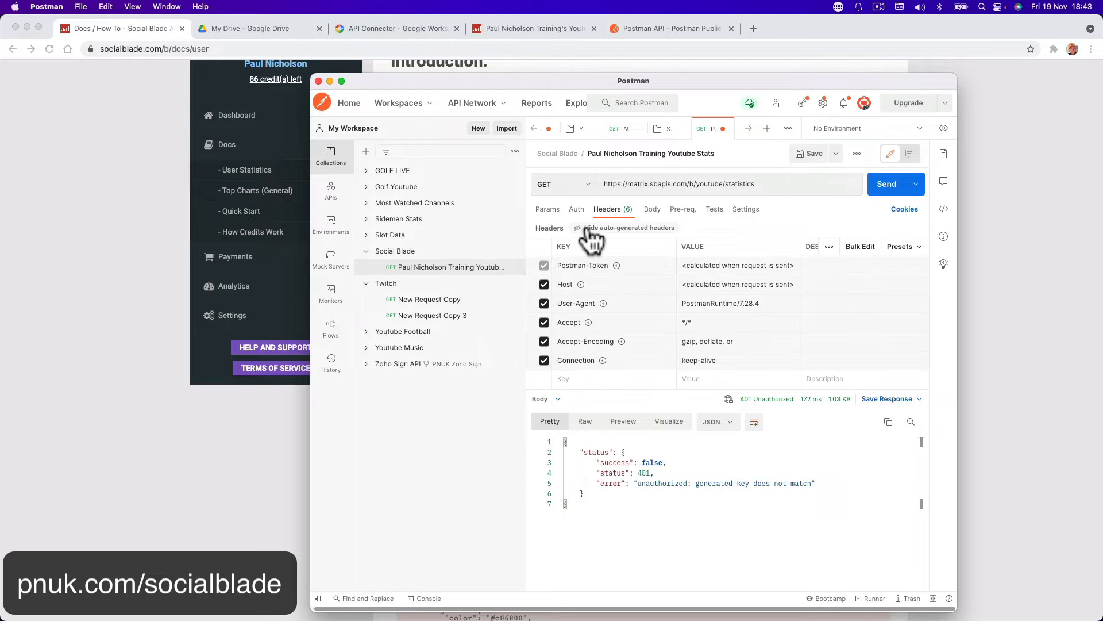
left_click(589, 228)
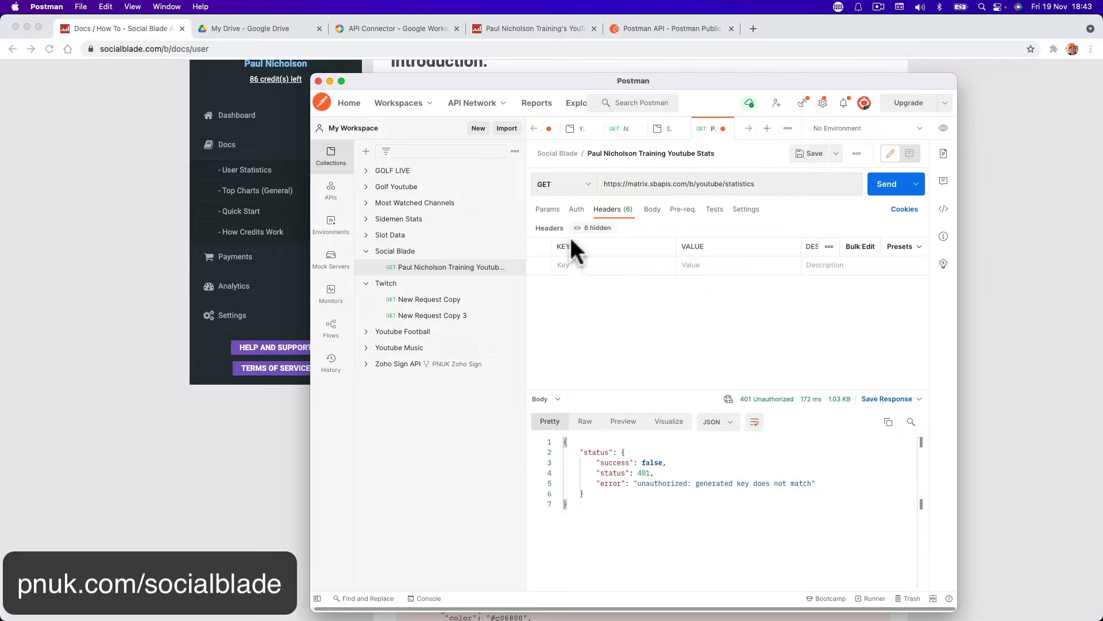
left_click(549, 212)
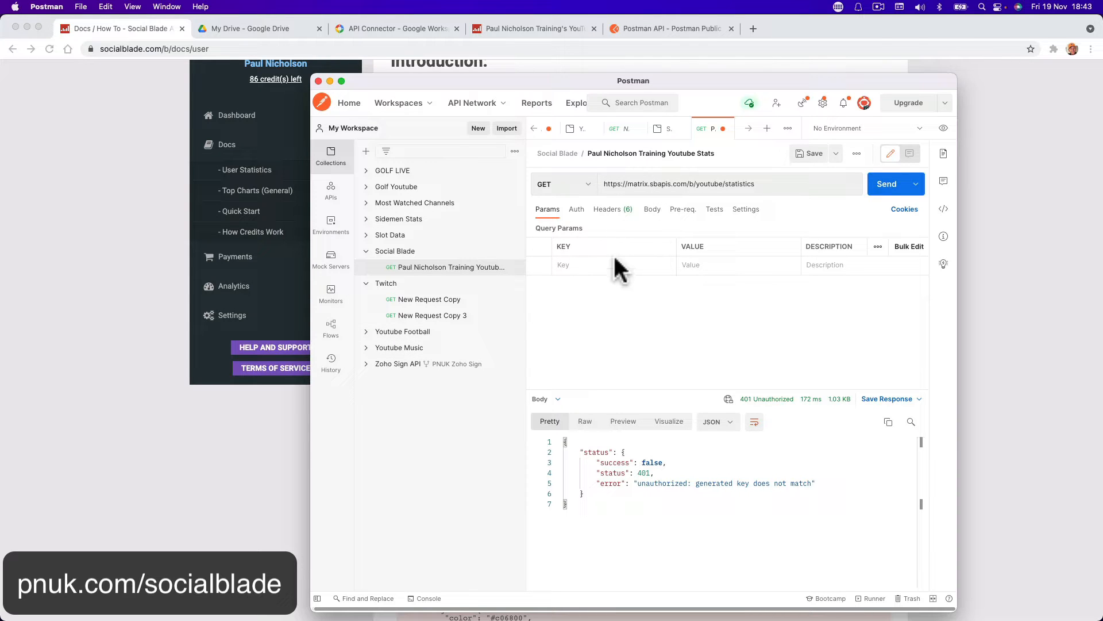
- Return to the User Statistics docs in Chrome and examine the sample code's clientid and token fields and the optional history parameters
left_click(141, 394)
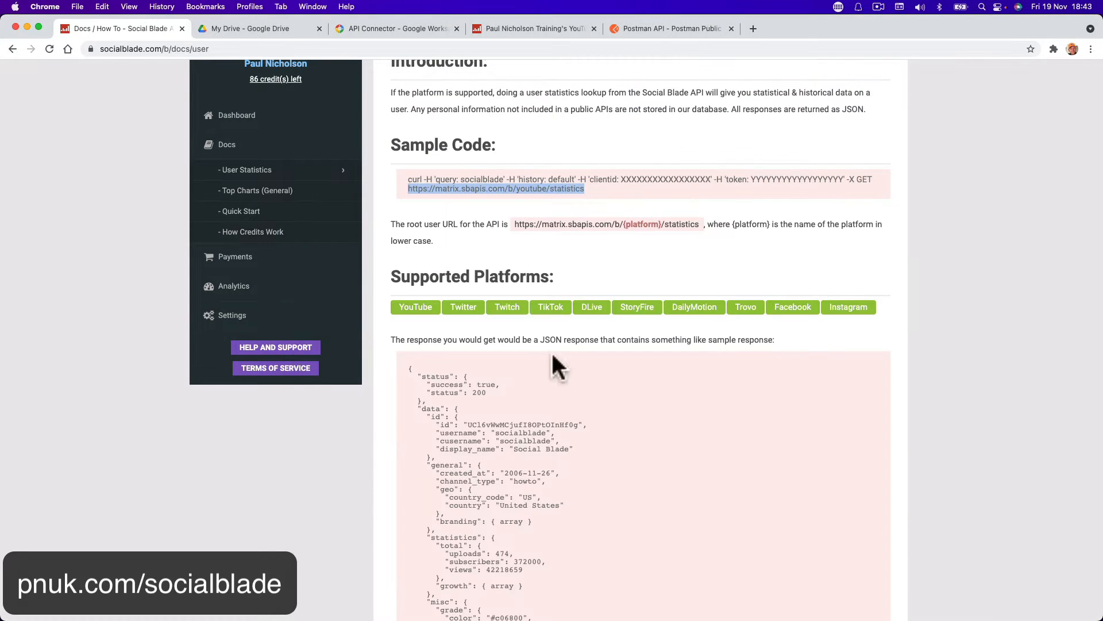
scroll(577, 232, "up", 1)
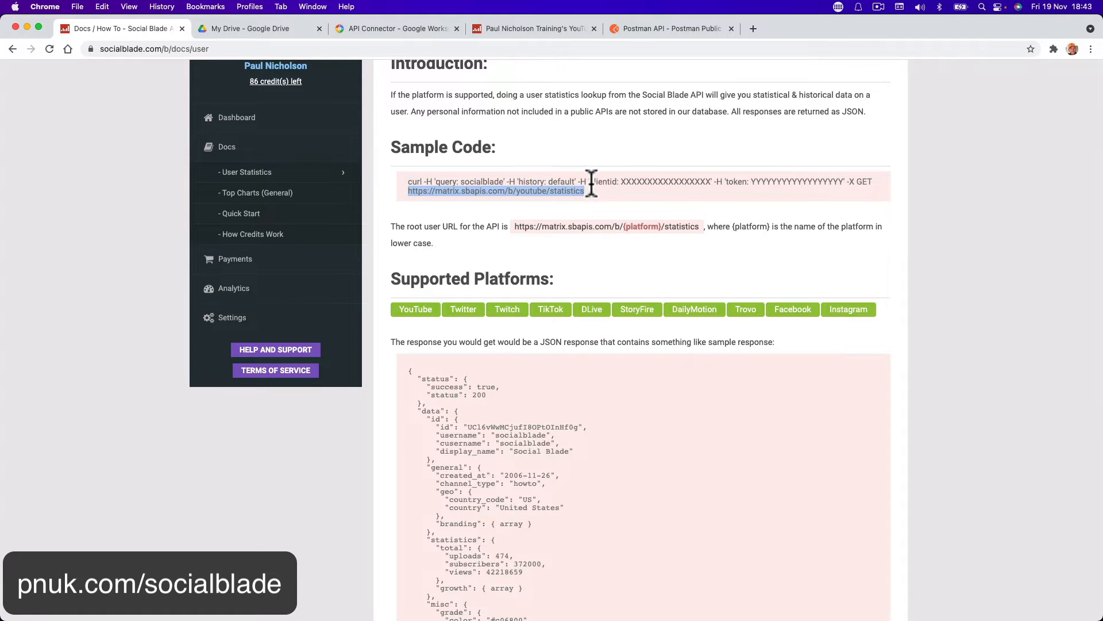
left_click_drag(590, 182, 618, 182)
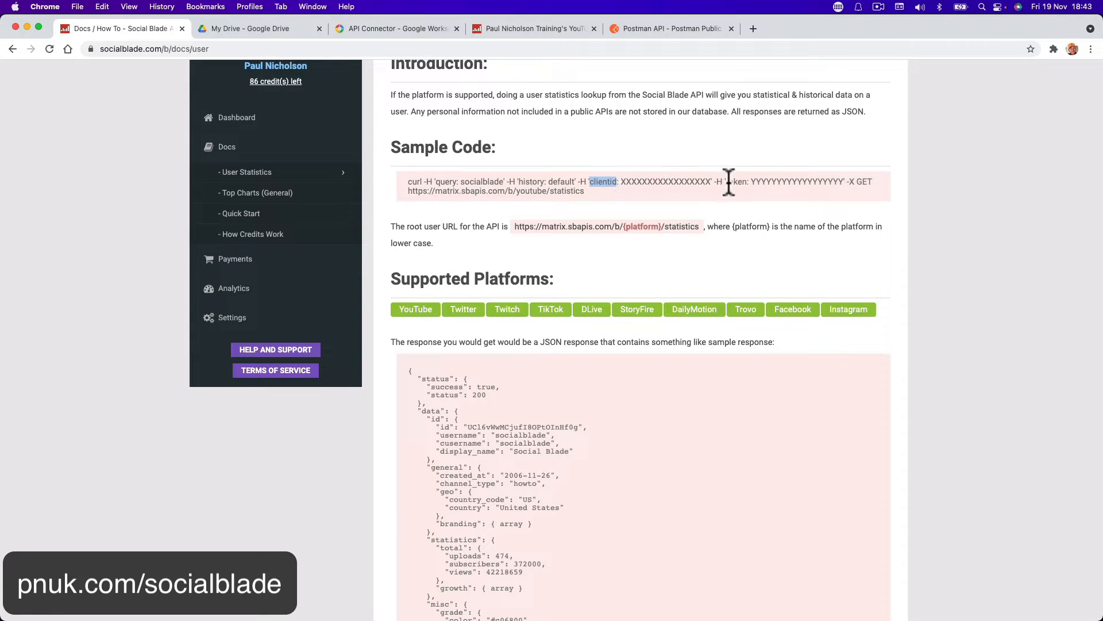
left_click_drag(728, 182, 748, 183)
scroll(694, 438, "down", 6)
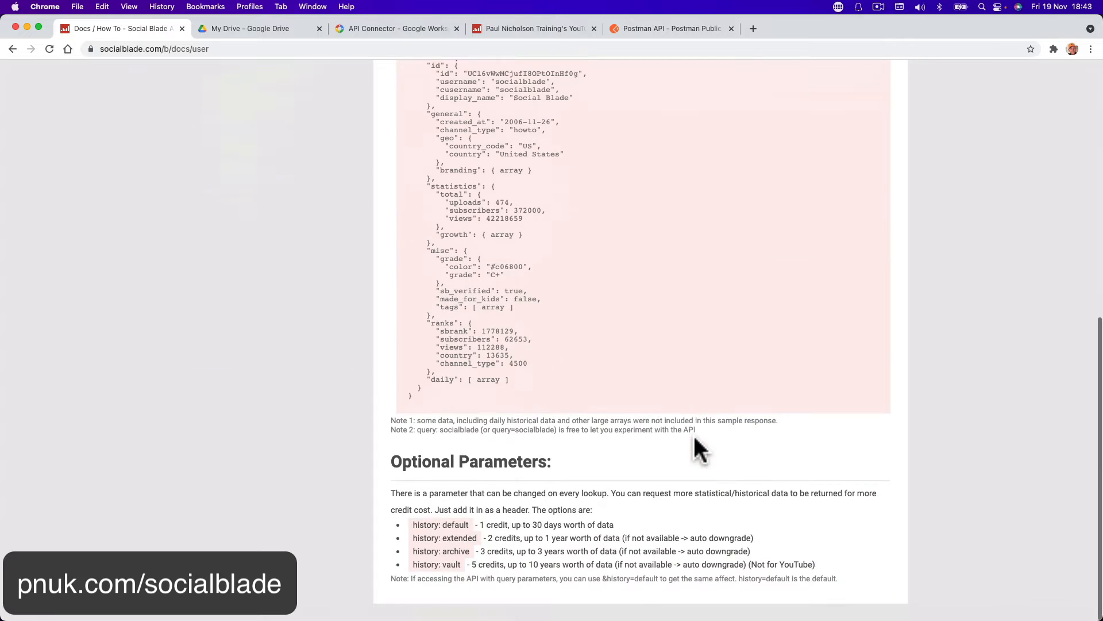
scroll(695, 438, "up", 5)
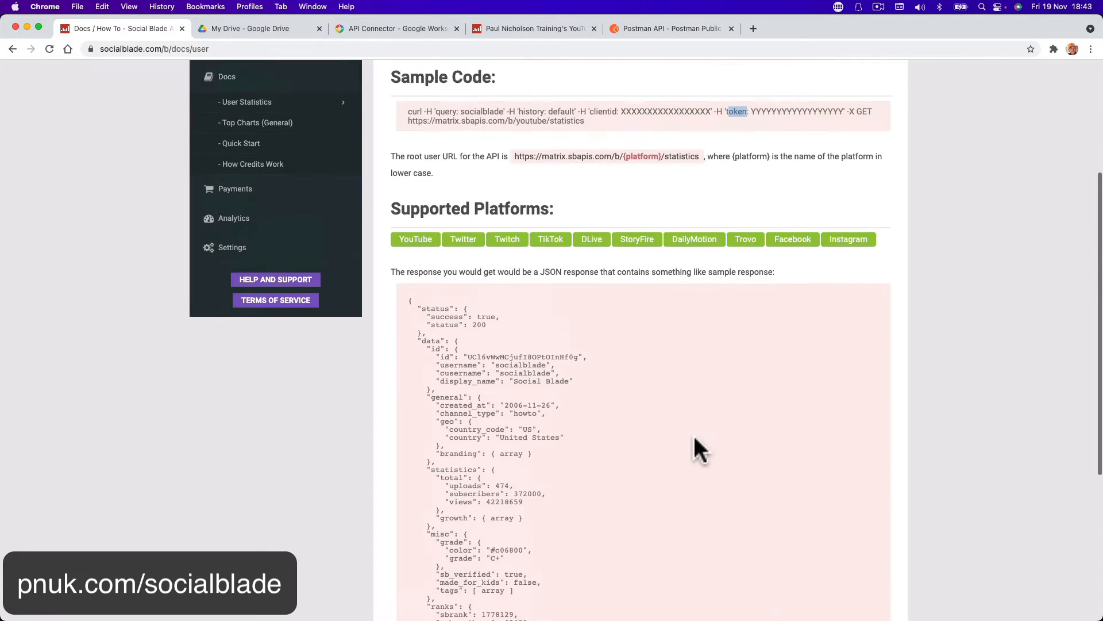
scroll(695, 439, "down", 4)
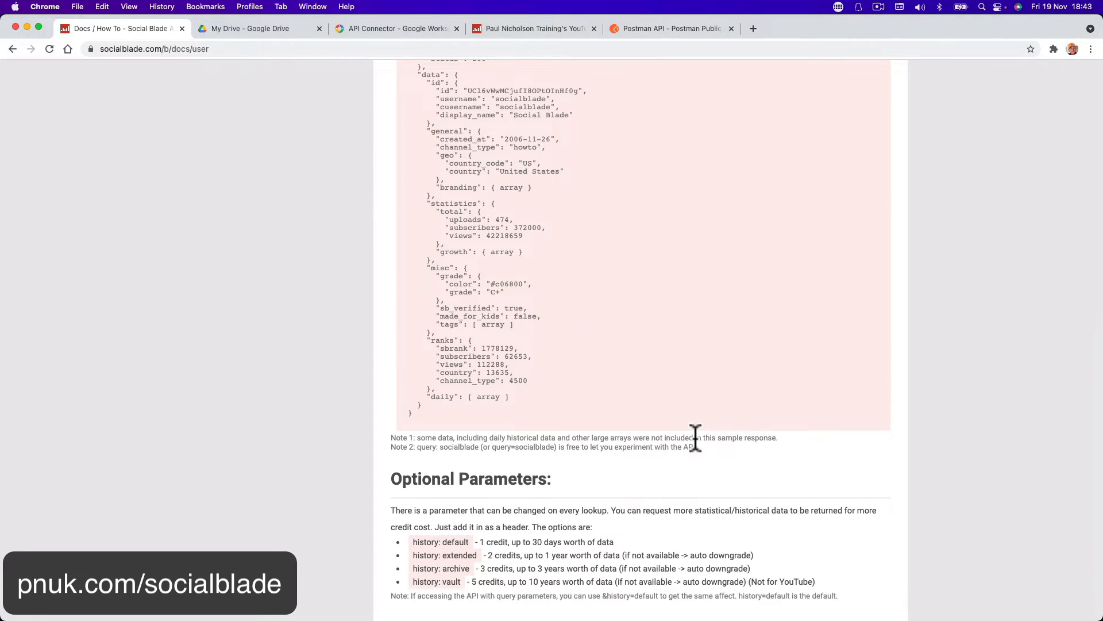
scroll(695, 438, "up", 8)
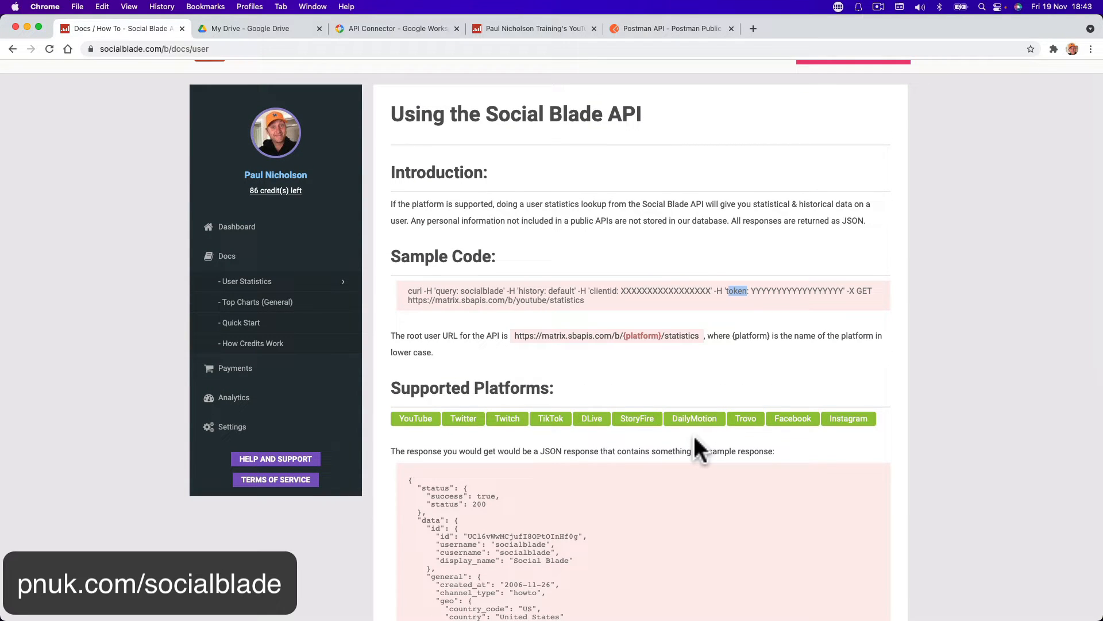
scroll(695, 439, "down", 7)
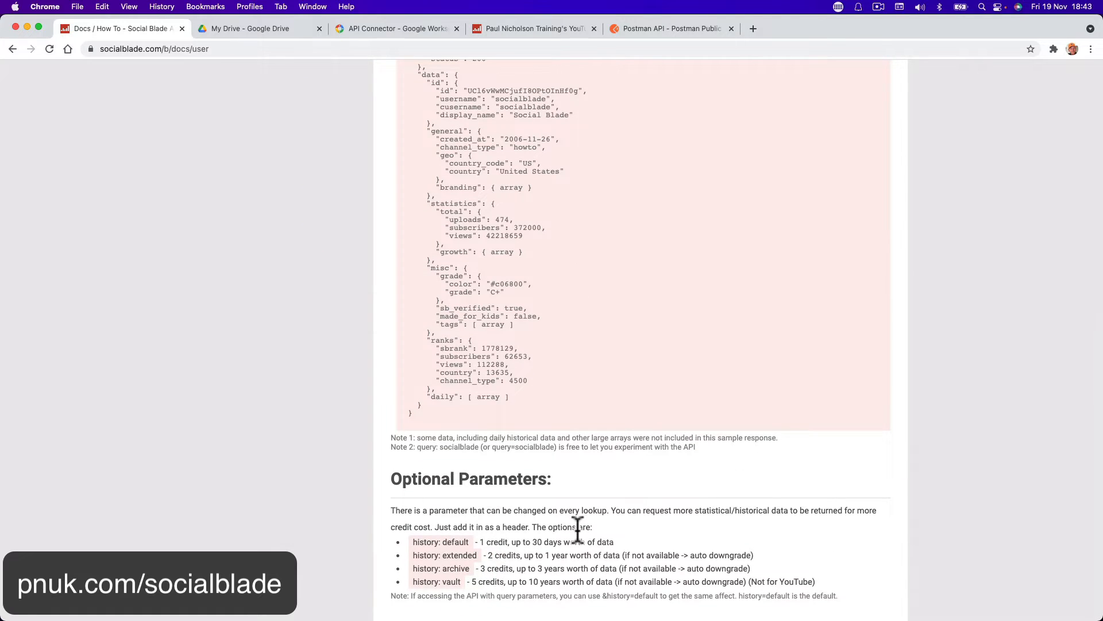
scroll(577, 529, "up", 8)
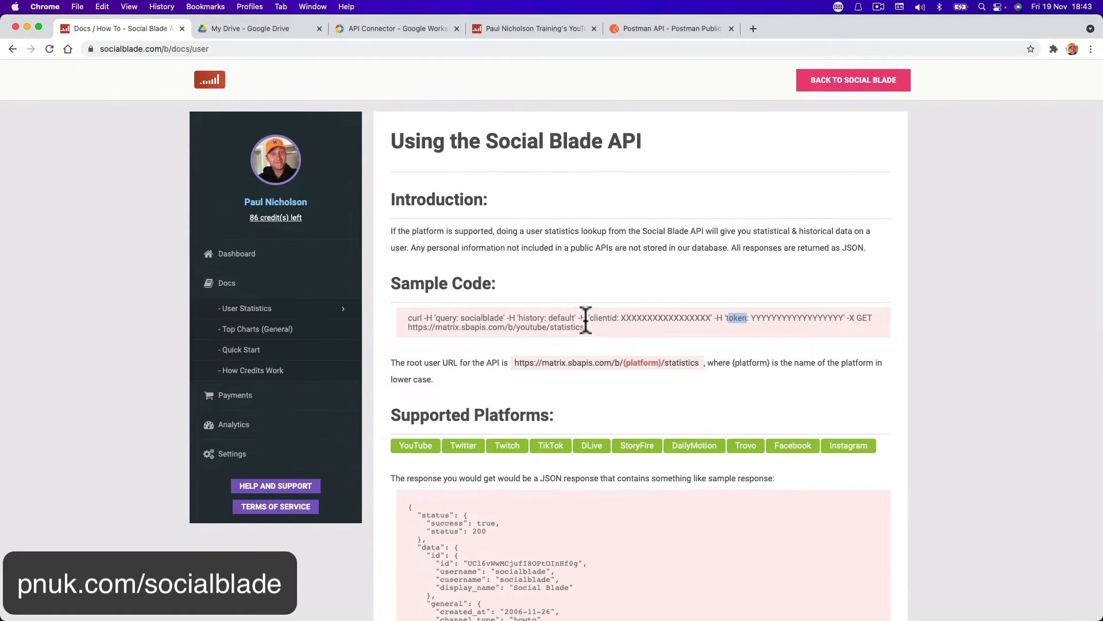
- Take the clientid field name from the docs' sample code and add it as a query parameter key in Postman
left_click_drag(592, 319, 617, 318)
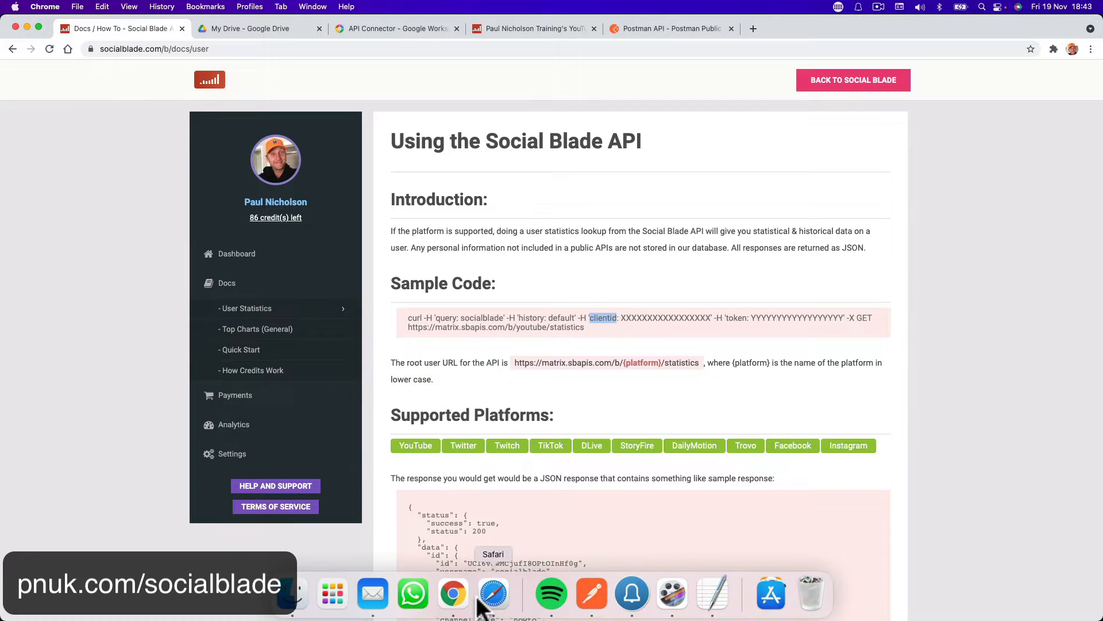
left_click(592, 596)
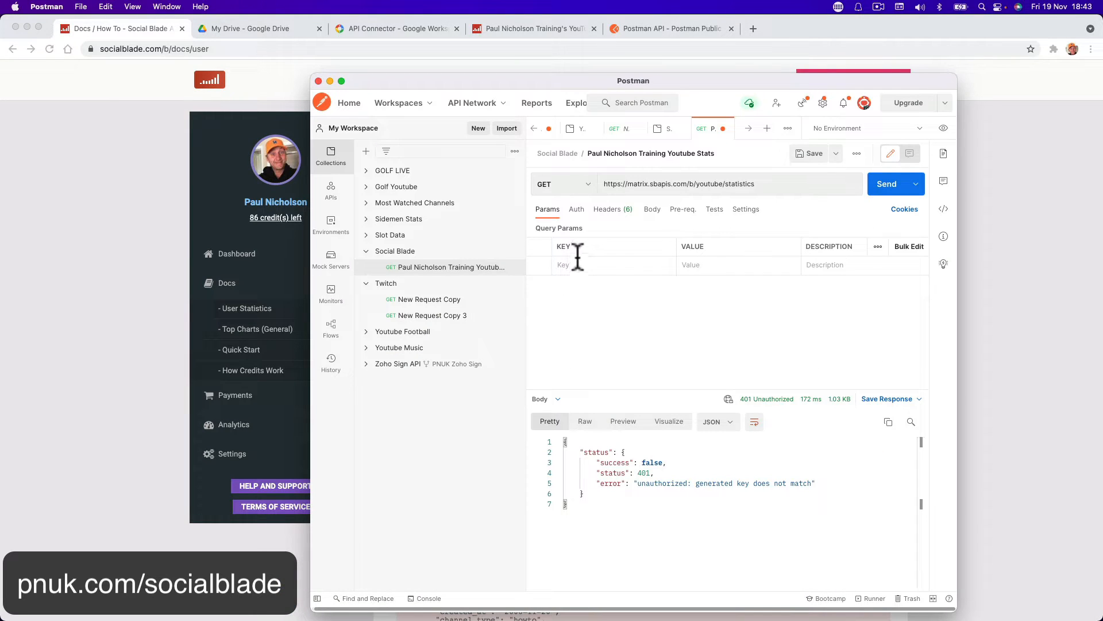
left_click(612, 209)
left_click(546, 209)
left_click(573, 265)
type("clientid")
key("Tab")
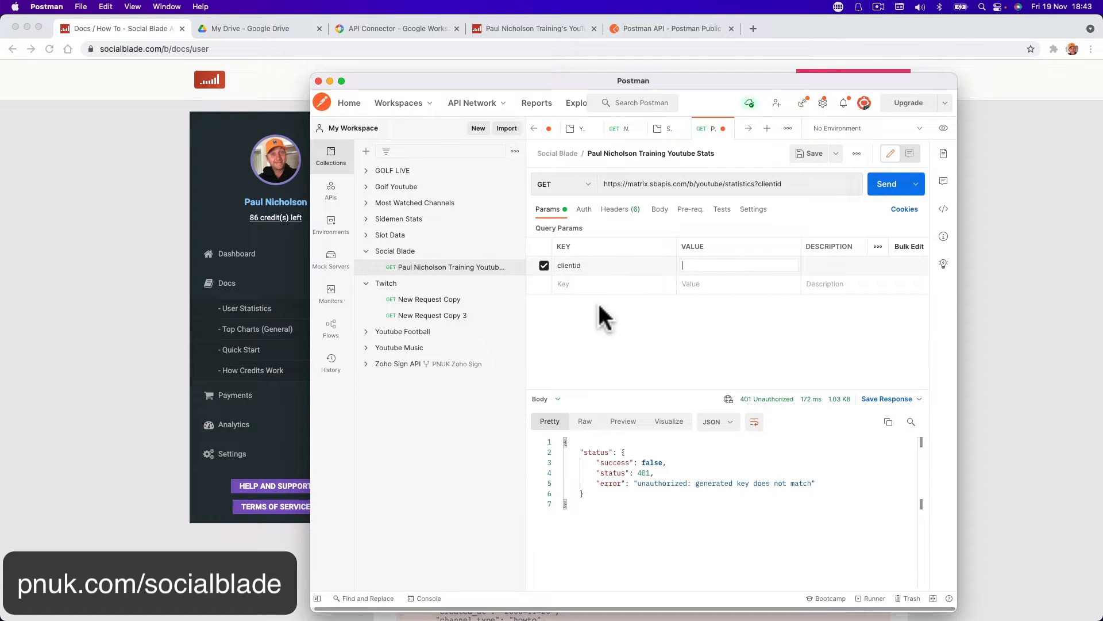
- Copy the account's client ID from the Social Blade dashboard and enter it as the clientid parameter's value in Postman, without trailing characters
left_click(298, 562)
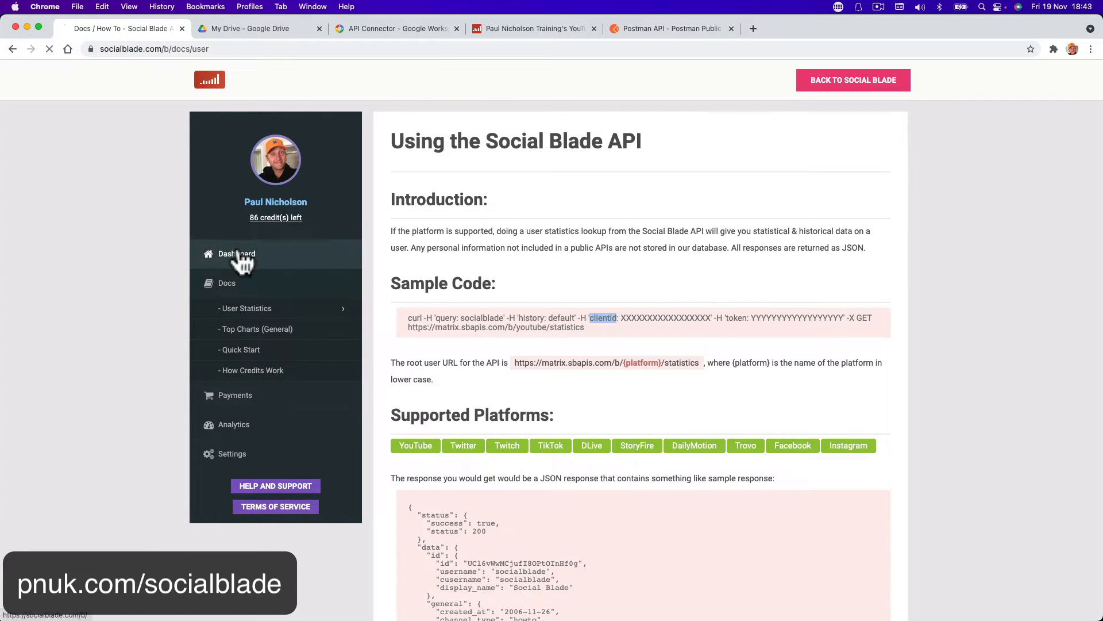
left_click(238, 254)
left_click(521, 146)
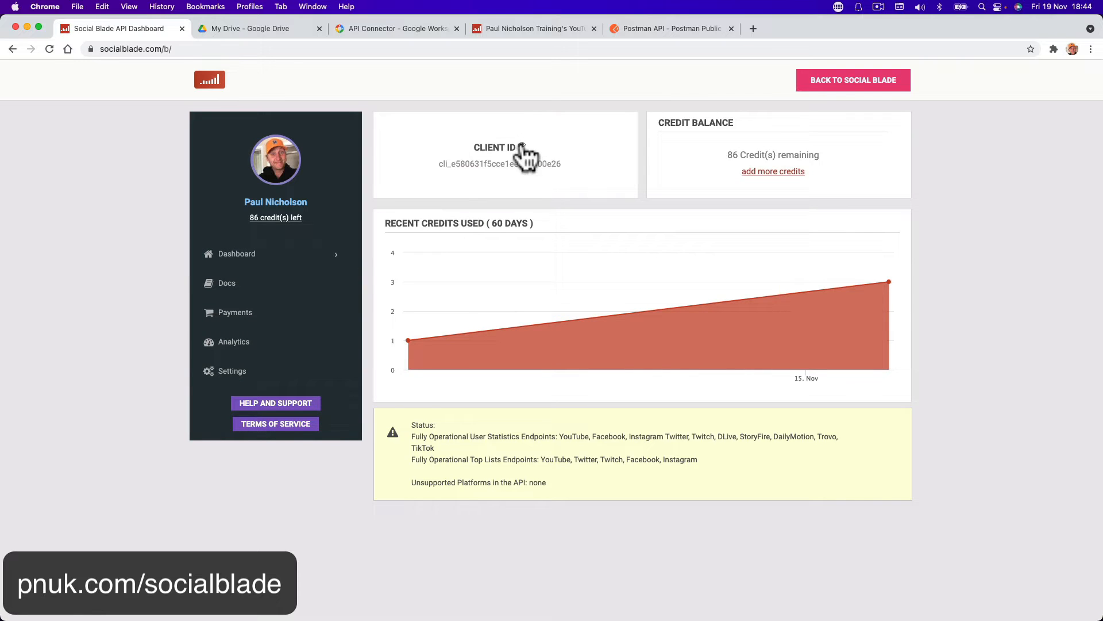
double_click(517, 164)
key("super+c")
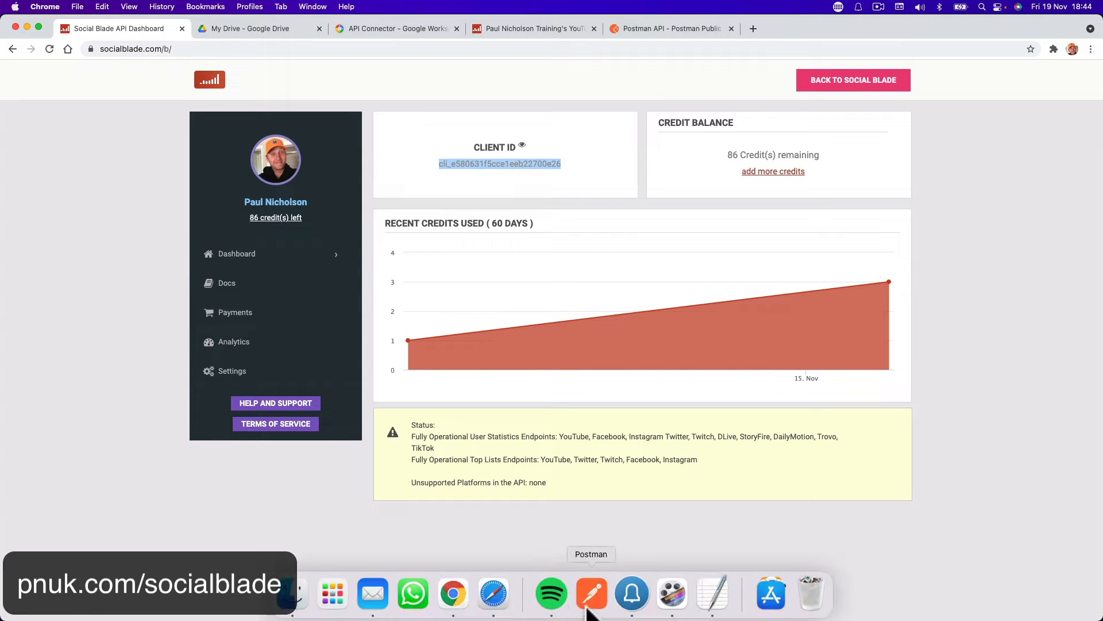
left_click(586, 599)
left_click(689, 267)
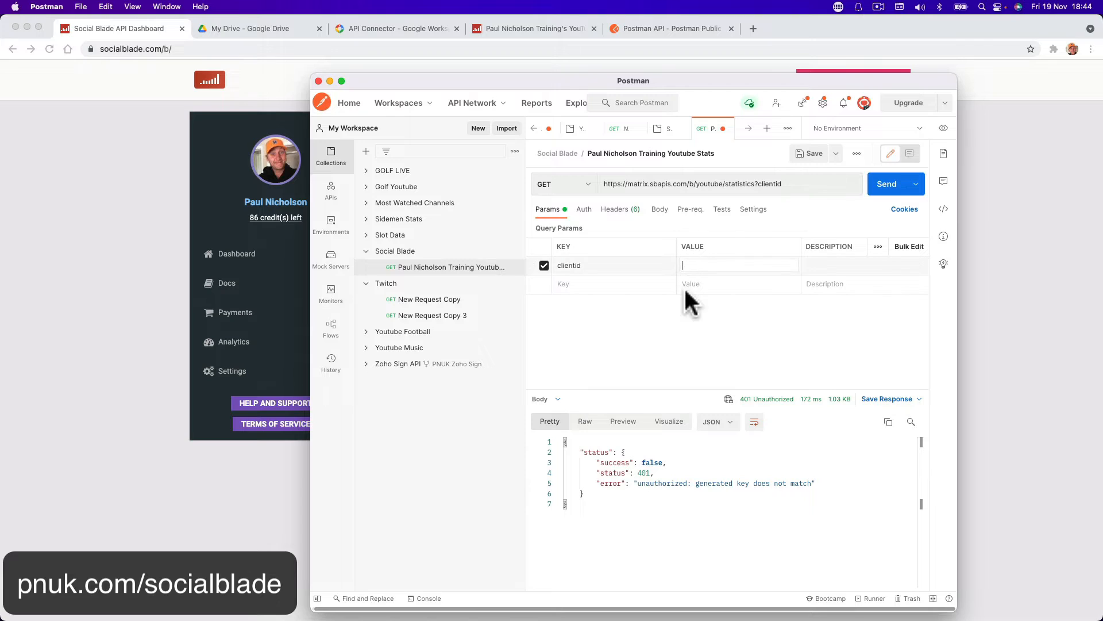
key("super+v")
key("BackSpace")
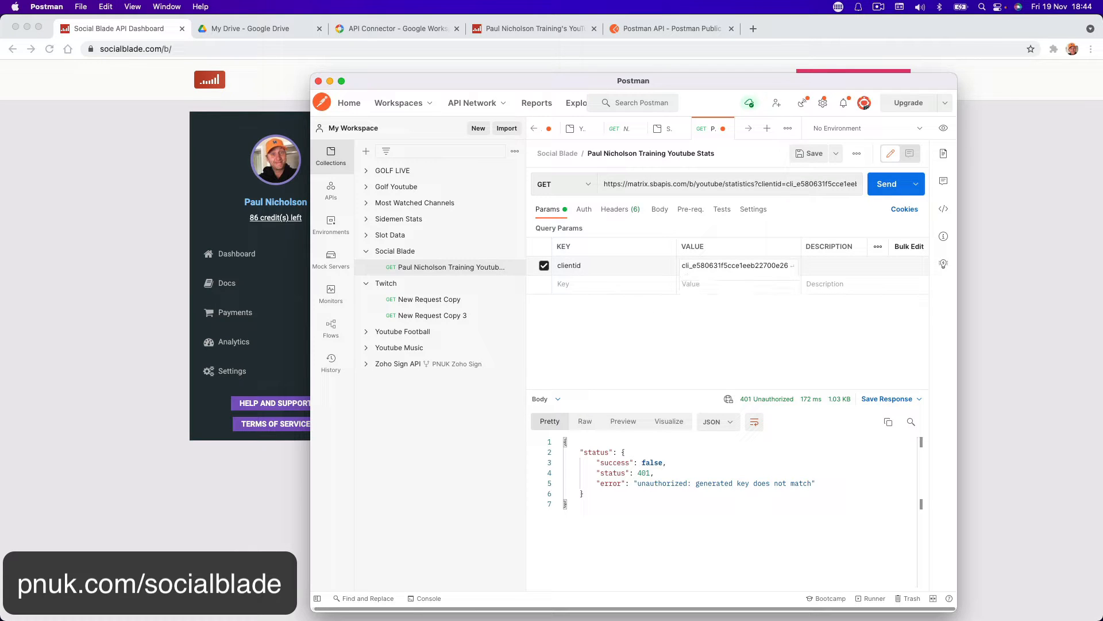
key("BackSpace")
- Open the Social Blade API settings in Chrome, regenerate the API token, reveal it and copy it
left_click(273, 423)
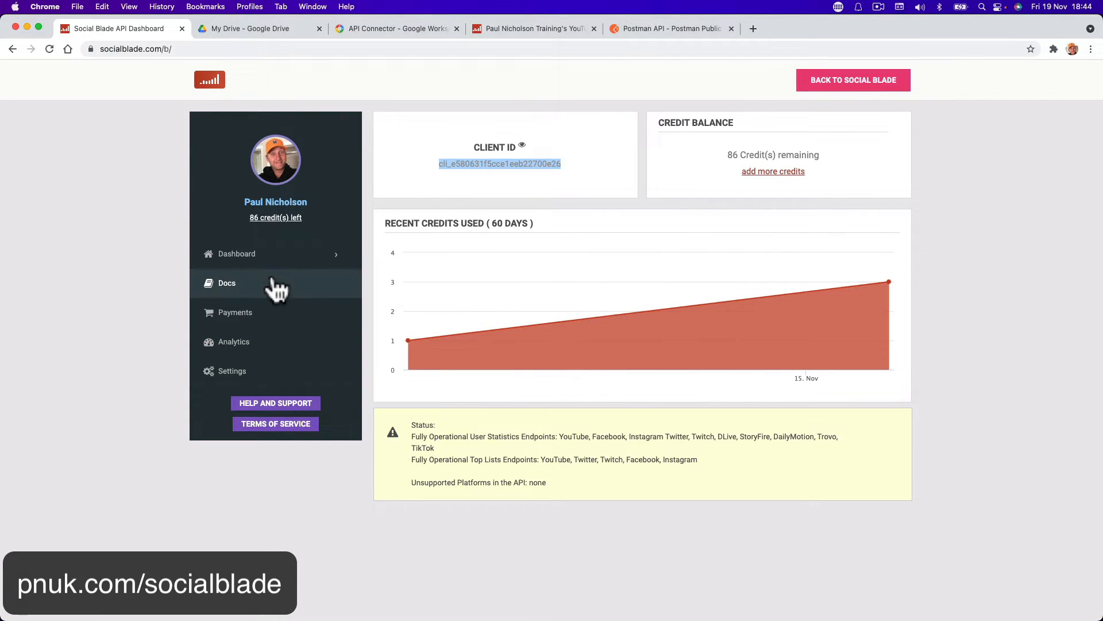
left_click(274, 286)
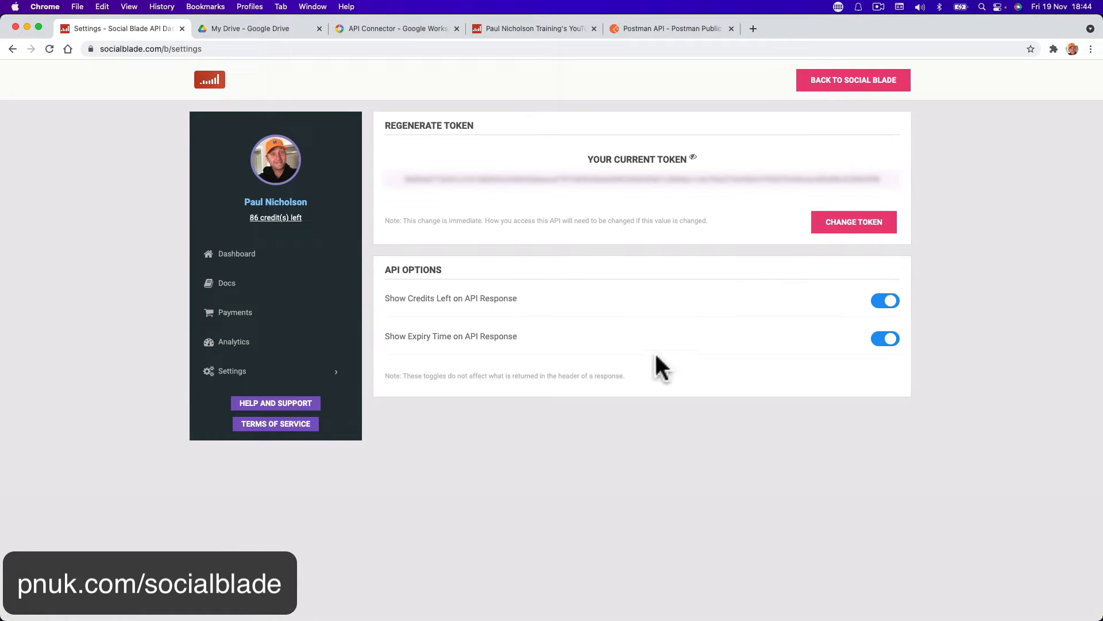
left_click(848, 225)
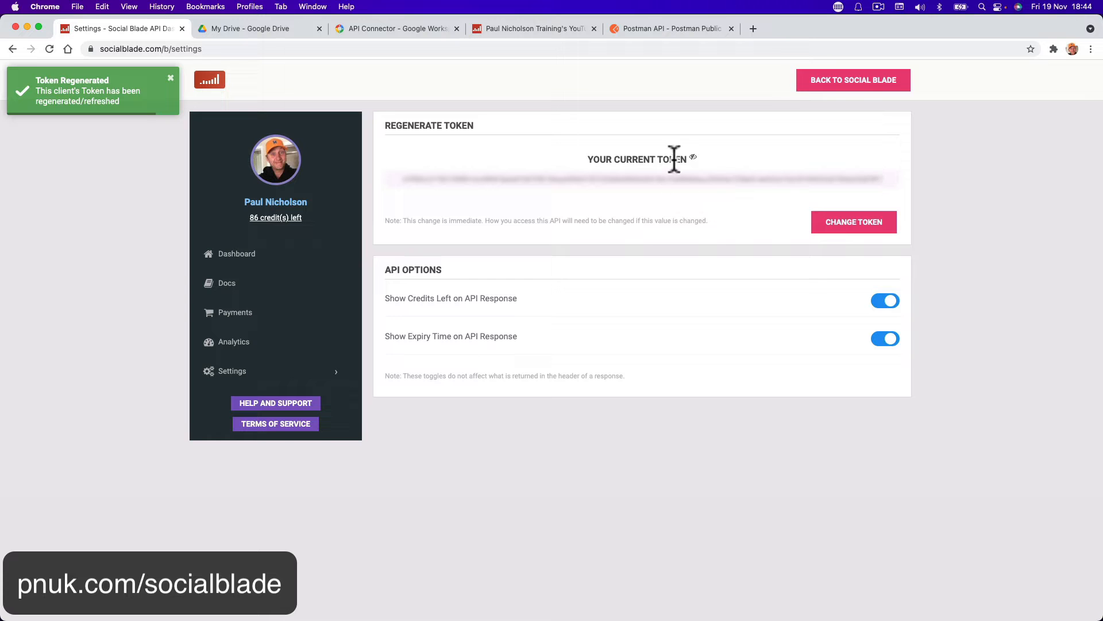
left_click(694, 161)
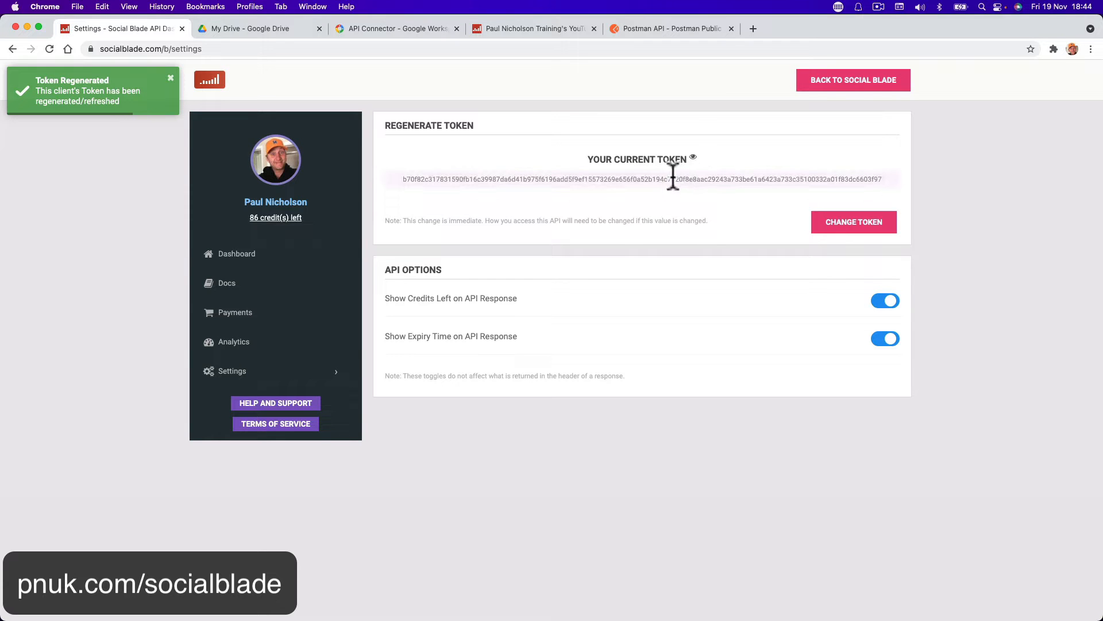
double_click(674, 178)
key("super+c")
- Open the Social Blade API docs overview in Chrome to check how the client ID and token are passed as query parameters
mouse_move(633, 596)
left_click(602, 609)
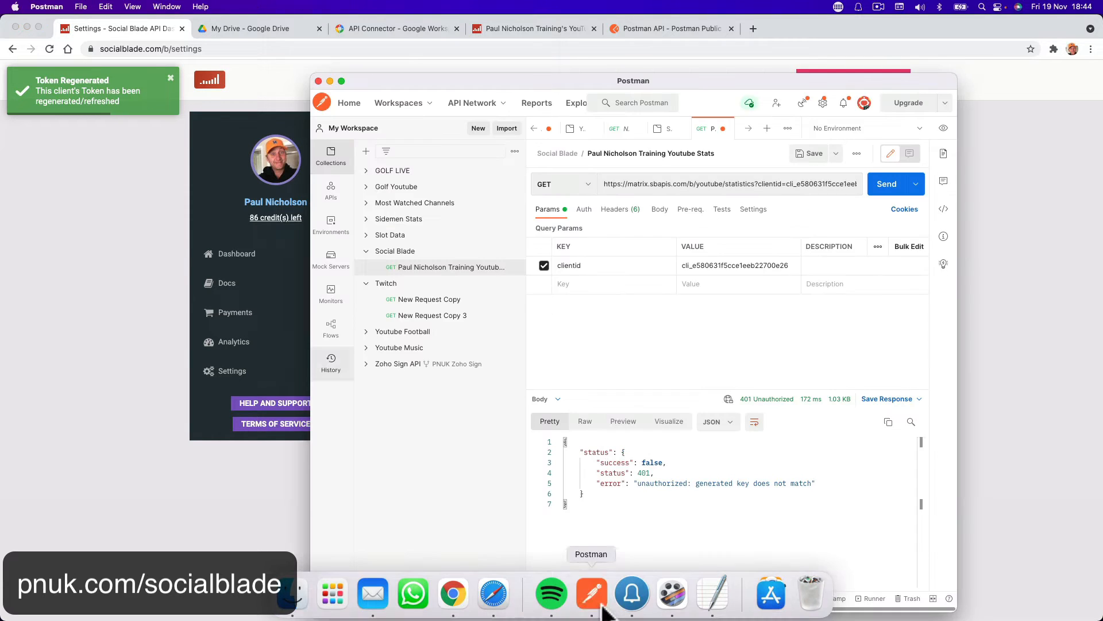
left_click(177, 410)
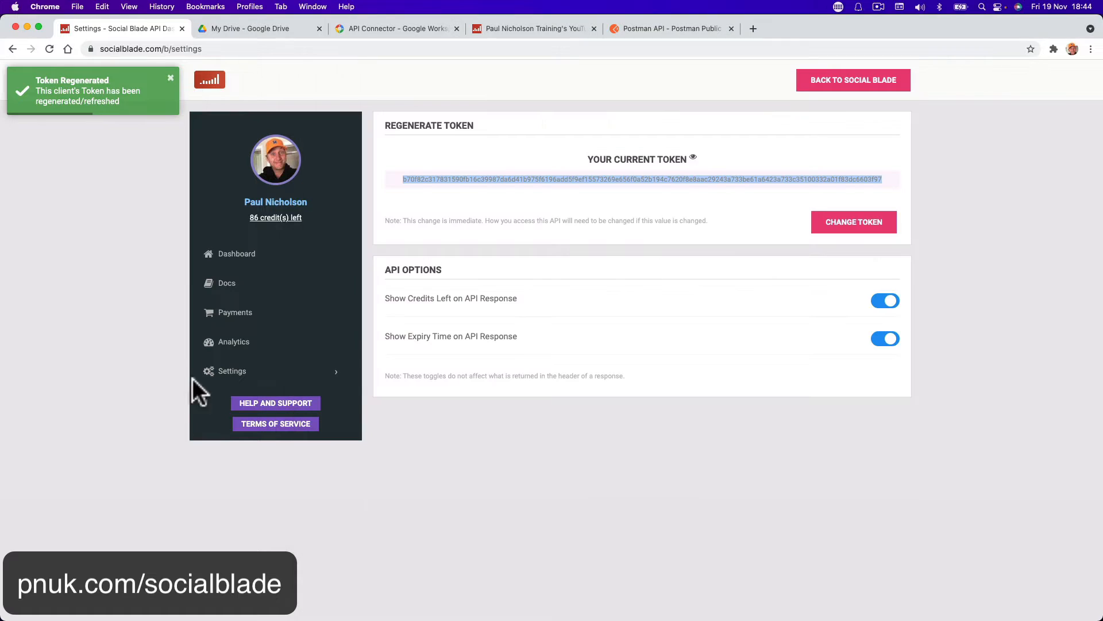
left_click(228, 283)
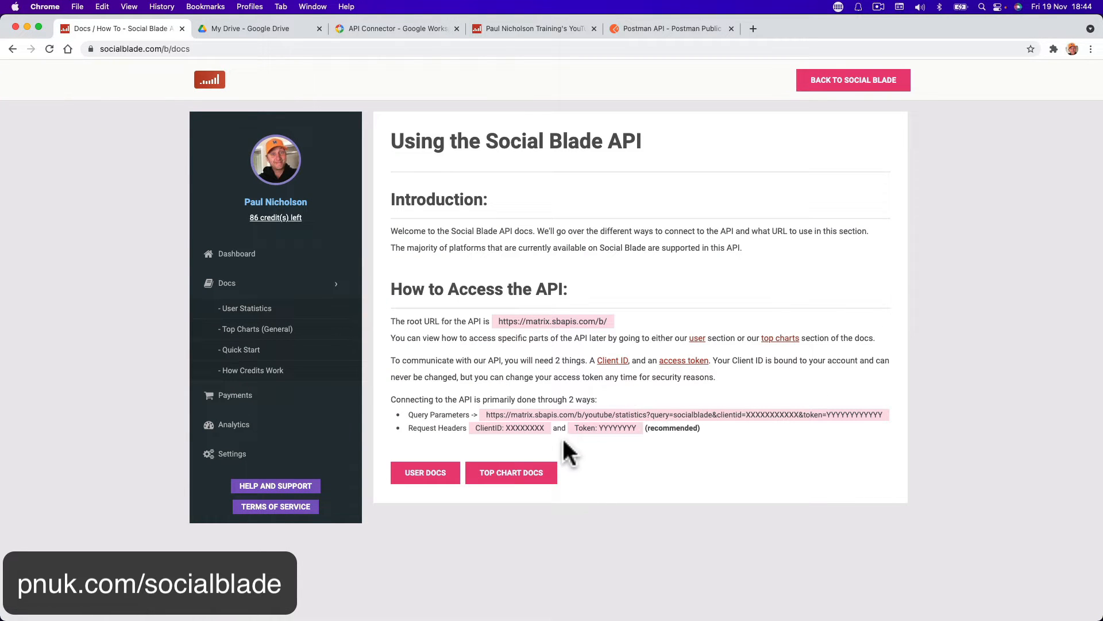
- Add a query parameter with the key Token in Postman, paste the copied API token as its value and send the request
mouse_move(632, 610)
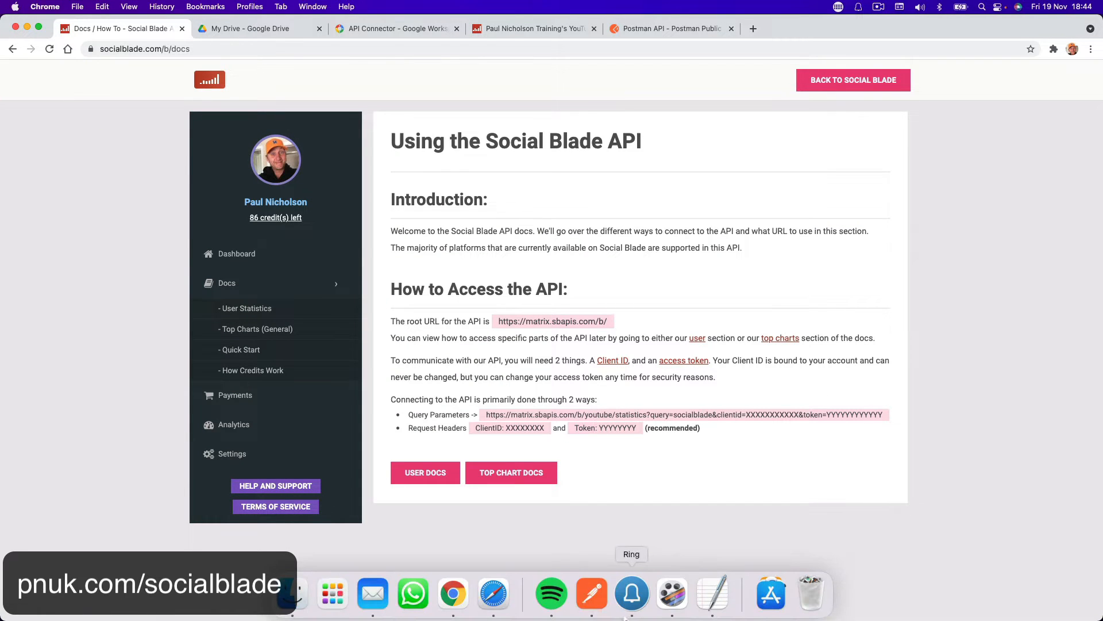
left_click(577, 601)
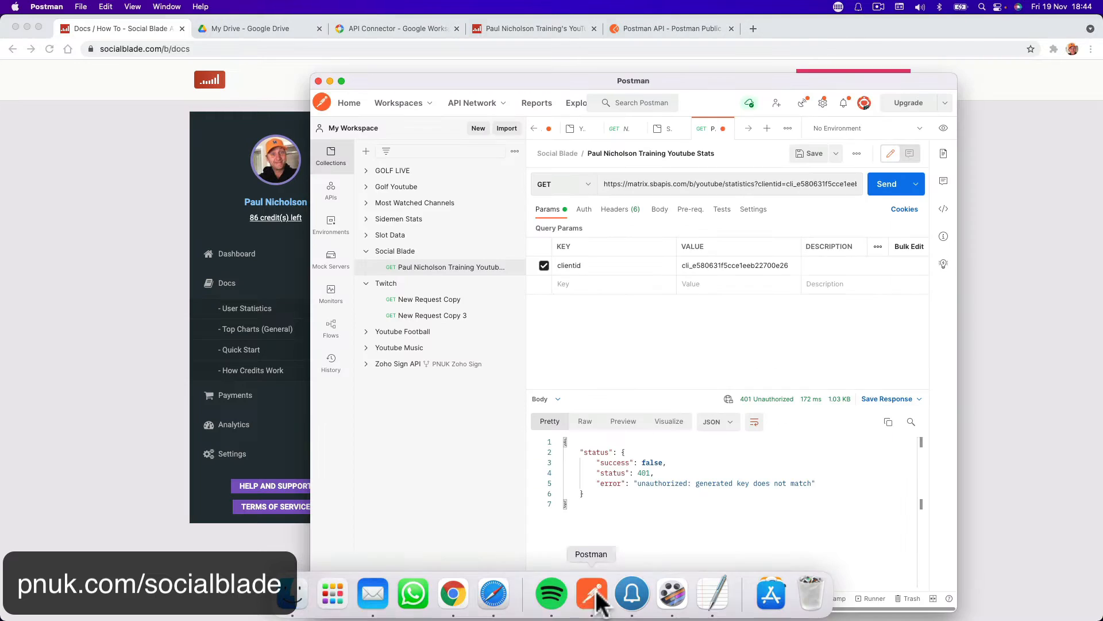
left_click(596, 285)
type("Token")
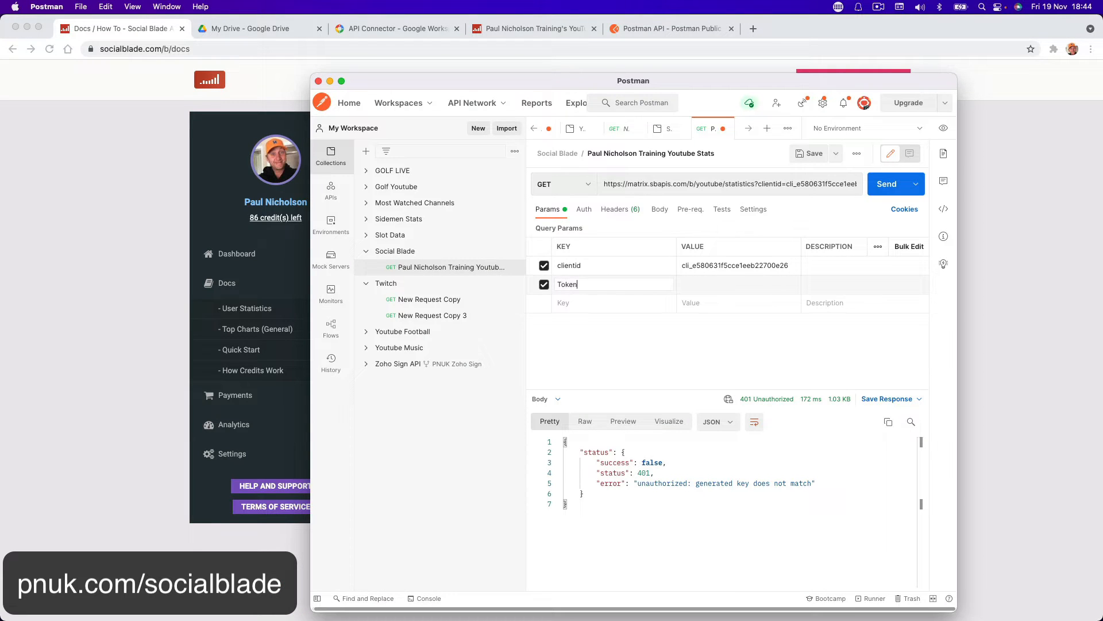
key("Tab")
key("cmd+v")
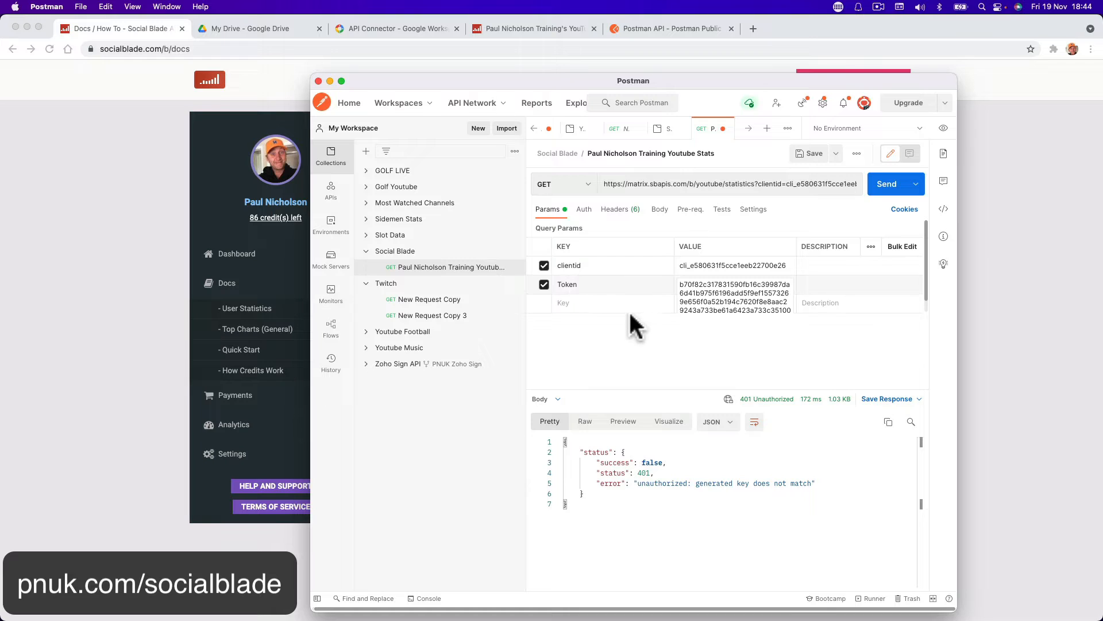
left_click(586, 267)
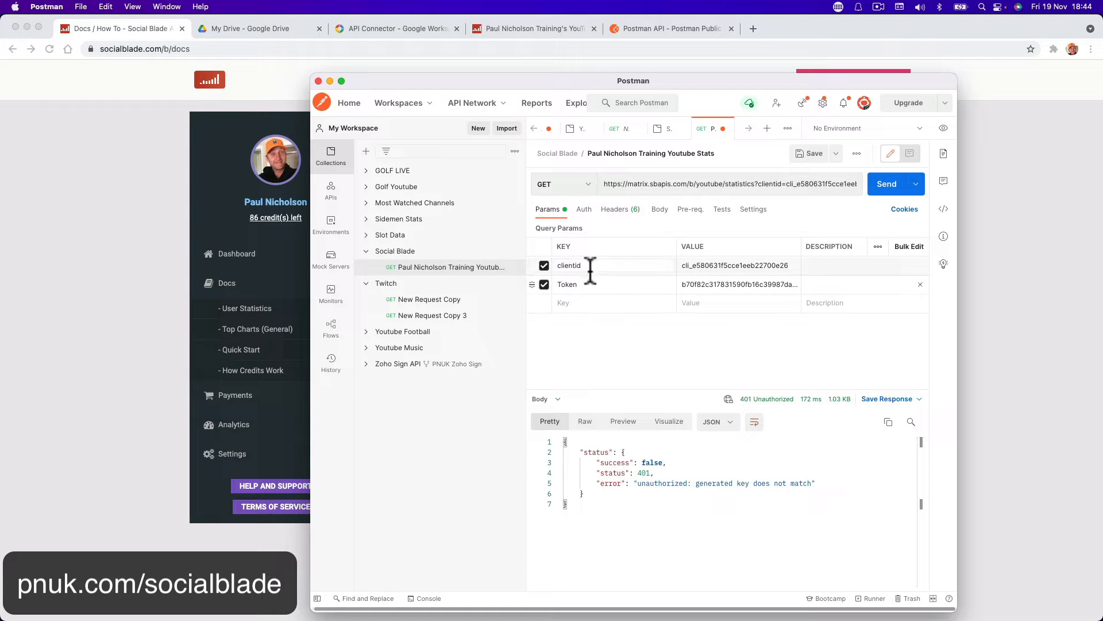
left_click(885, 184)
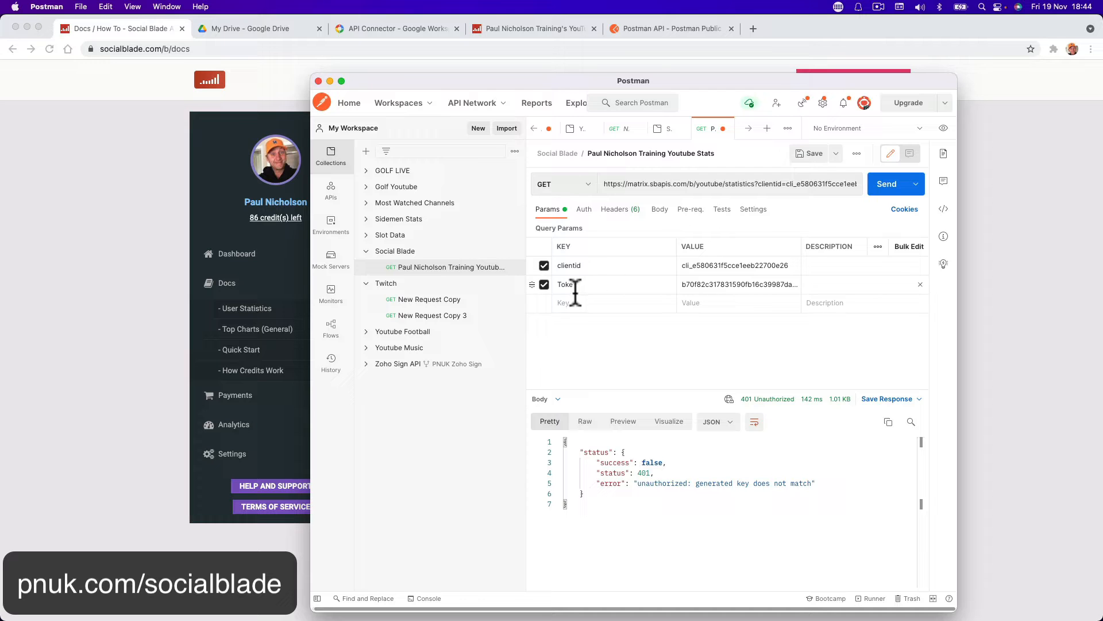
- Check the field names in the User Statistics sample code in Chrome and change the Token parameter's key in Postman to lowercase token
left_click(98, 524)
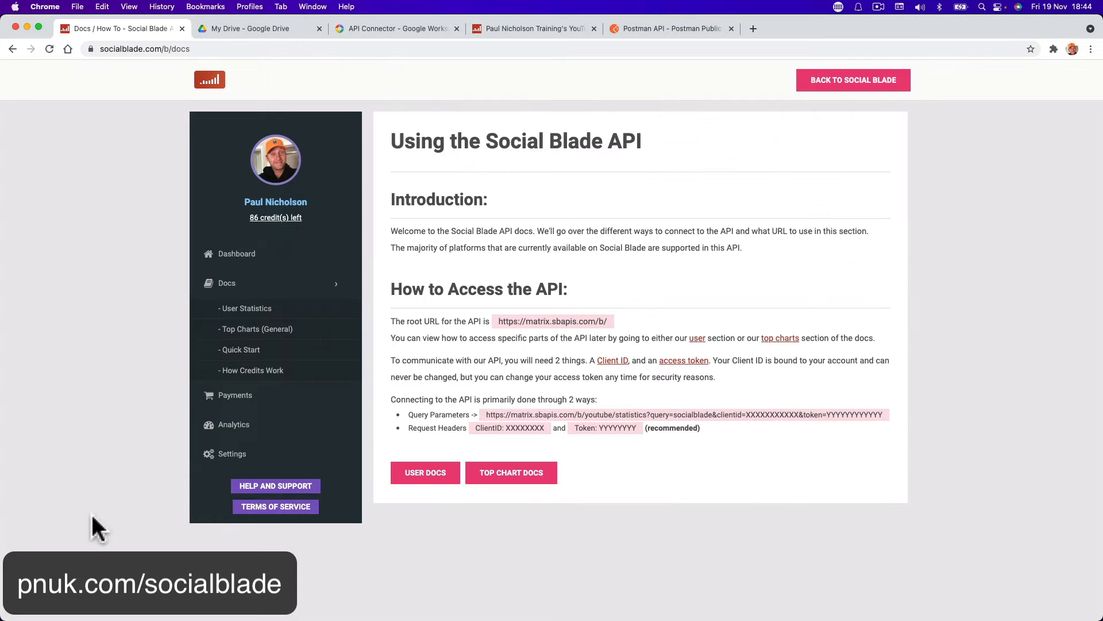
left_click(288, 310)
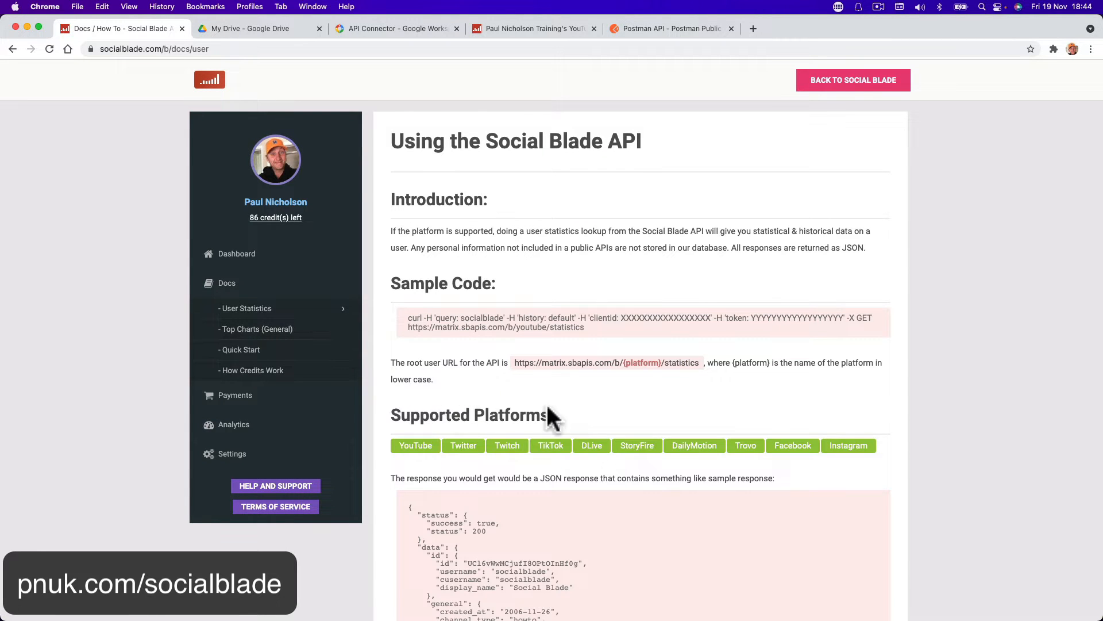
scroll(546, 402, "down", 1)
mouse_move(590, 617)
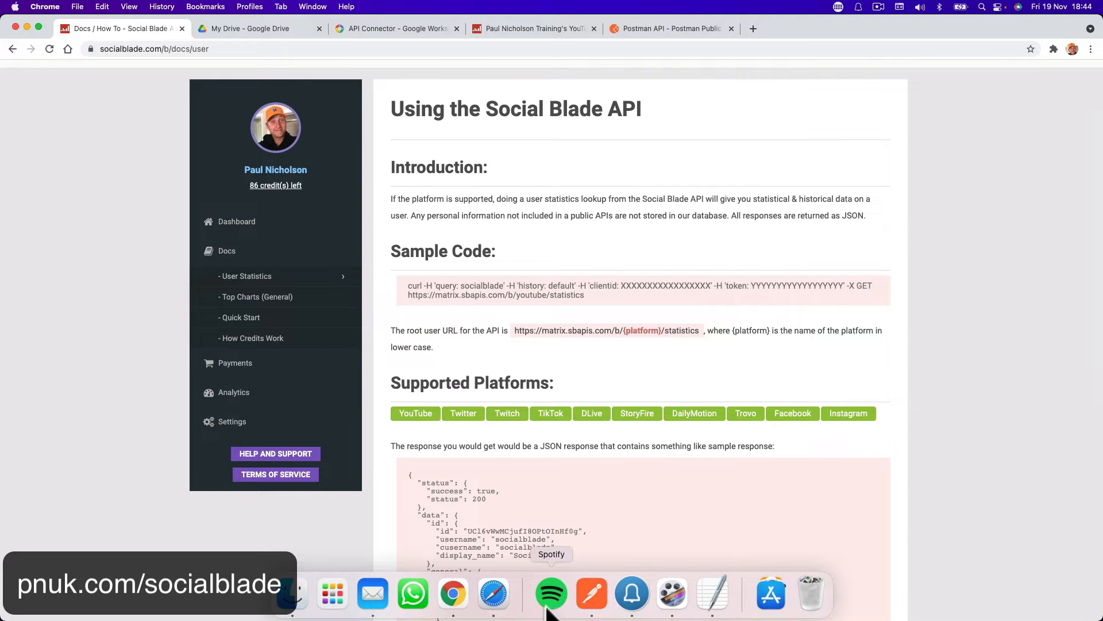
left_click(591, 595)
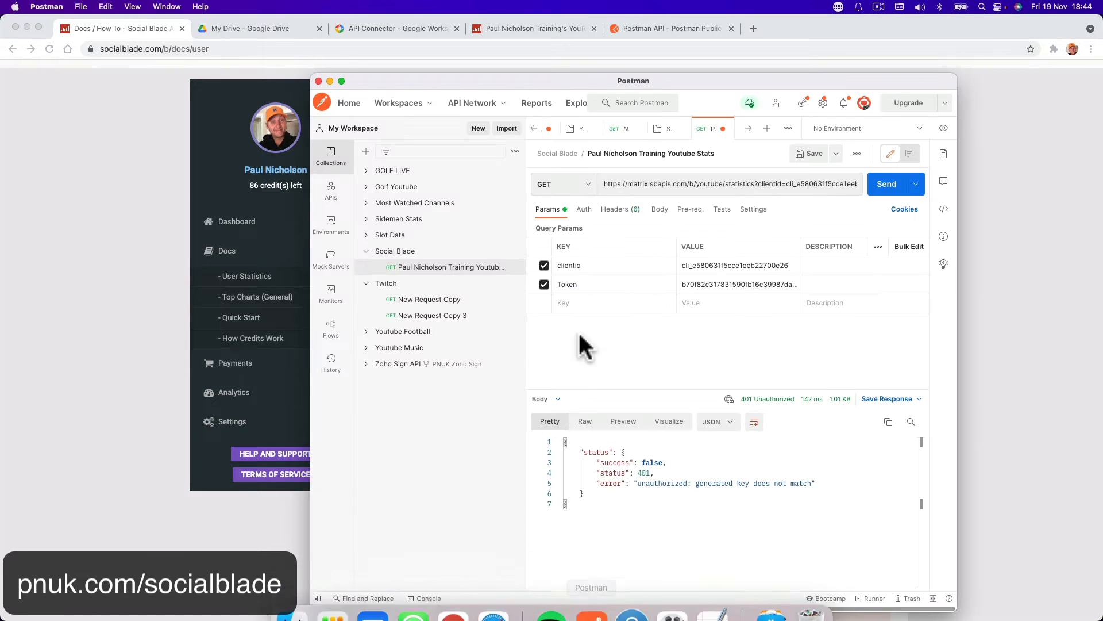
left_click(561, 287)
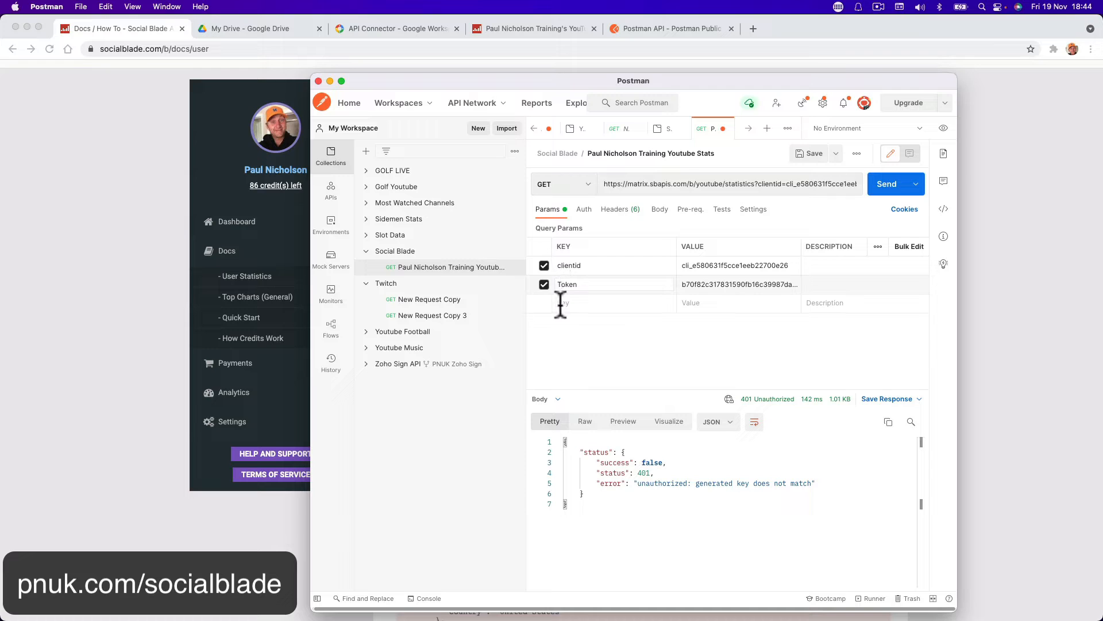
- Add a history query parameter with the value default and send the request
left_click(562, 305)
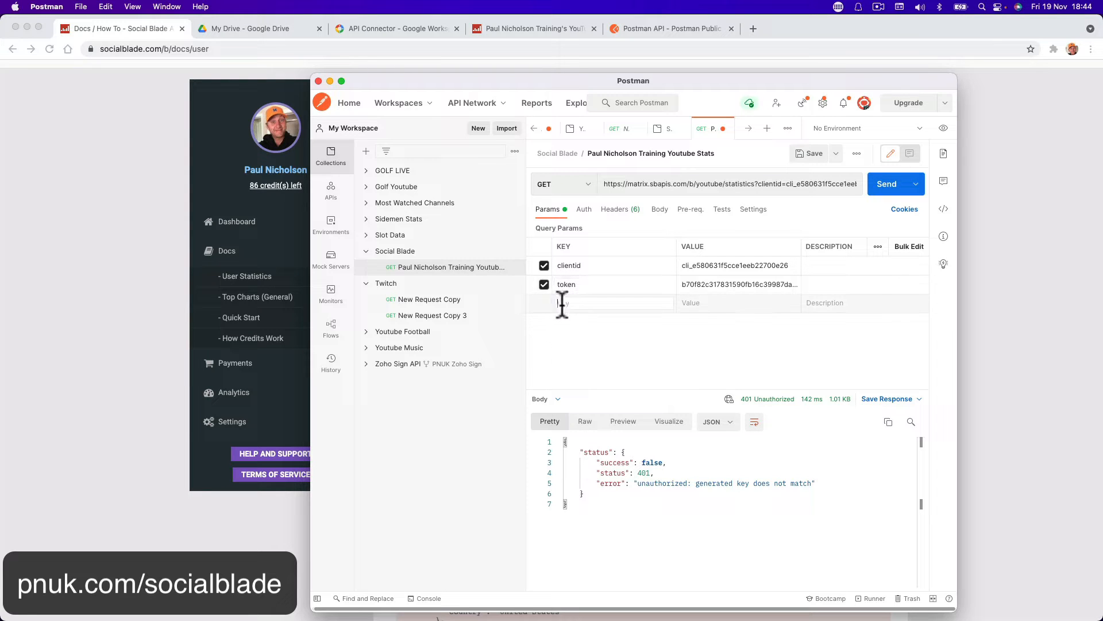
type("history")
key("Tab")
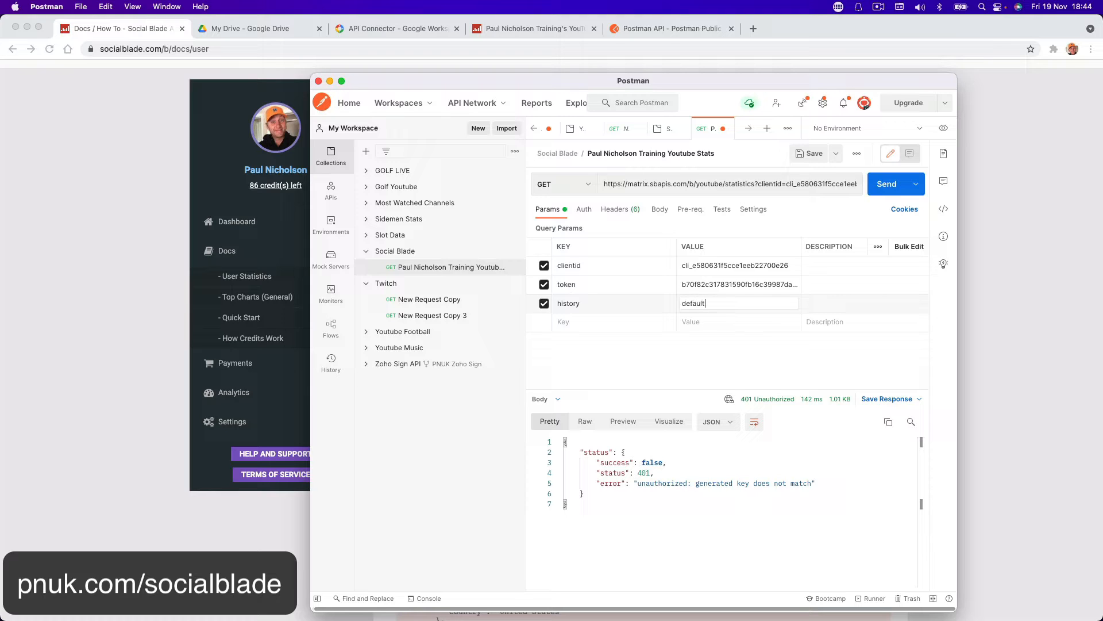
left_click(578, 322)
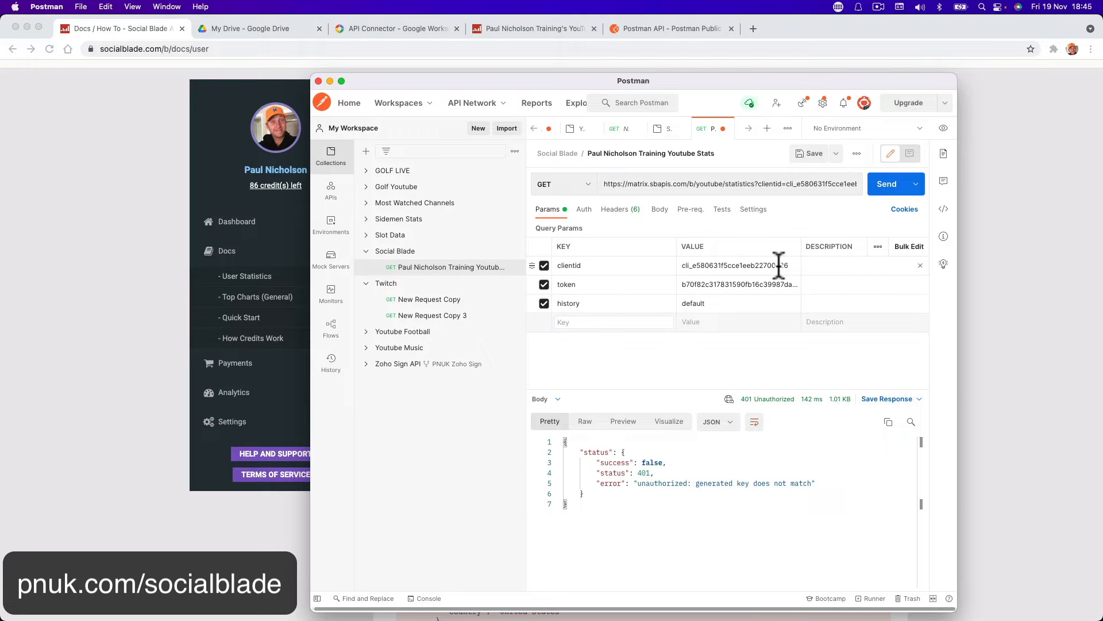
left_click(869, 203)
left_click(878, 194)
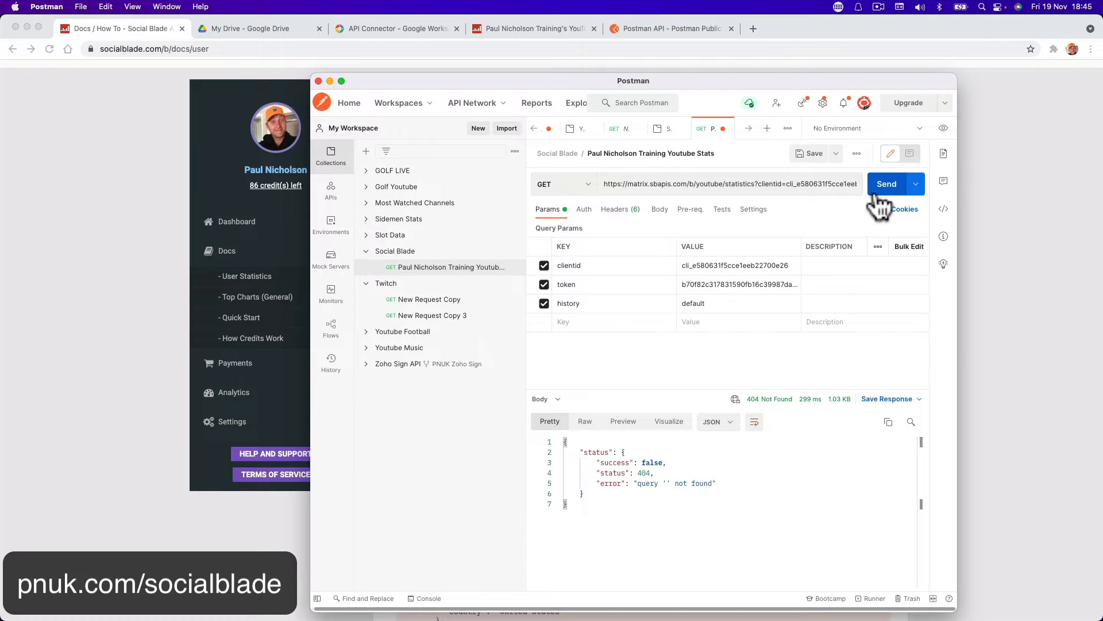
- Add a query parameter with the key query and the value SocialBlade, and send the request
left_click(577, 320)
type("query")
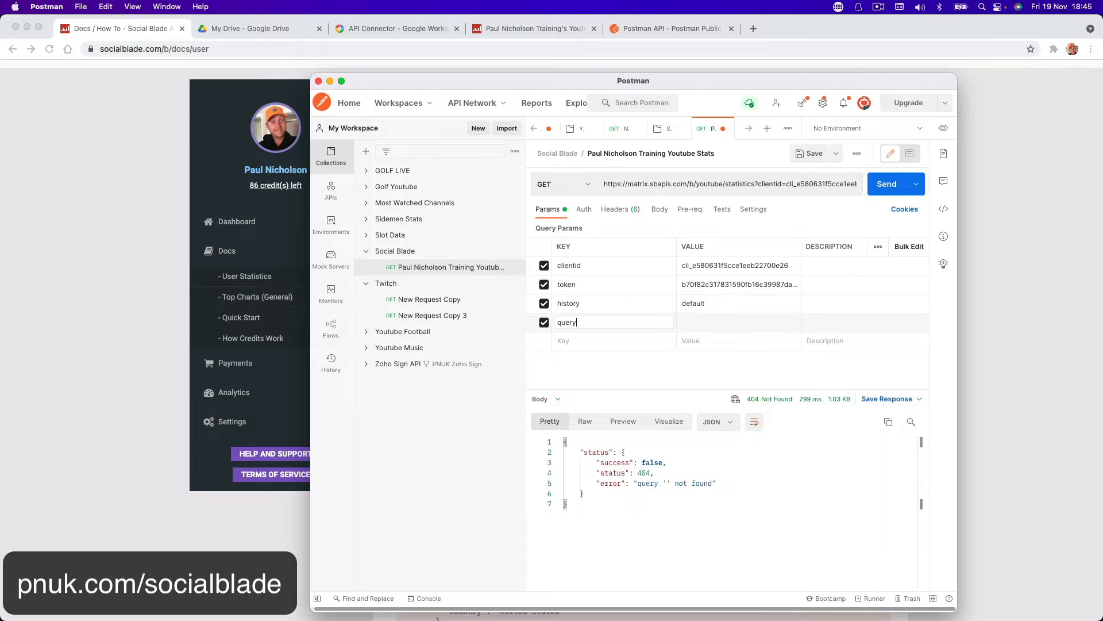
key("Tab")
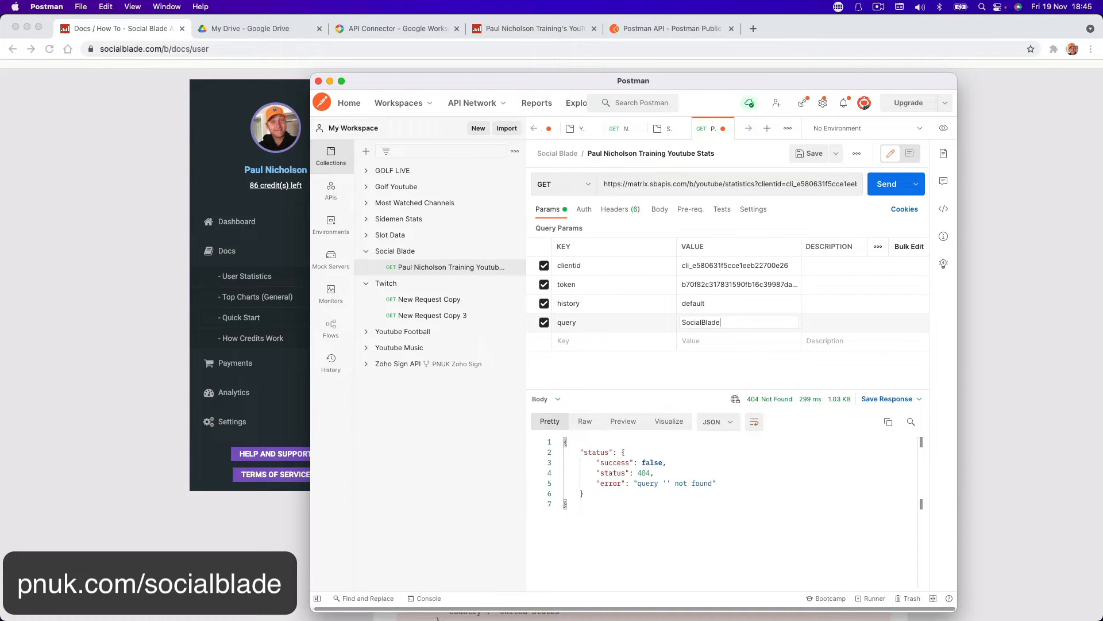
left_click(884, 184)
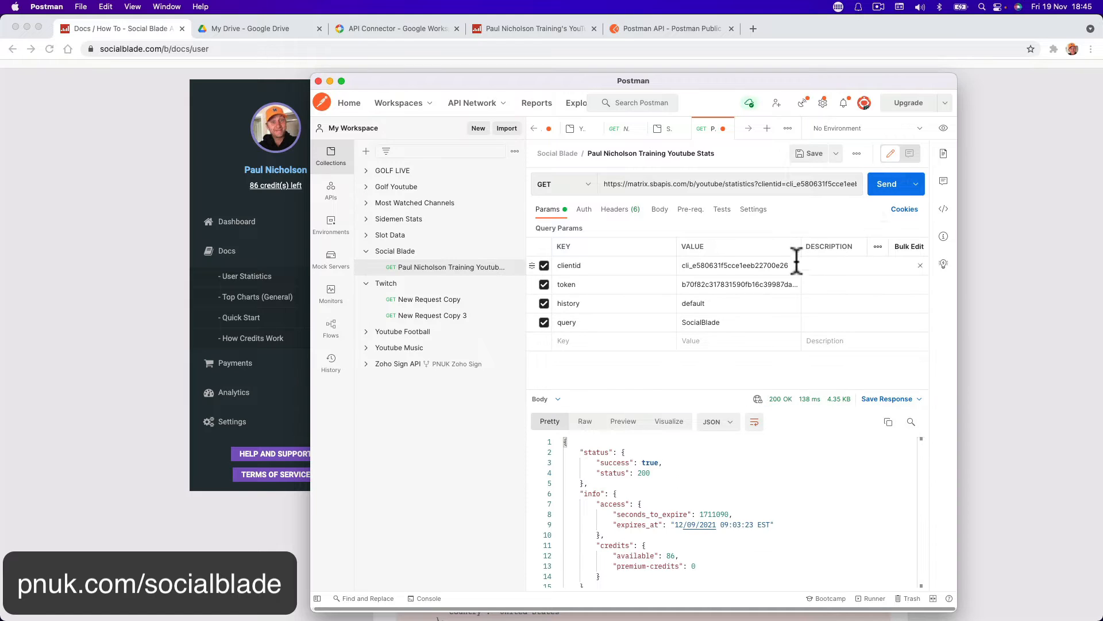
- Examine the whole JSON response, from status and credits through channel details, growth and tags to the daily subscriber and view history
scroll(729, 504, "down", 2)
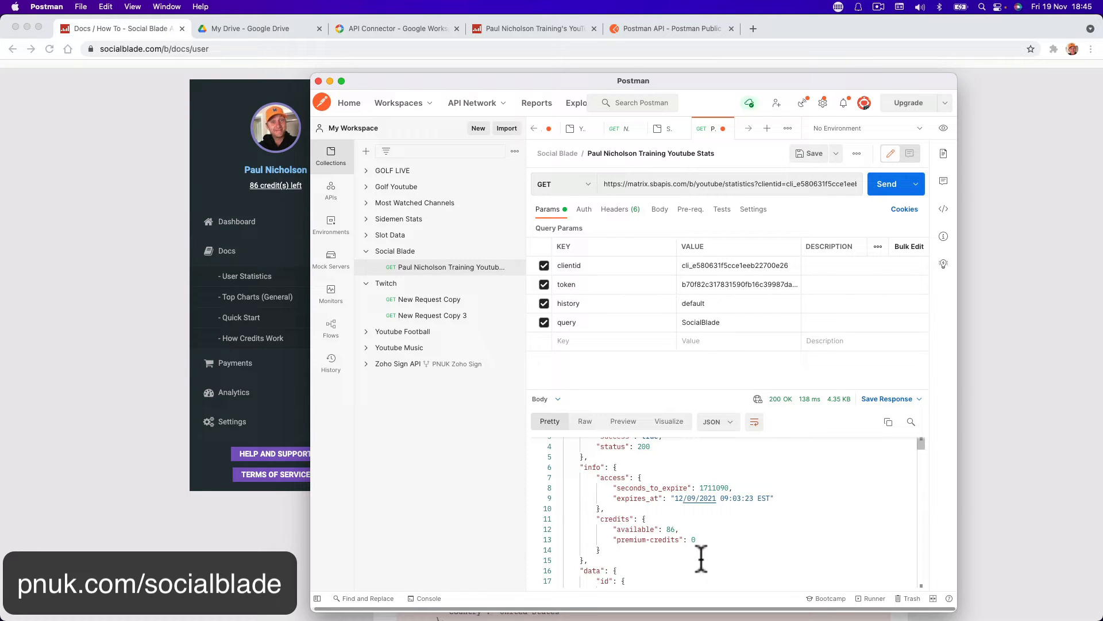
scroll(701, 558, "down", 15)
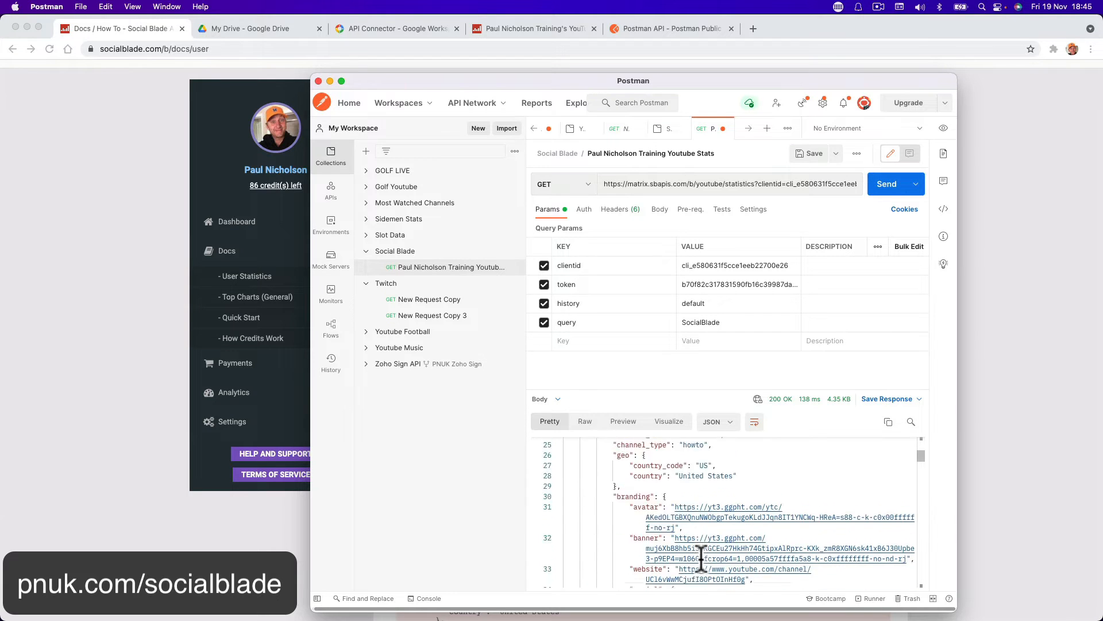
scroll(701, 557, "down", 3)
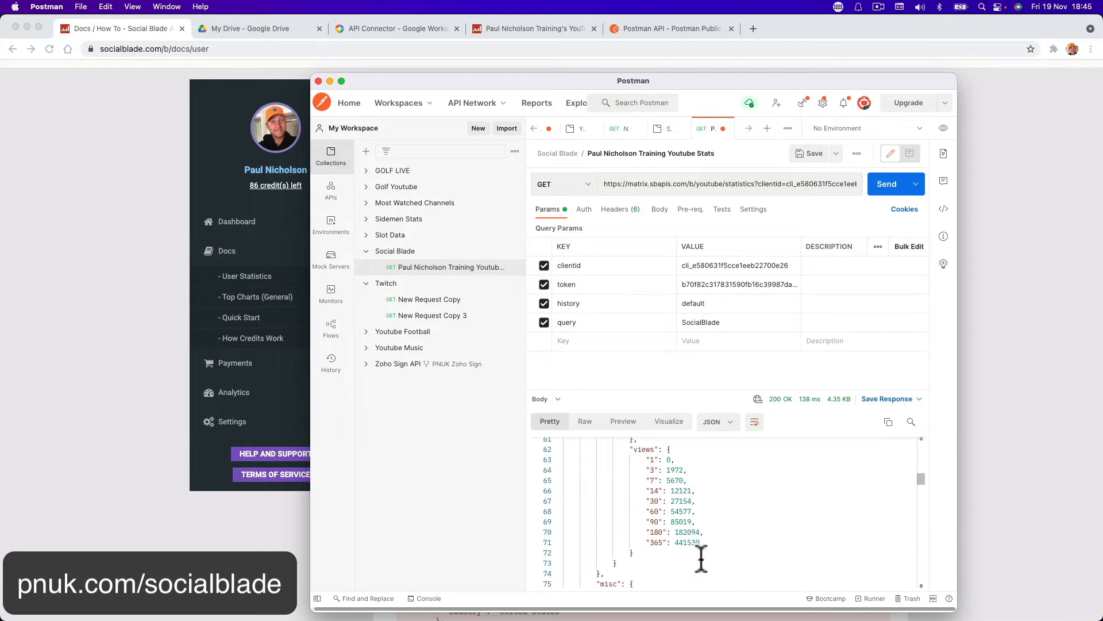
scroll(697, 569, "down", 10)
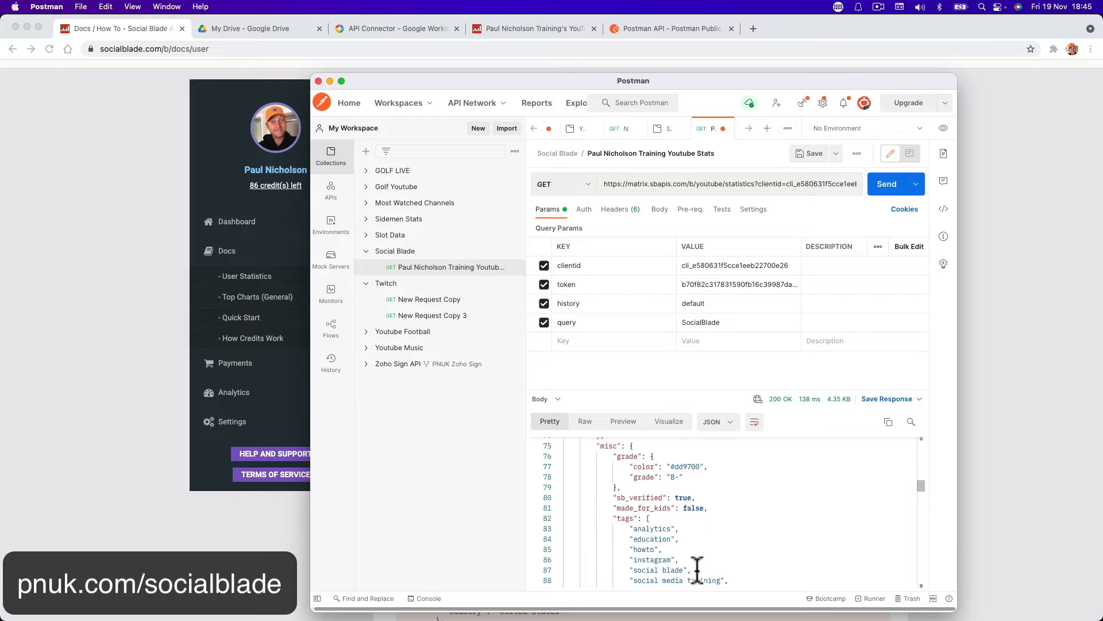
scroll(697, 572, "down", 20)
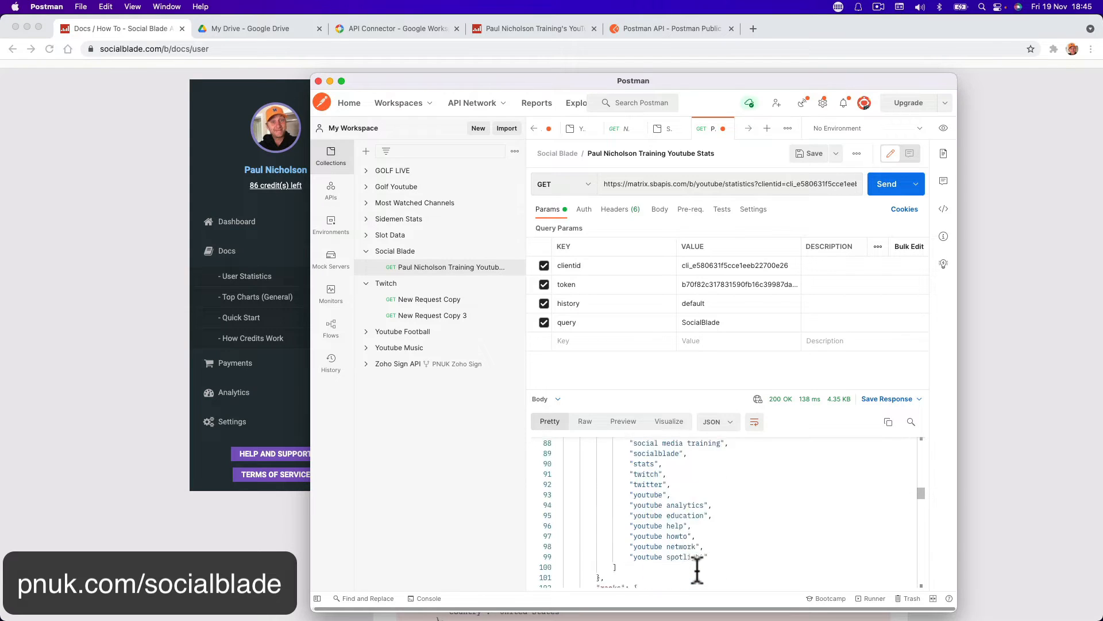
scroll(697, 569, "down", 6)
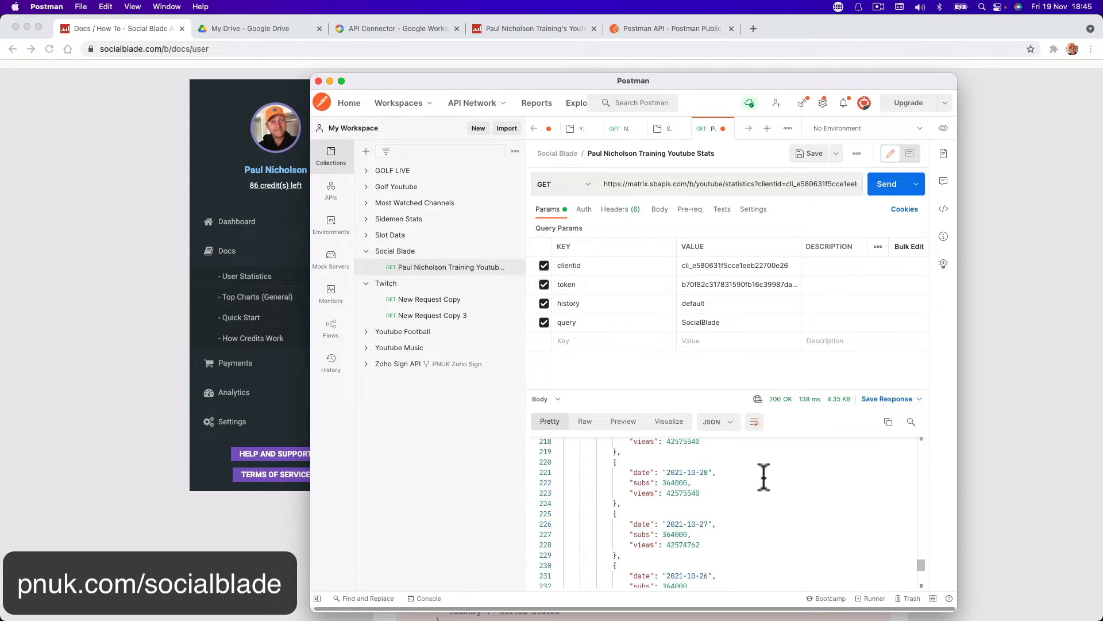
scroll(755, 491, "down", 10)
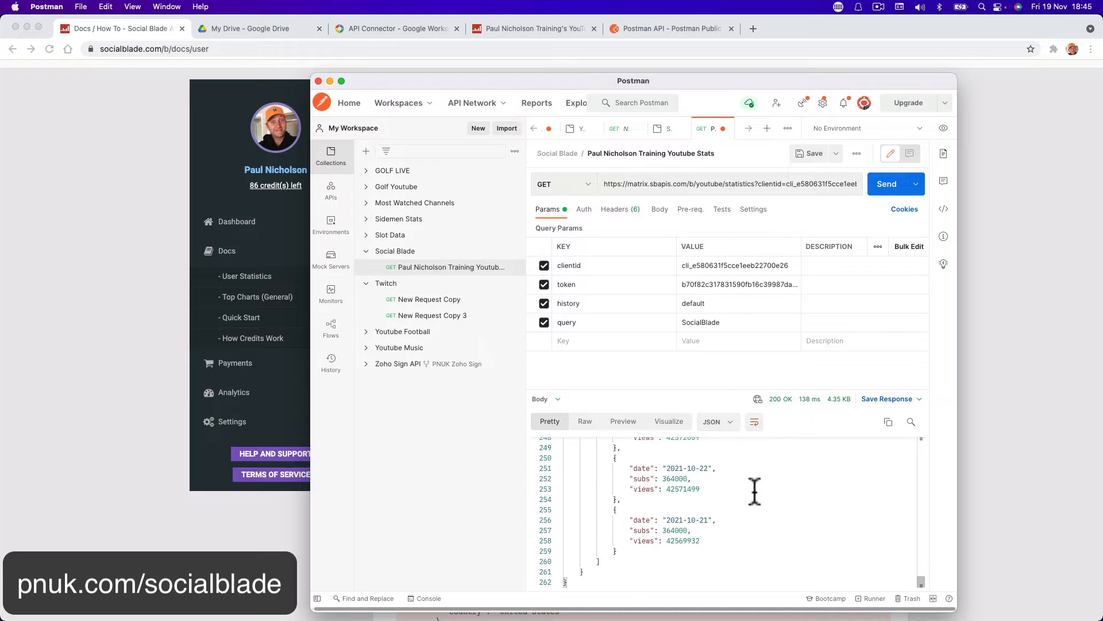
scroll(754, 491, "up", 2)
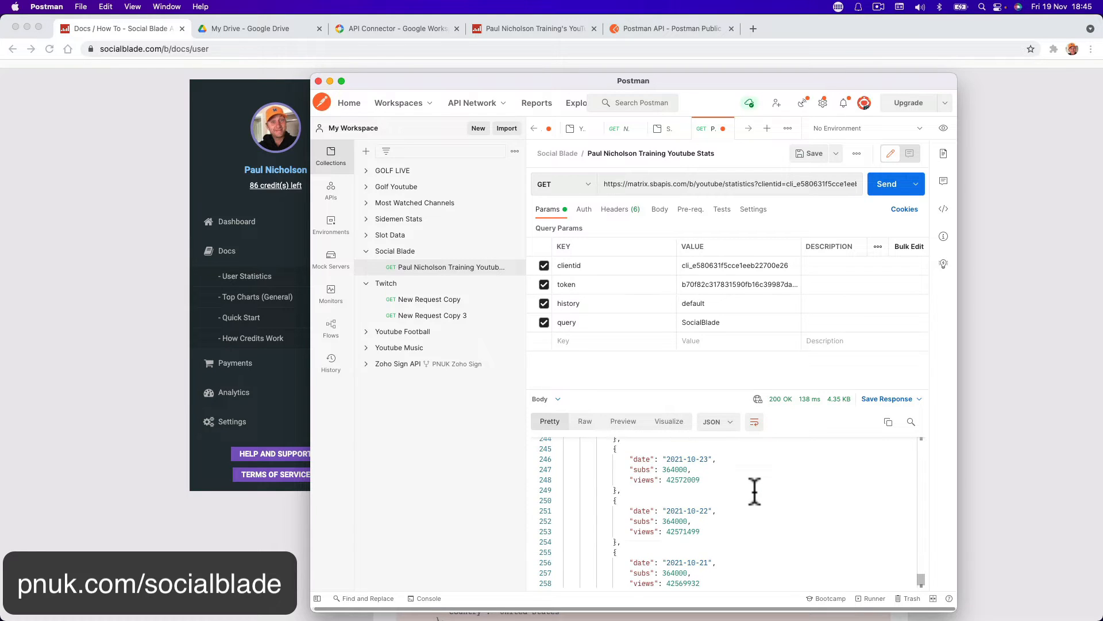
scroll(634, 576, "down", 2)
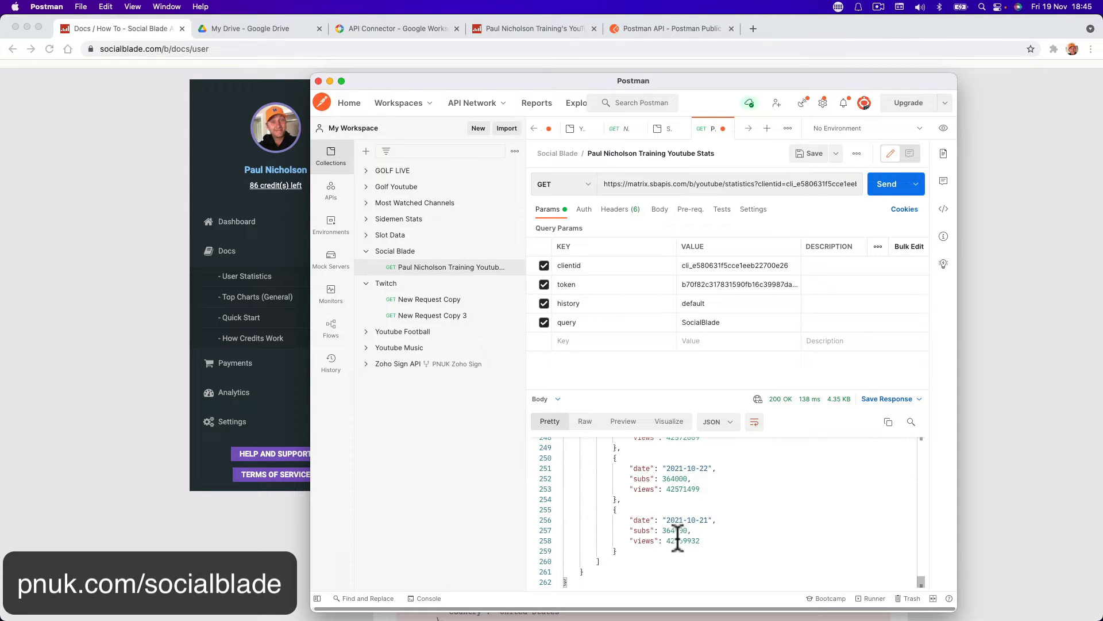
scroll(678, 538, "up", 1)
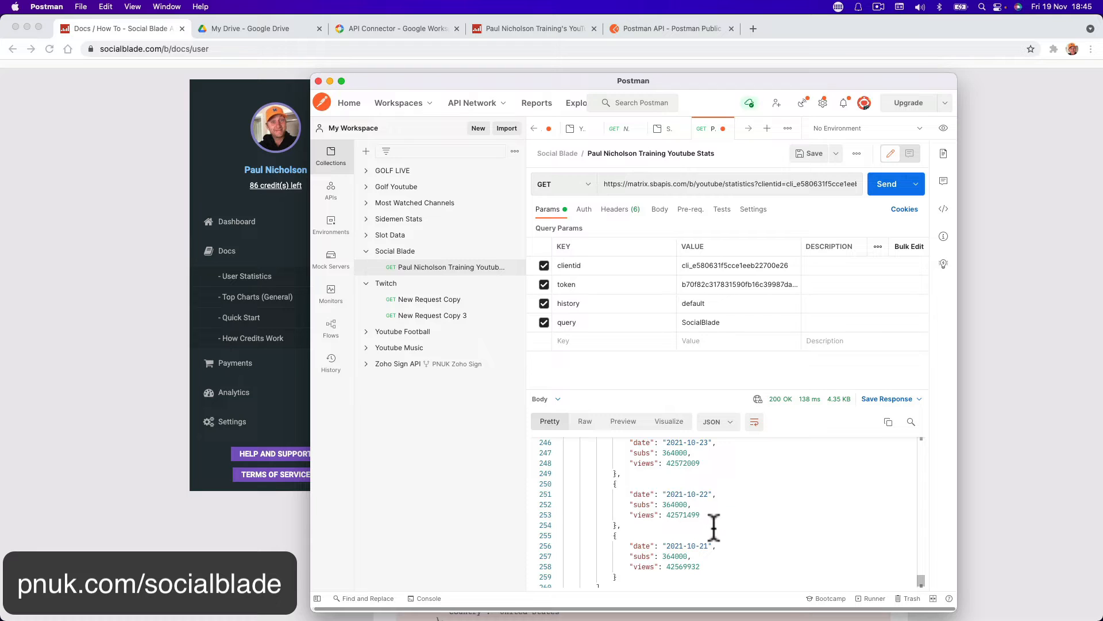
scroll(653, 519, "up", 4)
scroll(719, 517, "up", 20)
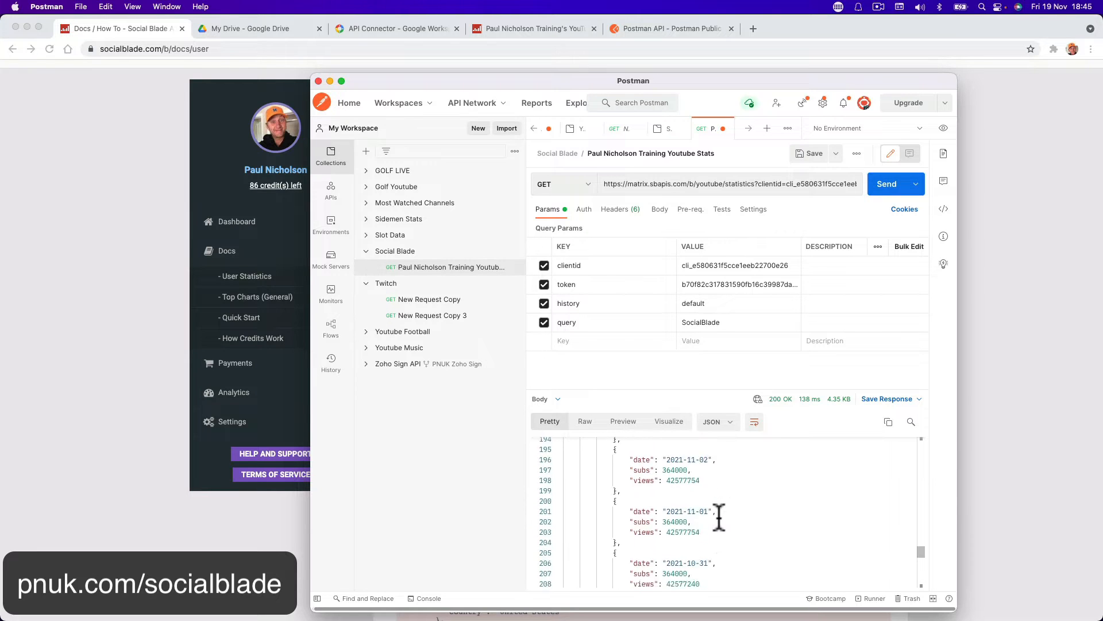
scroll(719, 517, "up", 7)
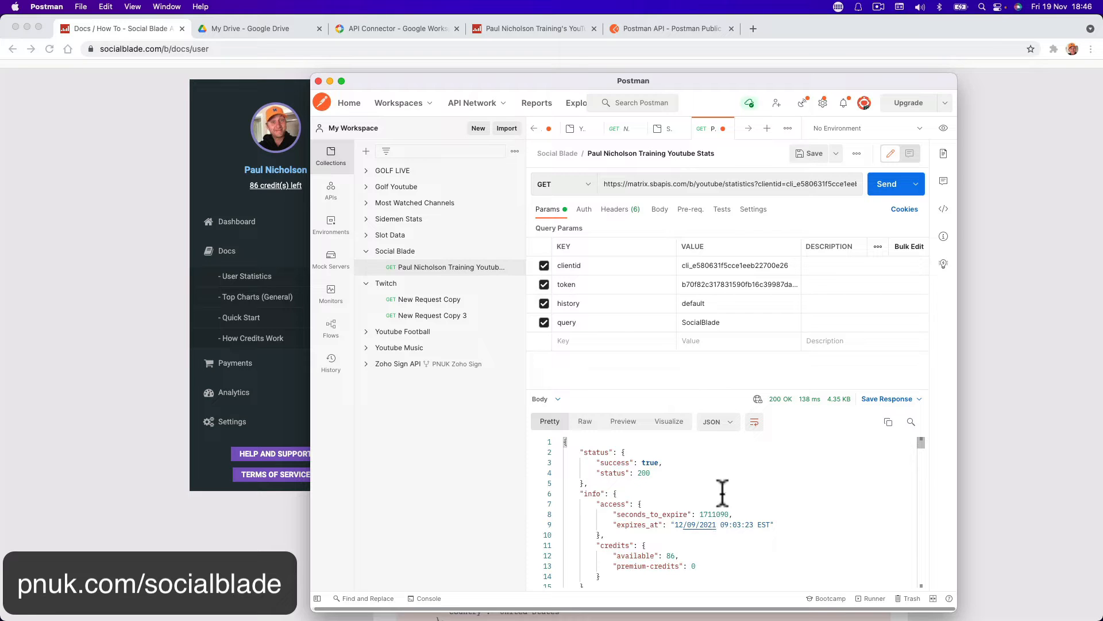
- Select the query parameter's value, switch to Chrome and open the training channel's YouTube page from its Social Blade profile to select its channel ID
left_click(739, 320)
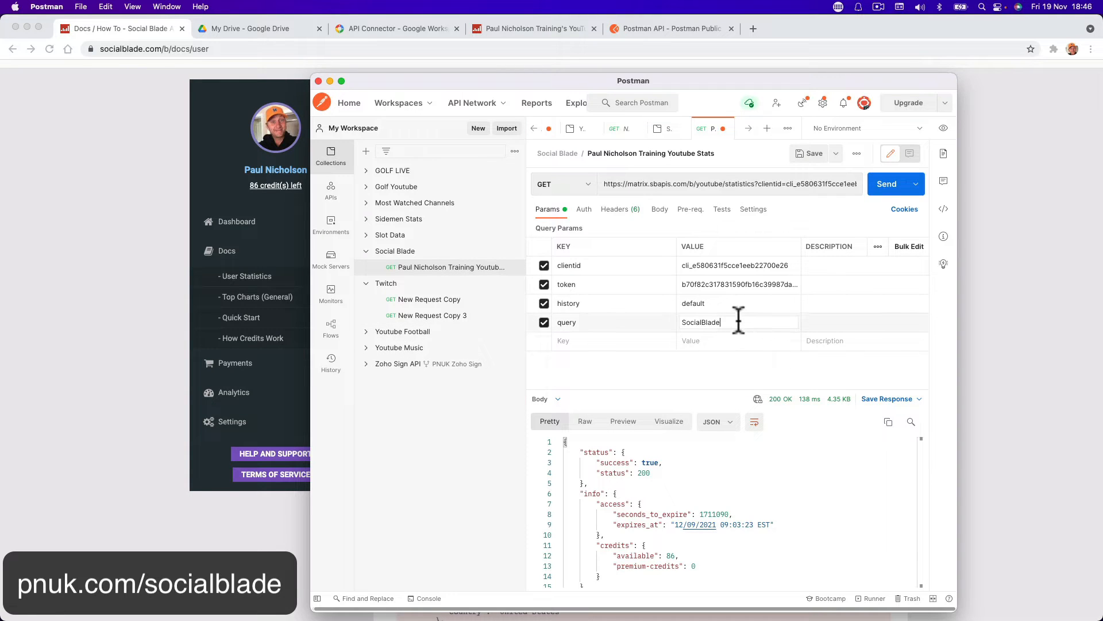
double_click(739, 321)
left_click(156, 353)
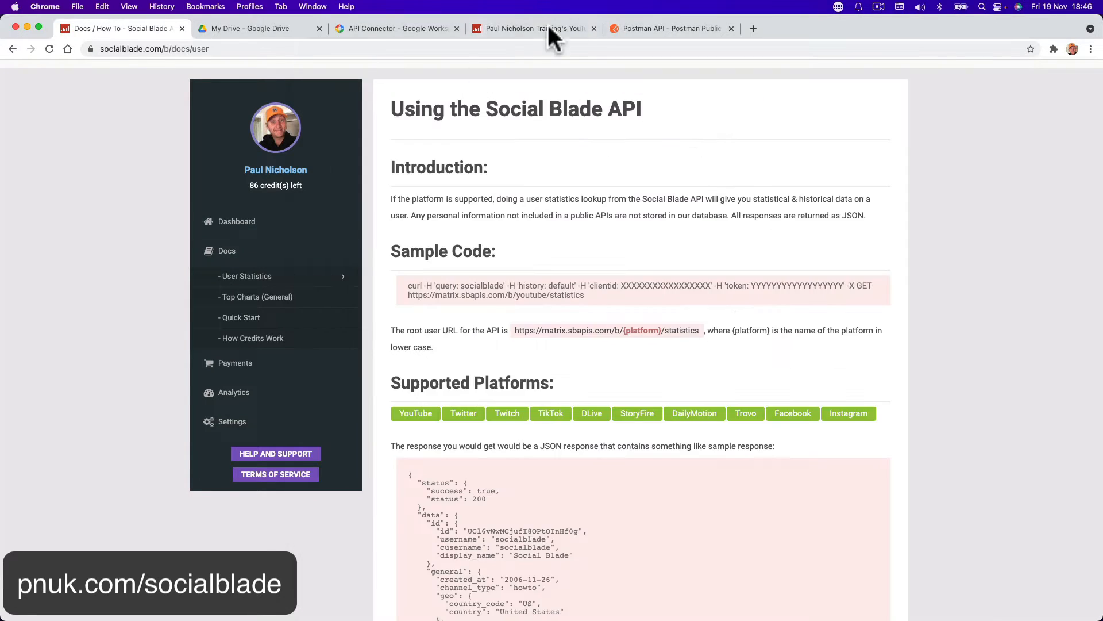
left_click(547, 23)
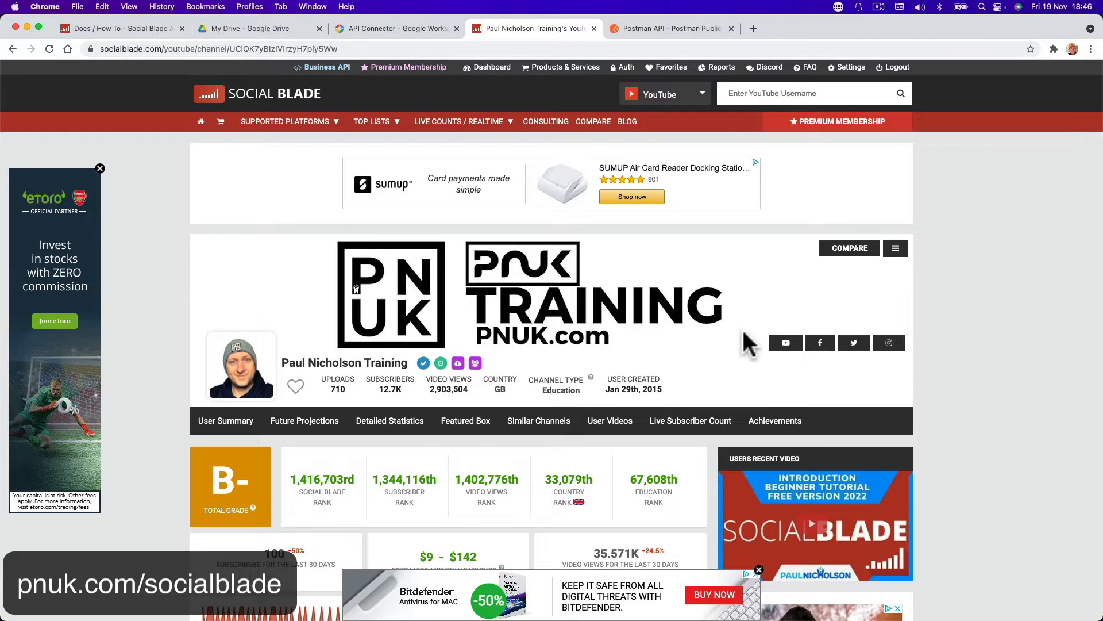
left_click(785, 343)
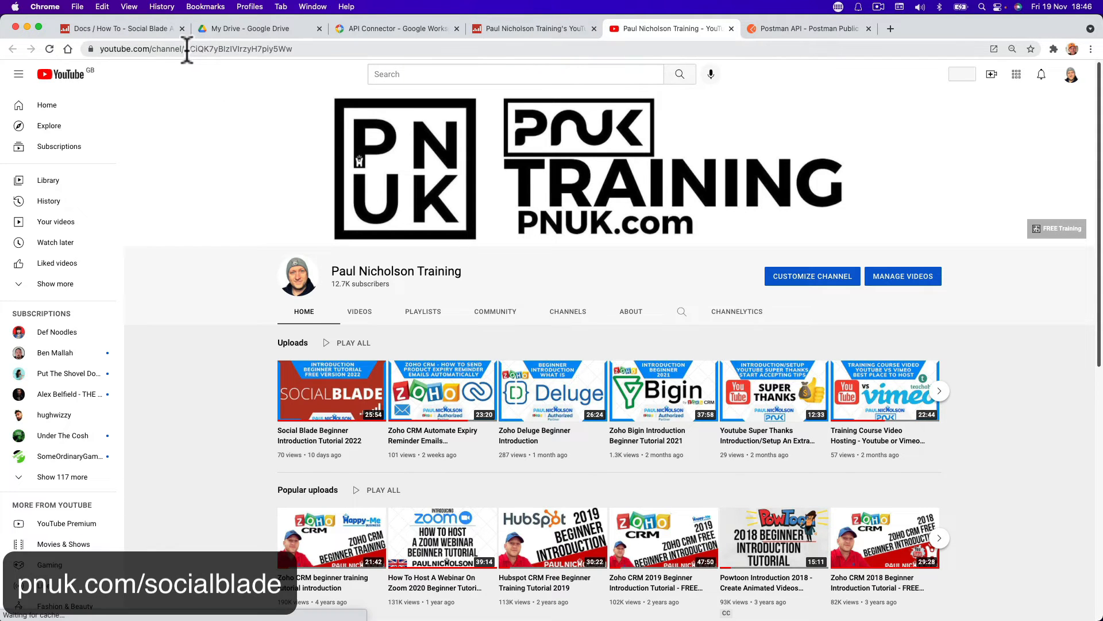
left_click_drag(184, 49, 307, 49)
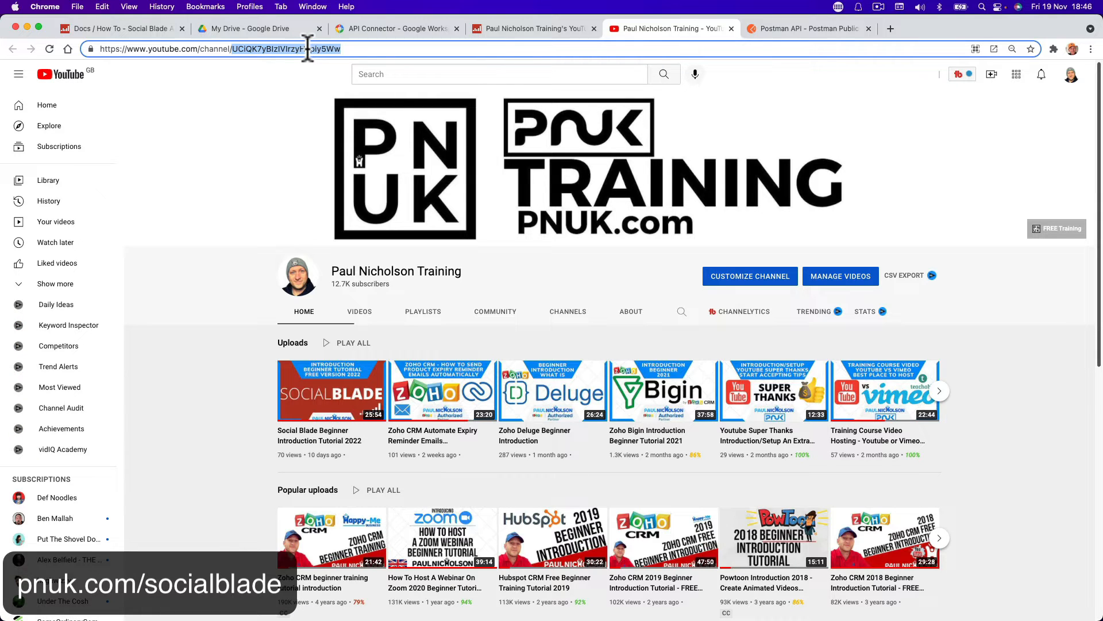
- Open the bookmarked YouTube channel ID finder, accept its recommended cookies and go to the channel URL field
left_click(198, 6)
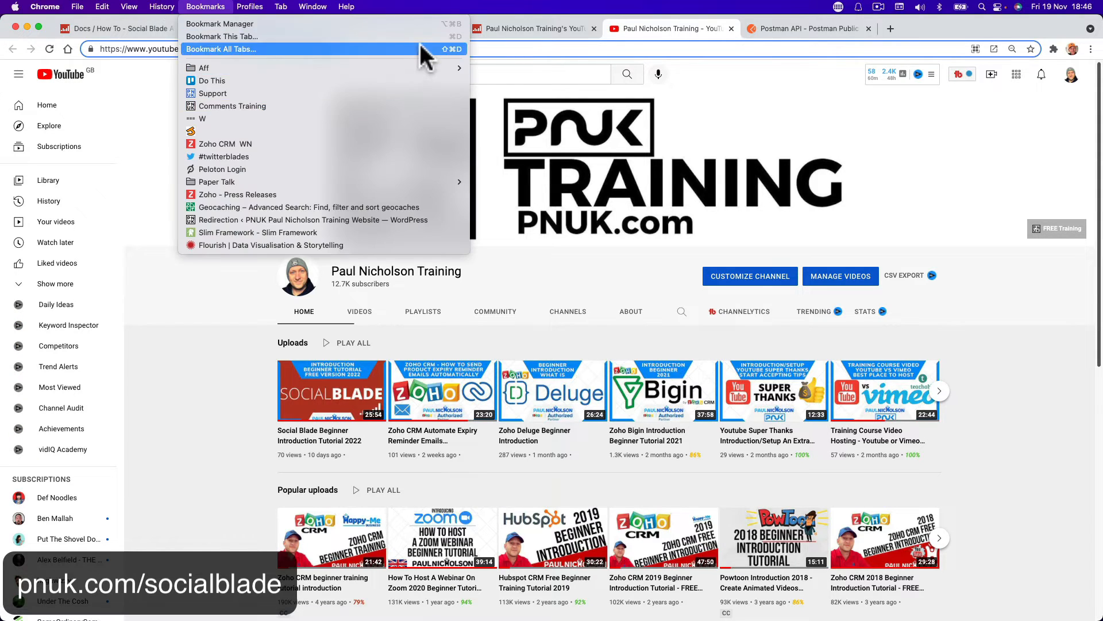
mouse_move(432, 68)
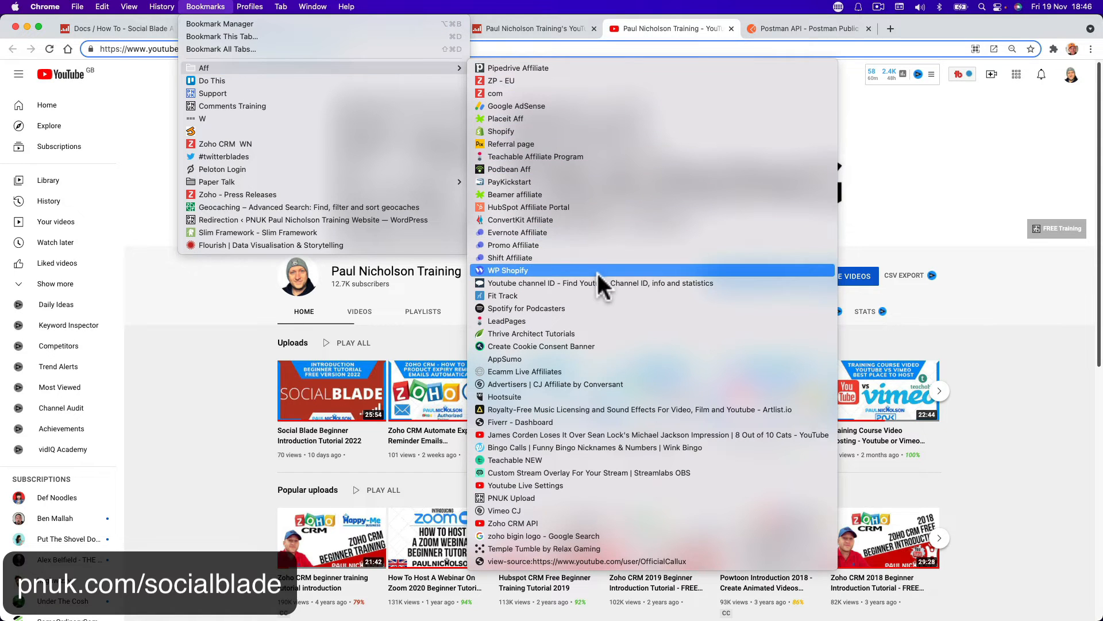
left_click(598, 281)
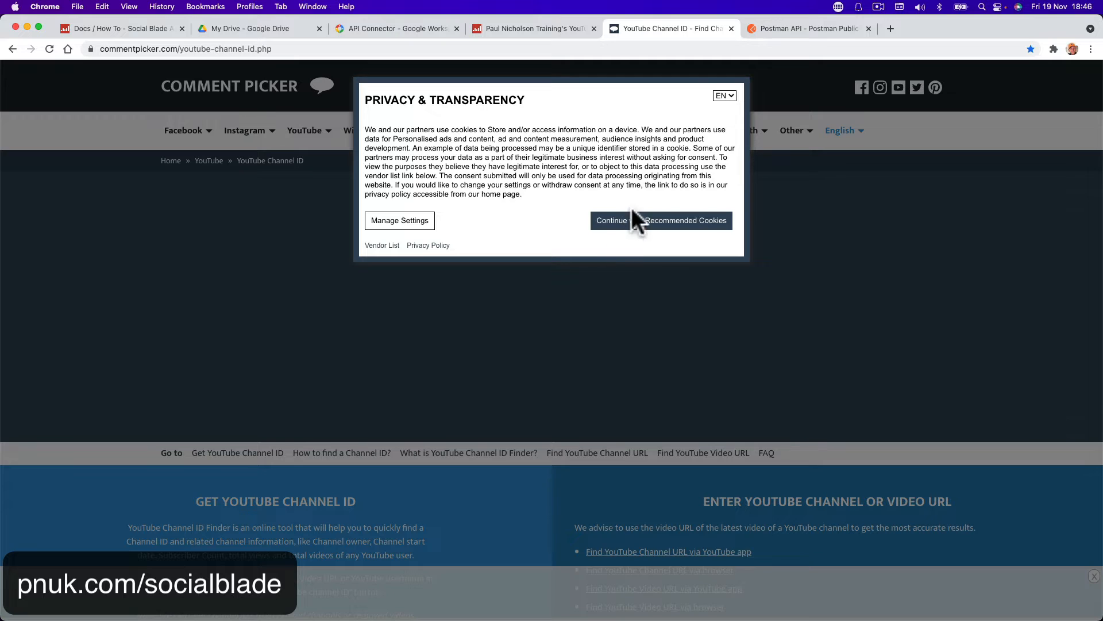
left_click(637, 223)
scroll(719, 525, "down", 10)
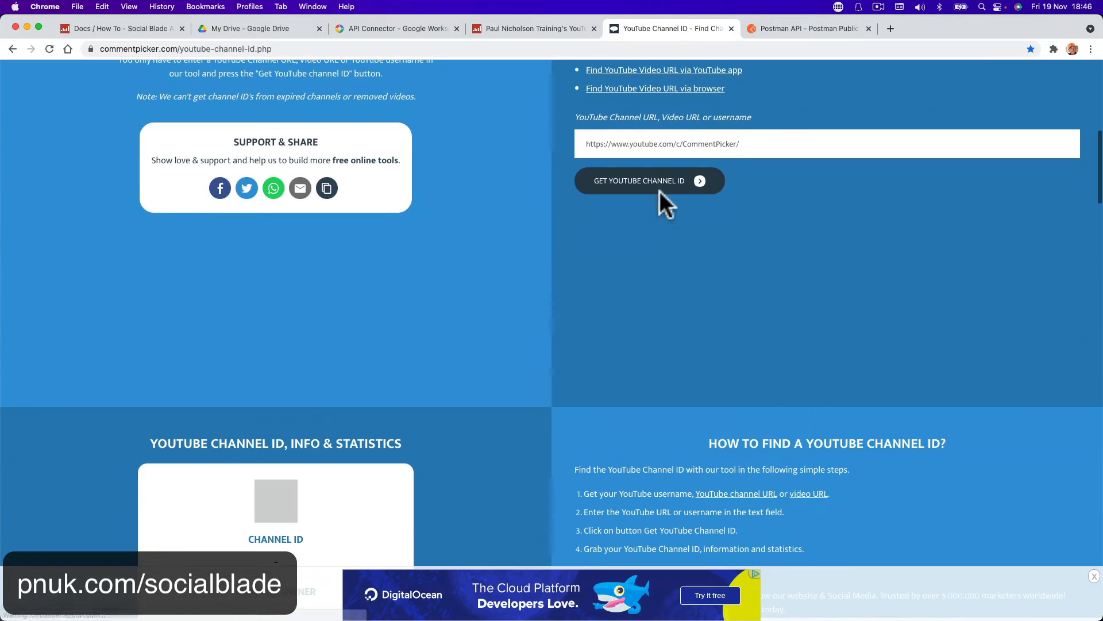
left_click(660, 144)
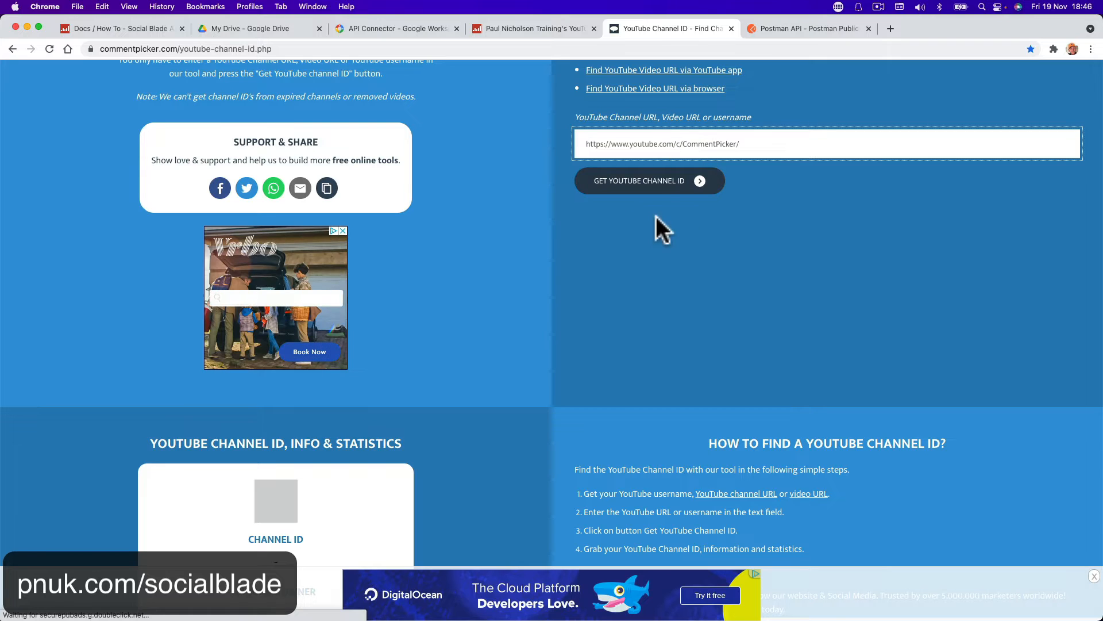
- Copy the training channel's YouTube URL from the page linked in its Social Blade profile and enter it in the channel ID finder
left_click(529, 26)
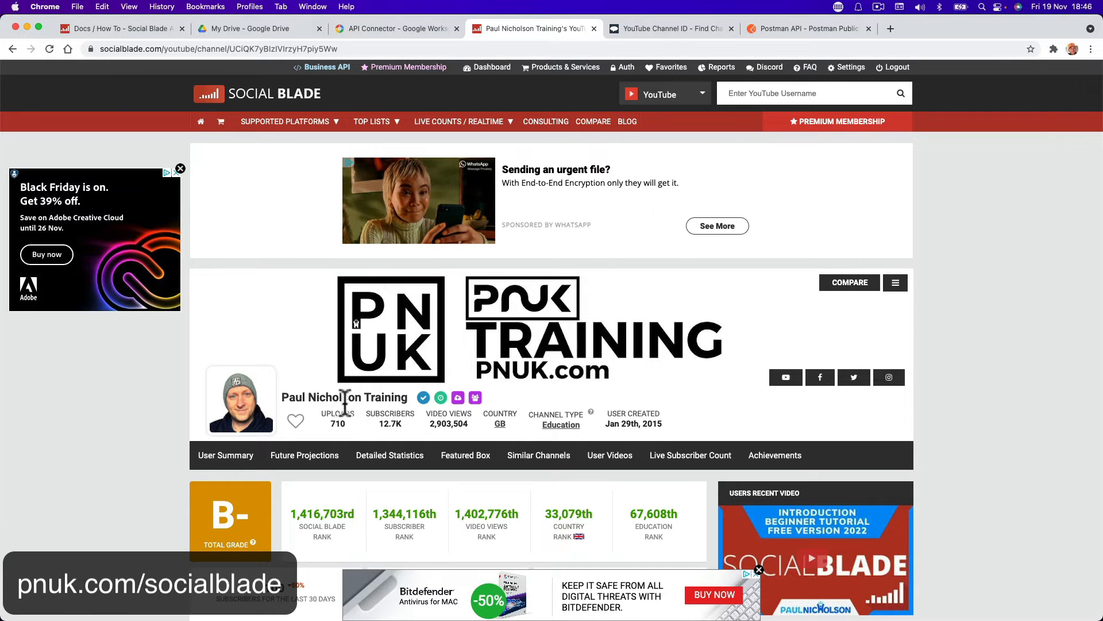
left_click(786, 377)
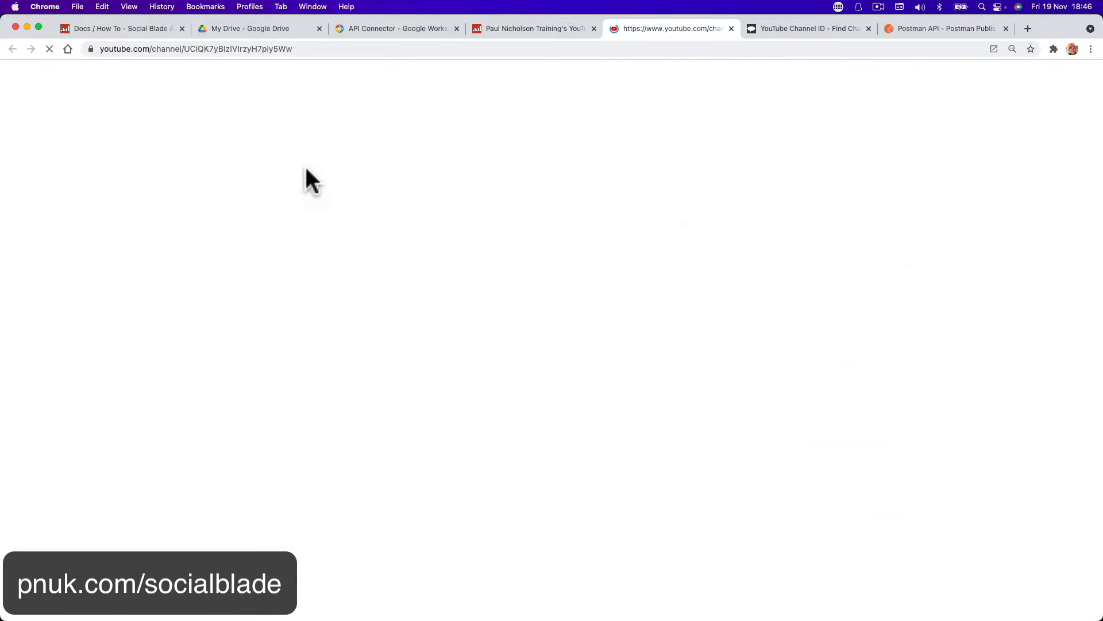
left_click(204, 49)
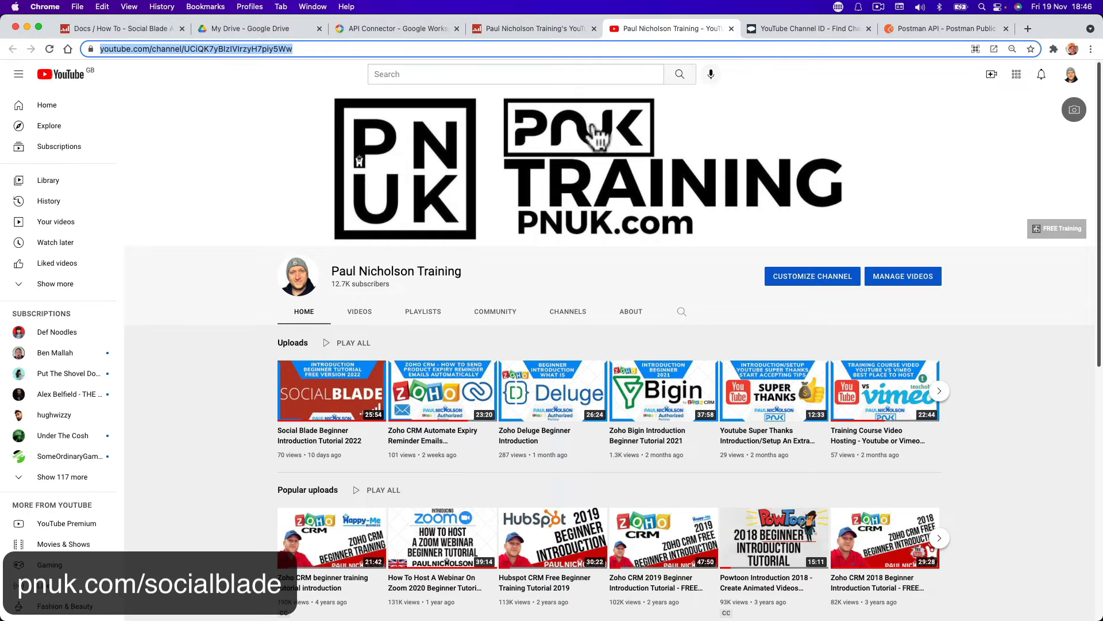
left_click(753, 29)
type("https://www.youtube.com/channel/UCiQK7yBlzIVIrzyH7piy5Ww")
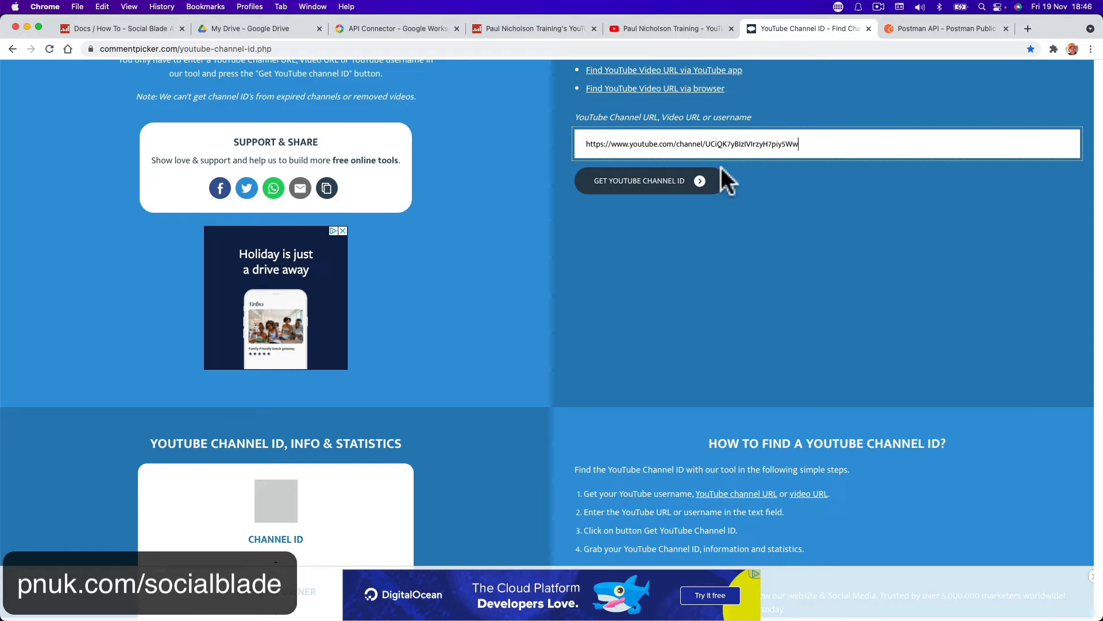
- Run the channel ID lookup and copy the resulting channel ID
left_click(718, 180)
scroll(287, 425, "down", 4)
scroll(276, 442, "down", 2)
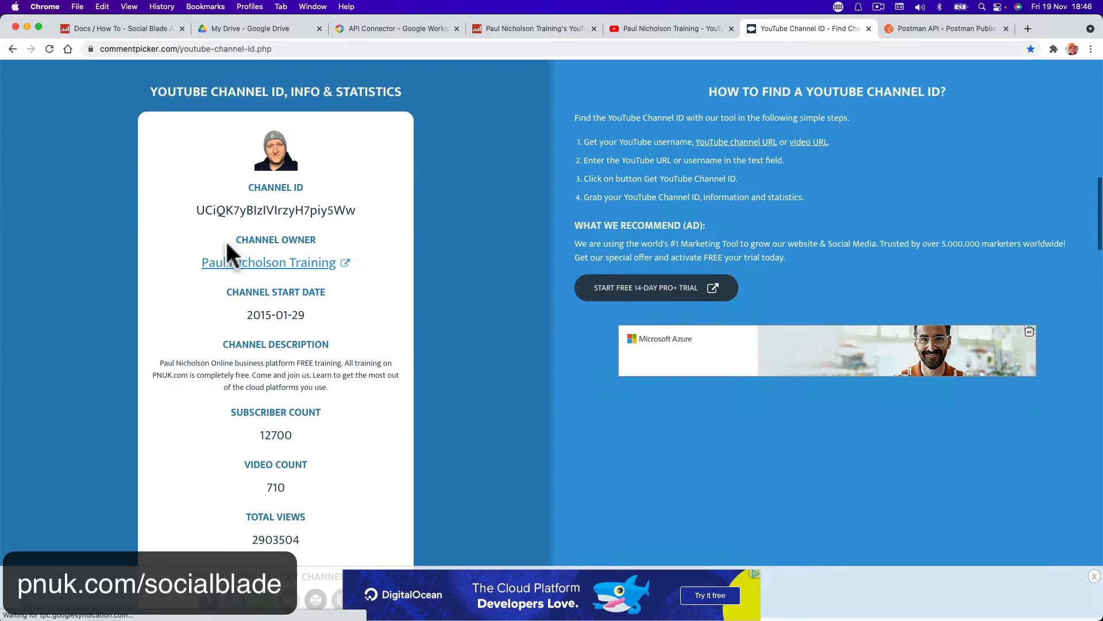
double_click(226, 213)
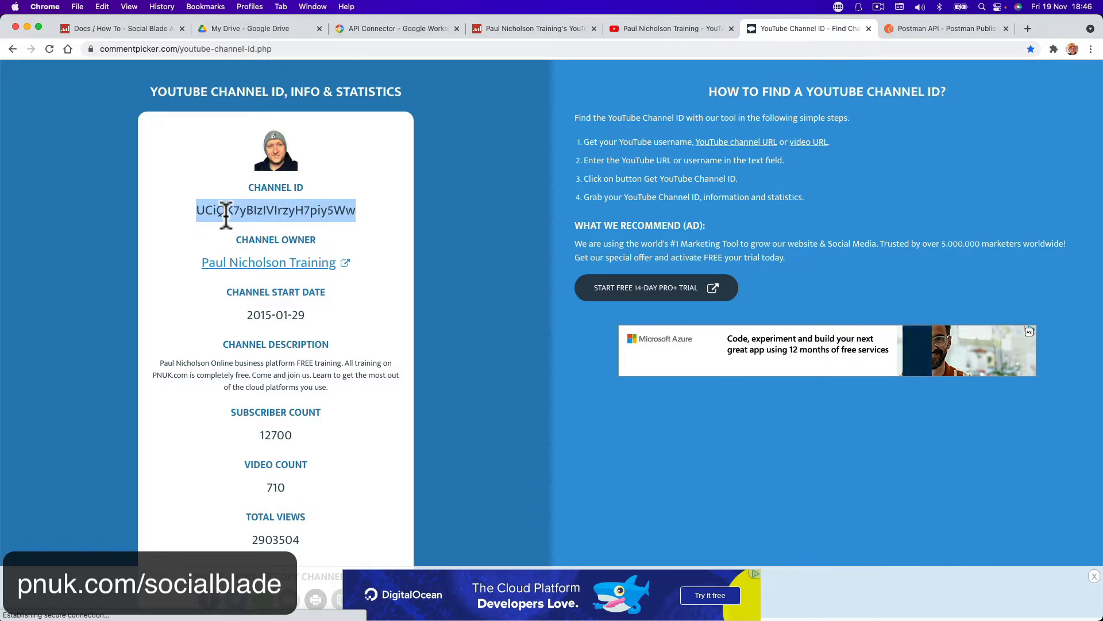
- Switch to Postman, replace the query parameter's value with the copied channel ID and send the request
mouse_move(569, 609)
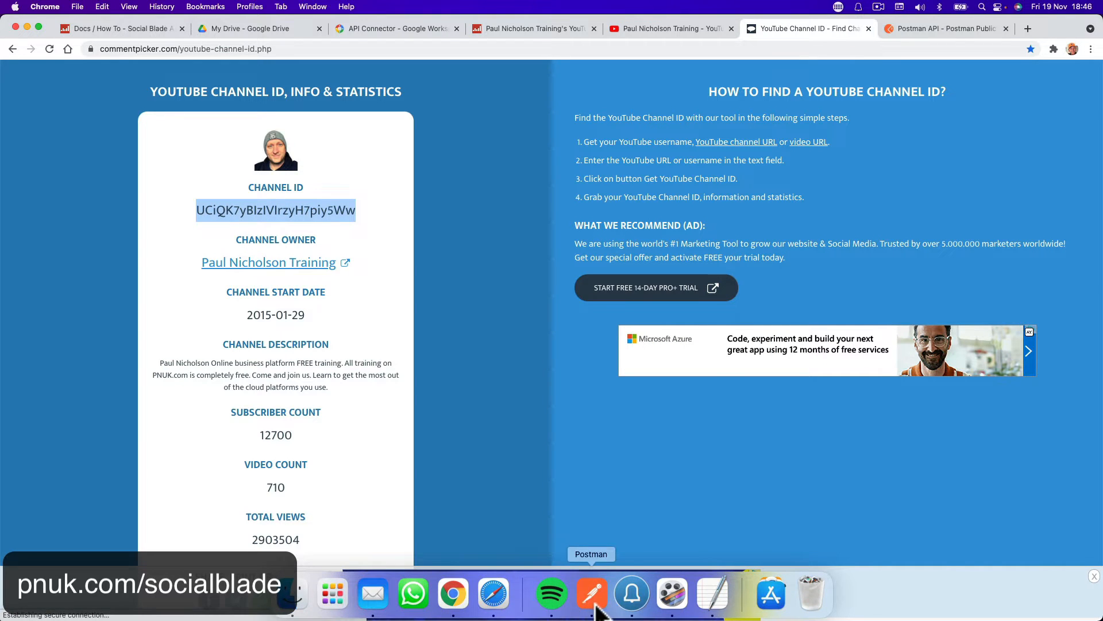
left_click(120, 30)
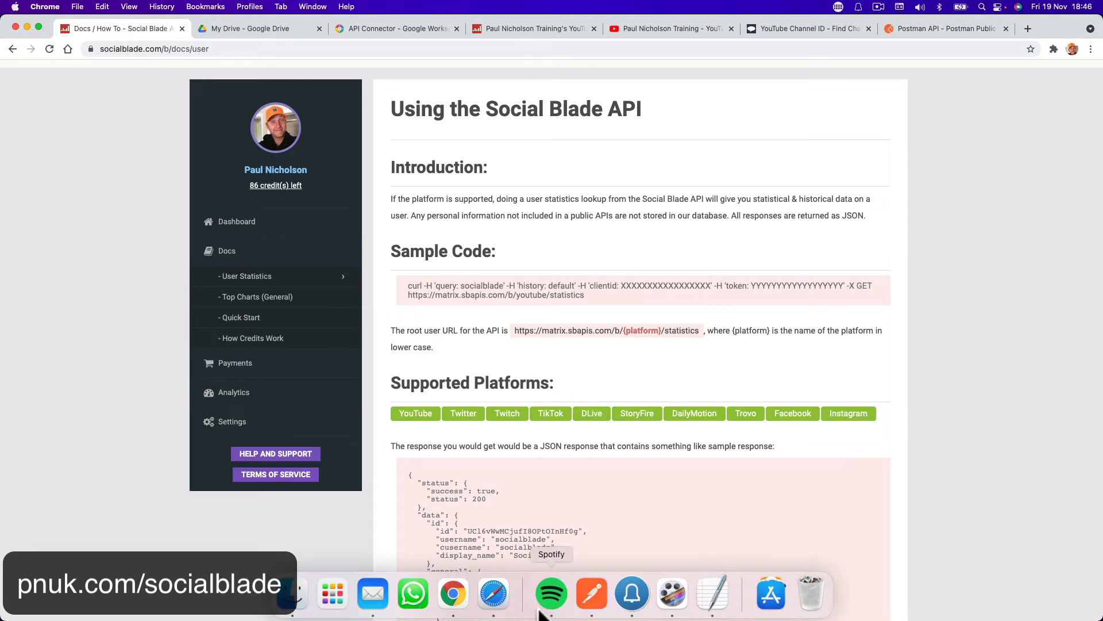
left_click(592, 604)
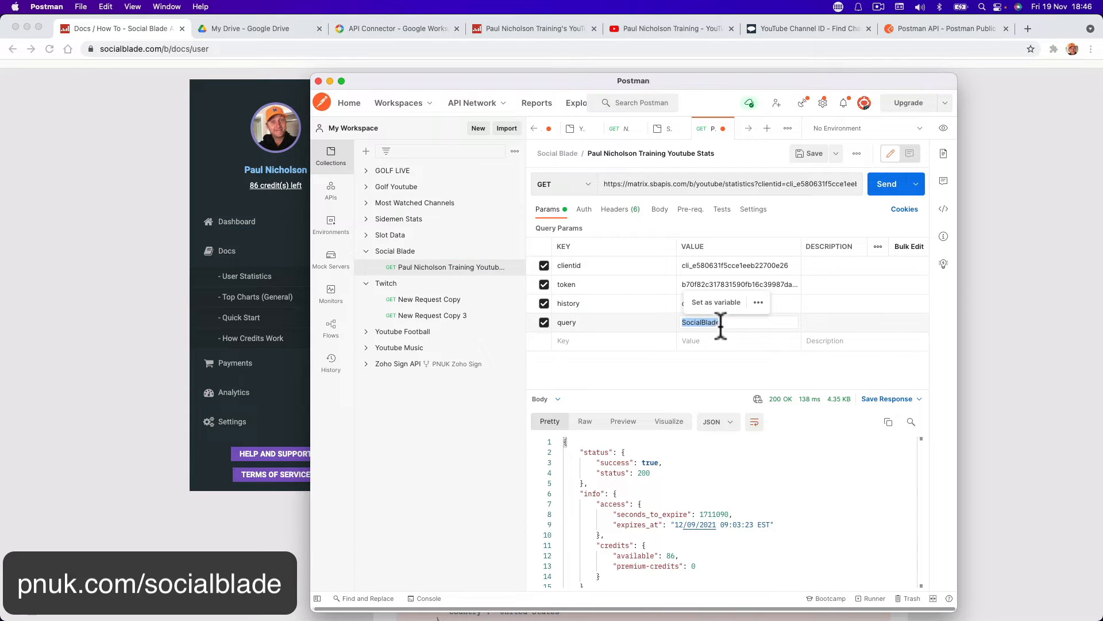
type("UCiQK7yBIl_VlrzyH7piy5Ww")
left_click(880, 192)
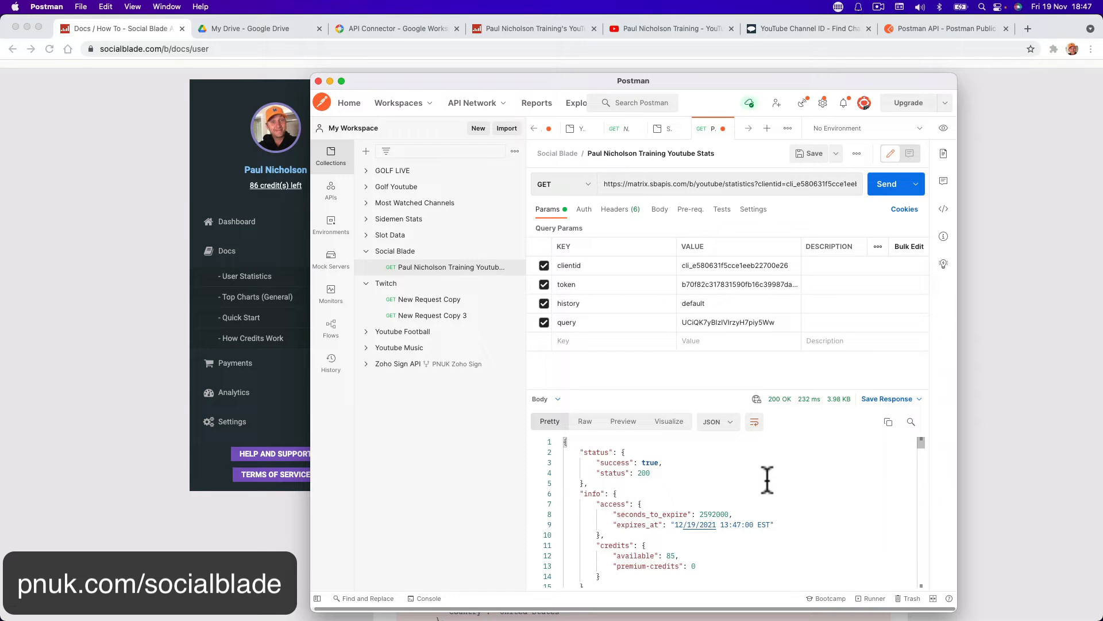
- Examine the general and branding details in the response, open the avatar link and return to the YouTube stats request
scroll(767, 481, "down", 10)
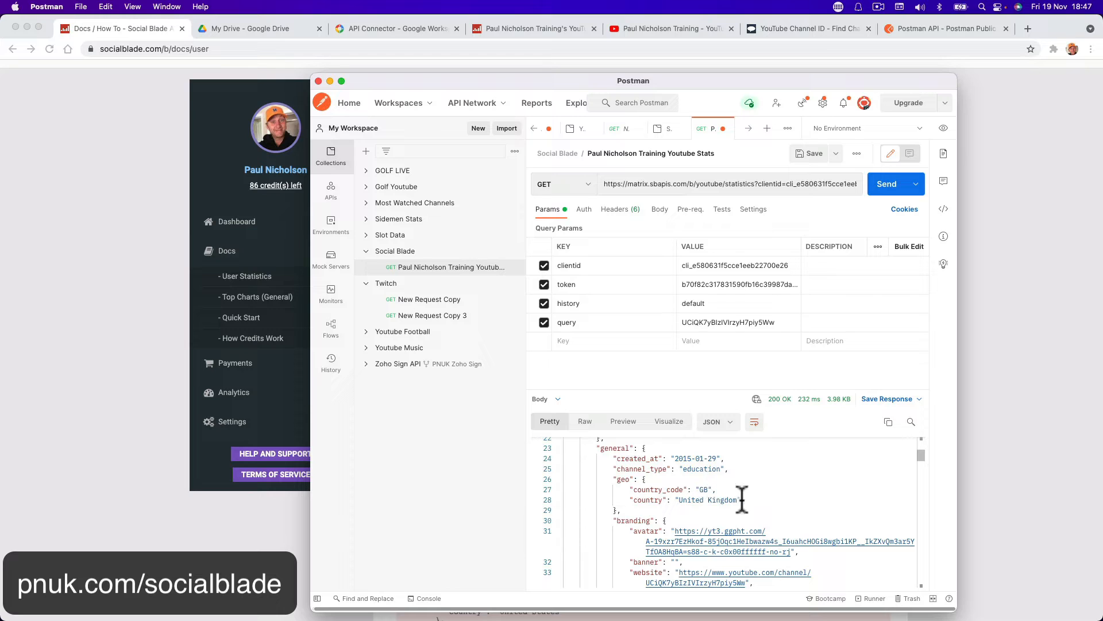
scroll(742, 488, "down", 2)
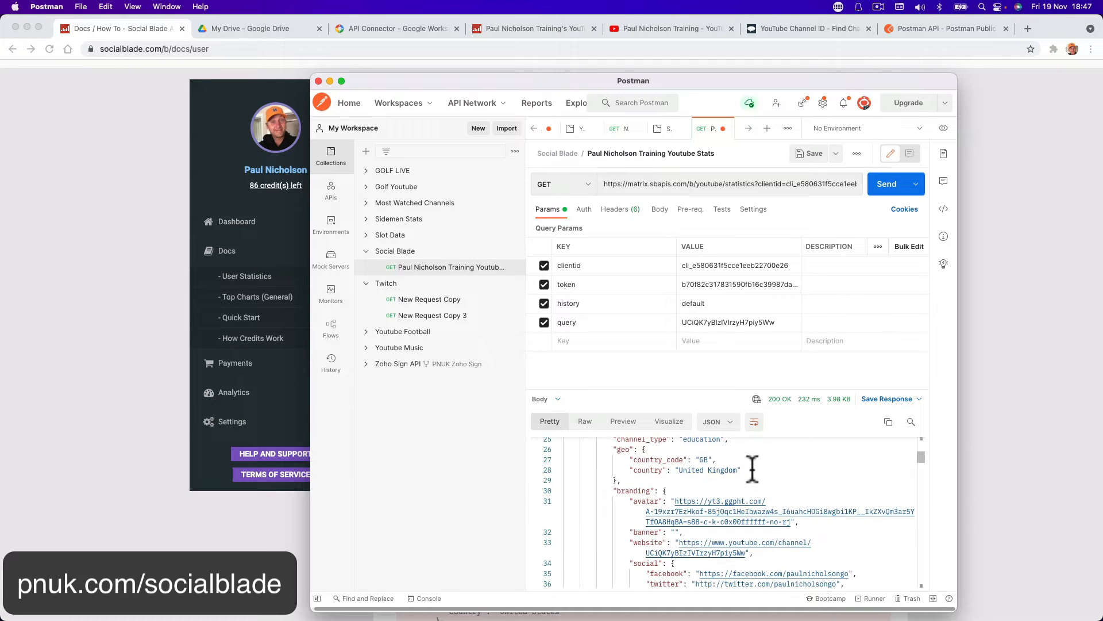
scroll(770, 531, "down", 2)
scroll(761, 494, "down", 1)
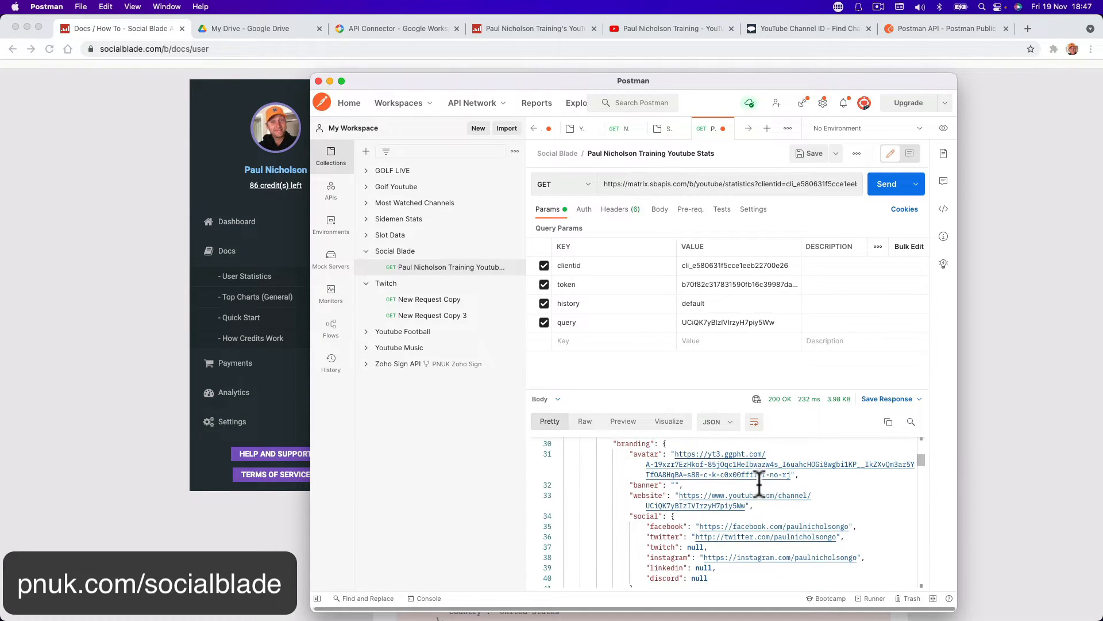
left_click(723, 473)
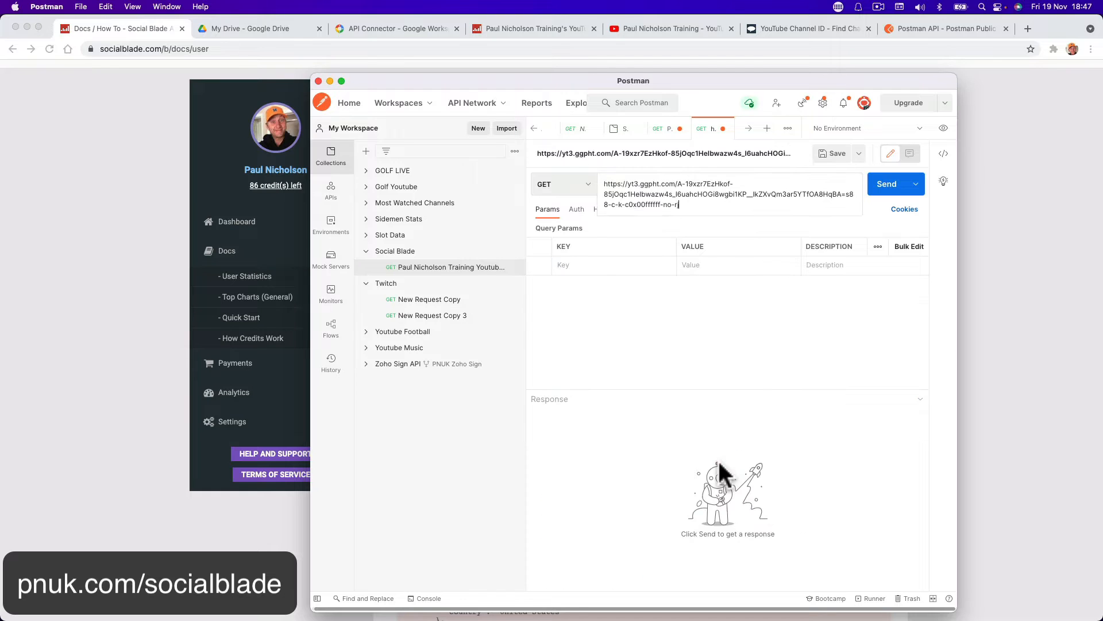
left_click(621, 355)
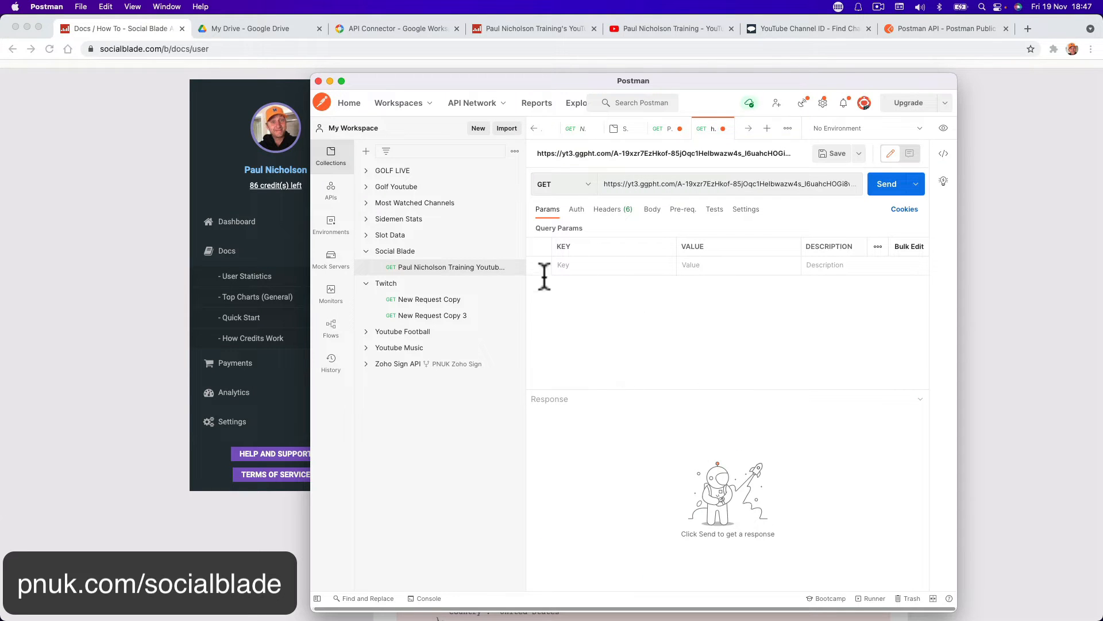
left_click(446, 270)
- Examine the rest of the response, from social links and total statistics through subscriber and view growth to the end of the daily history
scroll(706, 494, "down", 3)
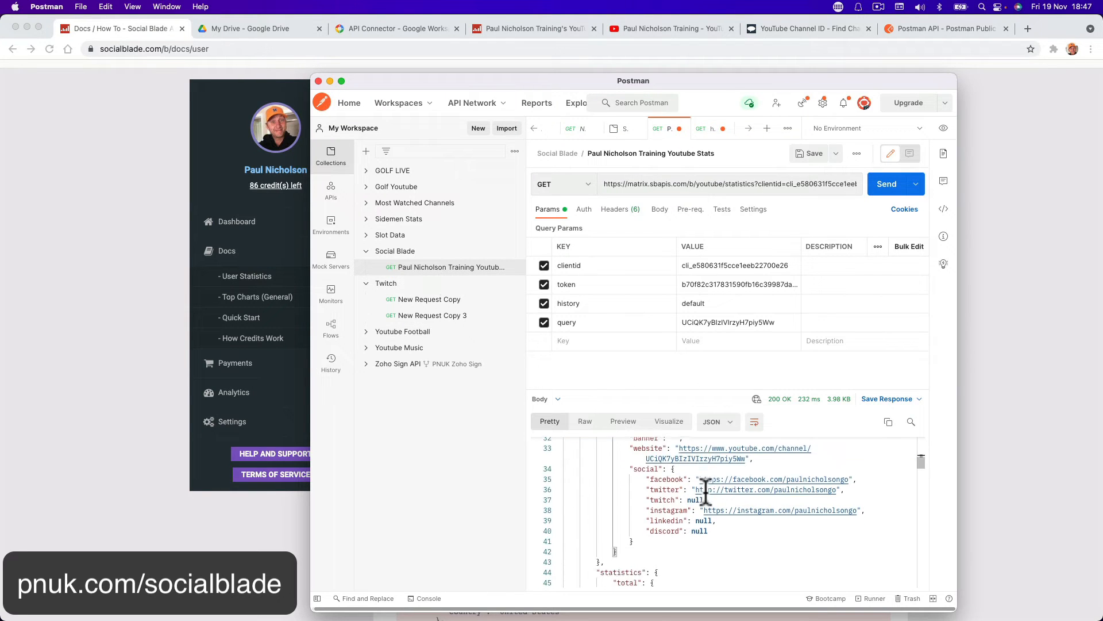
scroll(706, 493, "up", 1)
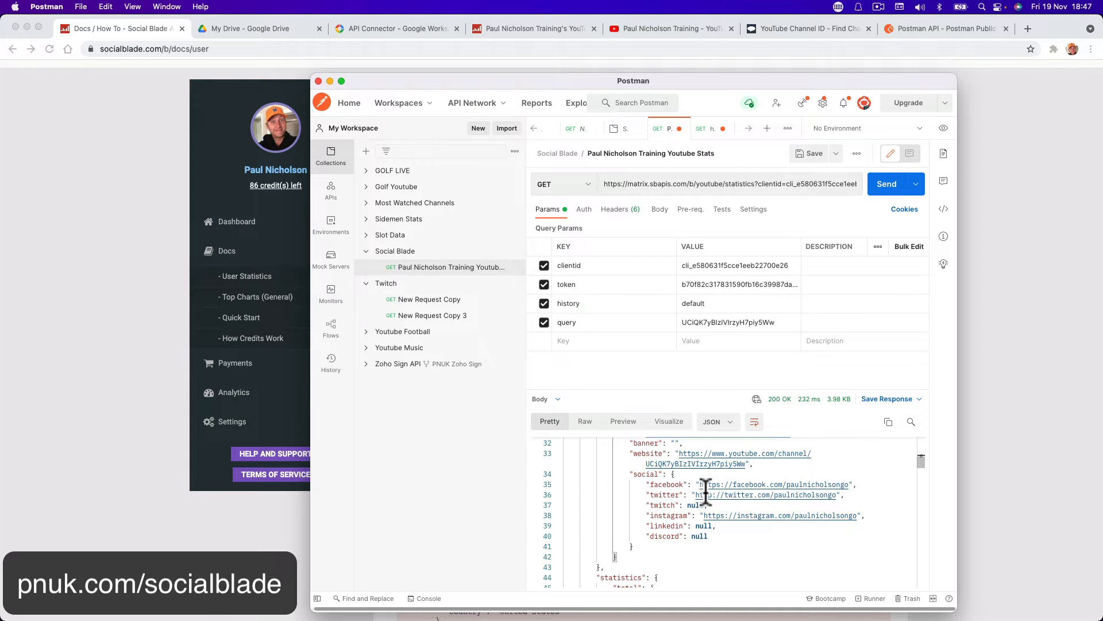
scroll(759, 547, "down", 2)
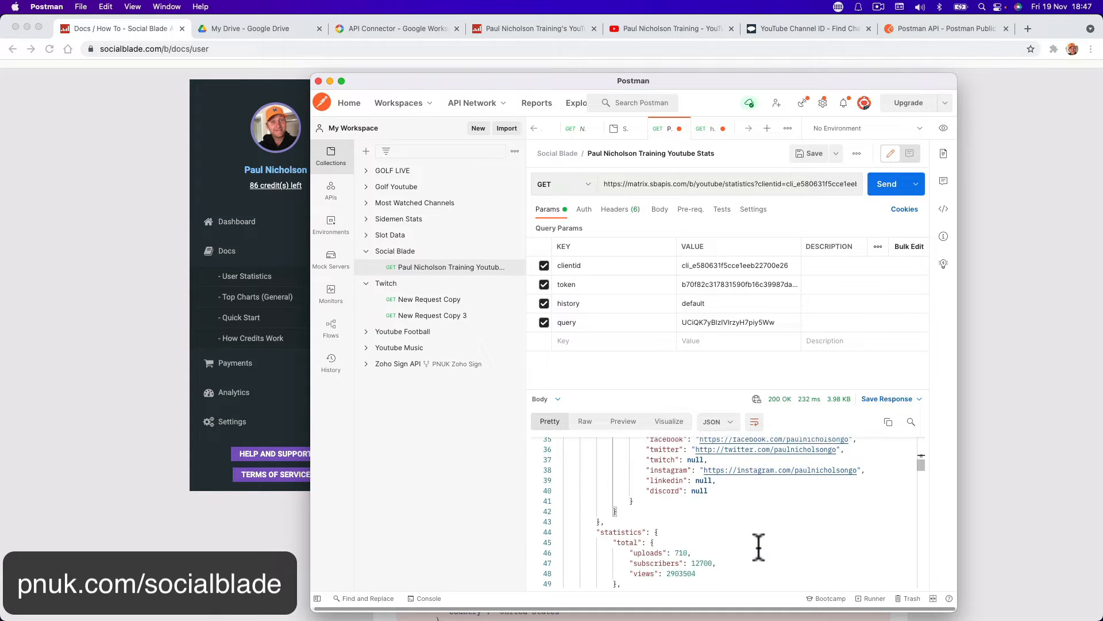
scroll(759, 548, "down", 4)
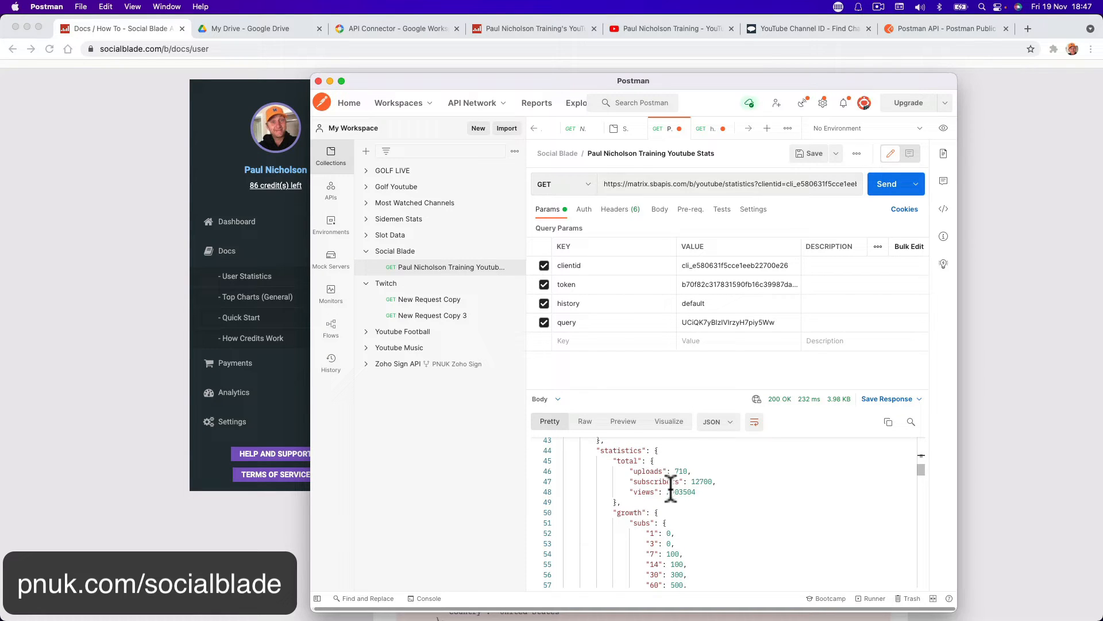
scroll(670, 492, "down", 3)
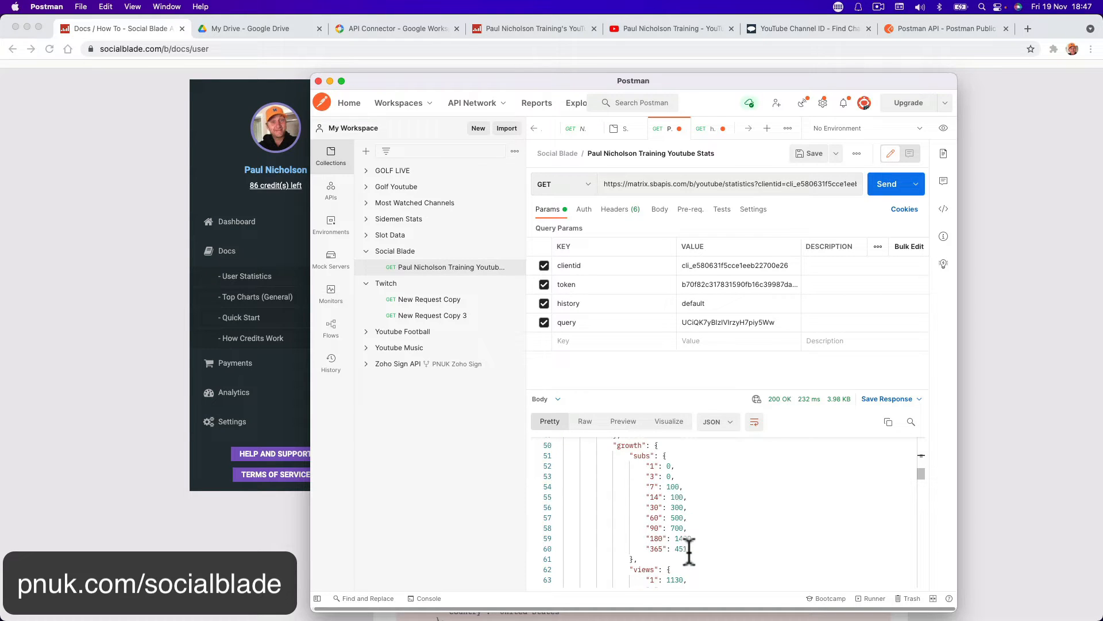
scroll(689, 551, "down", 3)
scroll(689, 553, "down", 5)
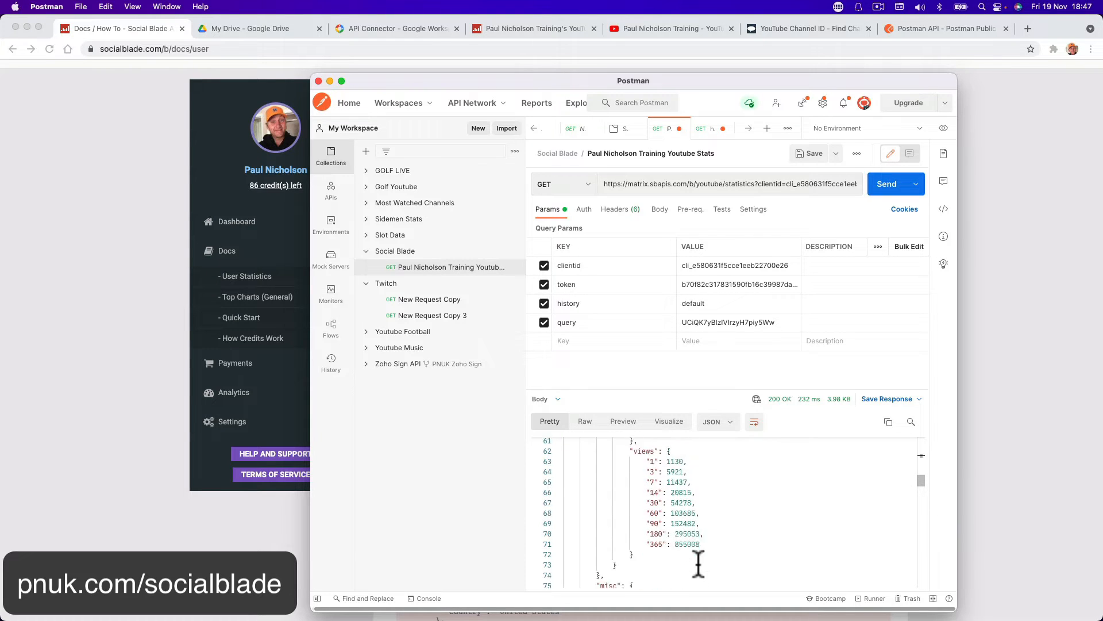
scroll(698, 566, "down", 15)
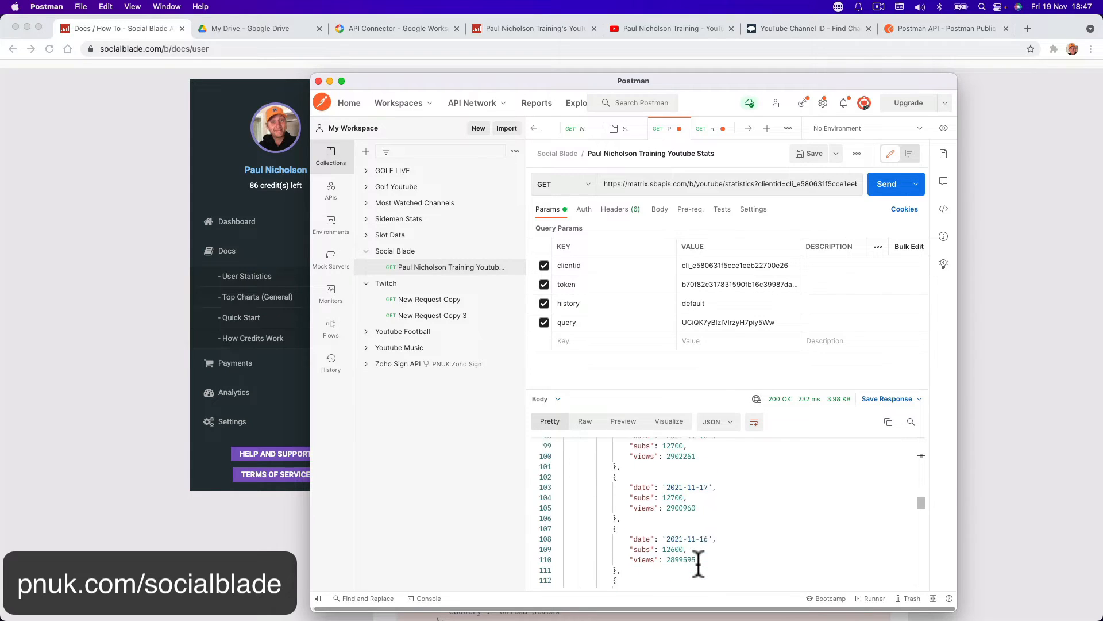
scroll(697, 566, "down", 16)
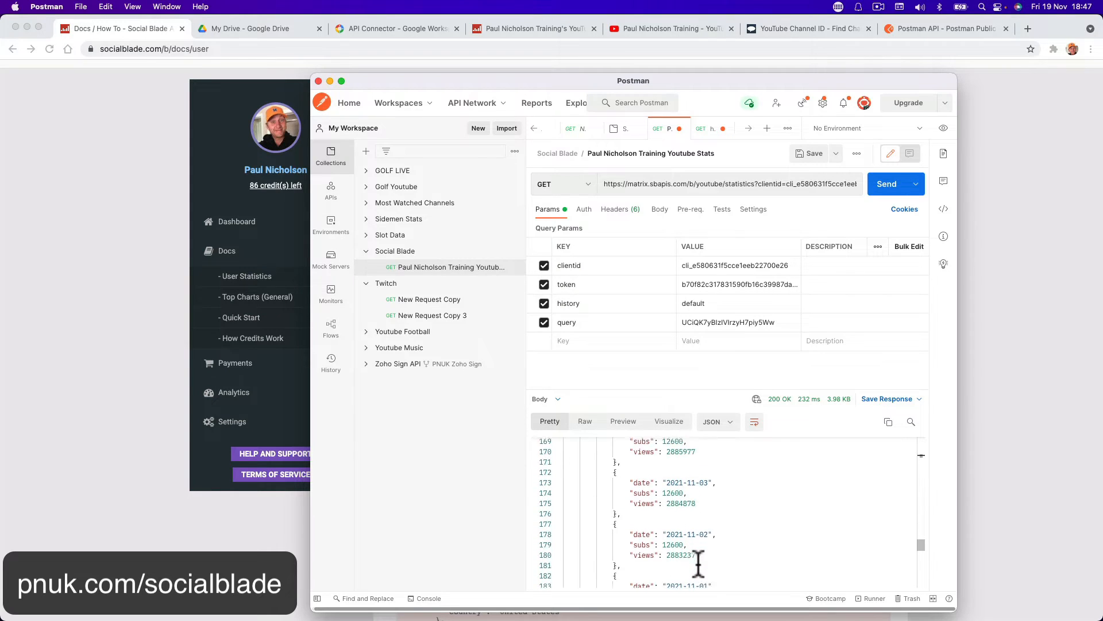
scroll(698, 566, "down", 15)
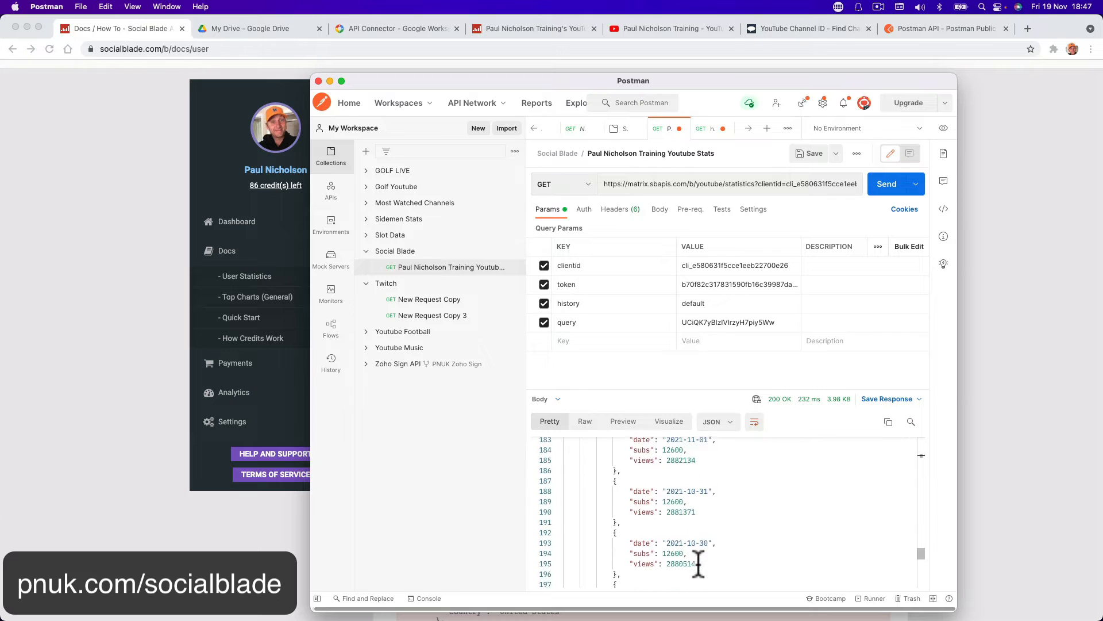
scroll(697, 566, "down", 5)
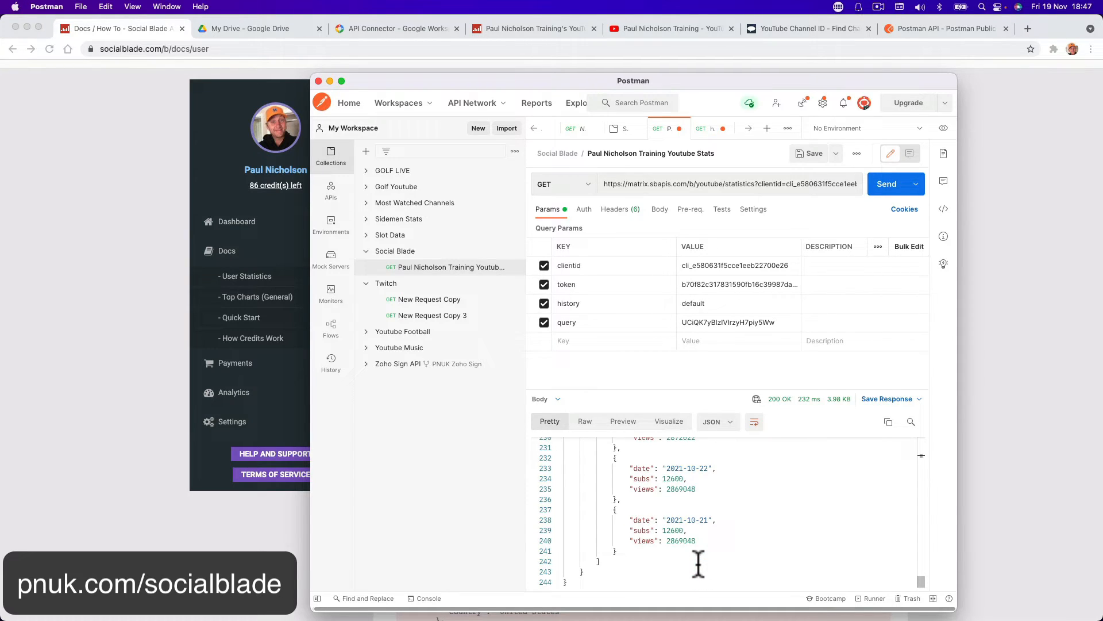
scroll(697, 566, "up", 1)
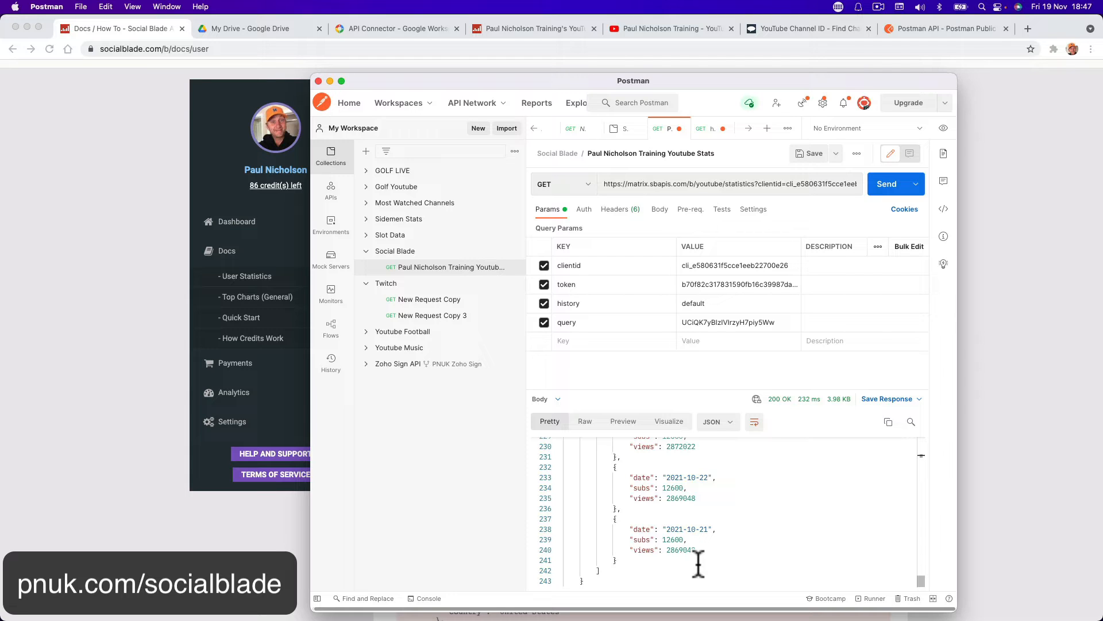
scroll(698, 566, "down", 1)
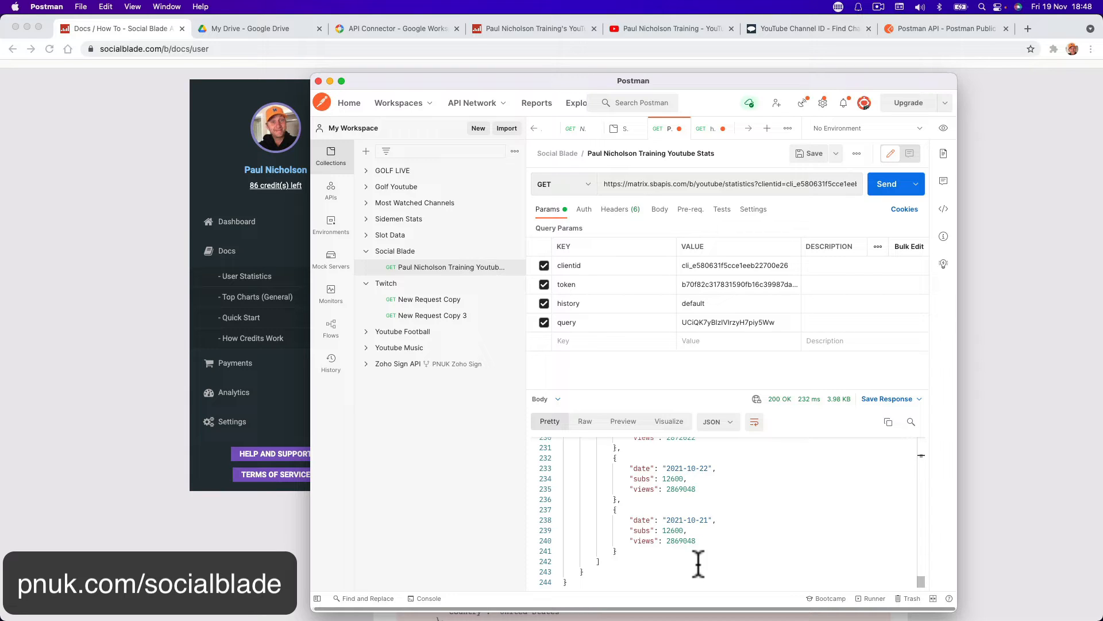
- Switch to Google Drive in the browser and create a blank Google Sheets spreadsheet
left_click(281, 452)
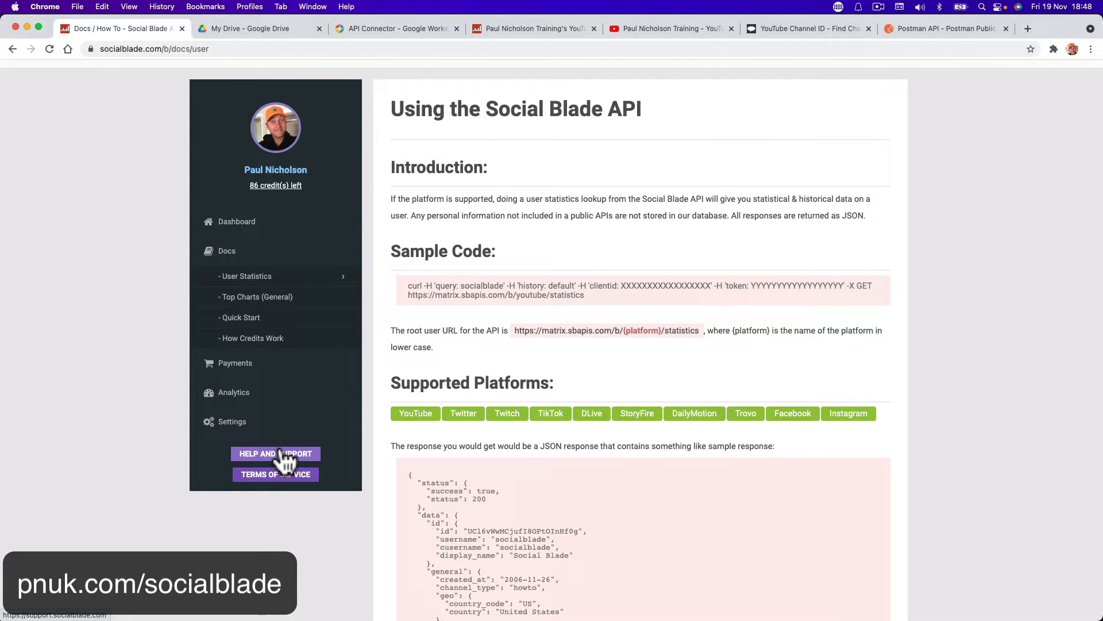
left_click(239, 27)
left_click(64, 122)
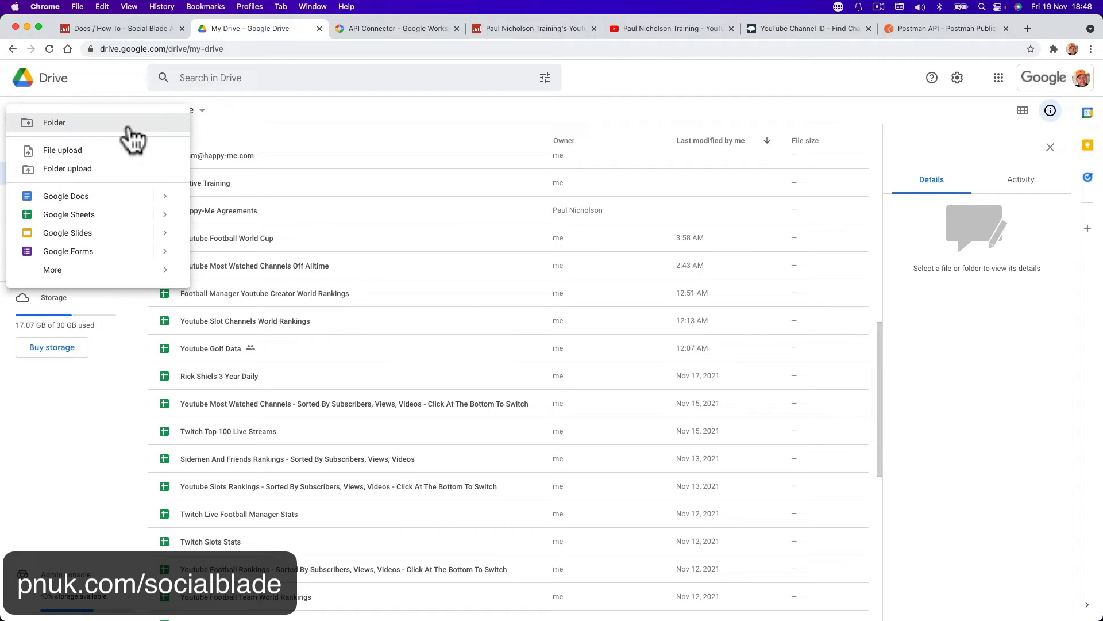
left_click(98, 214)
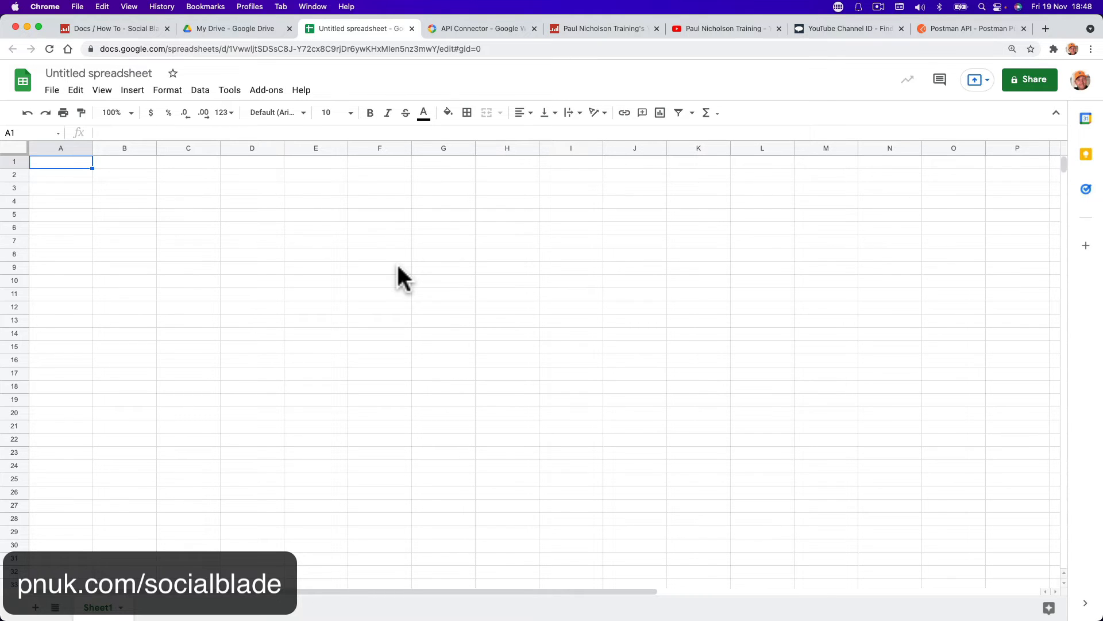
- View the API Connector add-on's marketplace page, return to the blank spreadsheet, open API Connector and add a new request
left_click(470, 28)
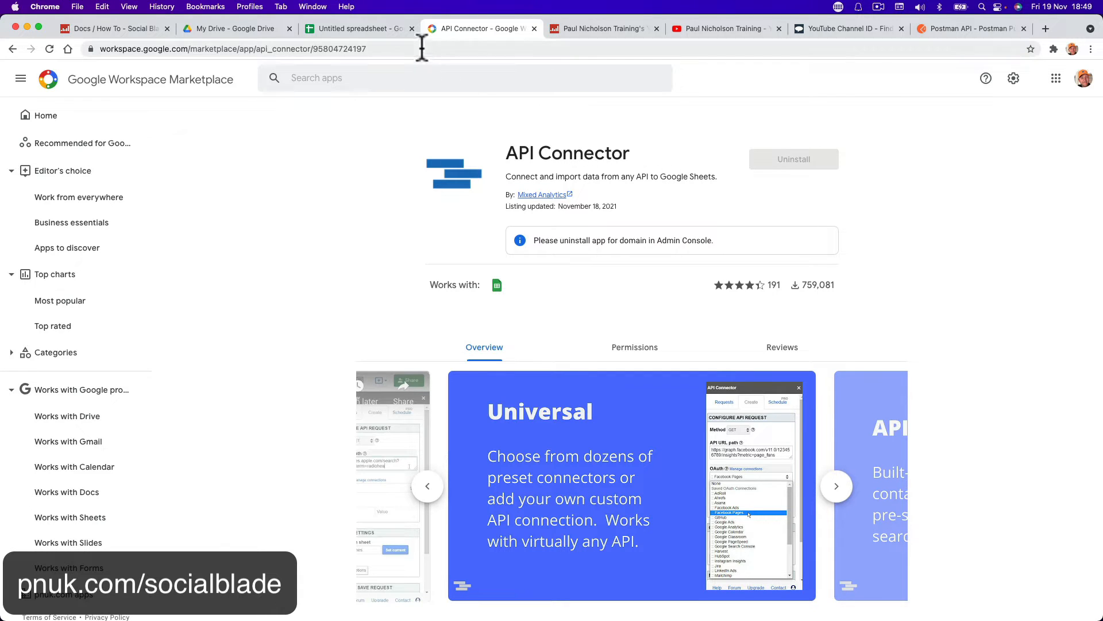
left_click(371, 29)
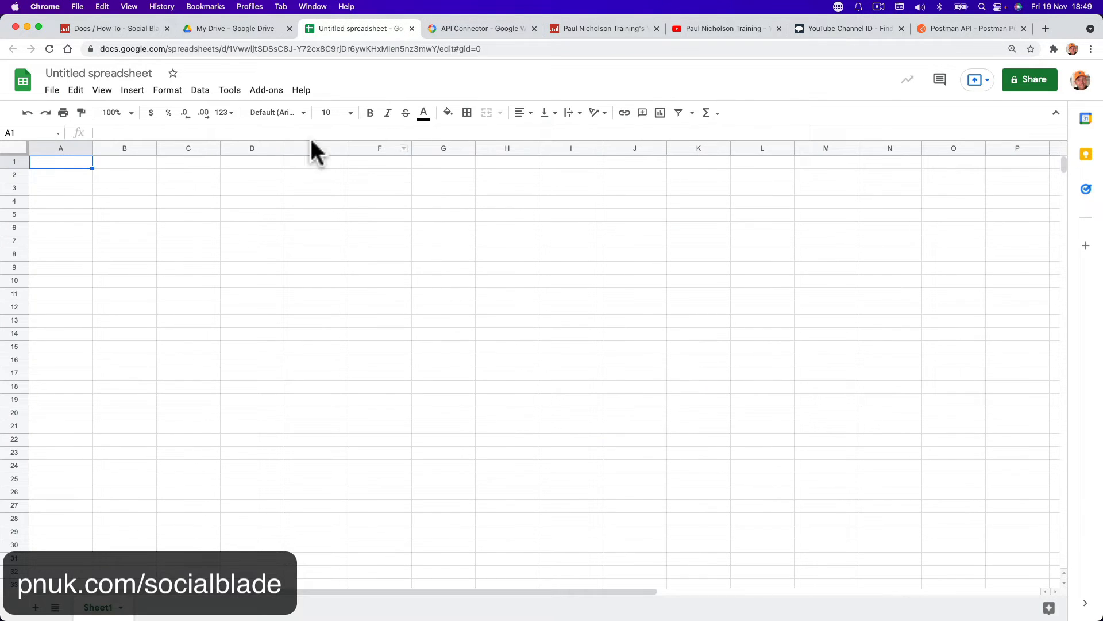
left_click(266, 90)
mouse_move(278, 144)
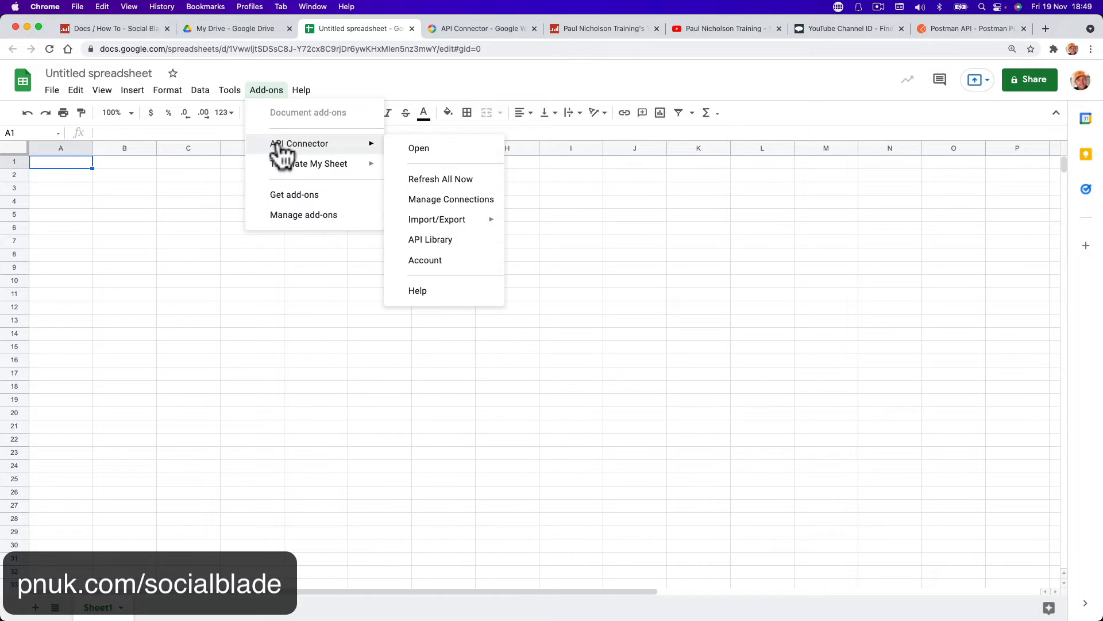
left_click(402, 148)
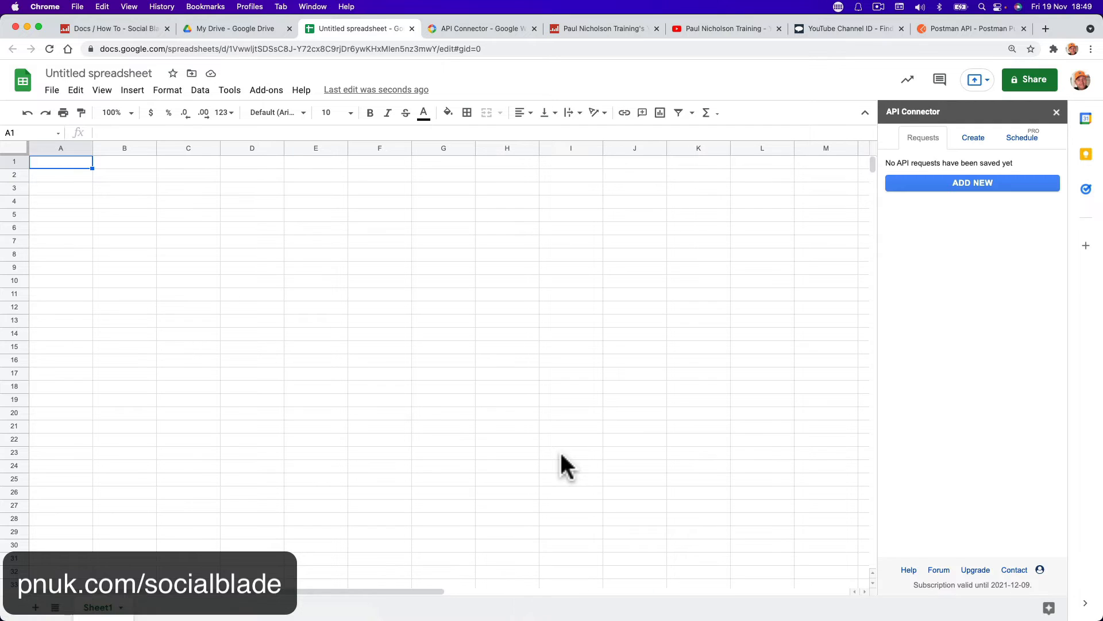
left_click(1001, 185)
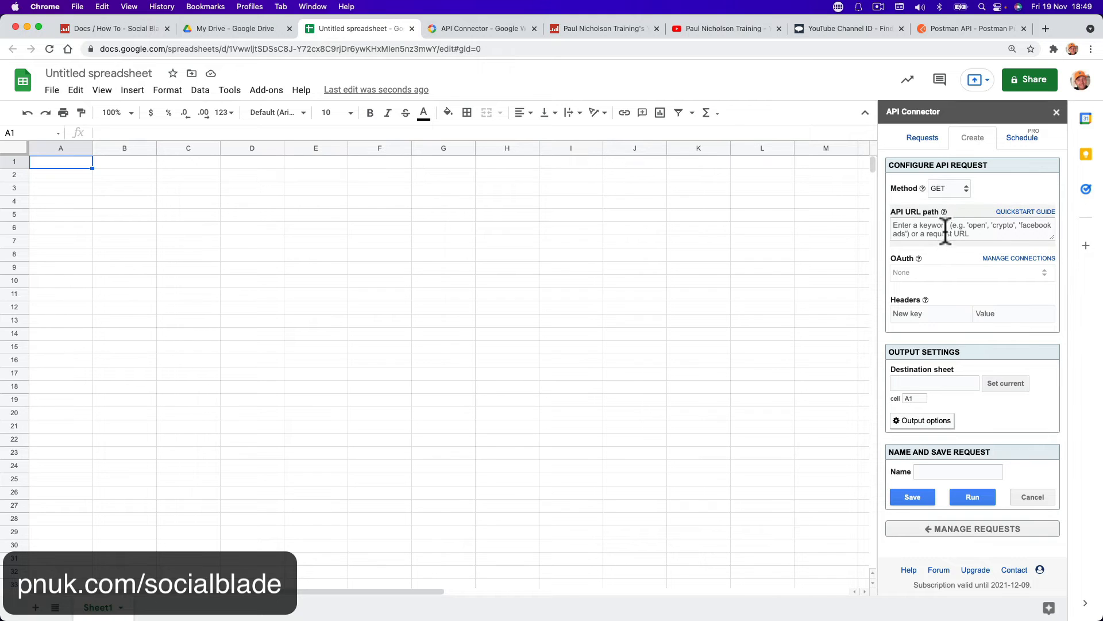
- Copy the full YouTube statistics request URL, including the client ID and token, from Postman into API Connector's API URL path
left_click(946, 229)
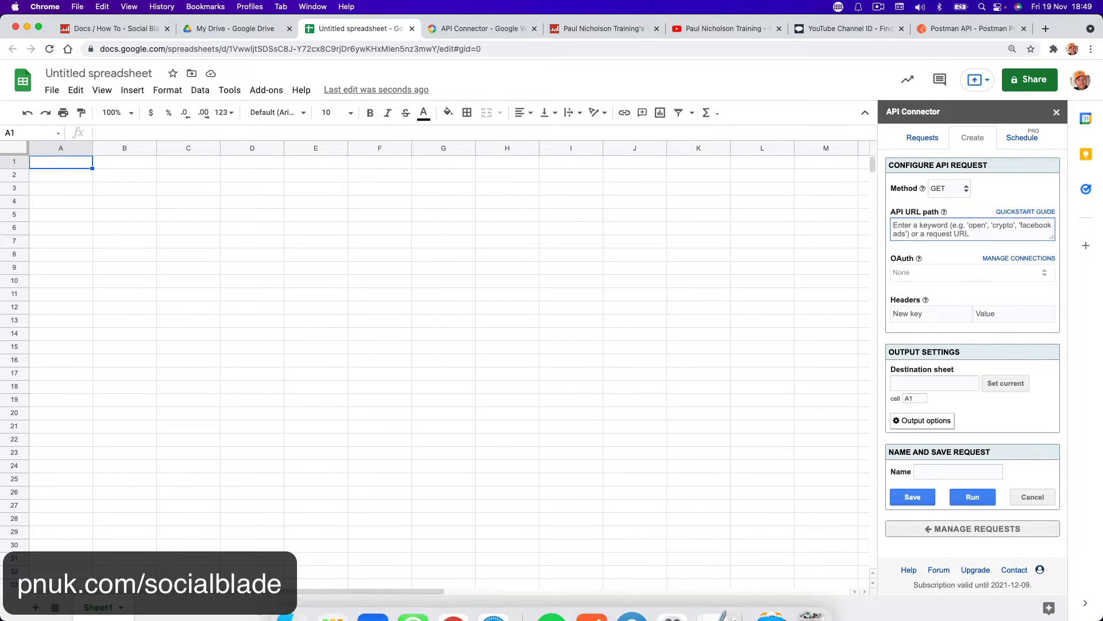
mouse_move(632, 610)
left_click(592, 593)
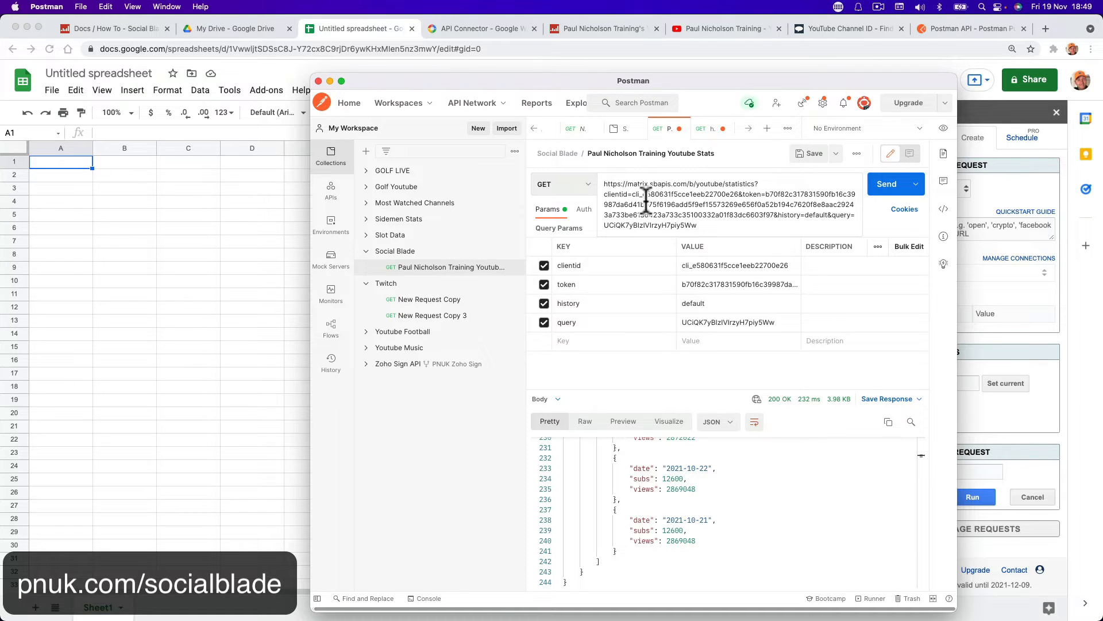
left_click_drag(757, 184, 604, 183)
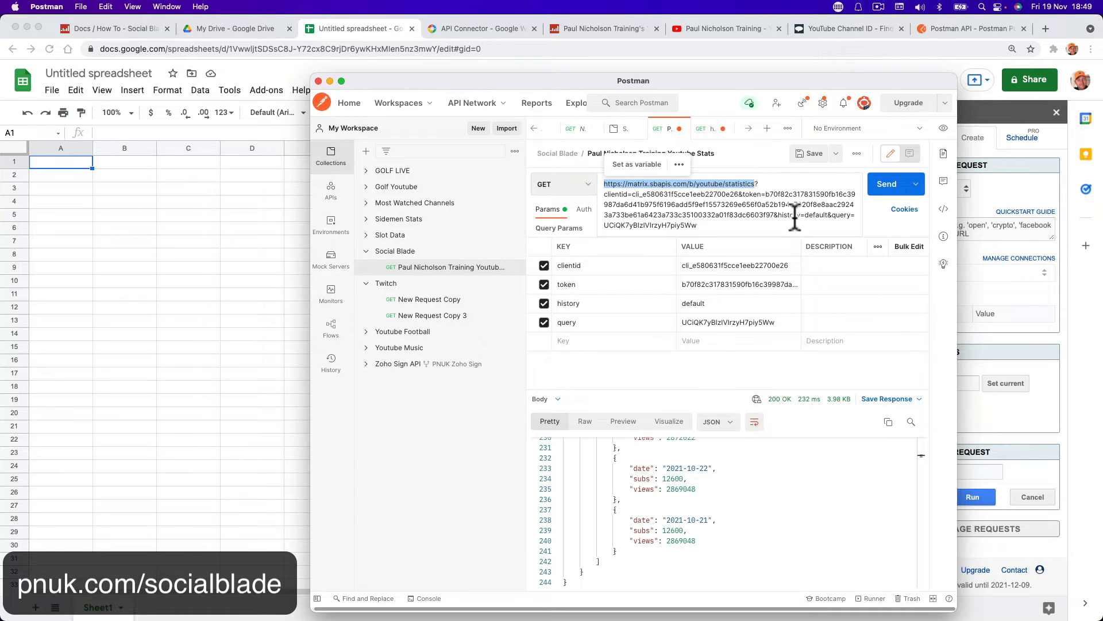
left_click_drag(746, 231, 596, 189)
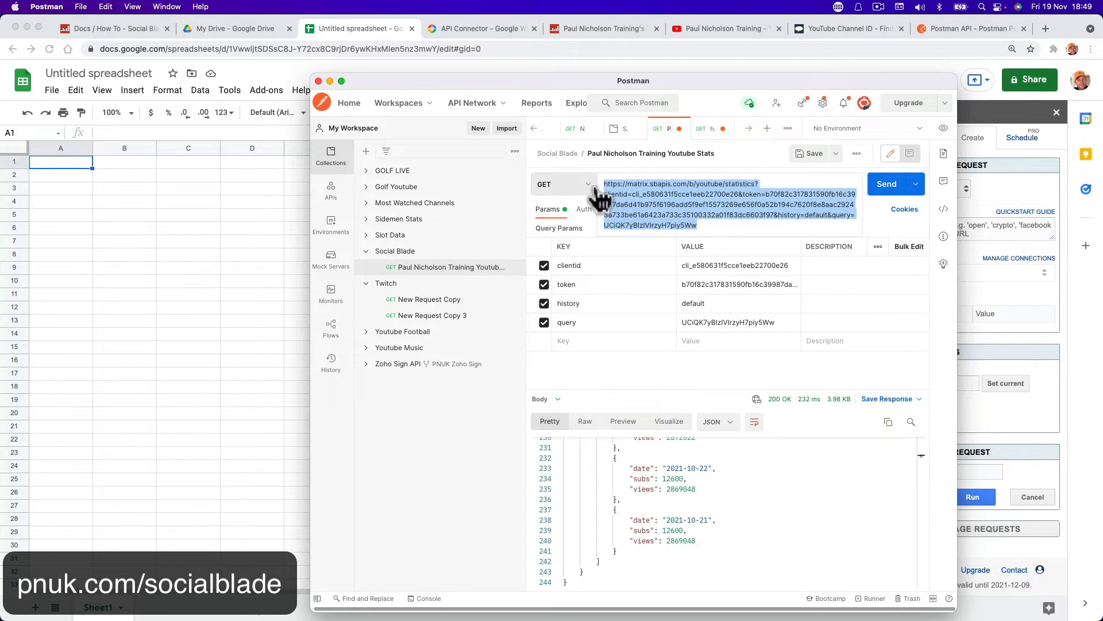
left_click(994, 232)
key("super+v")
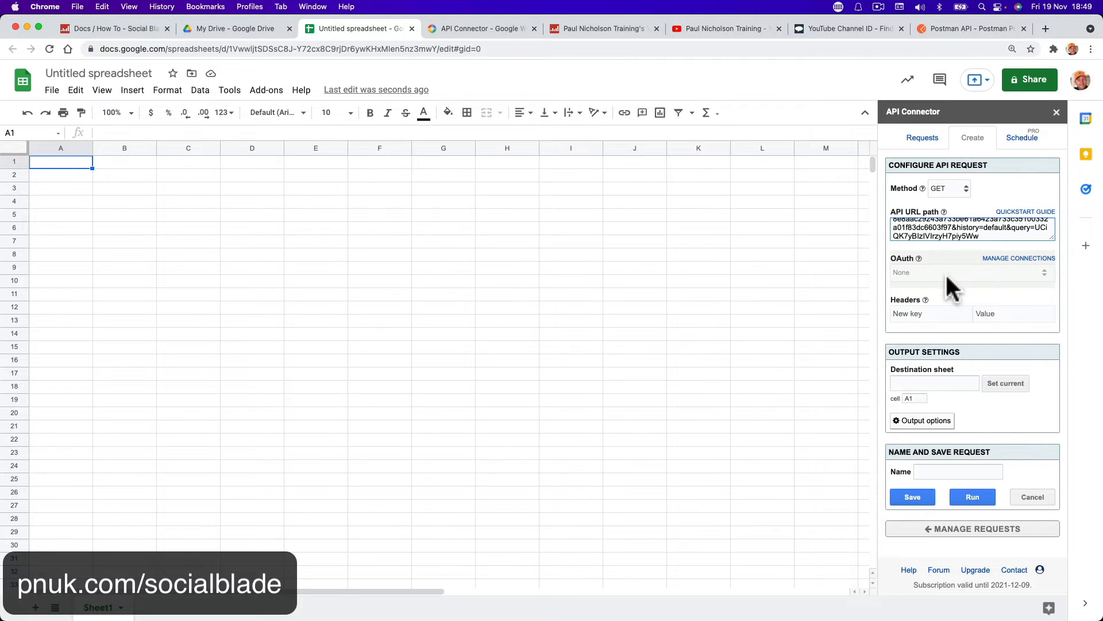
- Set Sheet1 as the destination sheet, name the request after the training channel's stats, then save and run it
left_click(900, 383)
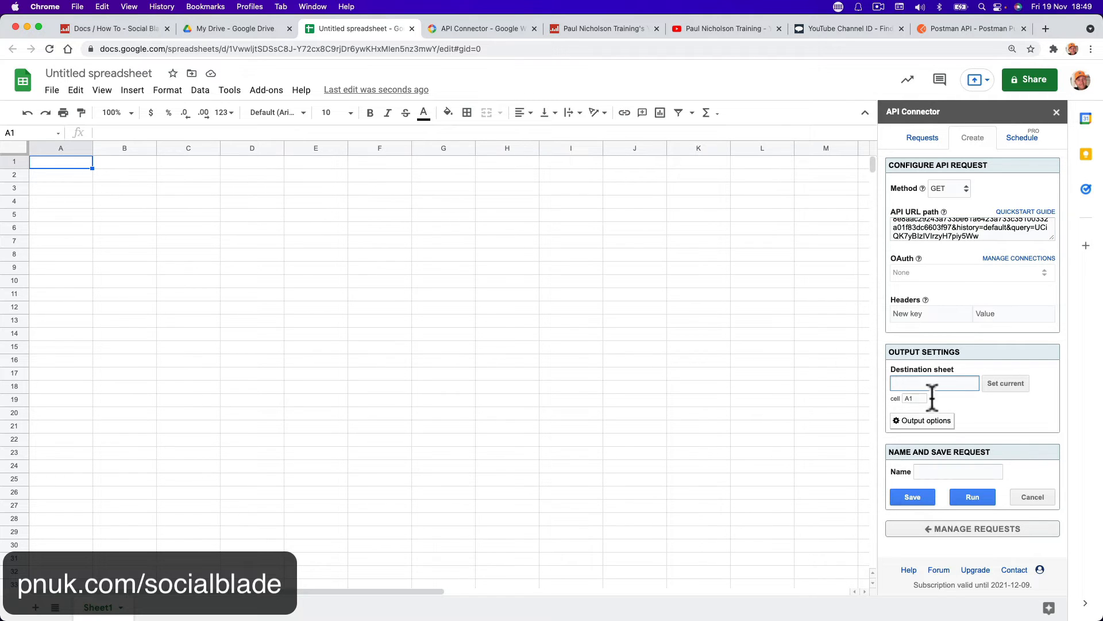
left_click(997, 382)
left_click(929, 472)
type("Paul Training Stats")
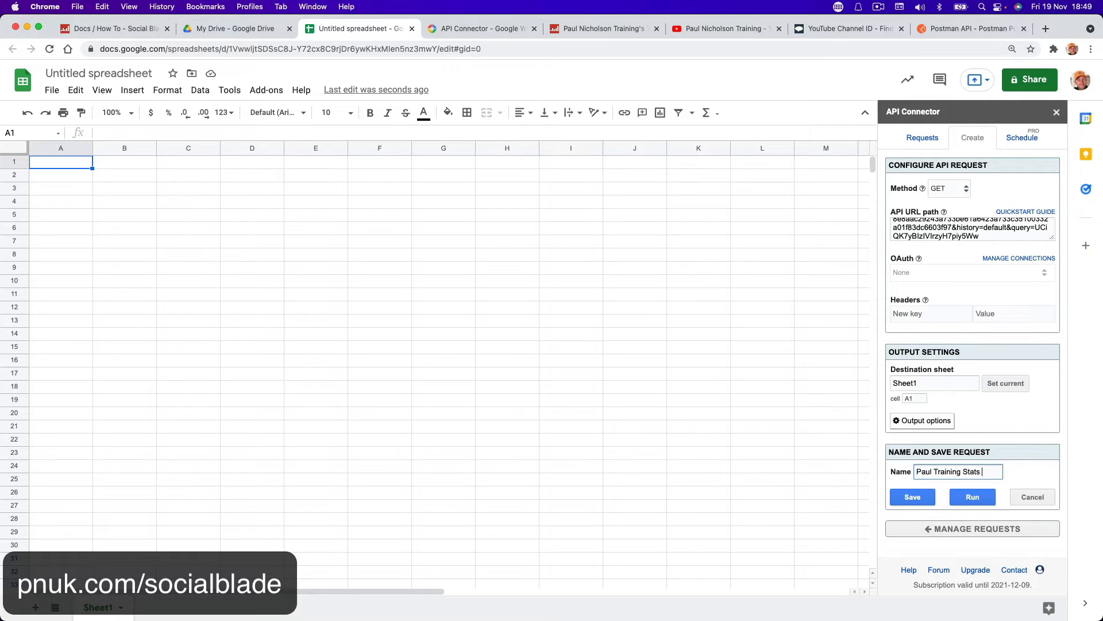
left_click(918, 498)
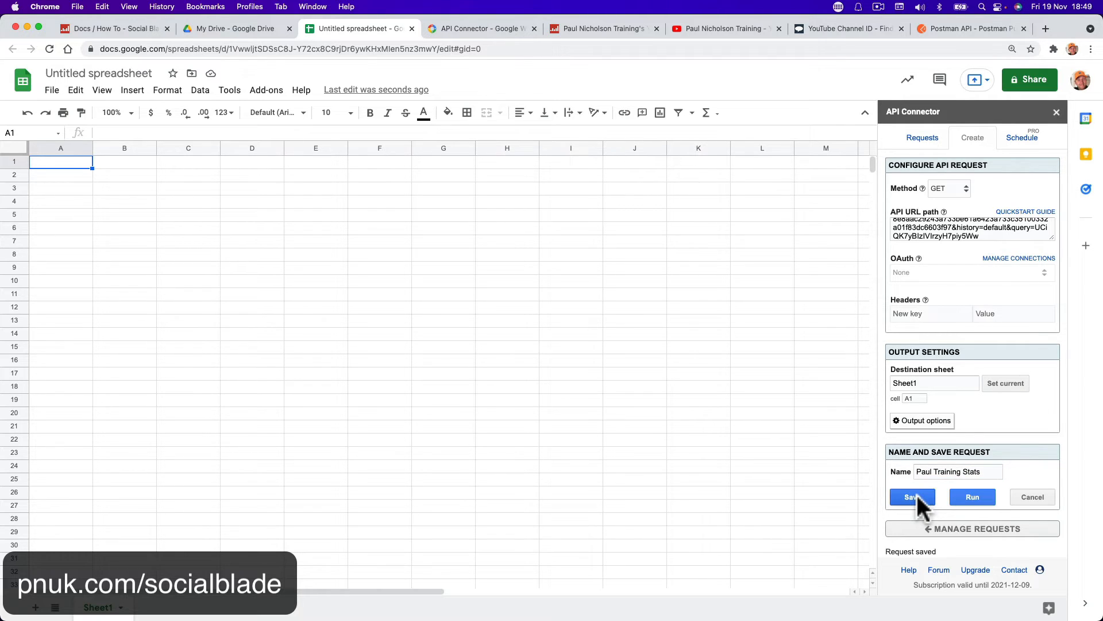
left_click(968, 496)
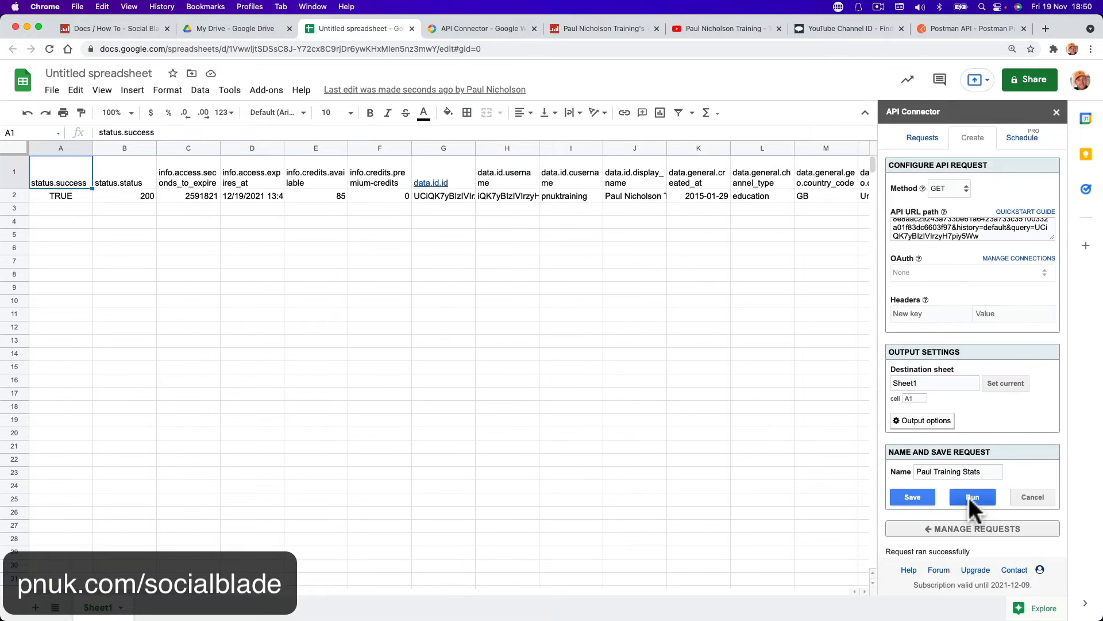
- Examine the imported status, available credits and channel username columns in the sheet
left_click(384, 304)
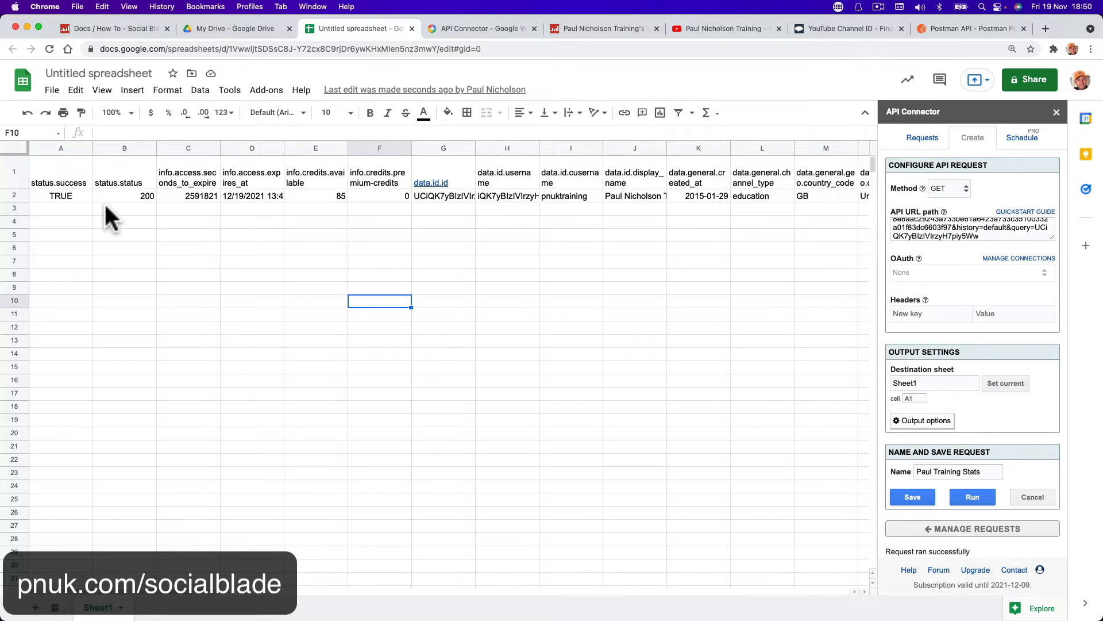
left_click(319, 148)
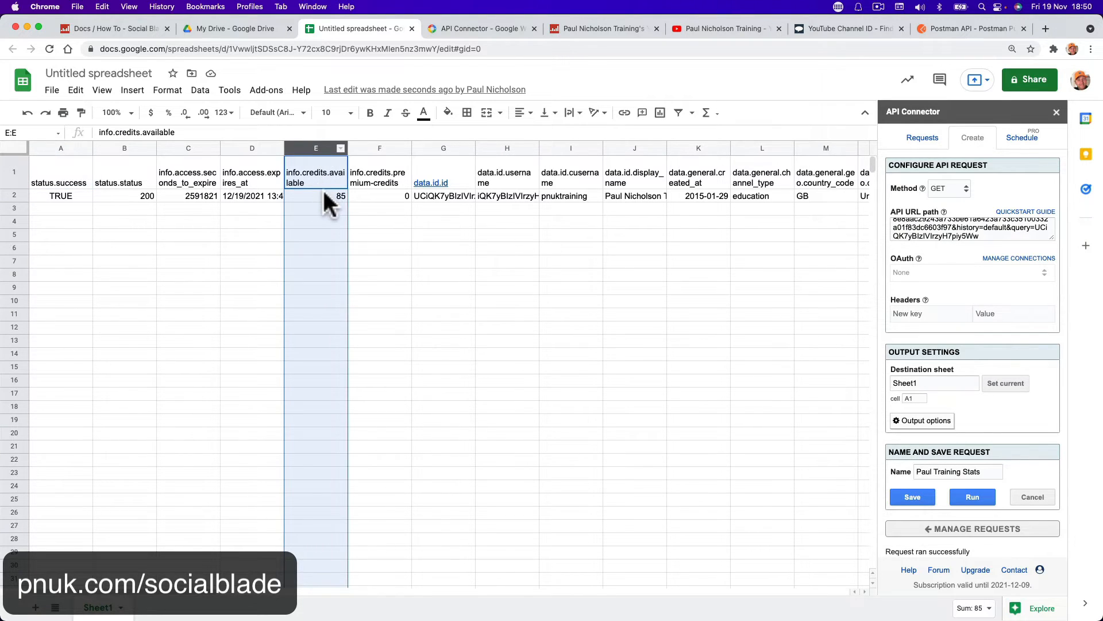
left_click(322, 194)
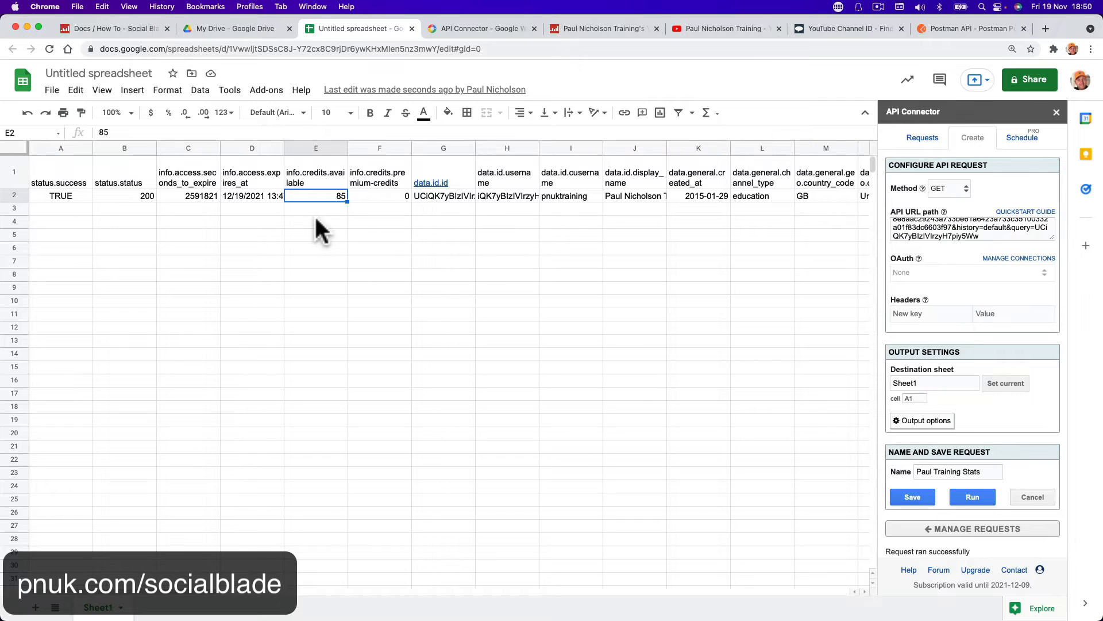
scroll(315, 215, "right", 4)
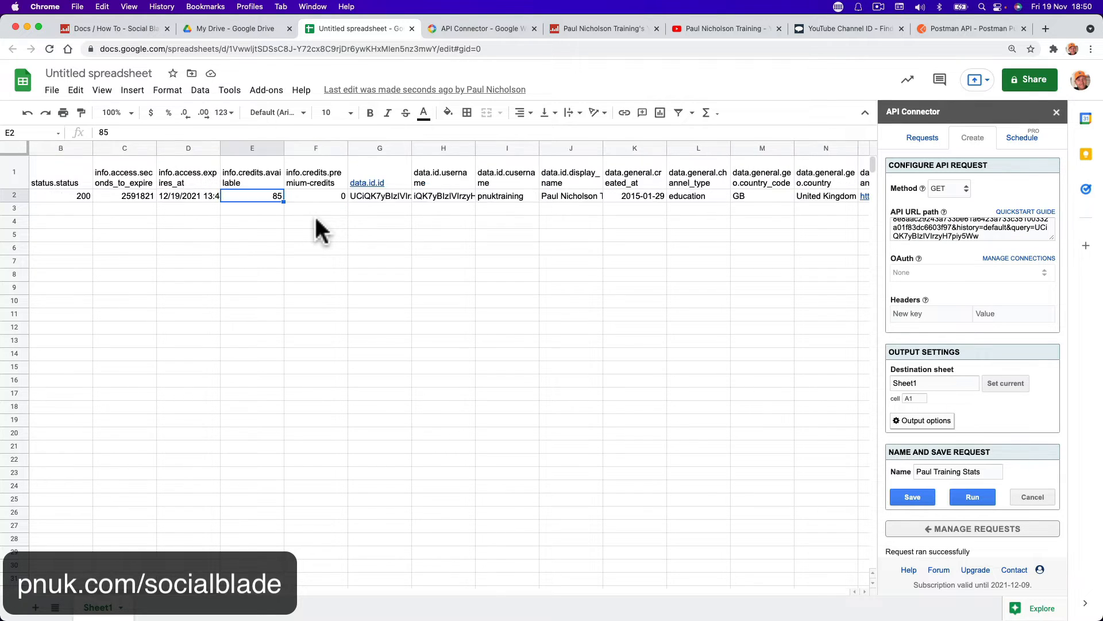
left_click(317, 148)
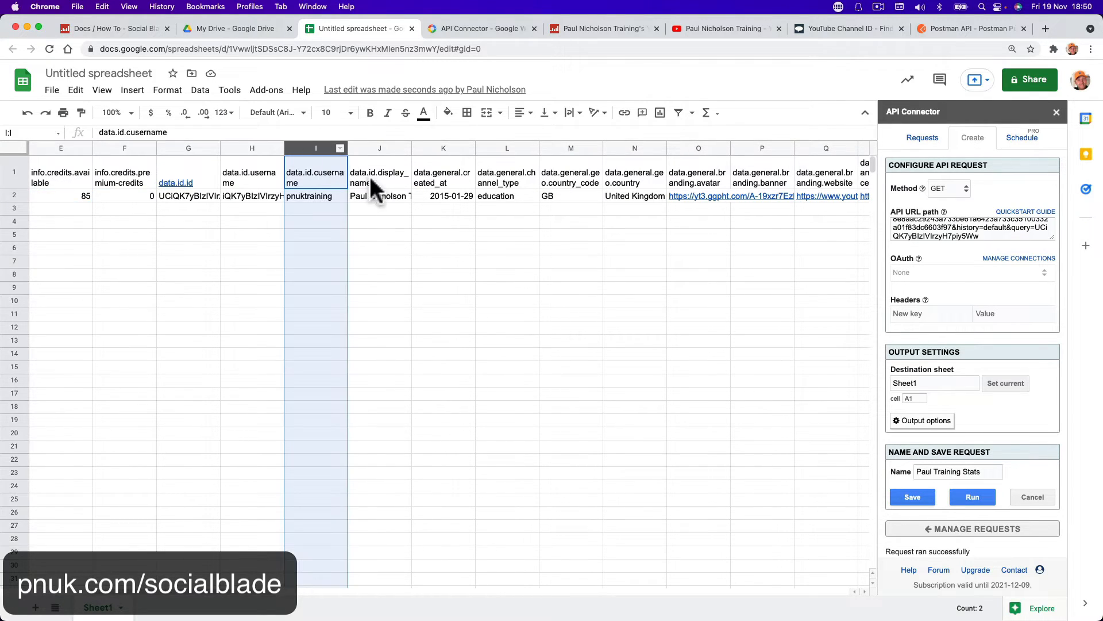
- Fit the widths of the data.id.display_name and data.general.created_at columns to their contents
left_click(401, 148)
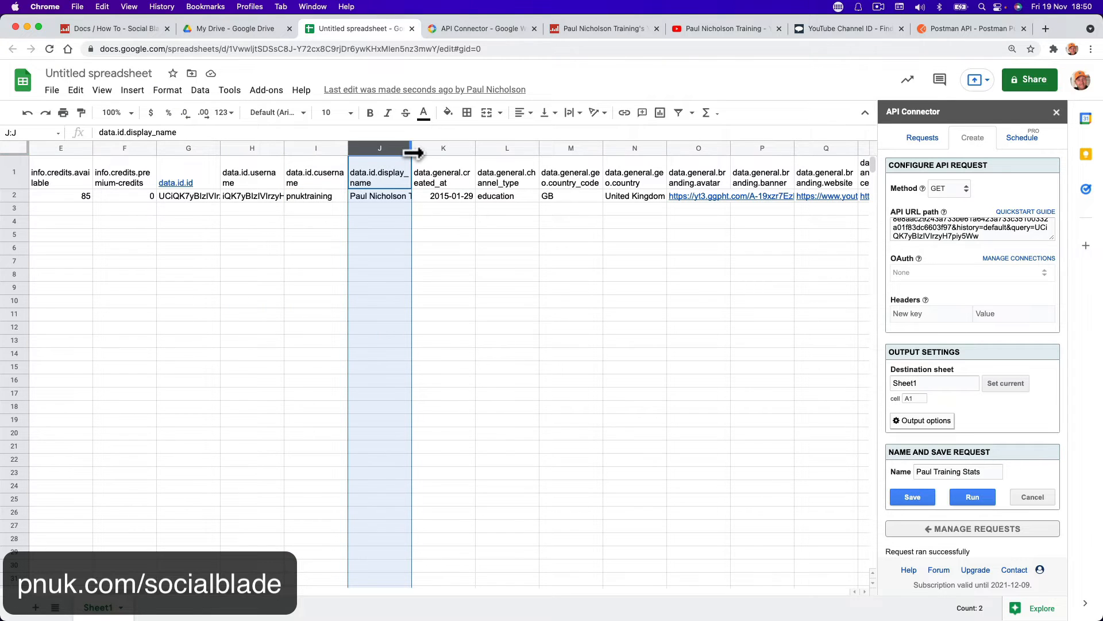
double_click(411, 152)
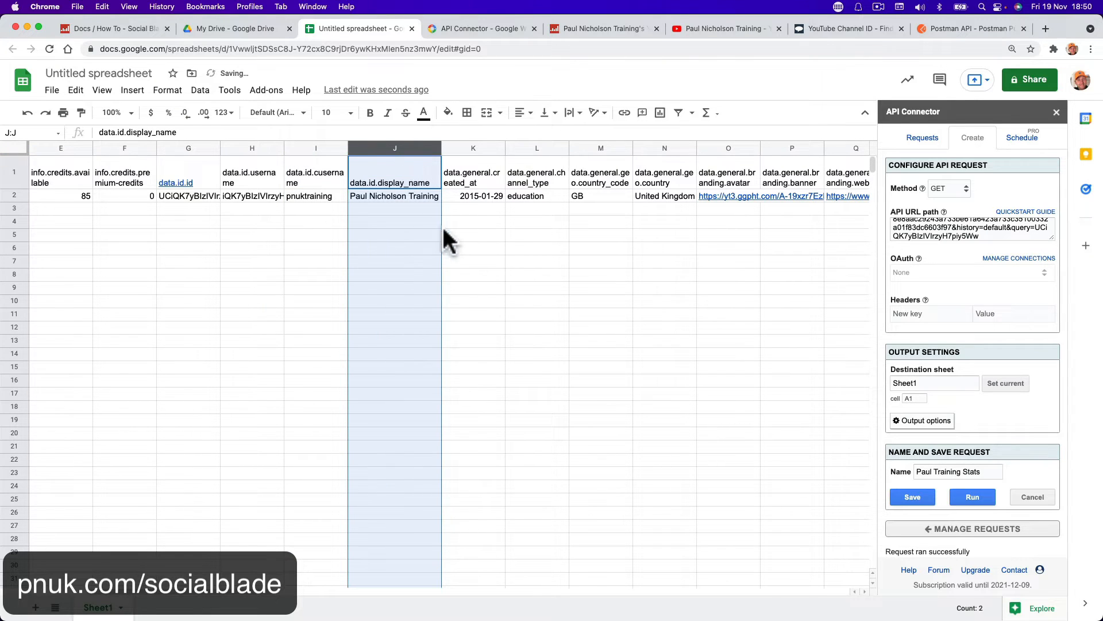
left_click(463, 150)
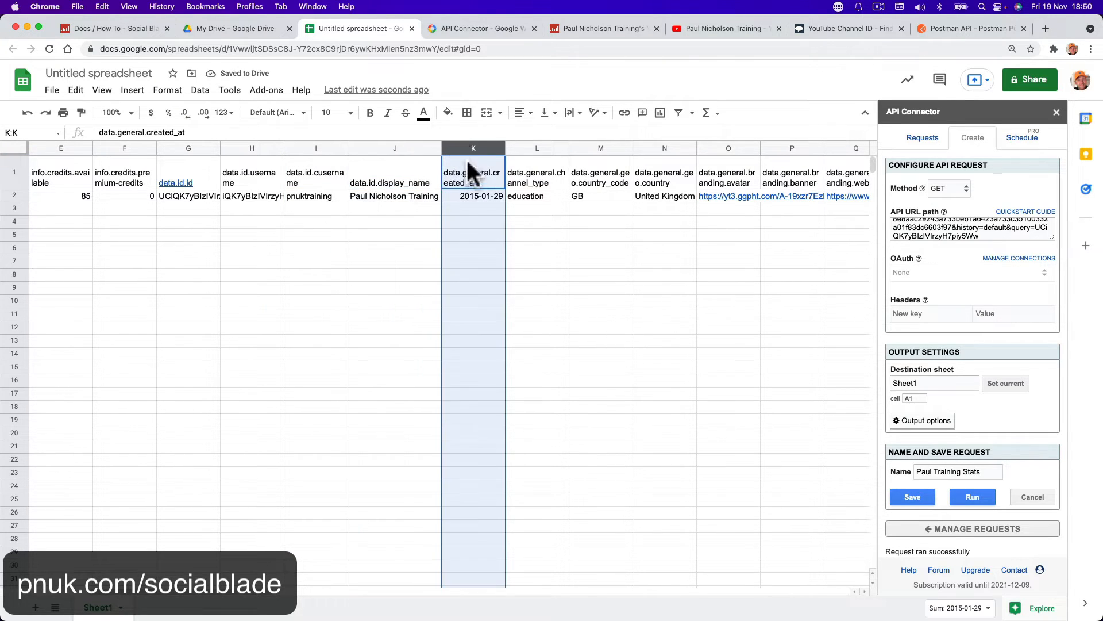
double_click(504, 150)
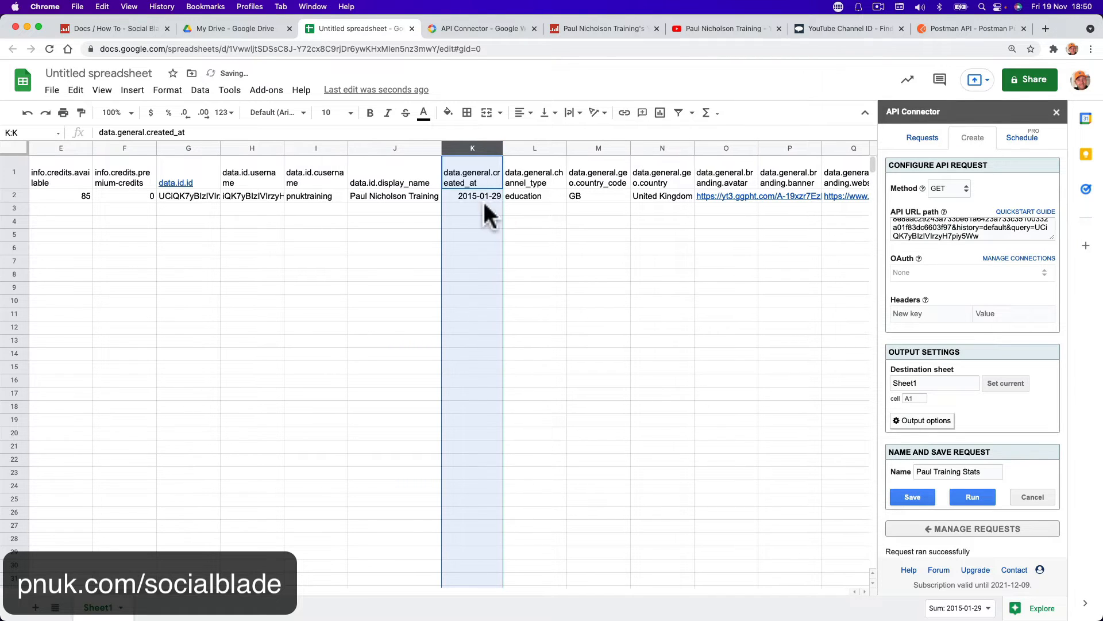
- Open the channel's avatar link from the imported branding data, view the image and close it
scroll(501, 218, "right", 3)
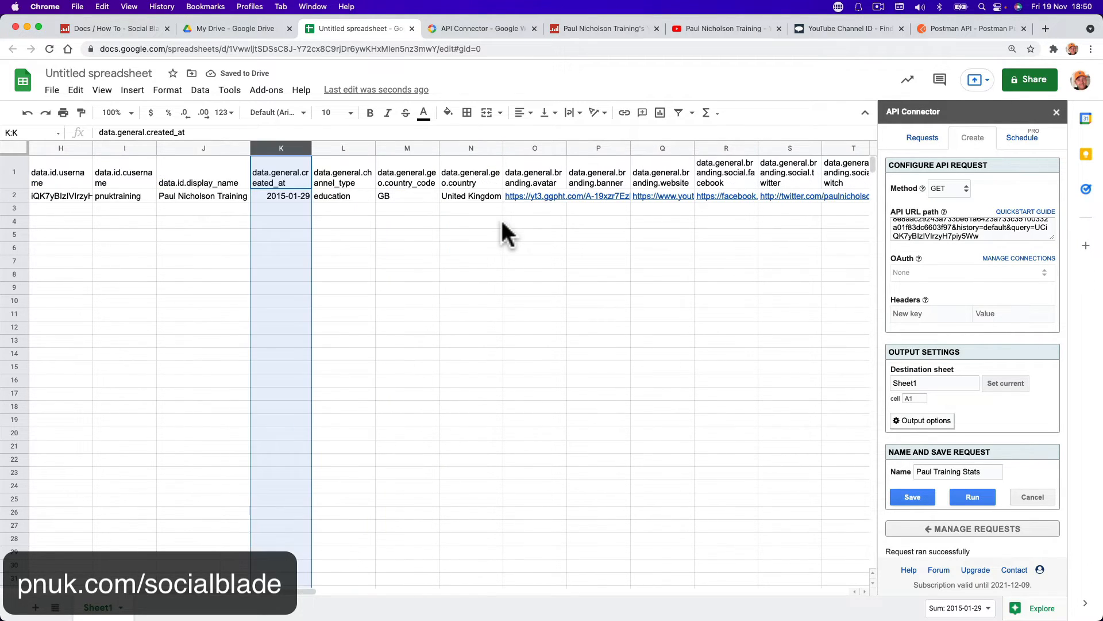
left_click(527, 196)
left_click(555, 222)
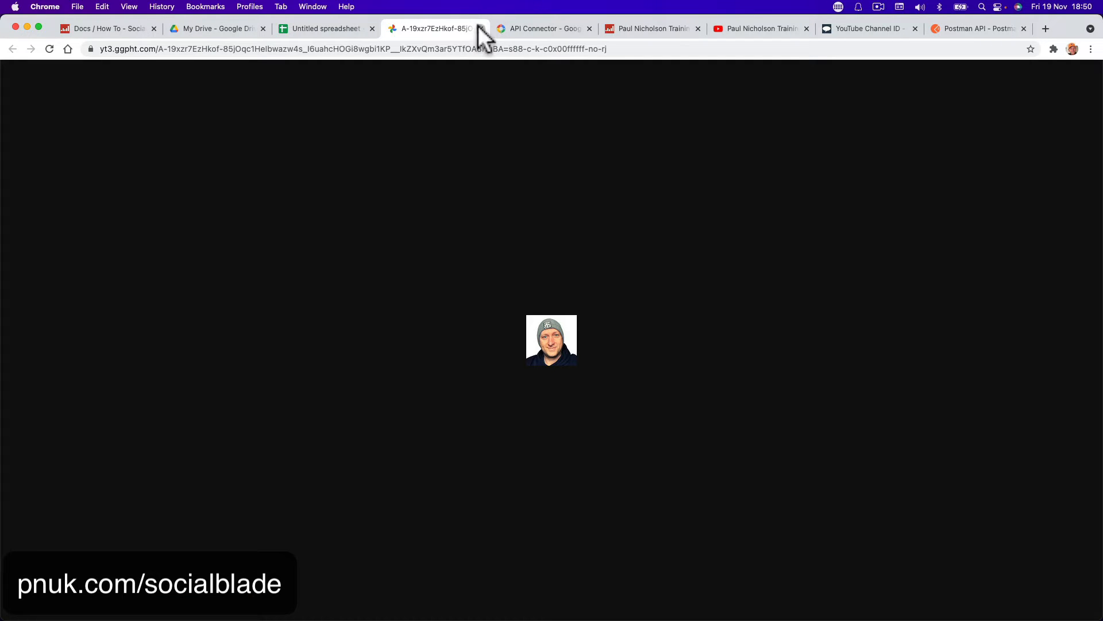
left_click(481, 28)
- Select the banner link cell, view the banner on the Social Blade channel page, then examine the sheet's total statistics and growth columns
left_click(543, 197)
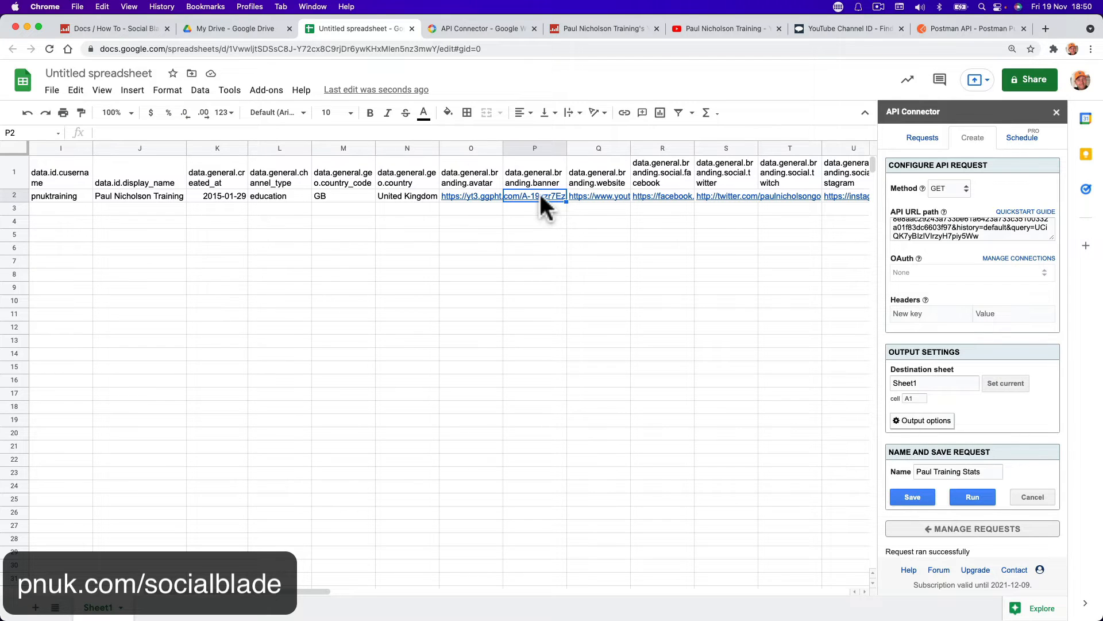
left_click(595, 28)
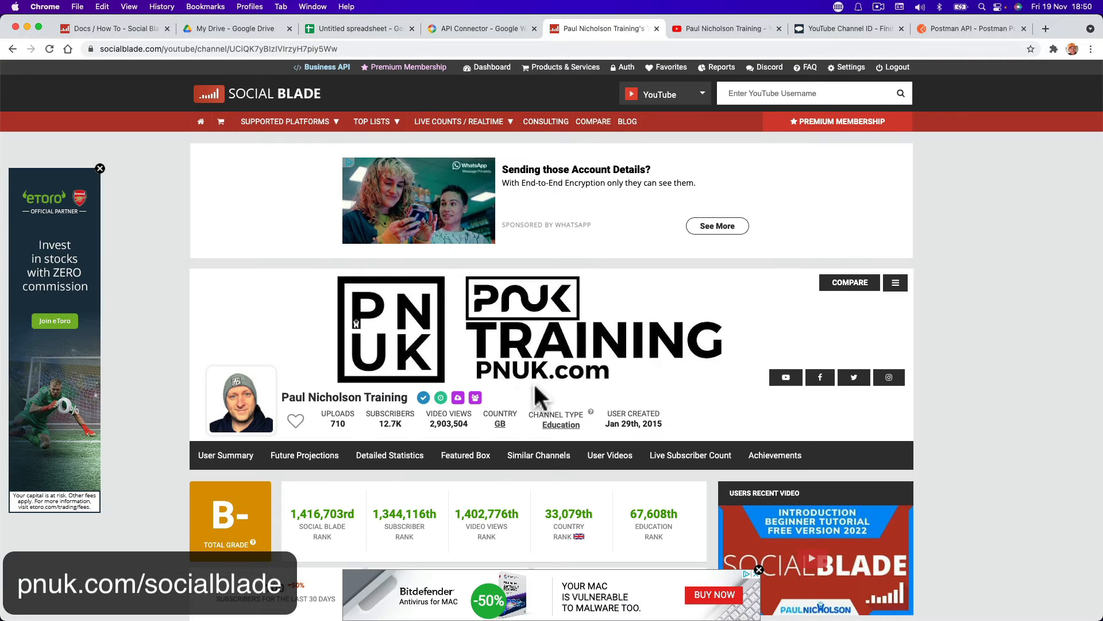
left_click(374, 29)
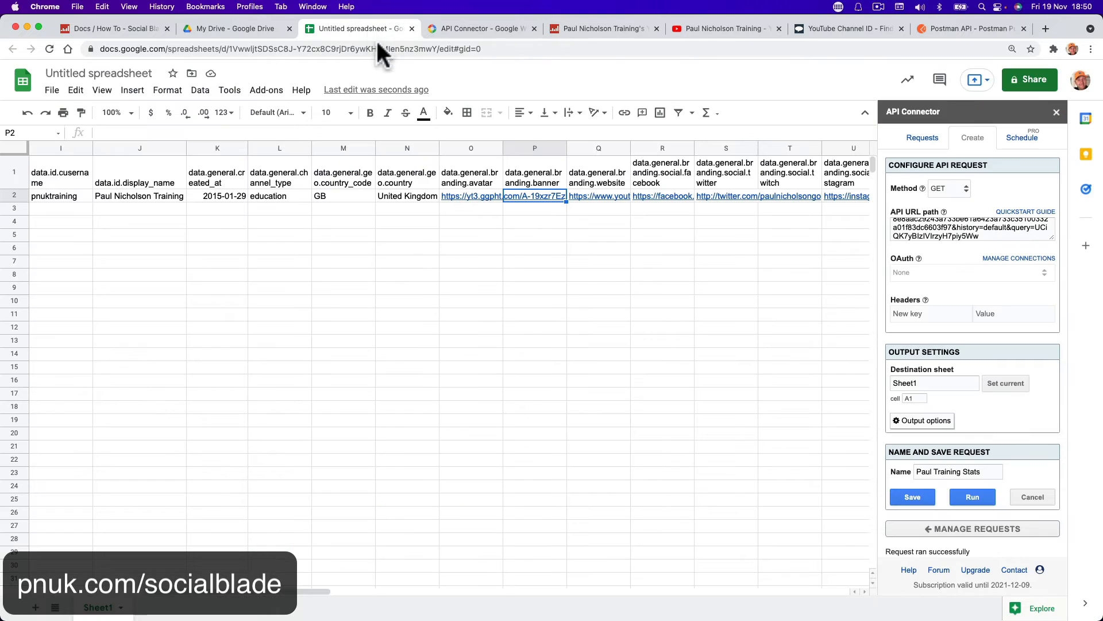
scroll(577, 242, "right", 10)
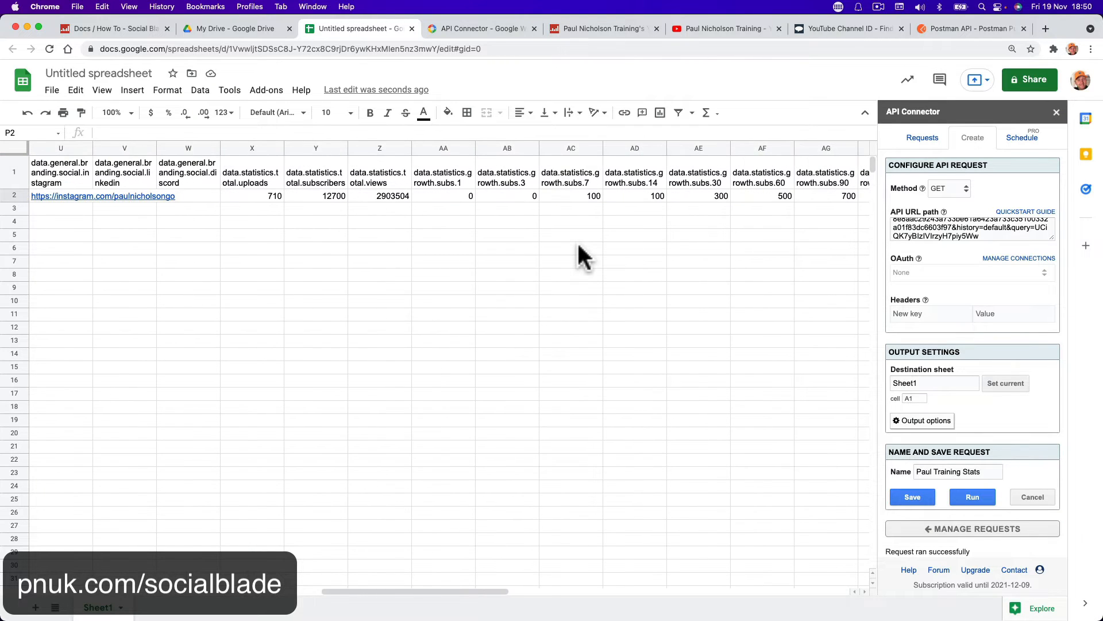
scroll(486, 196, "right", 12)
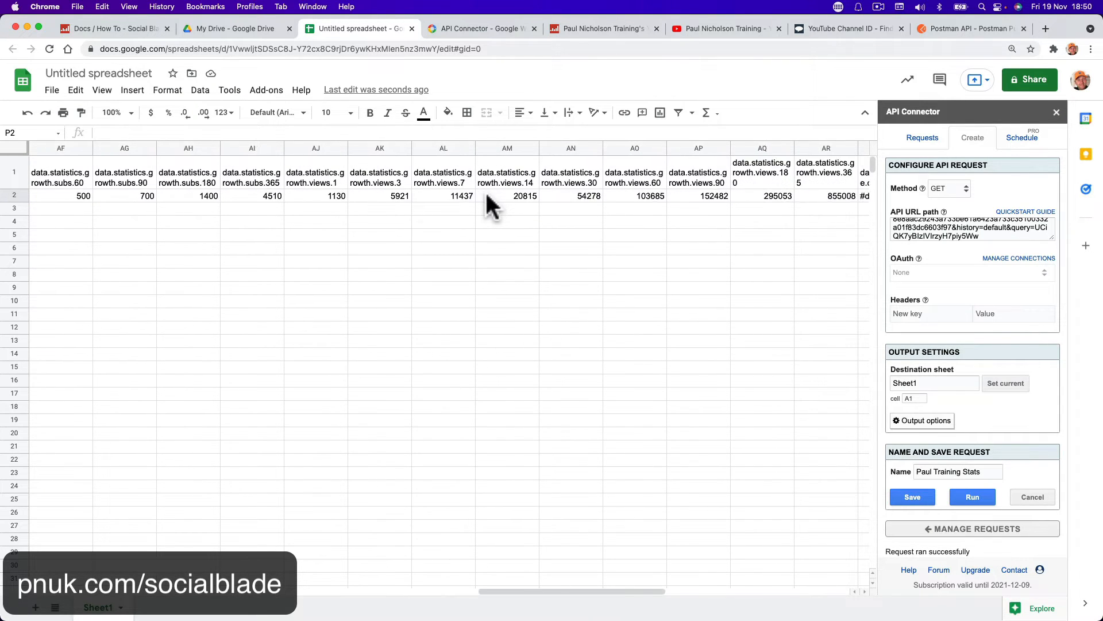
- Examine the imported daily date, subscriber and view data in columns BC to BE, from the newest to the oldest date
scroll(486, 206, "right", 8)
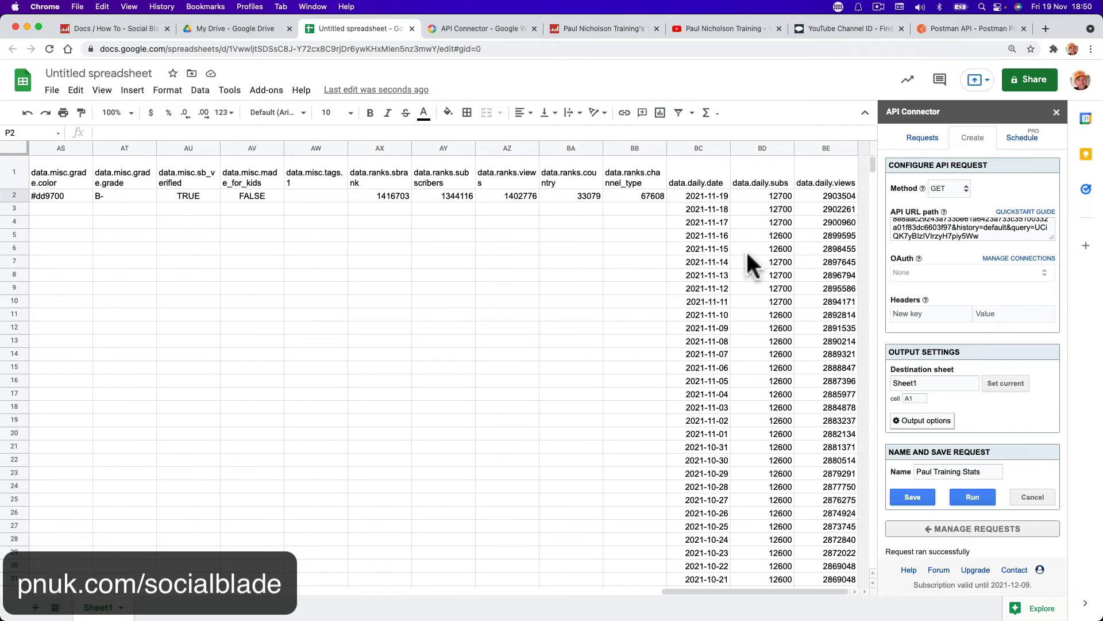
scroll(679, 296, "down", 6)
scroll(678, 296, "up", 1)
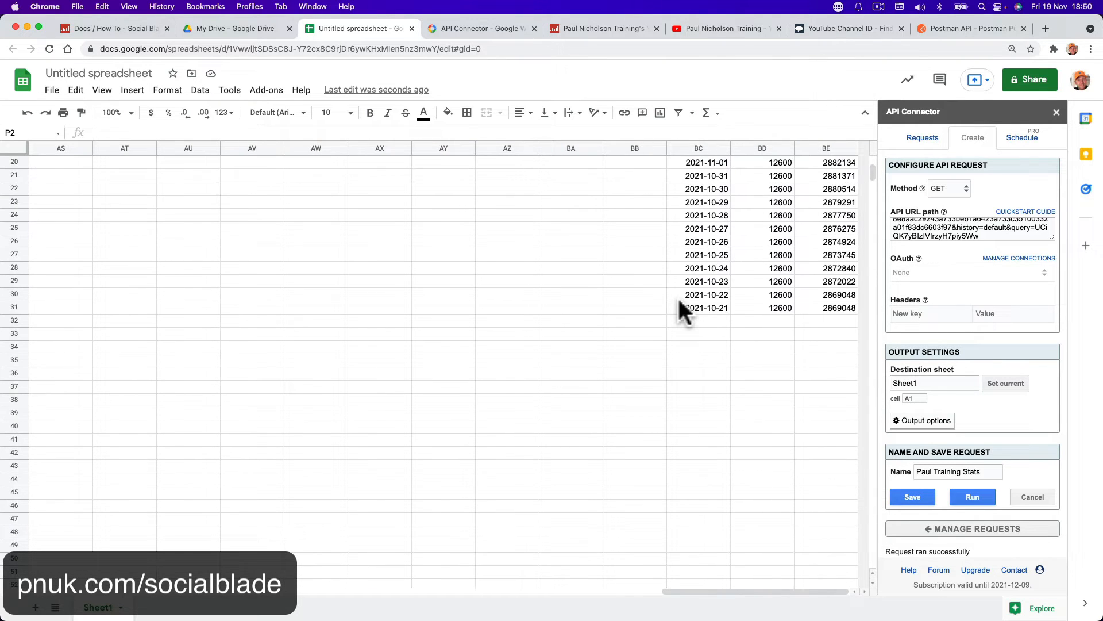
left_click(679, 306)
scroll(657, 259, "up", 6)
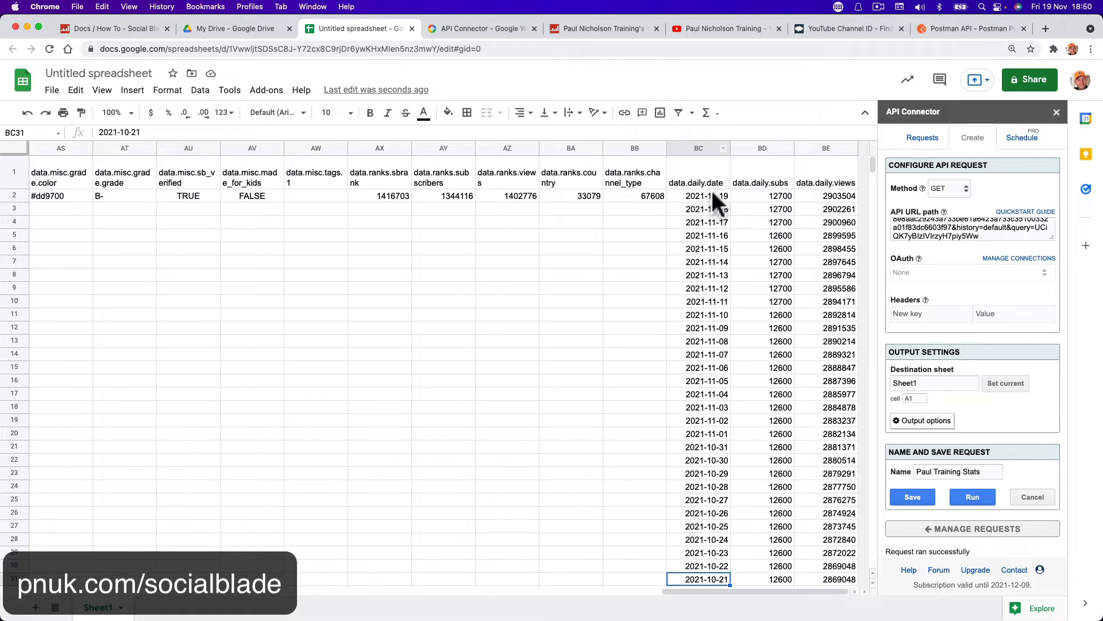
scroll(726, 403, "down", 1)
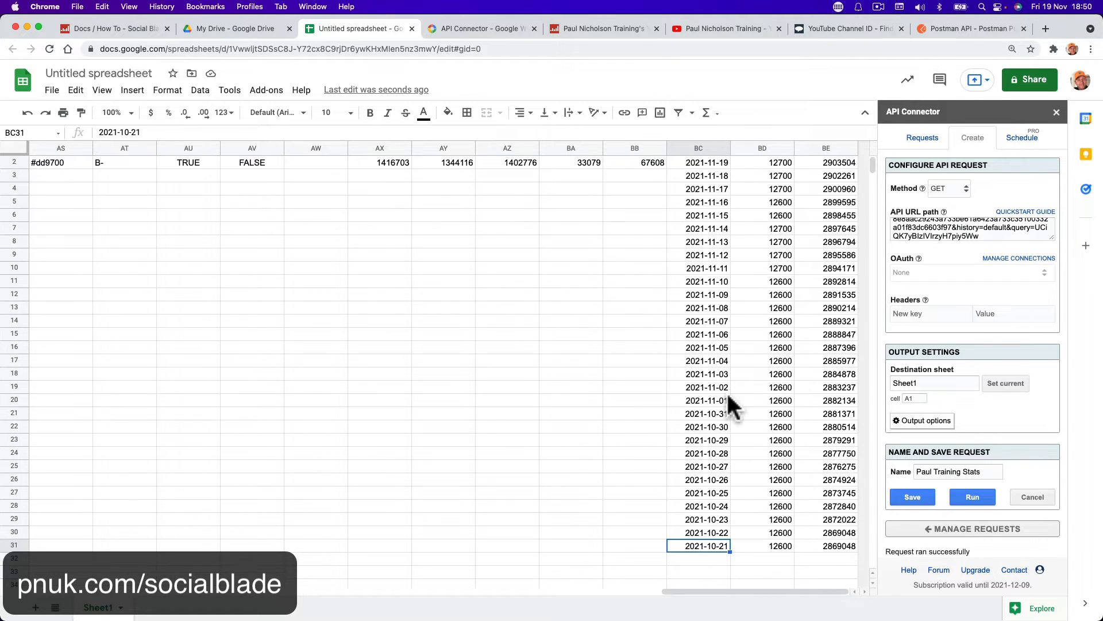
scroll(727, 301, "up", 1)
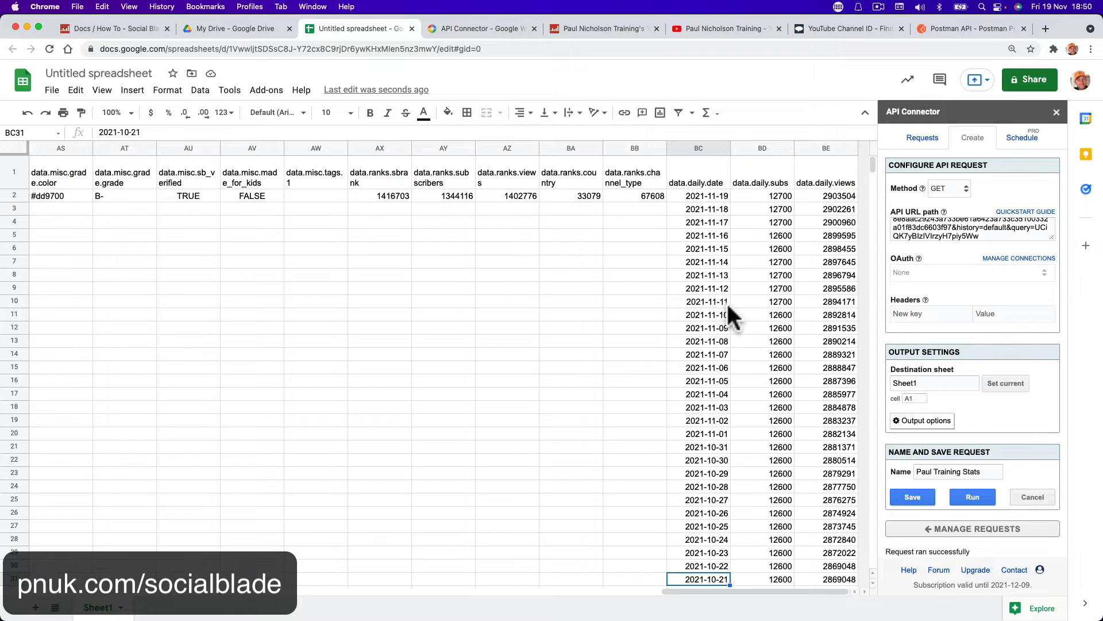
left_click(705, 195)
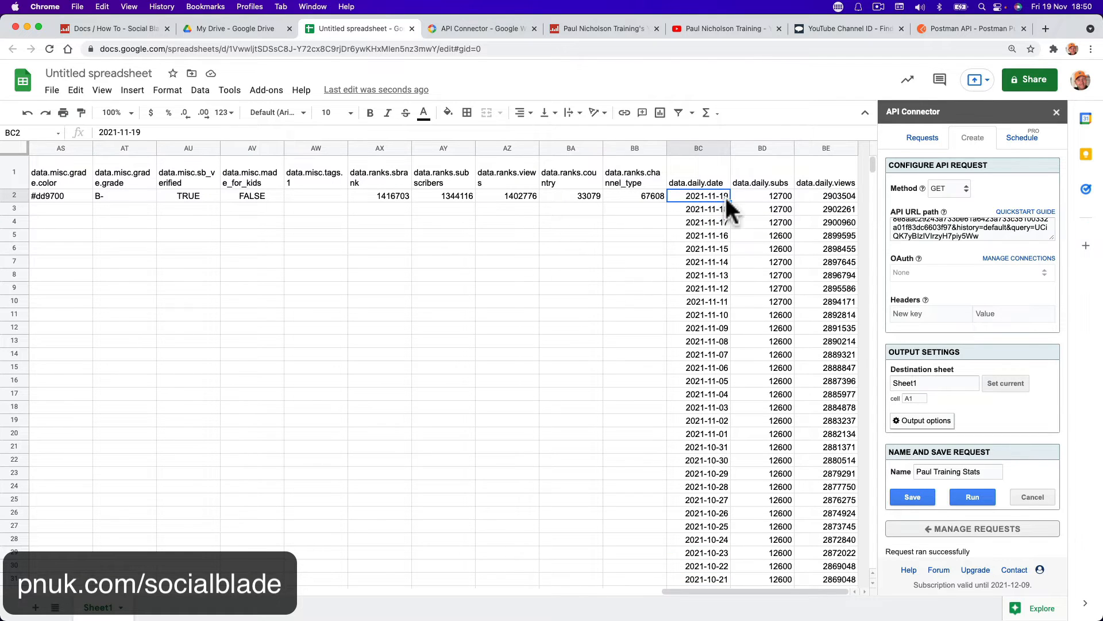
scroll(743, 332, "down", 7)
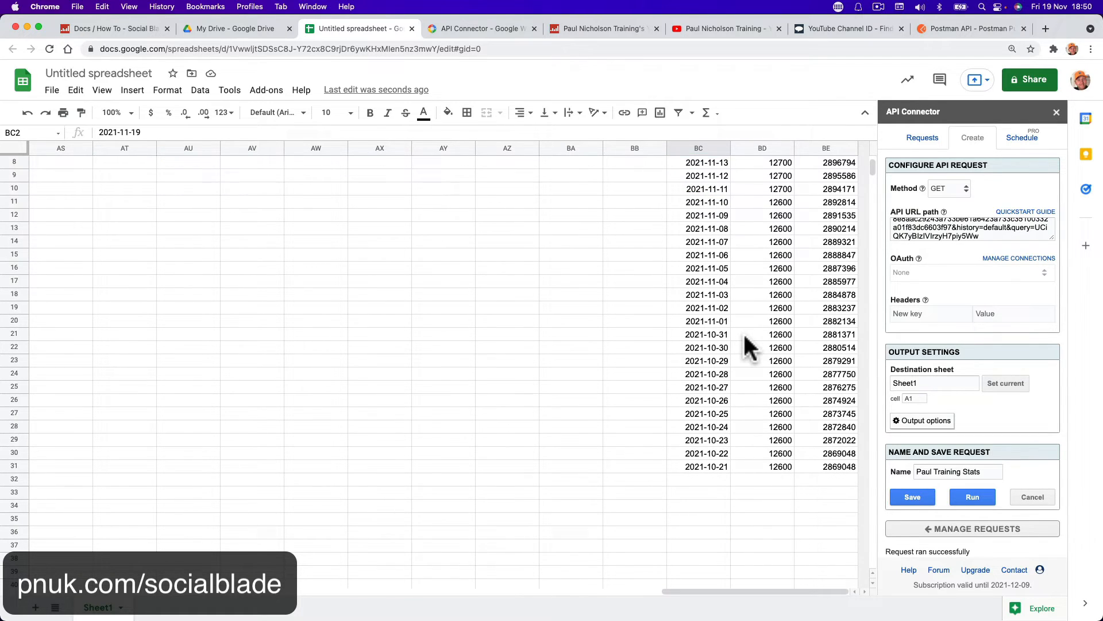
left_click(697, 466)
scroll(629, 463, "up", 5)
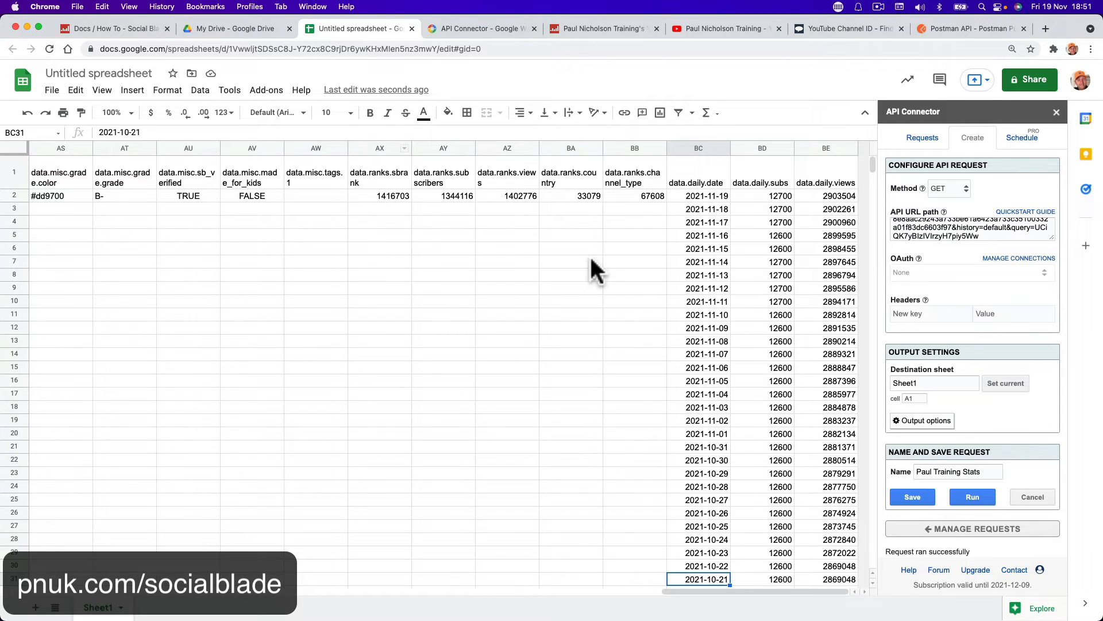
scroll(744, 365, "down", 5)
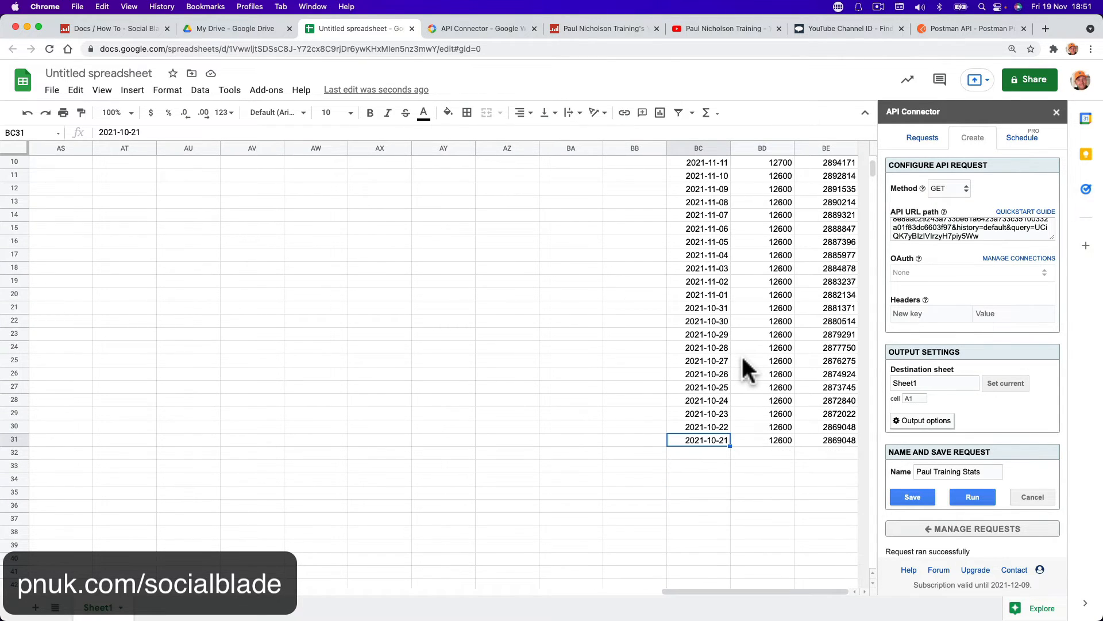
scroll(742, 361, "up", 3)
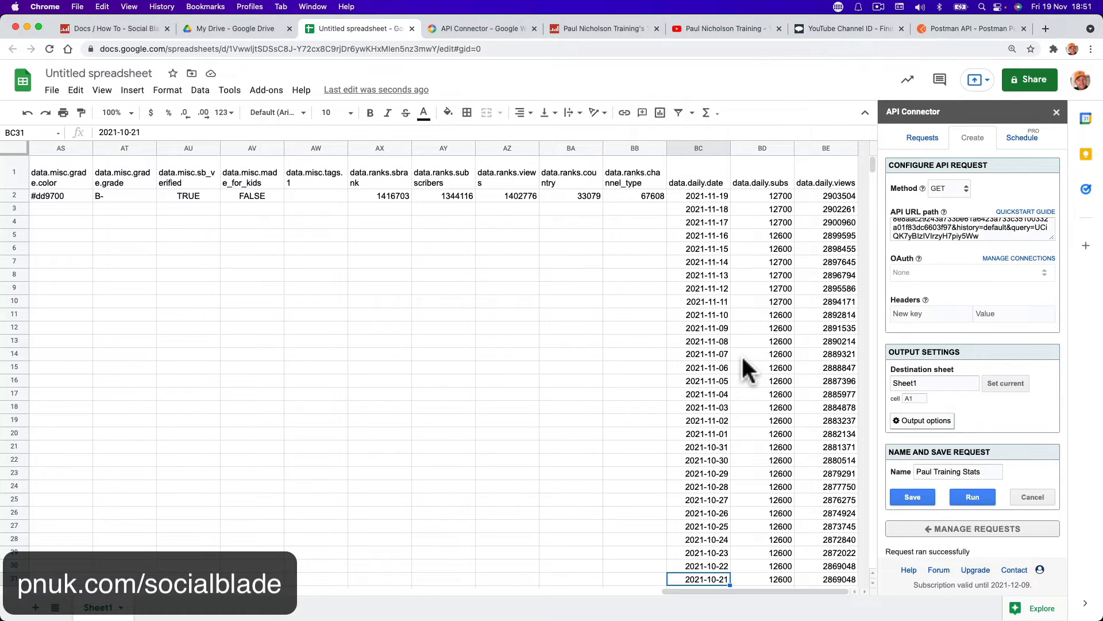
scroll(741, 354, "down", 2)
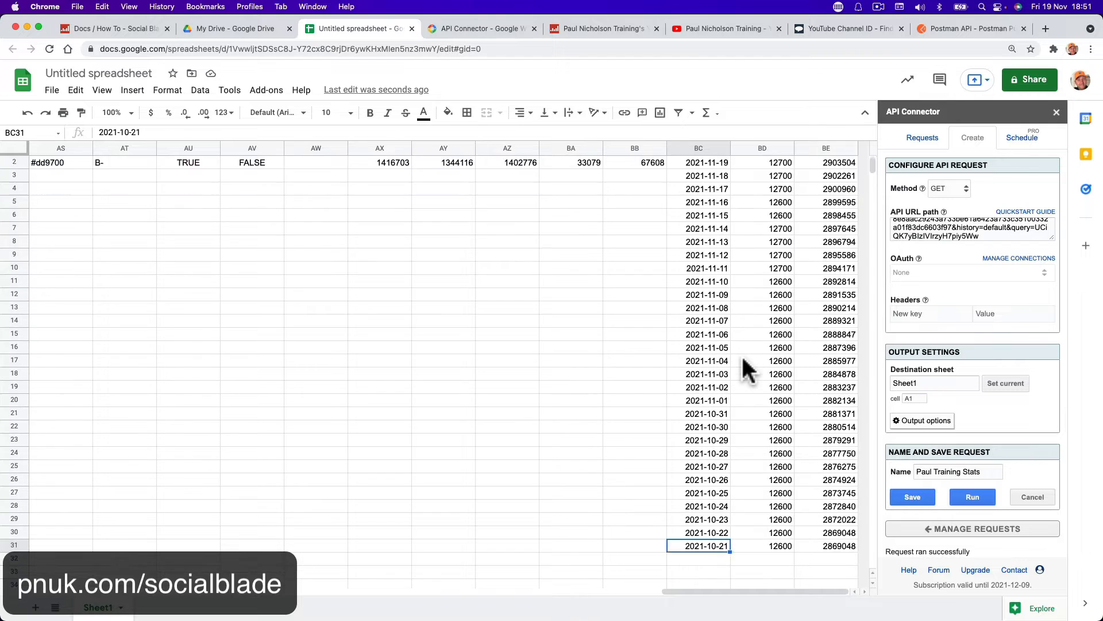
scroll(741, 354, "up", 2)
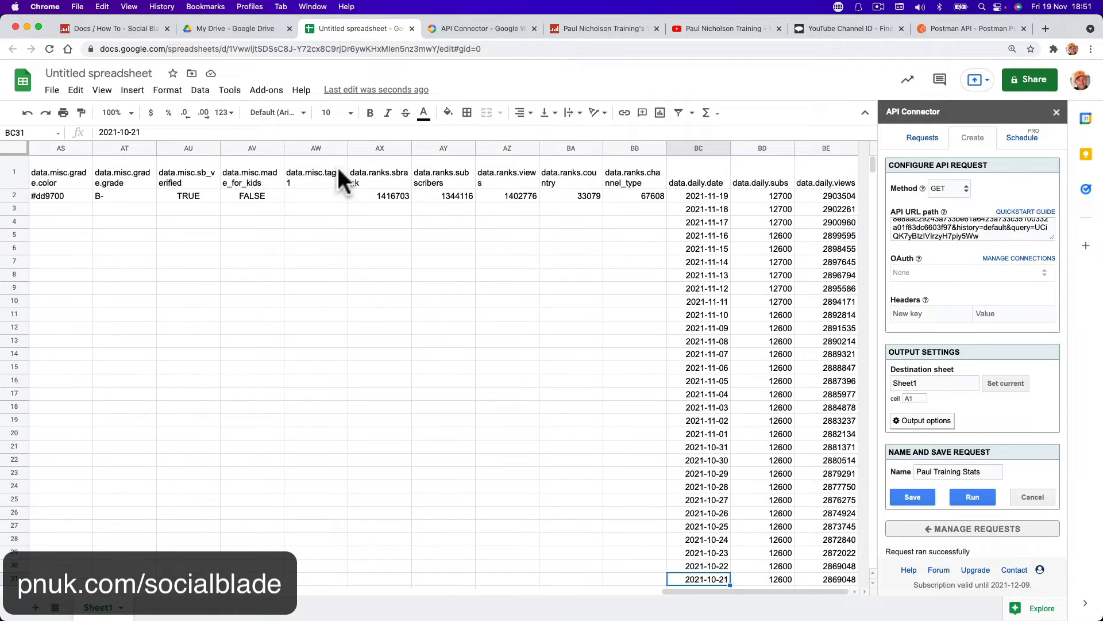
- Review the optional history parameters in the Social Blade API docs, including archive and vault, and reload the page to refresh the credit balance
left_click(122, 32)
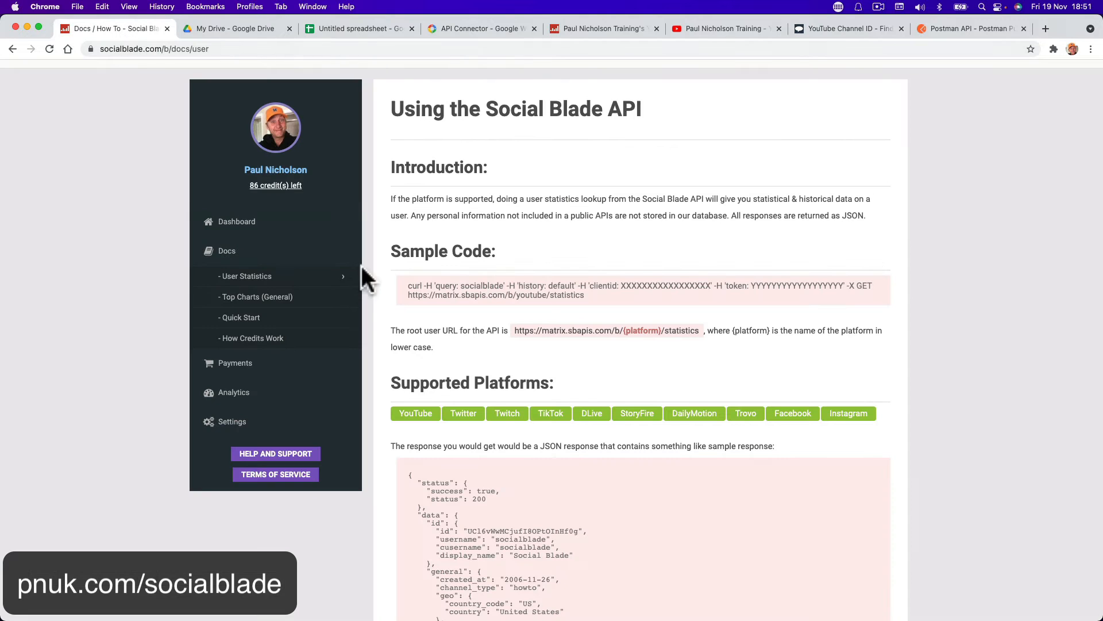
scroll(628, 475, "down", 8)
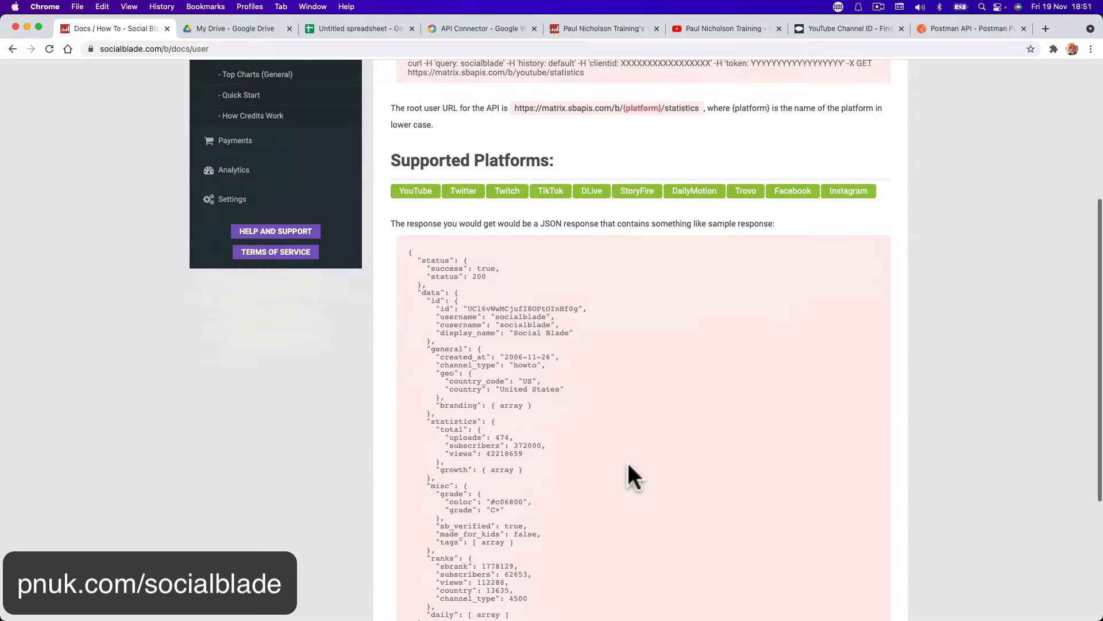
scroll(632, 475, "up", 1)
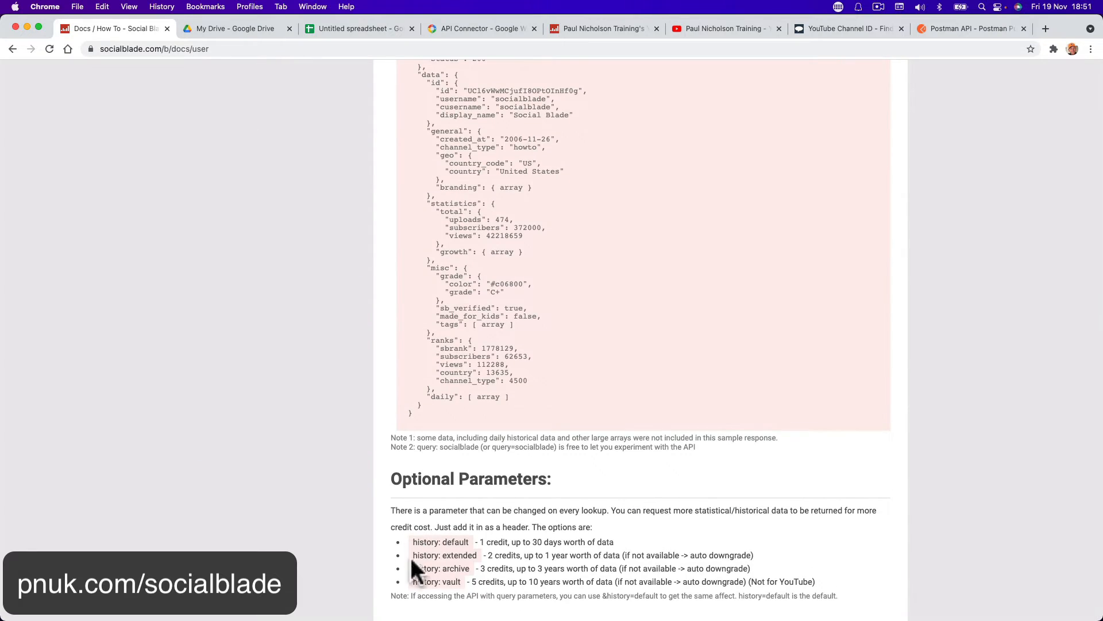
left_click_drag(414, 582, 471, 581)
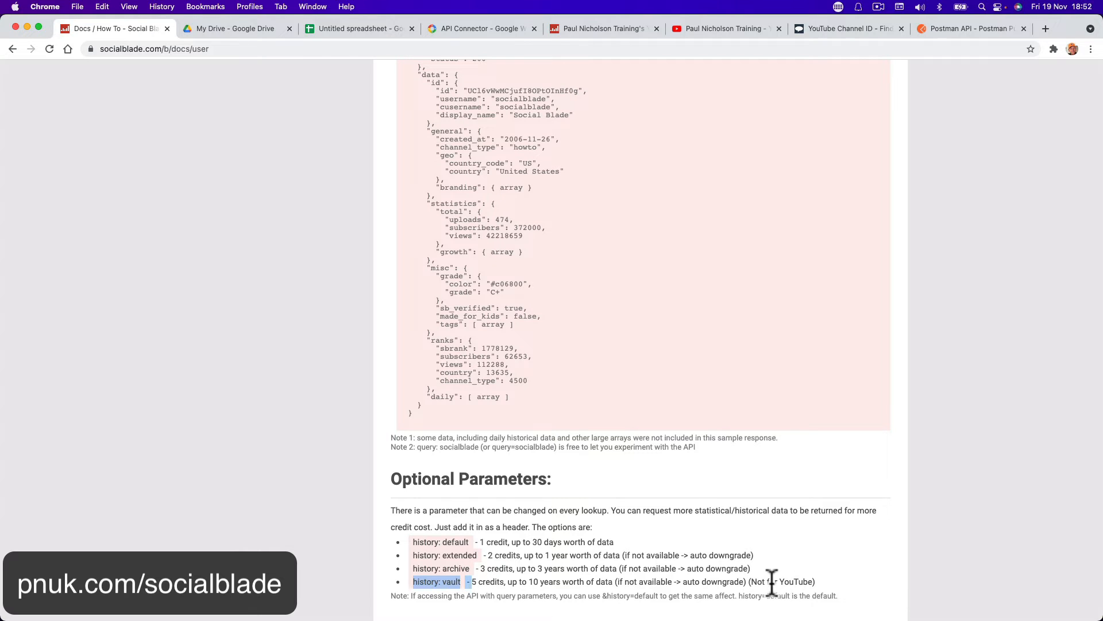
left_click_drag(751, 582, 816, 583)
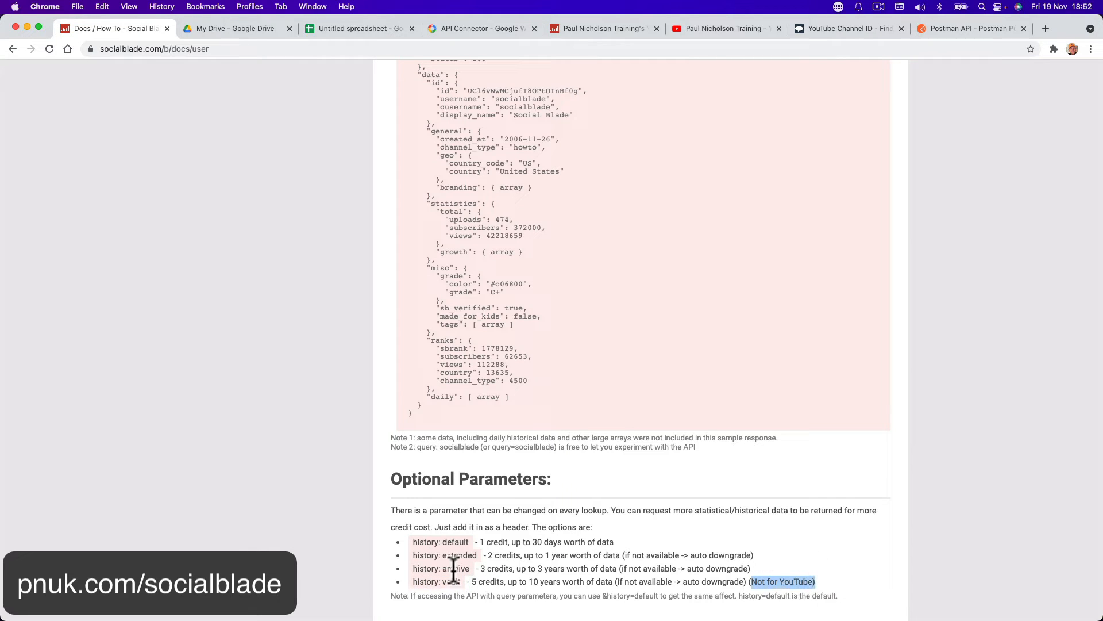
left_click_drag(443, 569, 470, 572)
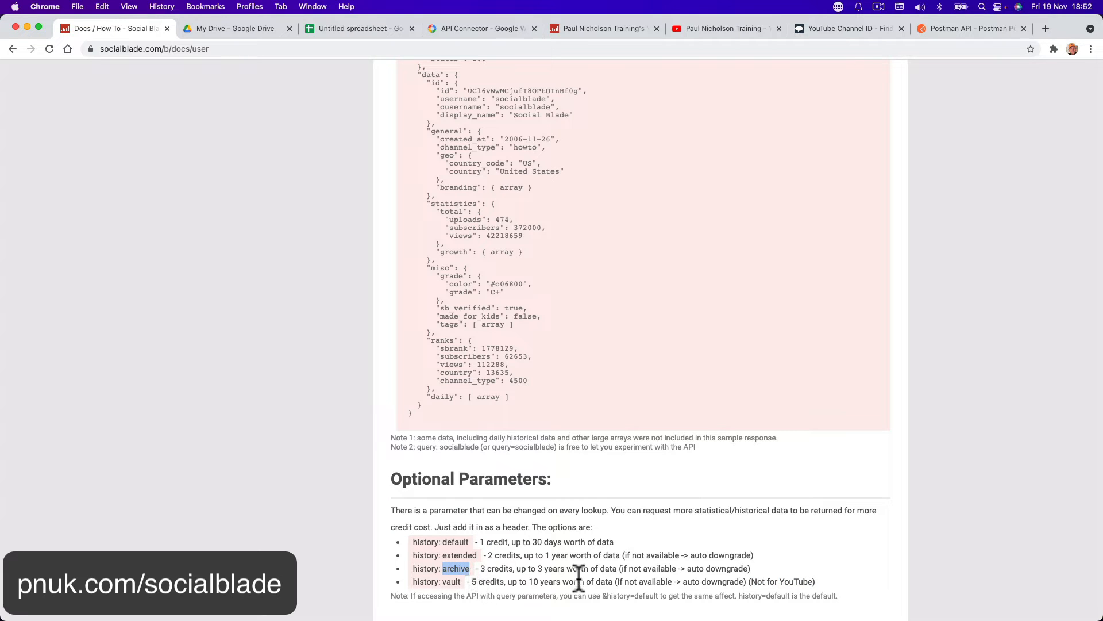
scroll(517, 549, "up", 10)
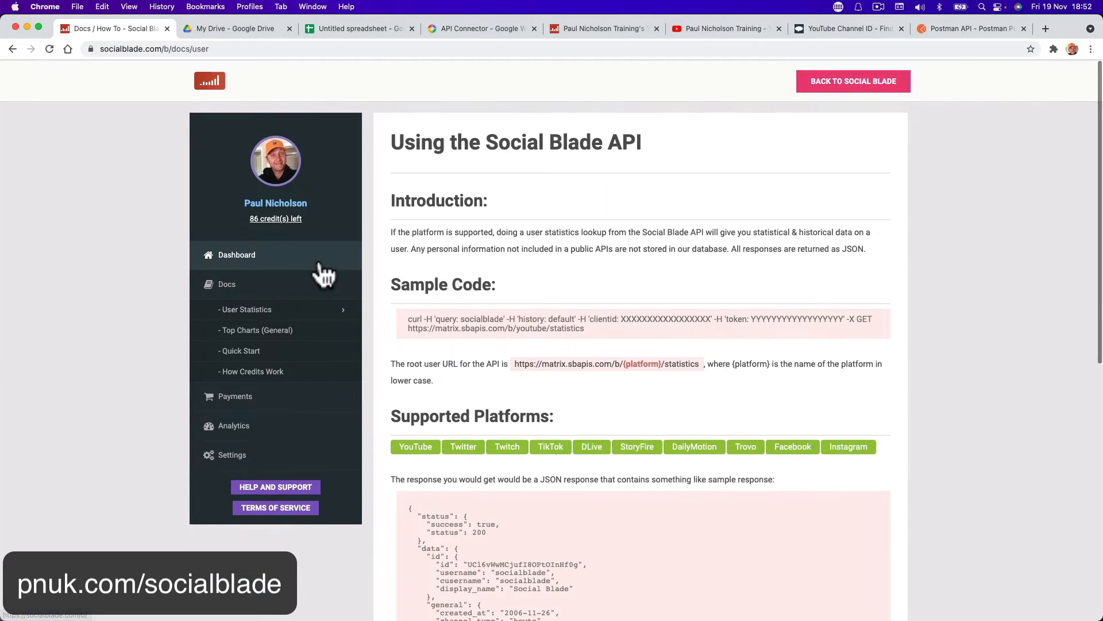
left_click(49, 47)
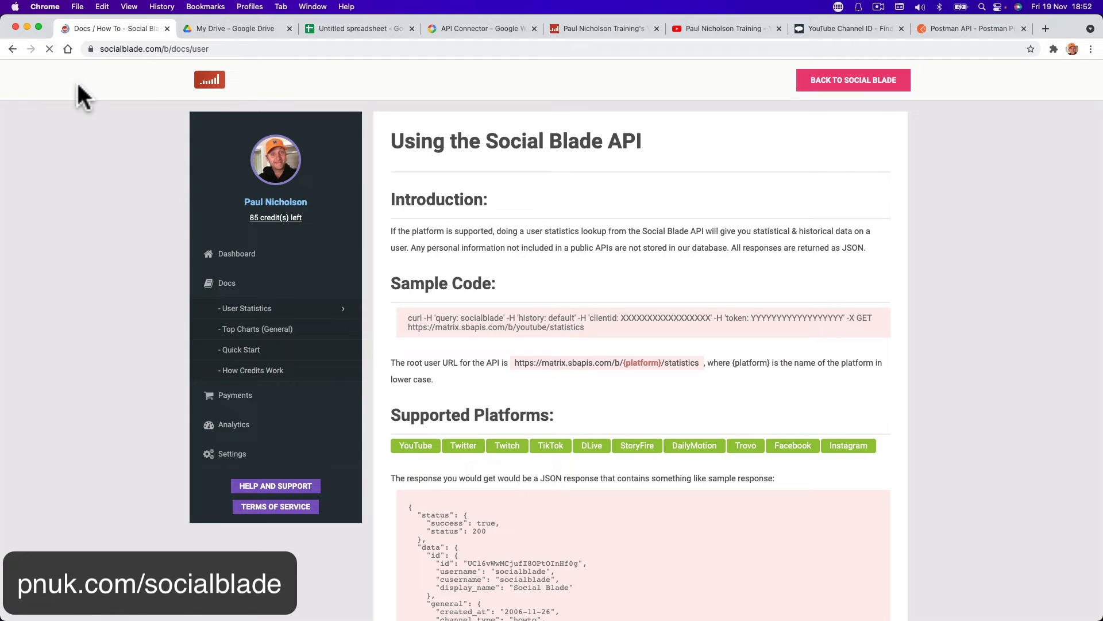
- Switch to Postman, send the request with history set to archive, and check the remaining credits on the Social Blade docs page
left_click(584, 595)
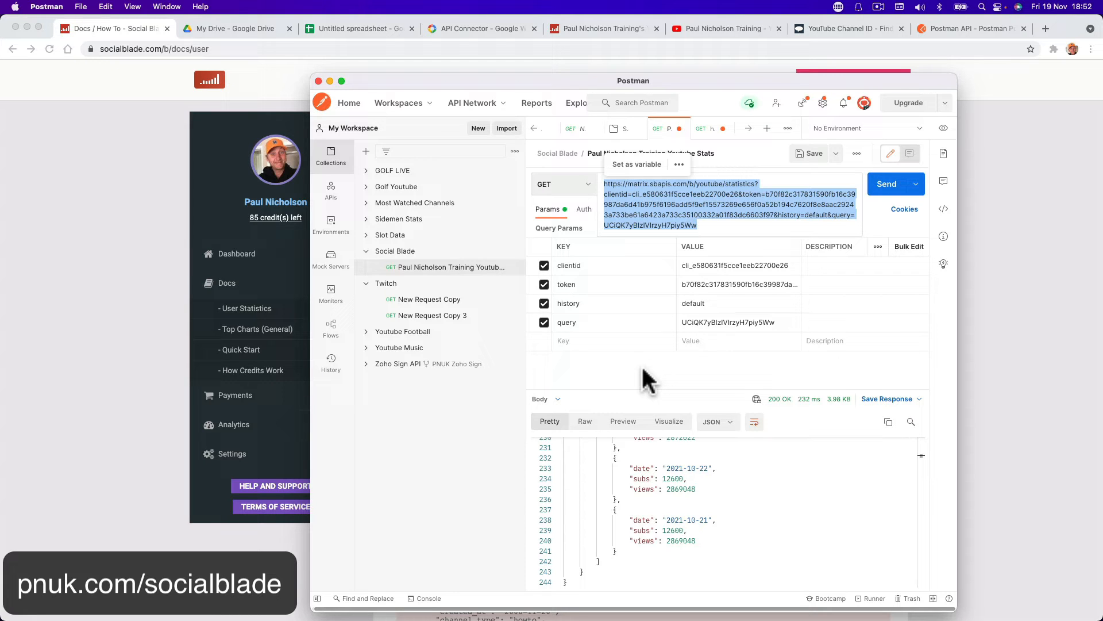
left_click(698, 305)
double_click(703, 304)
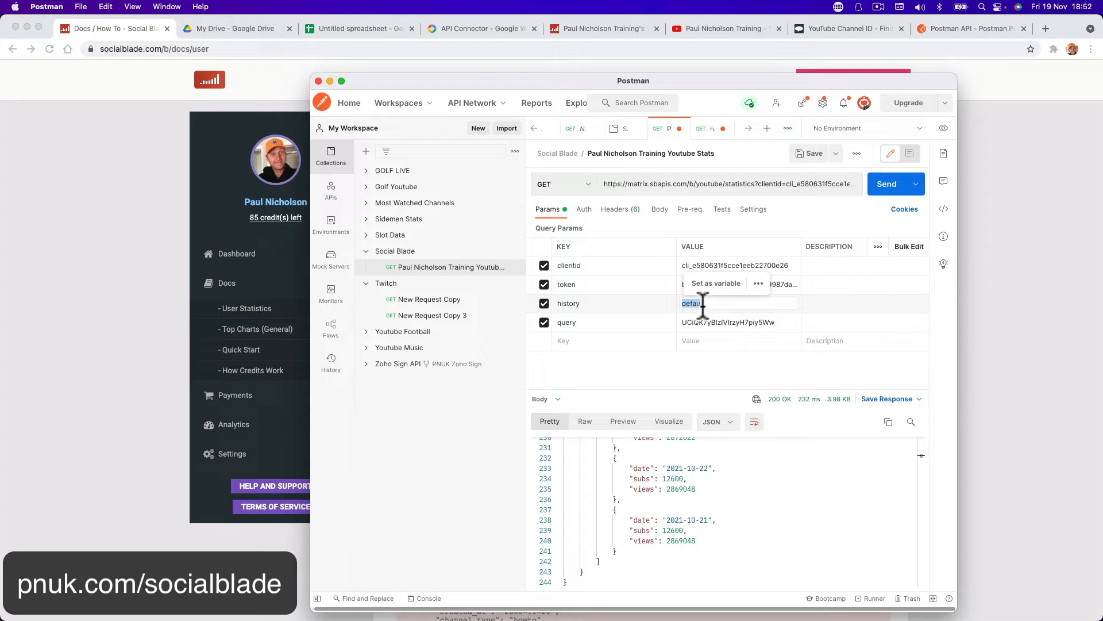
type("archive")
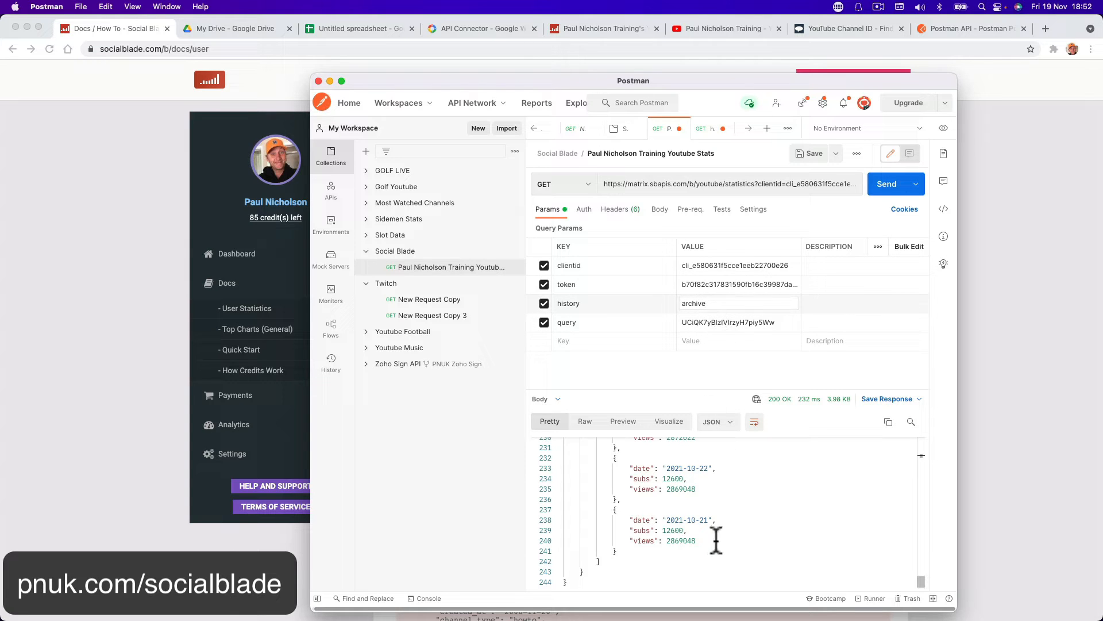
scroll(729, 529, "up", 20)
scroll(729, 530, "up", 2)
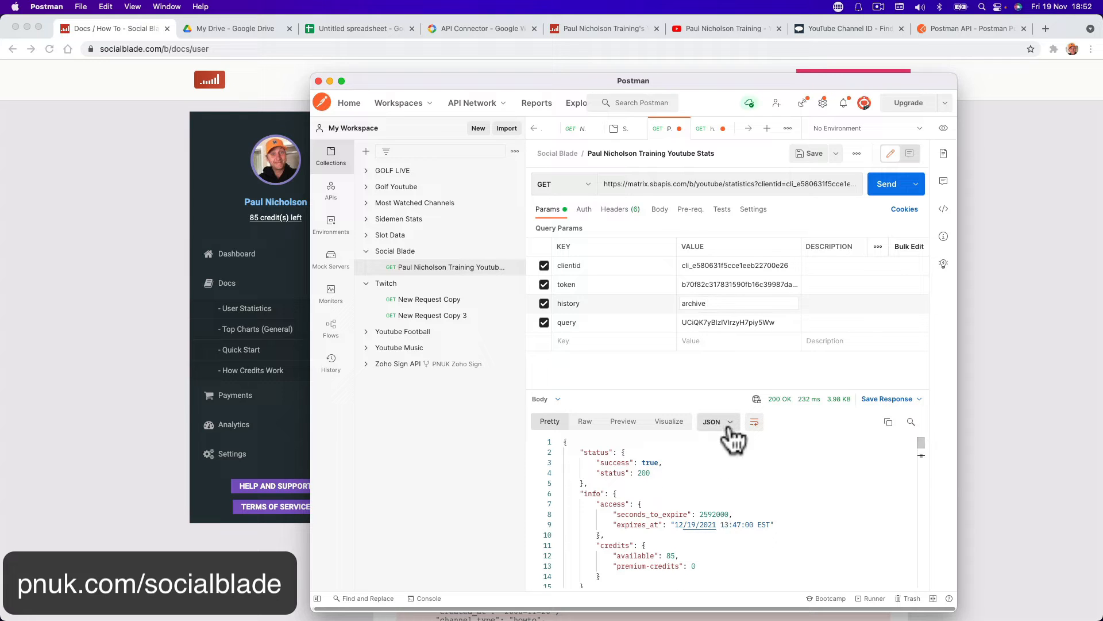
left_click(883, 183)
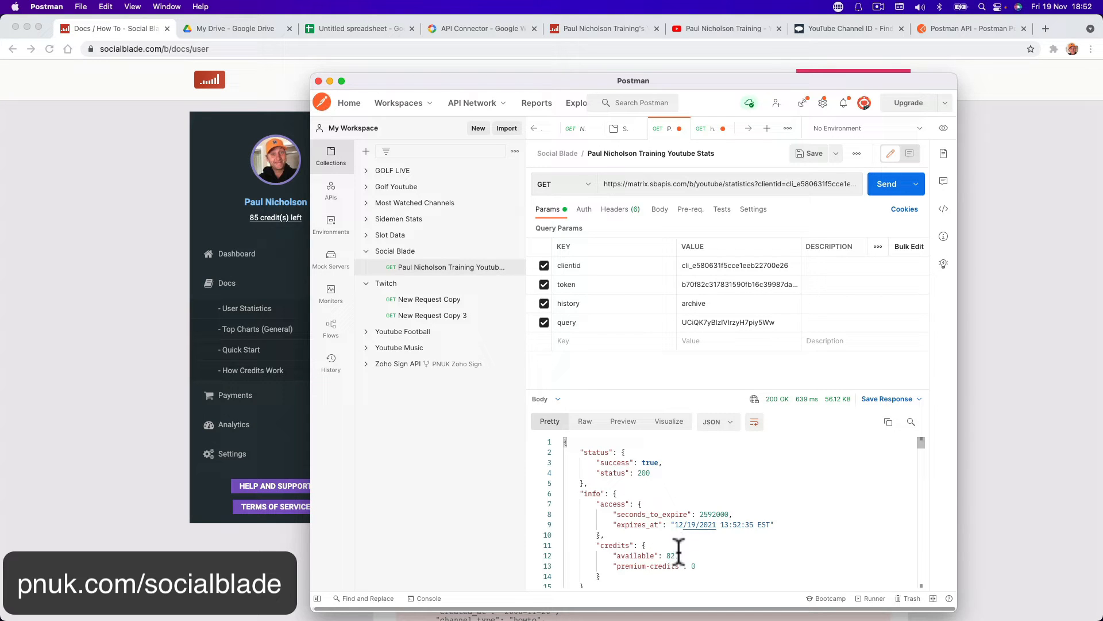
left_click(115, 161)
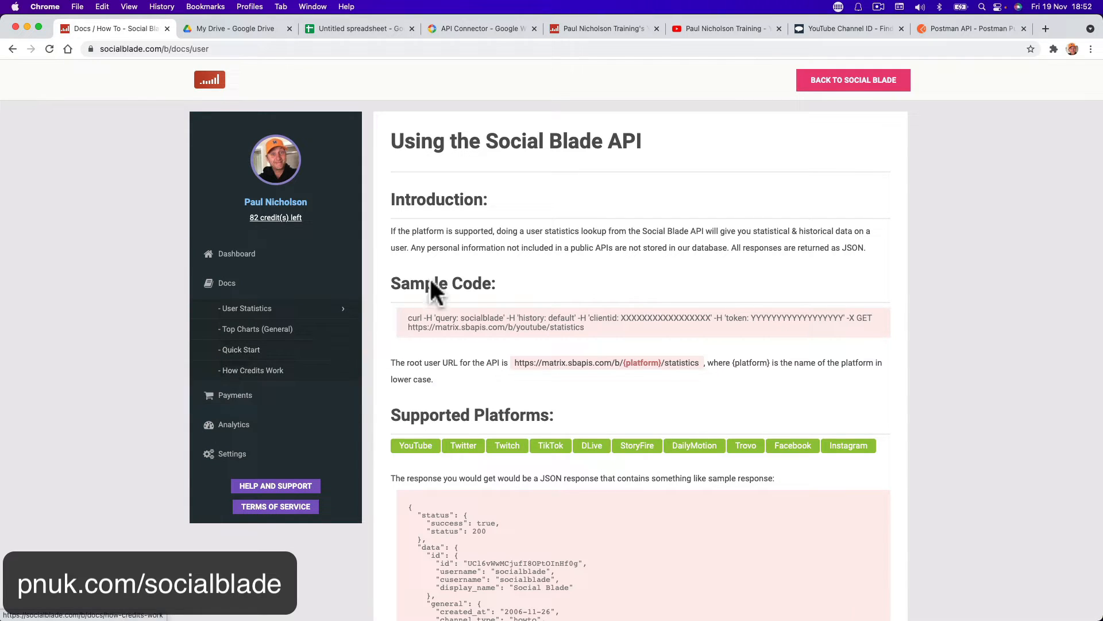
- Copy the full history=archive request URL from Postman and replace API Connector's API URL path with it, including the client ID and API token
left_click(362, 29)
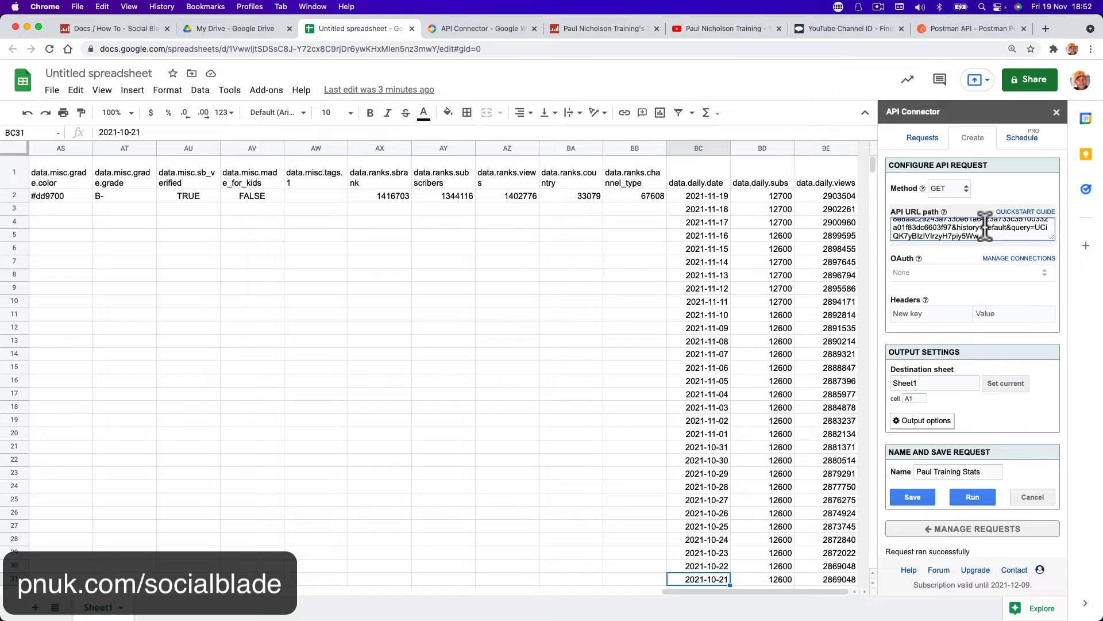
left_click_drag(984, 227, 1007, 228)
mouse_move(454, 610)
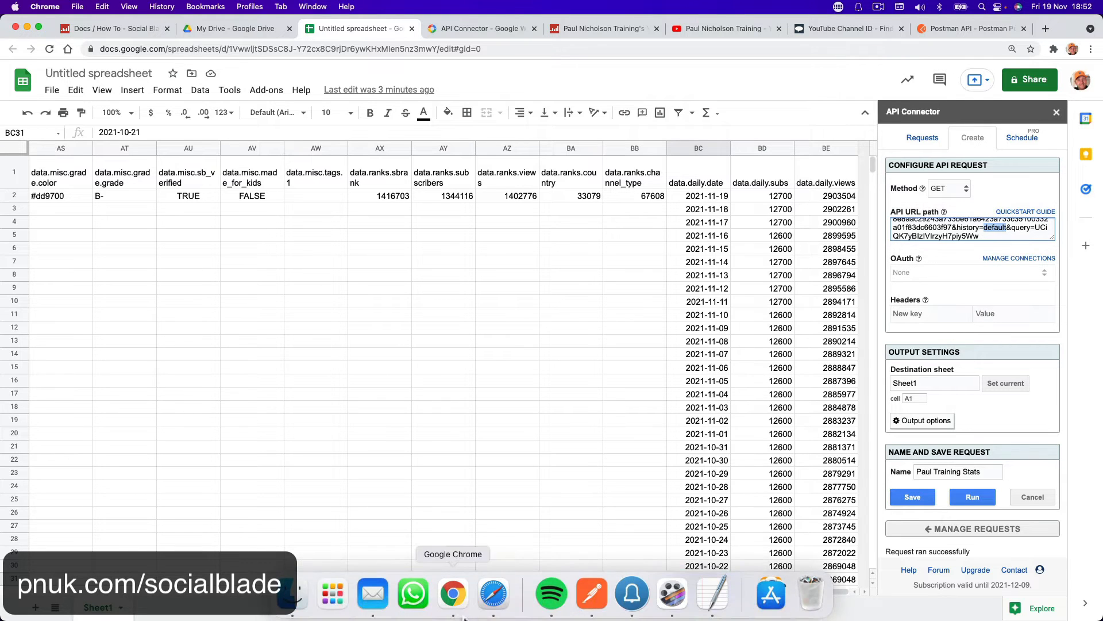
left_click(592, 594)
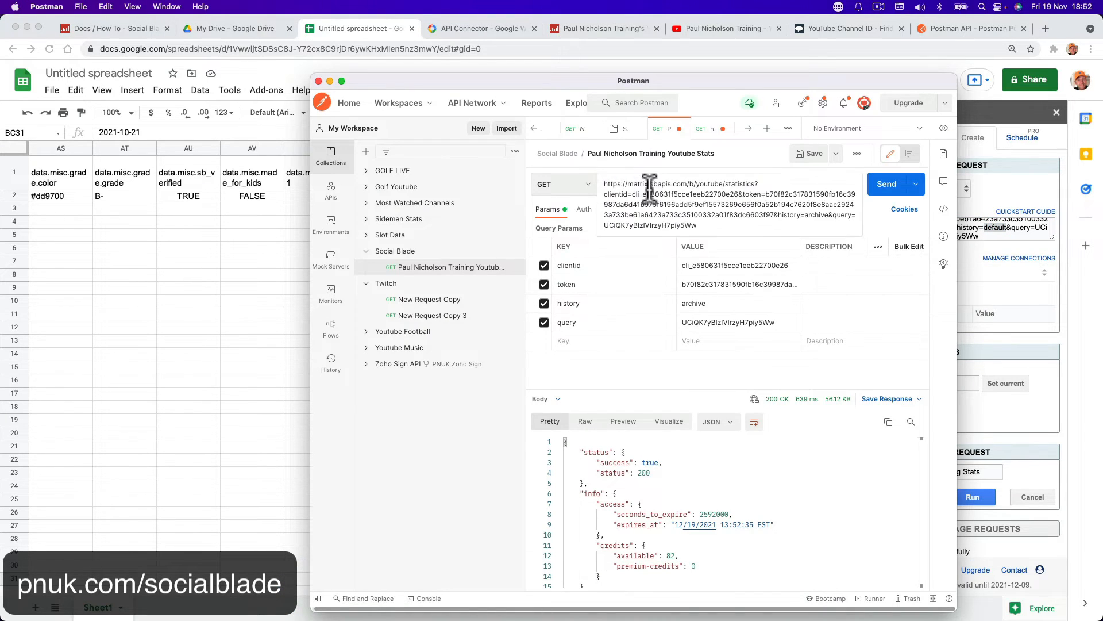
left_click(633, 185)
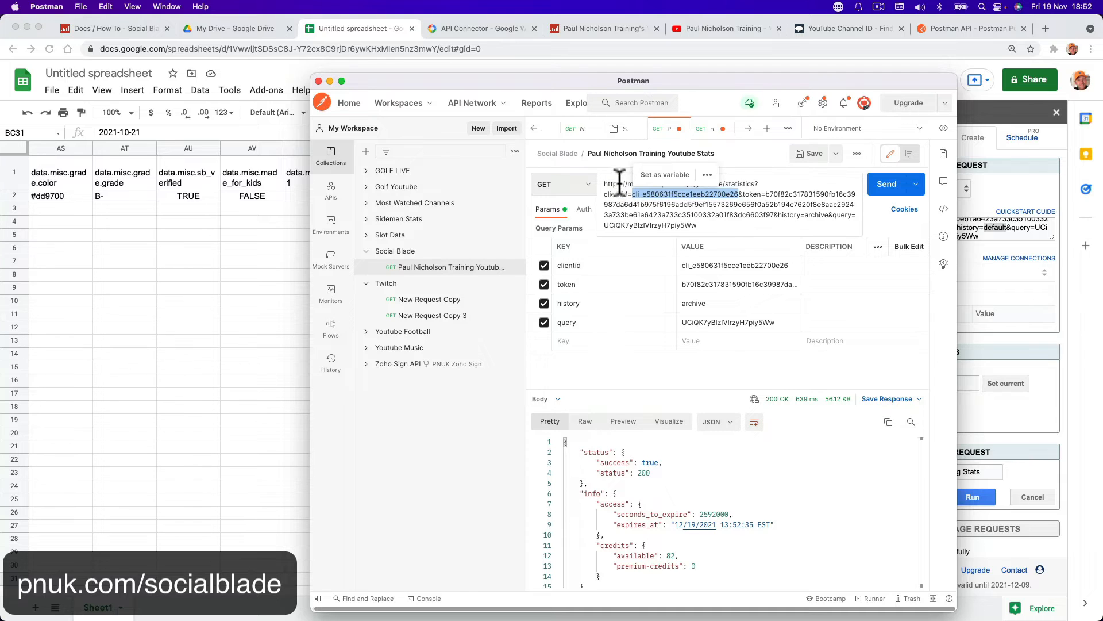
key("super+a")
left_click(1008, 230)
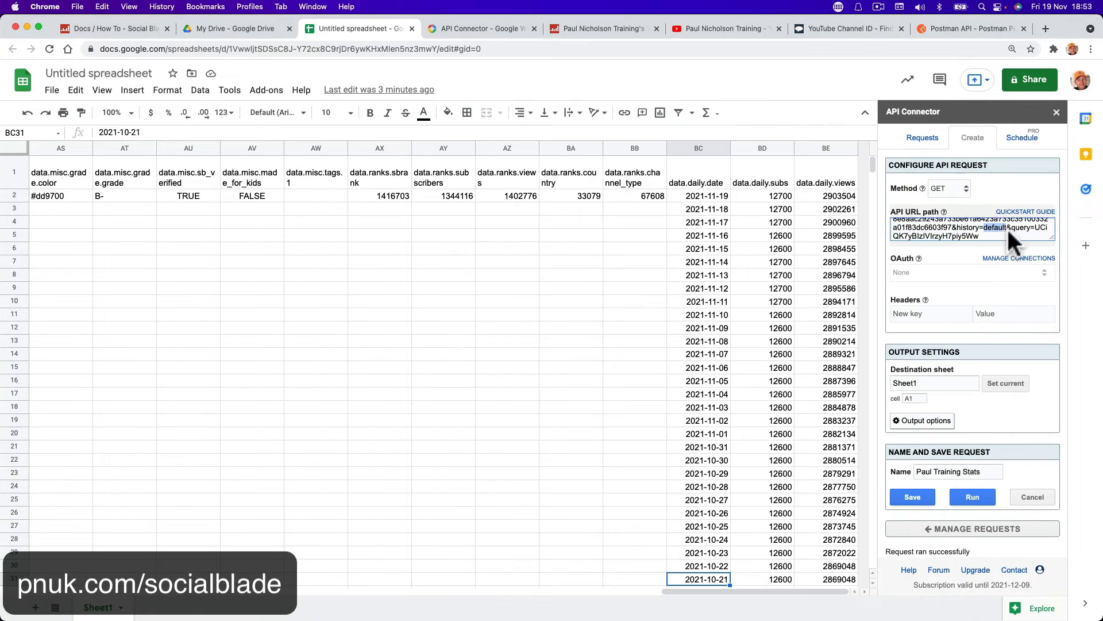
double_click(1002, 232)
key("super+a")
key("super+v")
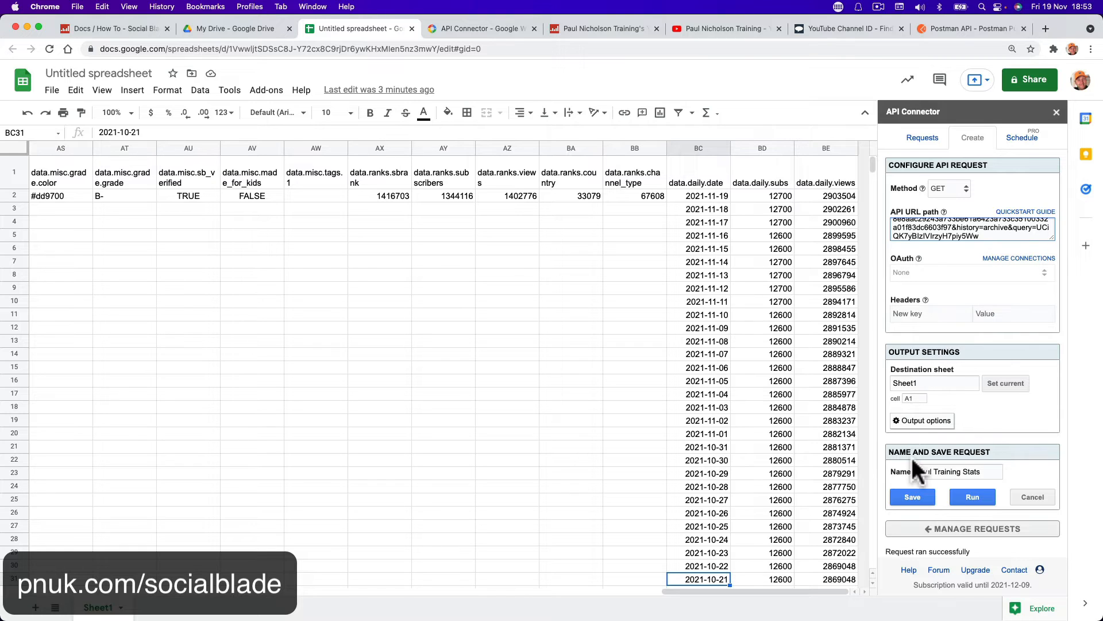
- Save the updated API Connector request and run it to import the archive data into the sheet
left_click(908, 495)
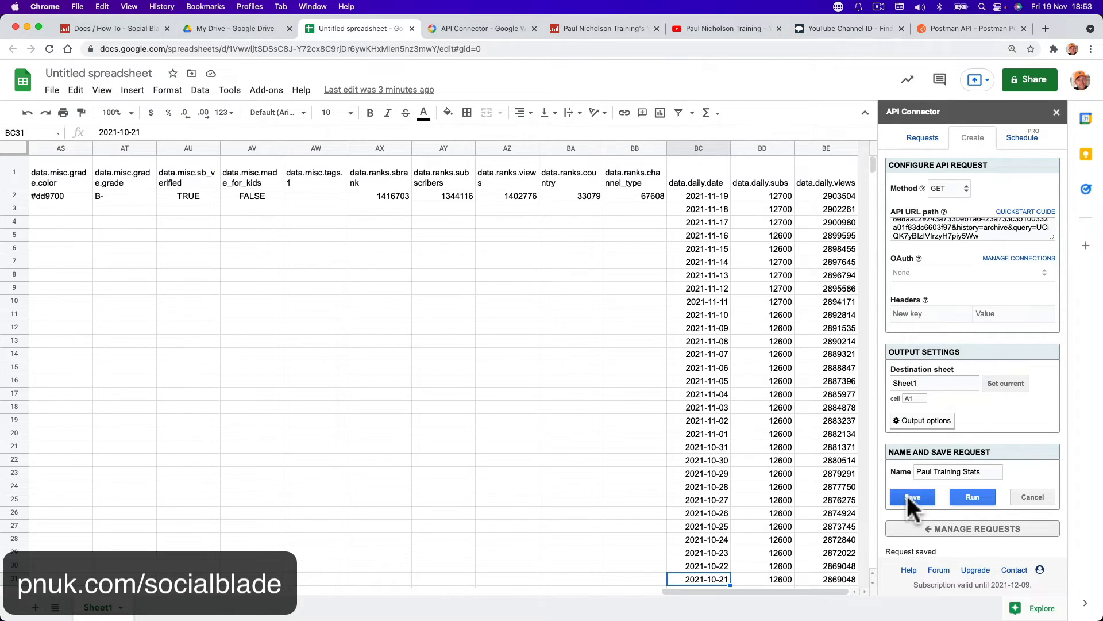
scroll(804, 494, "down", 5)
scroll(804, 510, "down", 1)
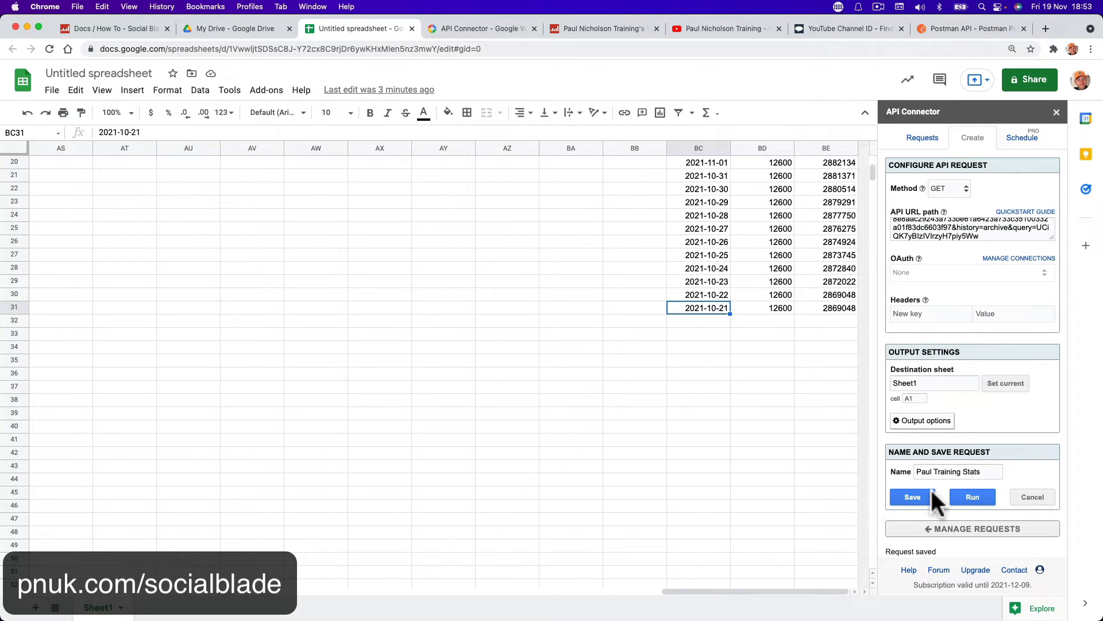
left_click(962, 497)
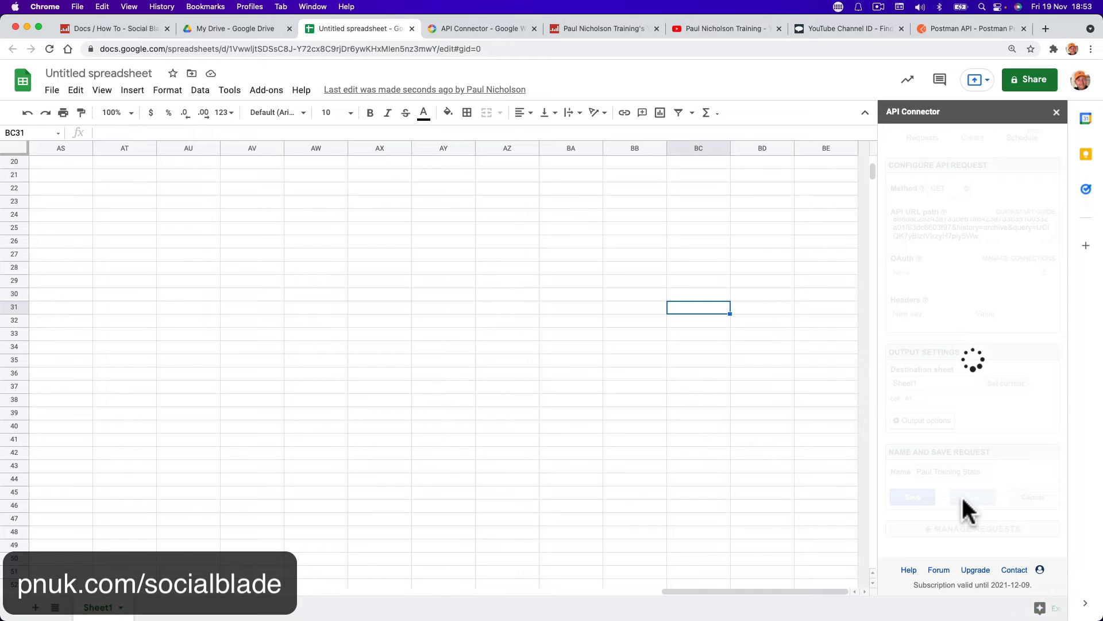
- Examine the imported daily date, subscriber and view columns from the newest entry down to the oldest row and back to the headers
scroll(746, 438, "up", 6)
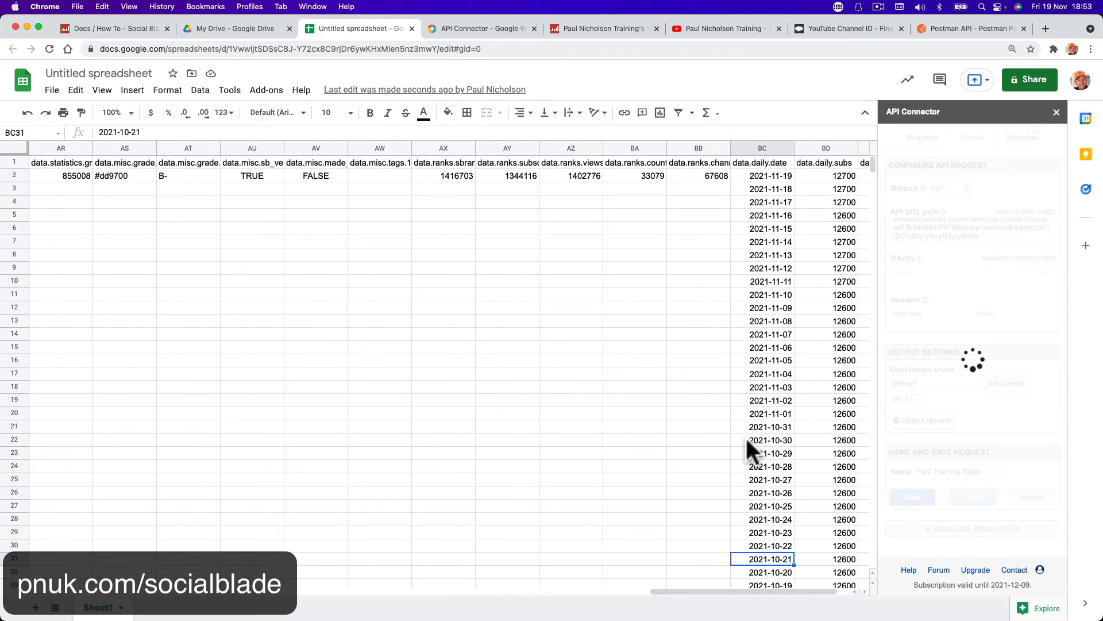
scroll(746, 438, "right", 1)
scroll(746, 436, "down", 20)
scroll(746, 436, "down", 20)
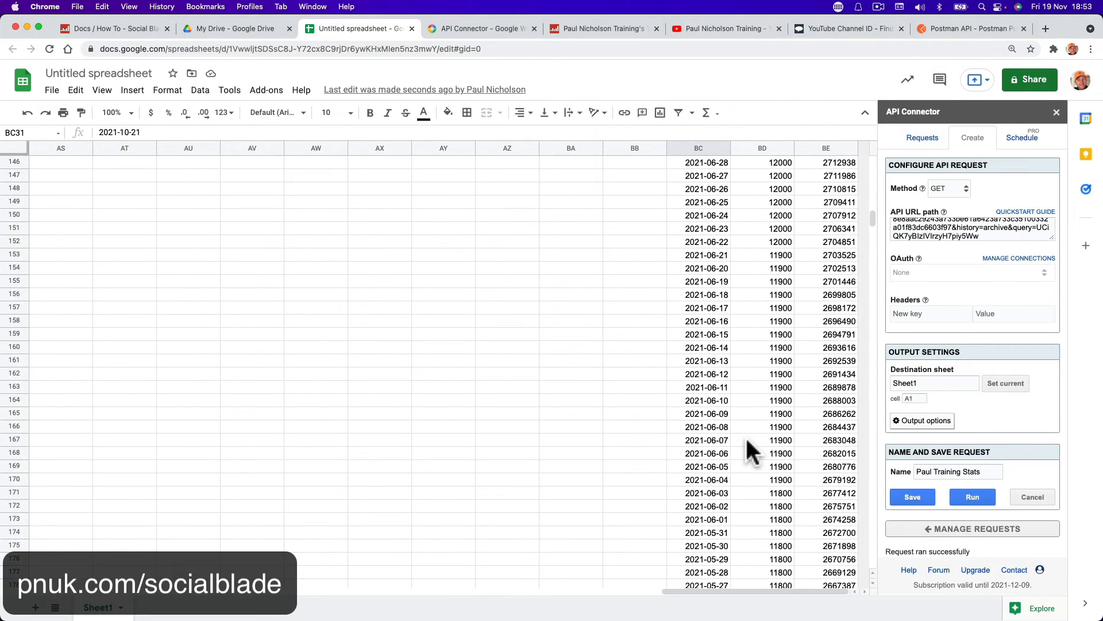
scroll(746, 438, "down", 20)
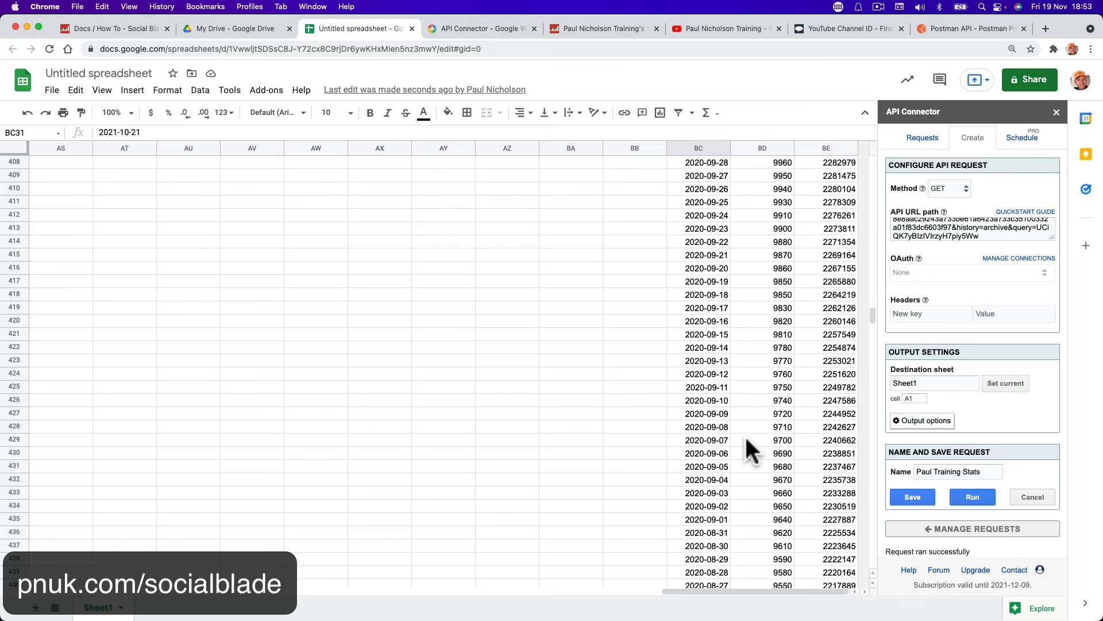
scroll(745, 435, "down", 20)
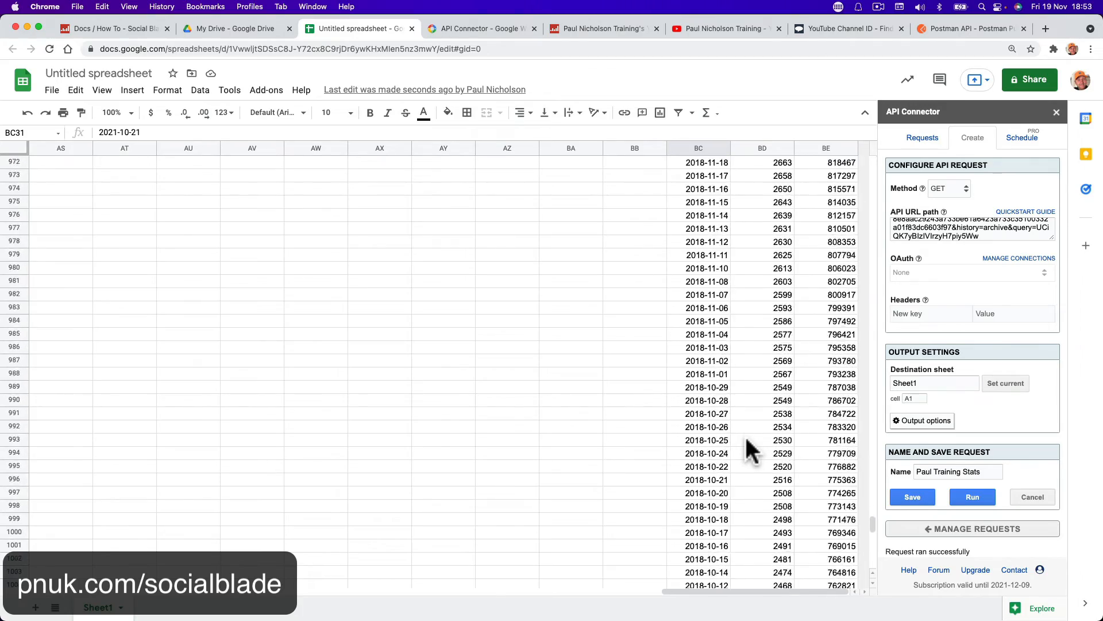
right_click(722, 264)
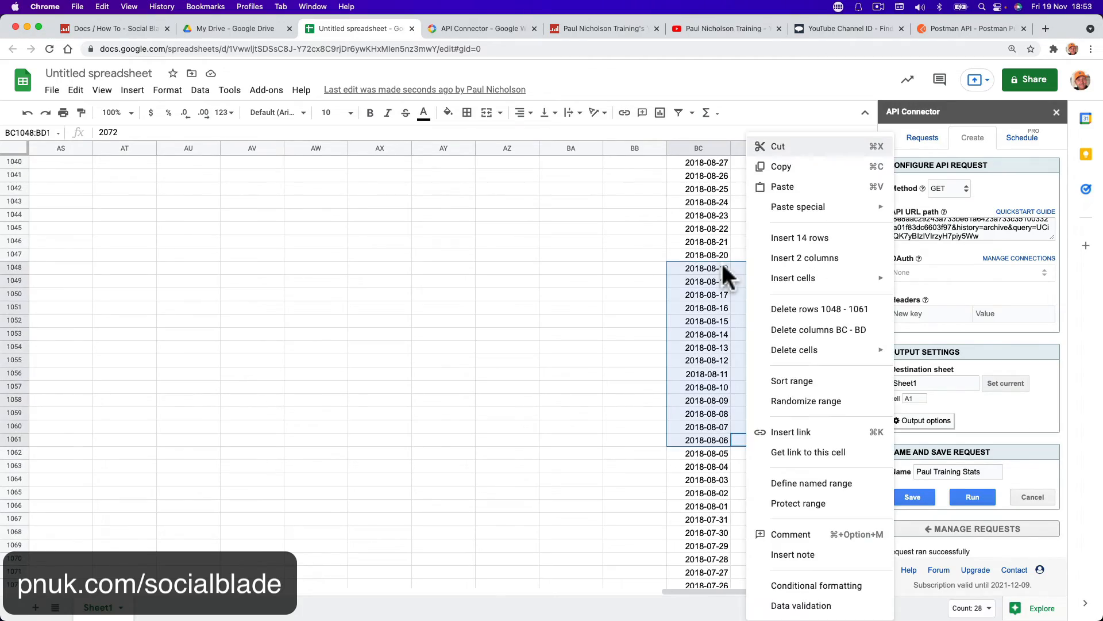
left_click(561, 294)
scroll(612, 347, "down", 2)
scroll(616, 360, "down", 4)
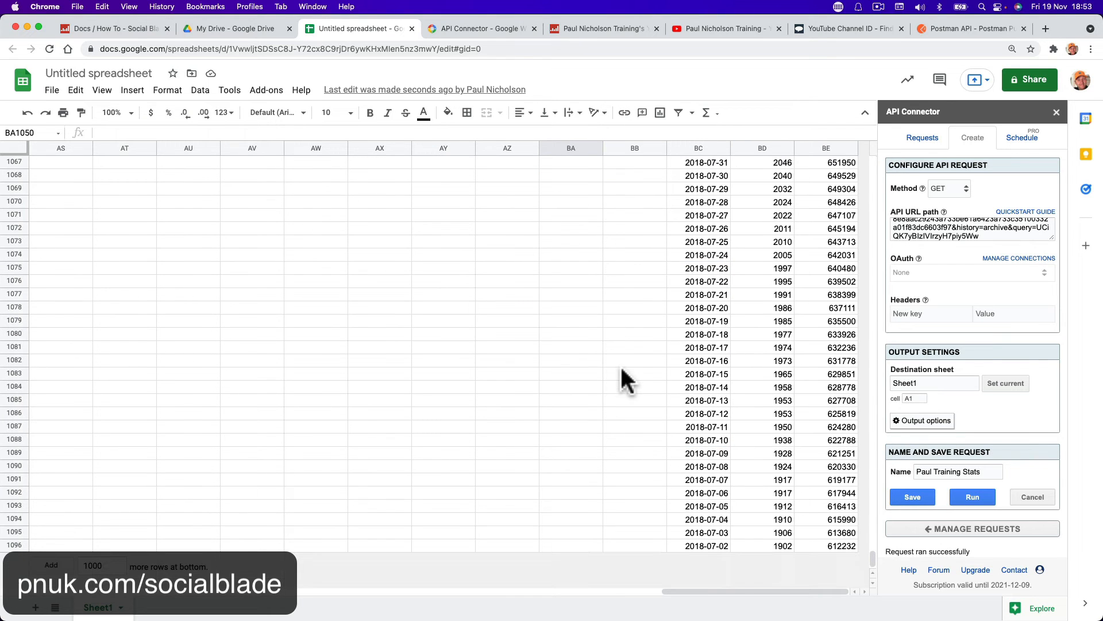
left_click(704, 545)
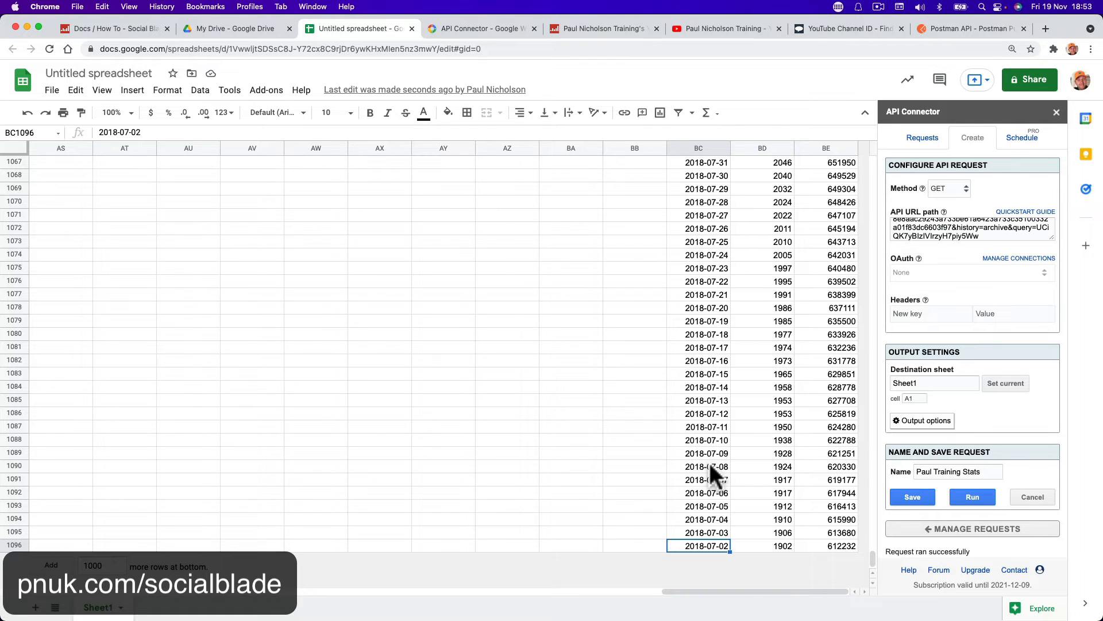
scroll(709, 463, "up", 20)
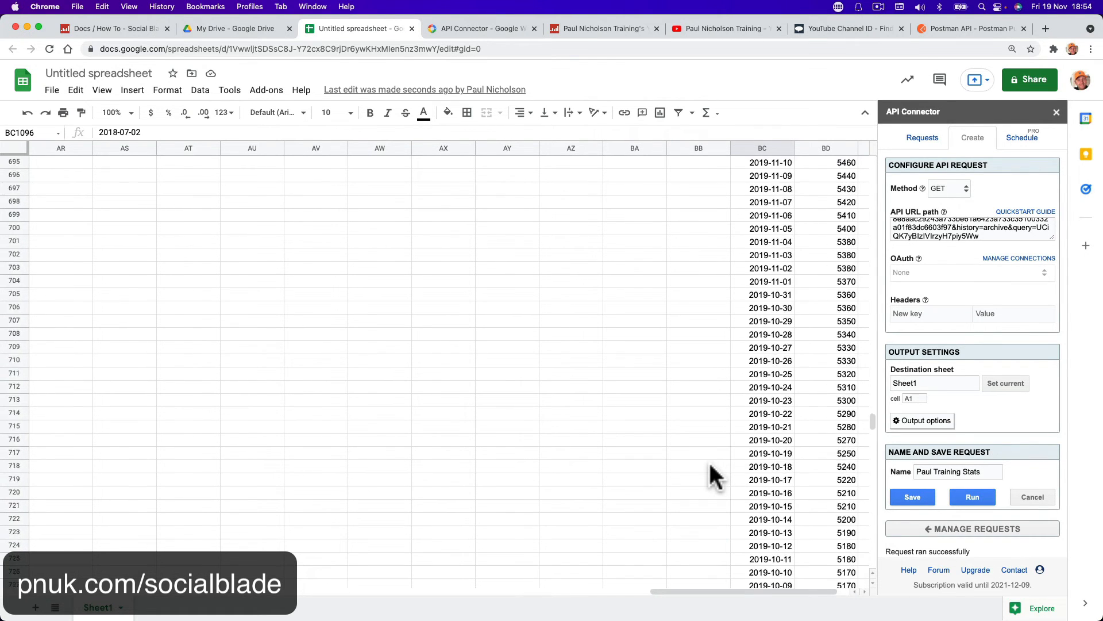
scroll(711, 474, "up", 20)
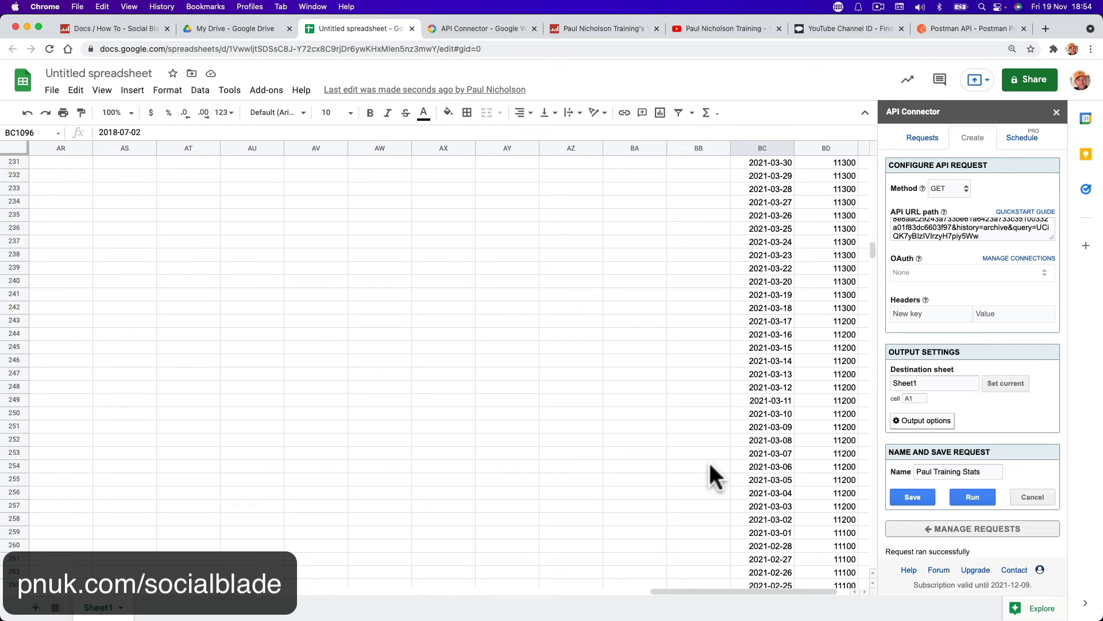
scroll(714, 467, "up", 14)
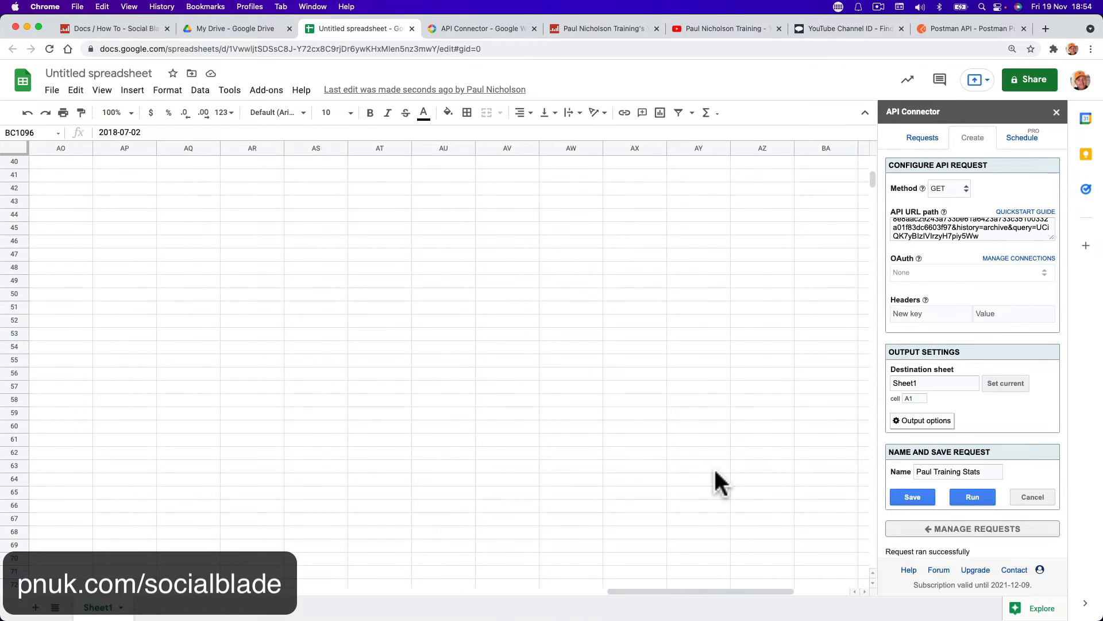
scroll(714, 467, "right", 1)
scroll(715, 480, "up", 13)
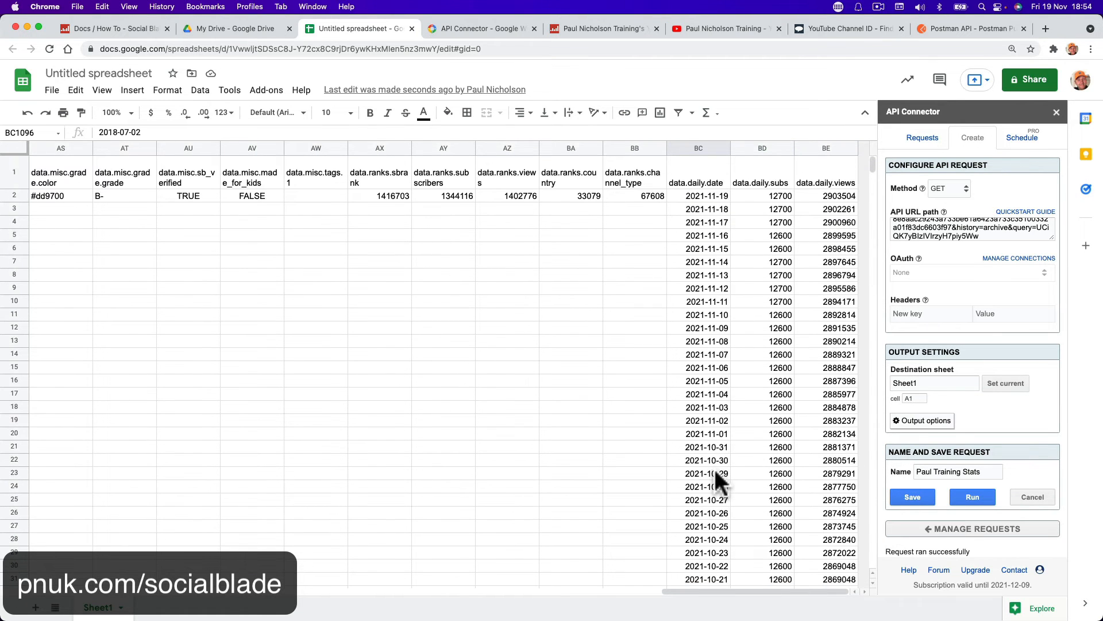
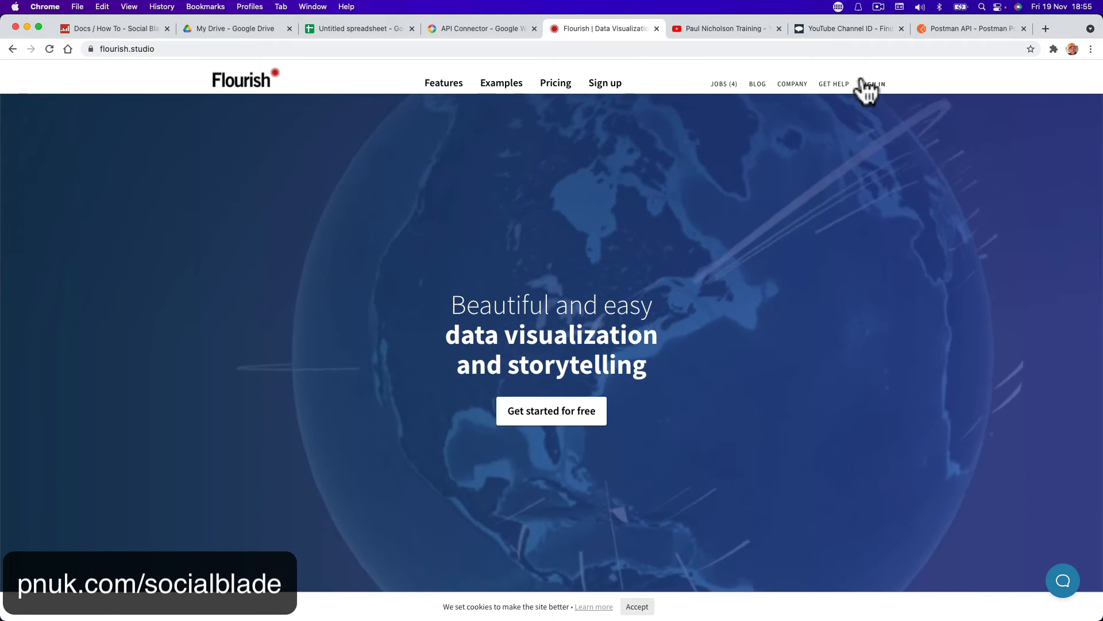
- Sign in to Flourish and create a new visualisation from the Simple starting point of the Line chart race template
left_click(871, 85)
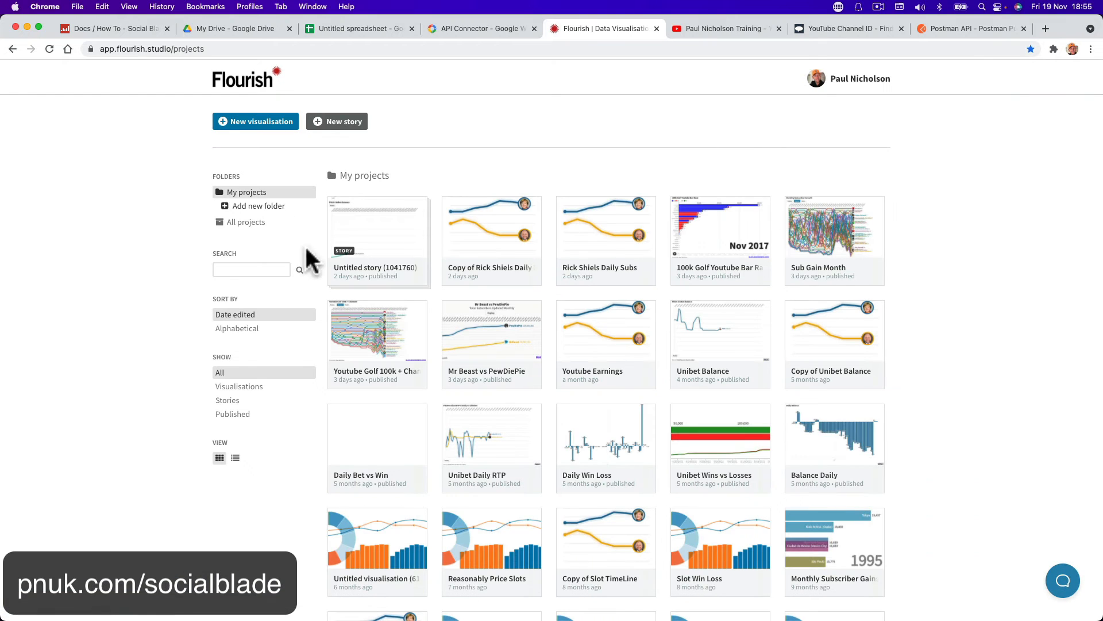
left_click(259, 126)
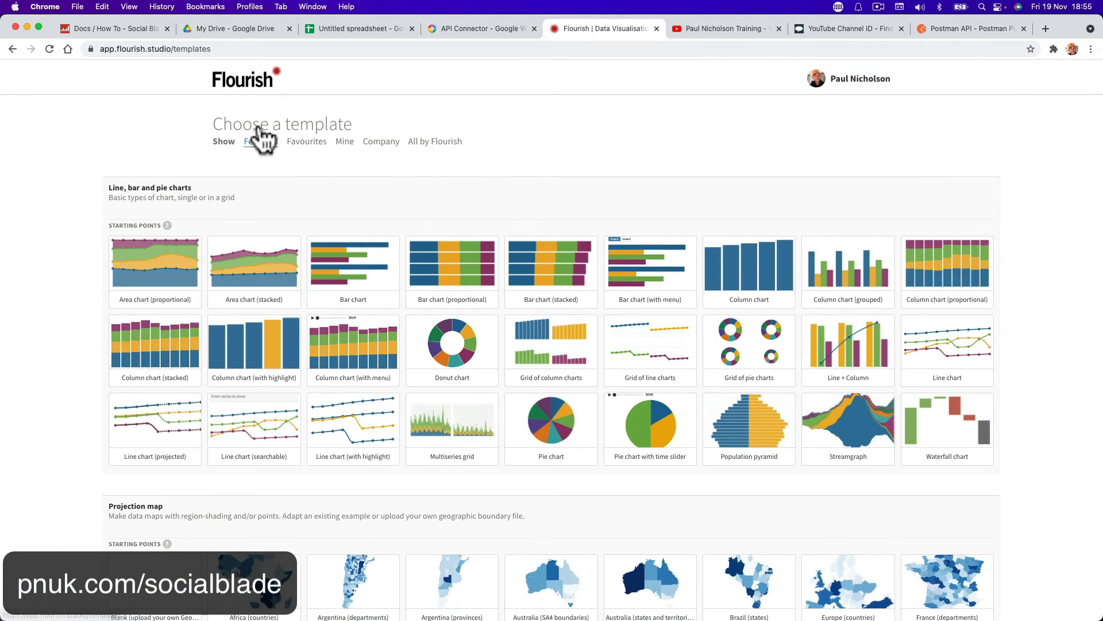
scroll(293, 348, "down", 5)
scroll(296, 349, "down", 5)
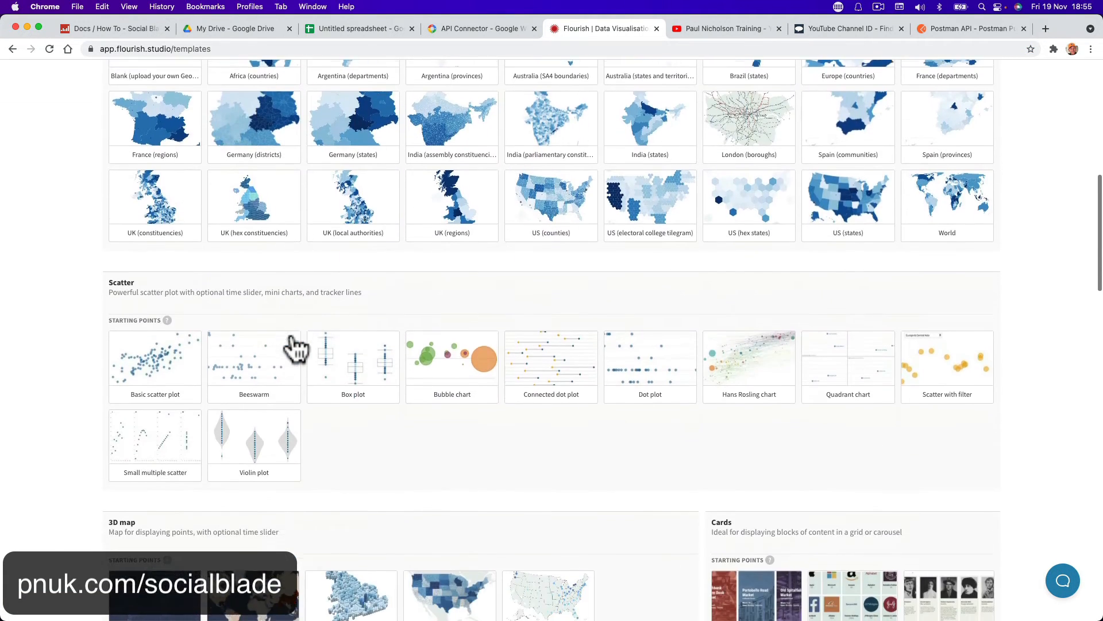
scroll(296, 349, "up", 10)
scroll(296, 349, "down", 5)
scroll(293, 345, "down", 15)
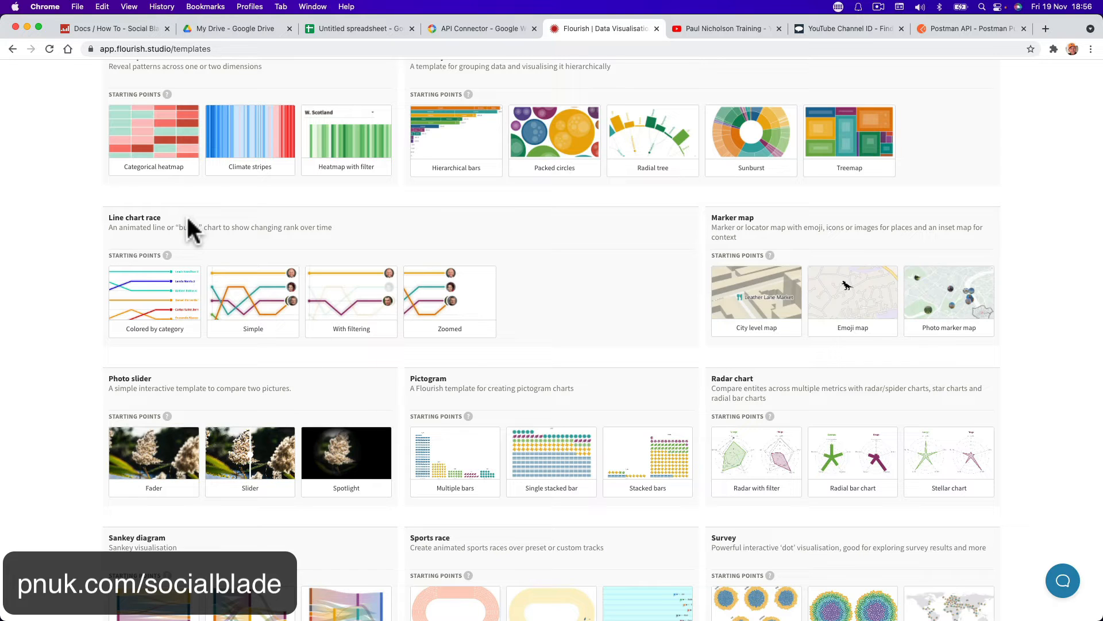
left_click(244, 310)
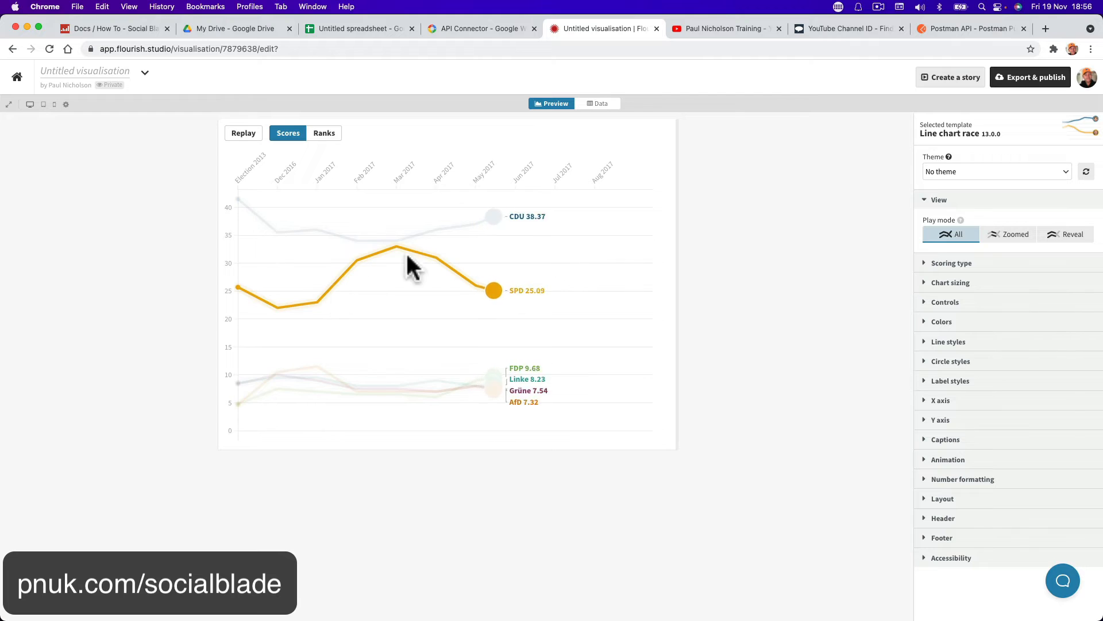
- Clear all the sample data in rows 1 to 7 of the line chart race's data table
left_click(583, 104)
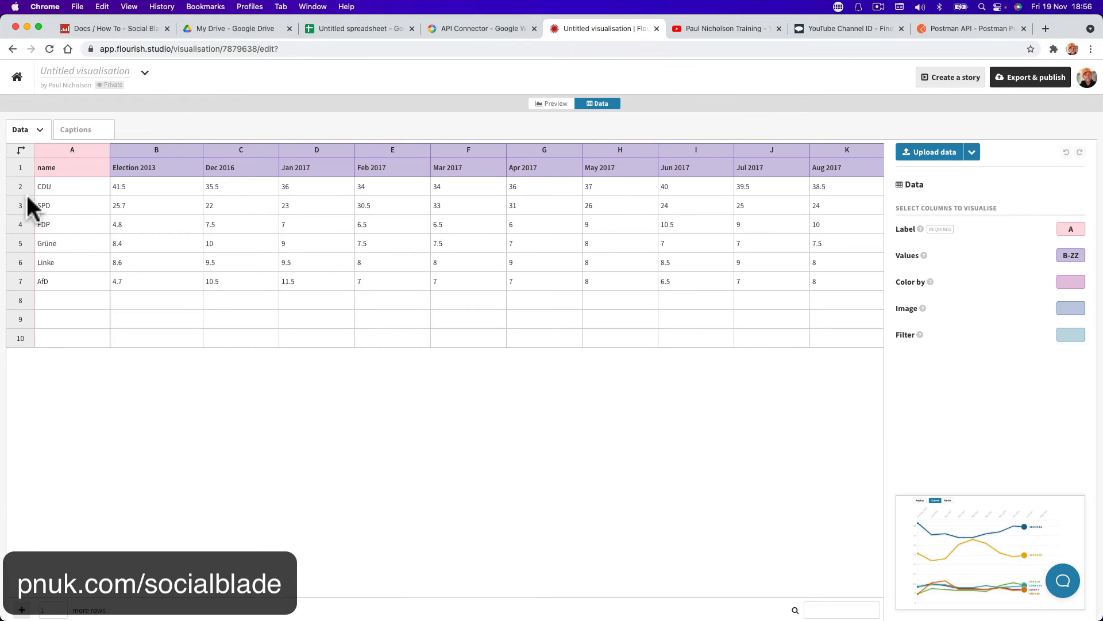
left_click_drag(21, 167, 22, 290)
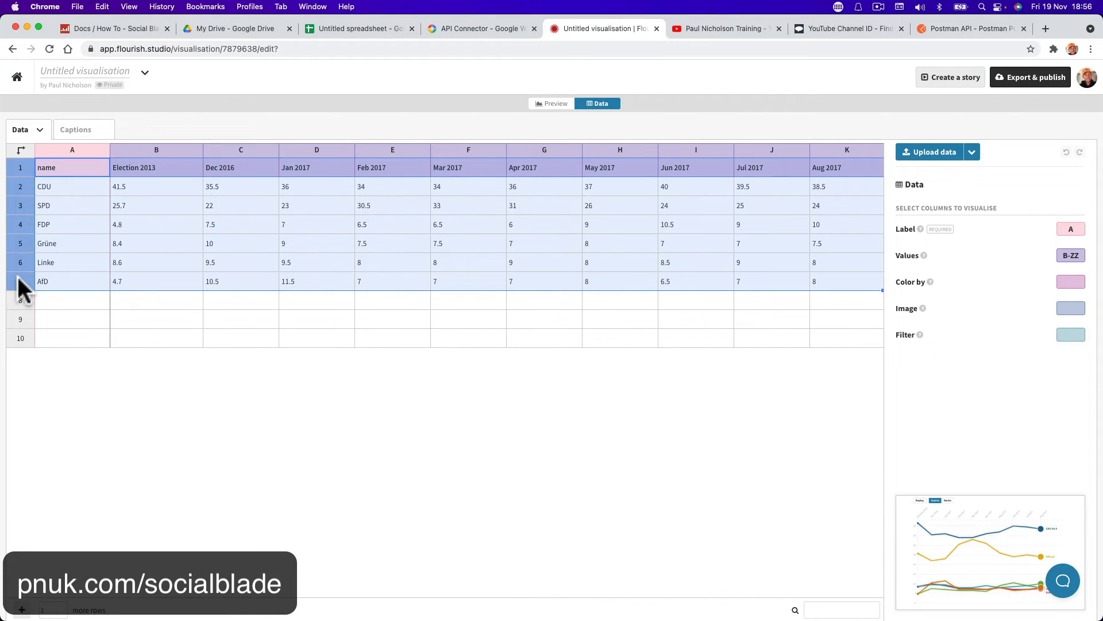
key("Delete")
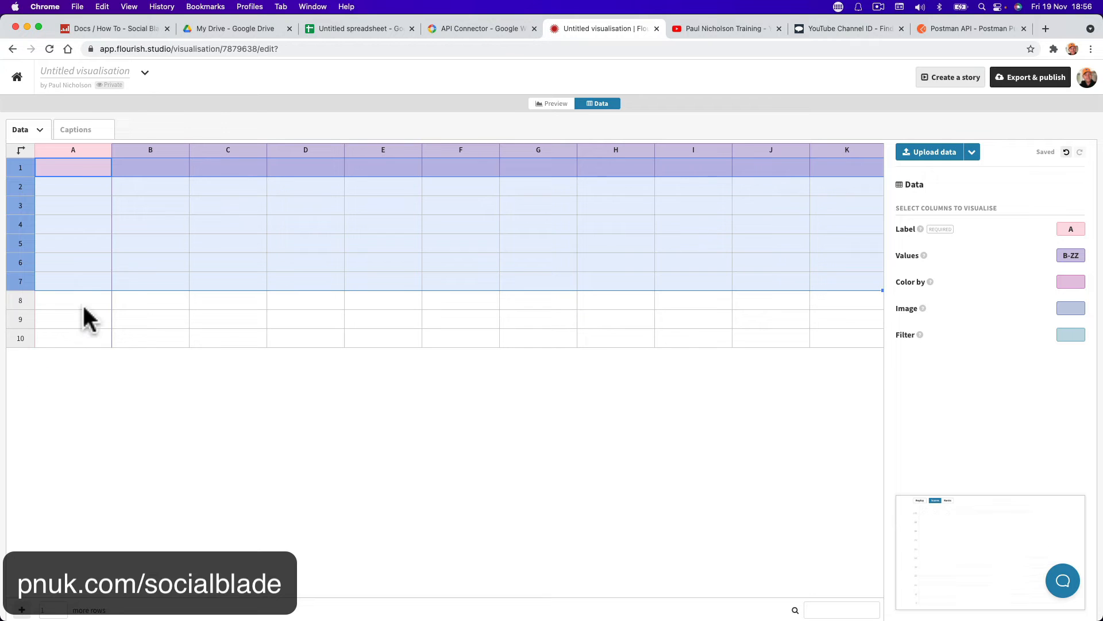
left_click(83, 304)
left_click_drag(77, 170, 641, 167)
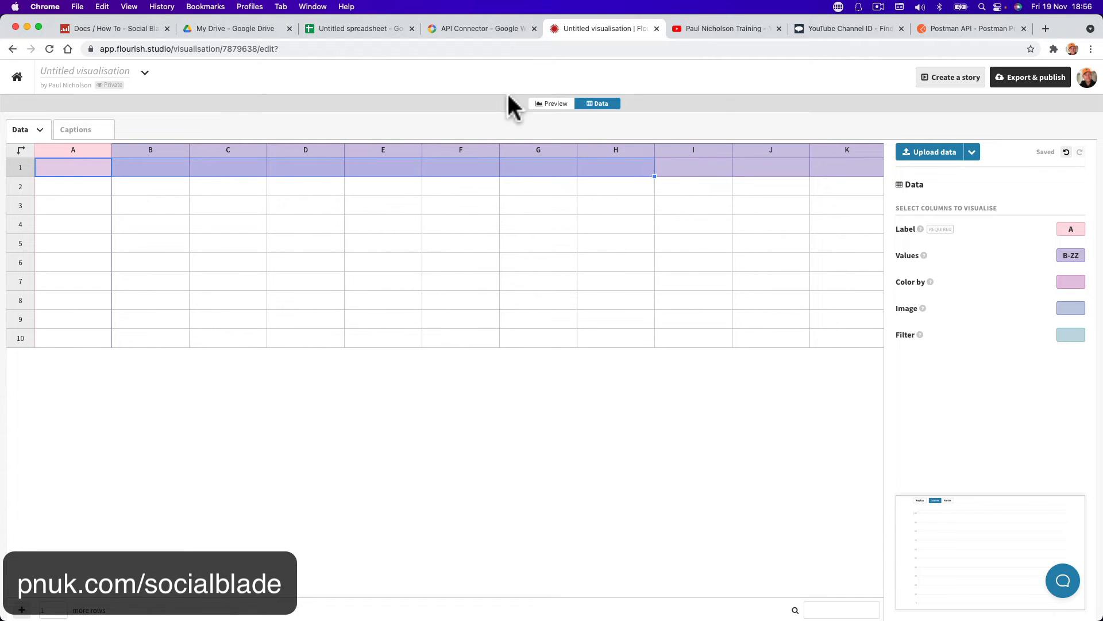
- Switch to the Google Sheets spreadsheet, add a new blank sheet, and return to the daily data columns in Sheet1
left_click(345, 29)
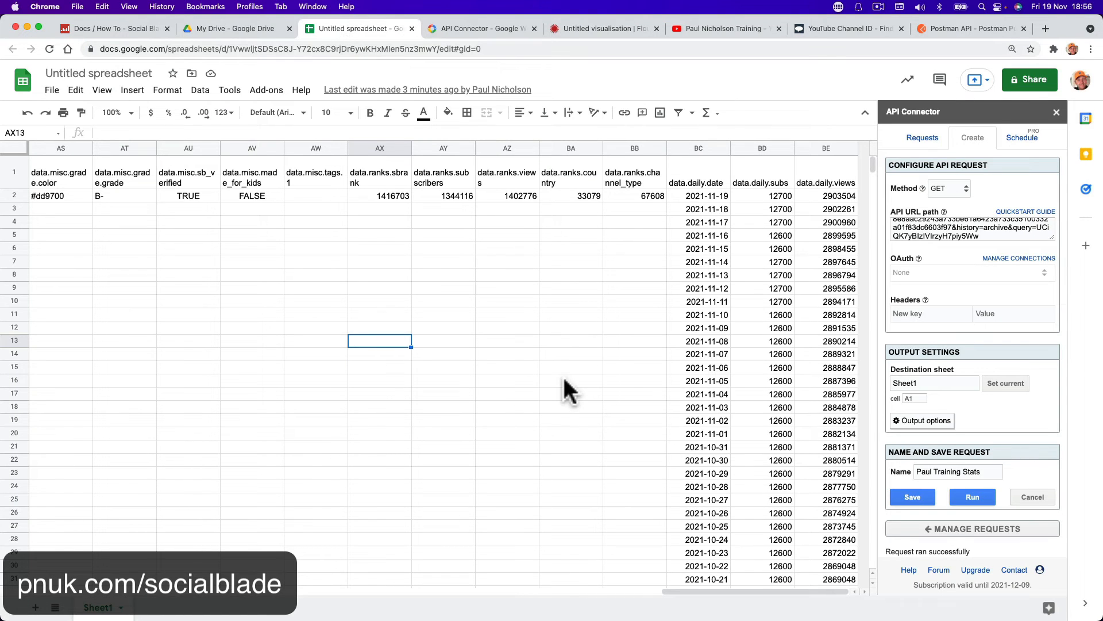
left_click(36, 608)
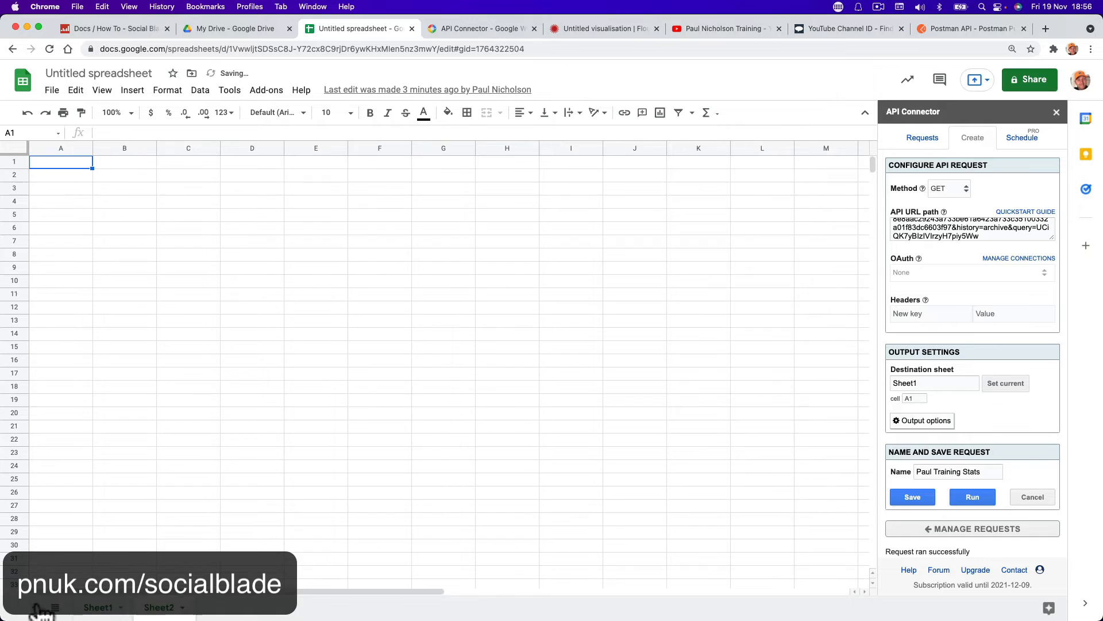
left_click(98, 607)
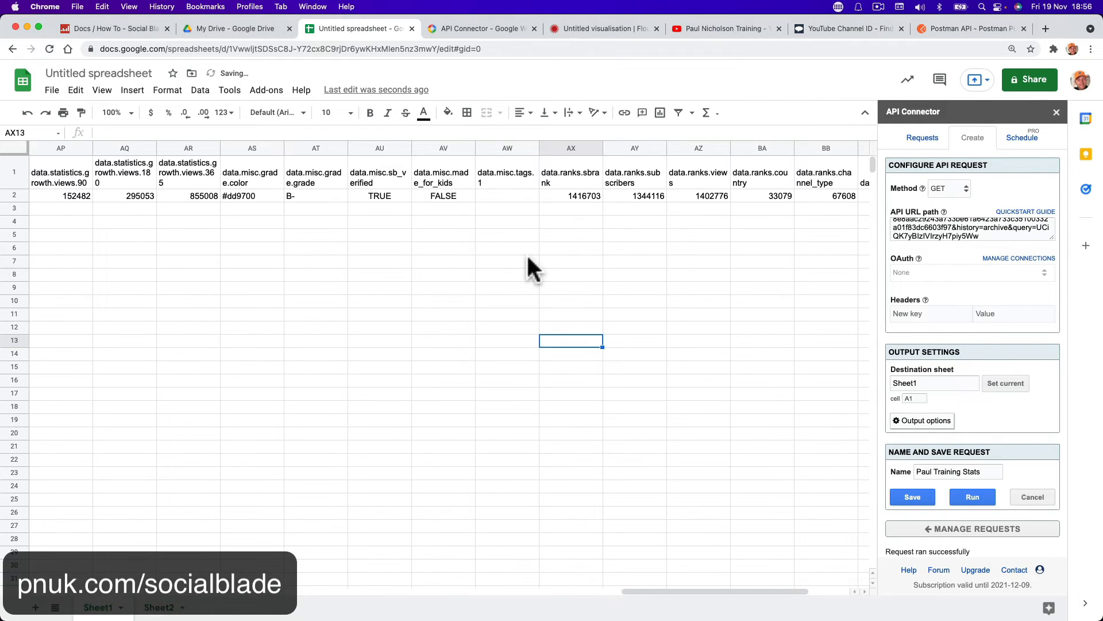
scroll(494, 251, "right", 3)
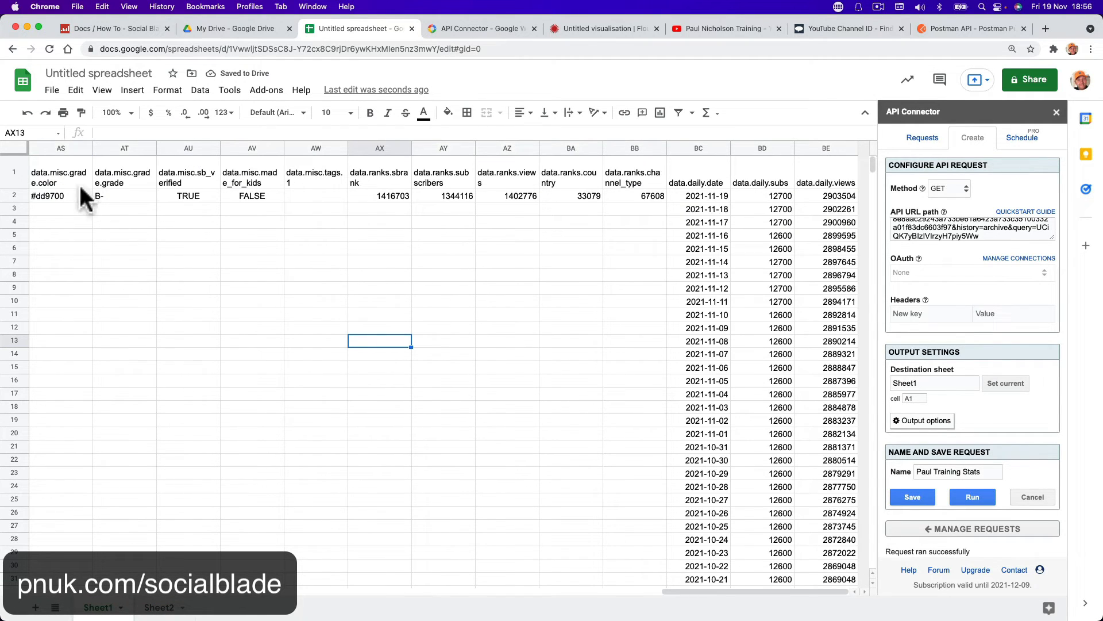
- Sort the whole of Sheet1 by data.daily.date in ascending order (A → Z), treating the first row as a header
left_click(704, 196)
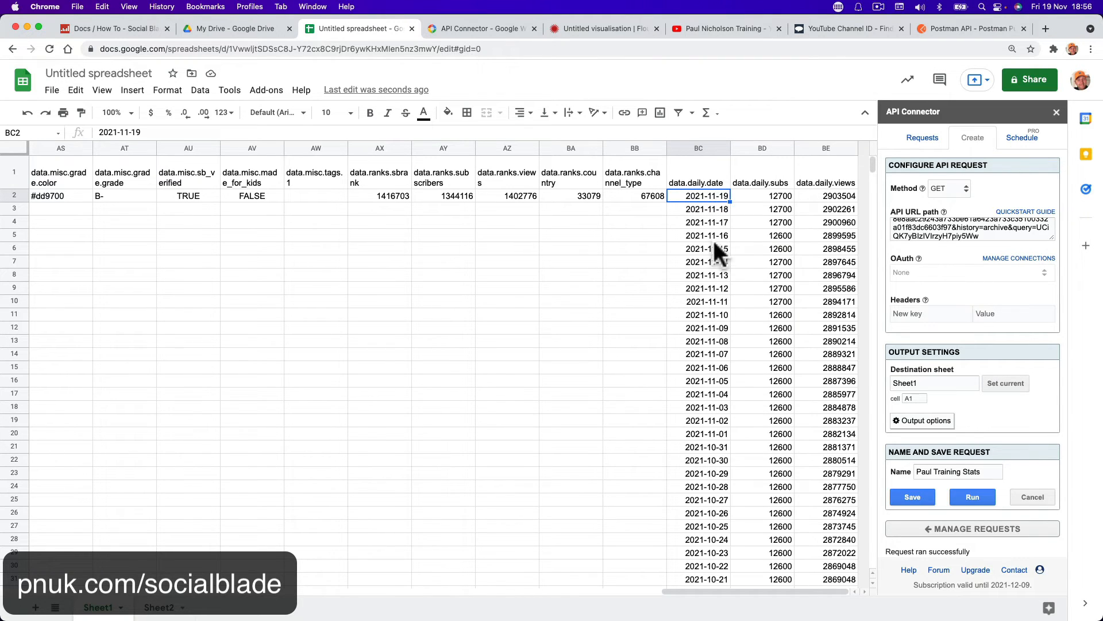
left_click(14, 149)
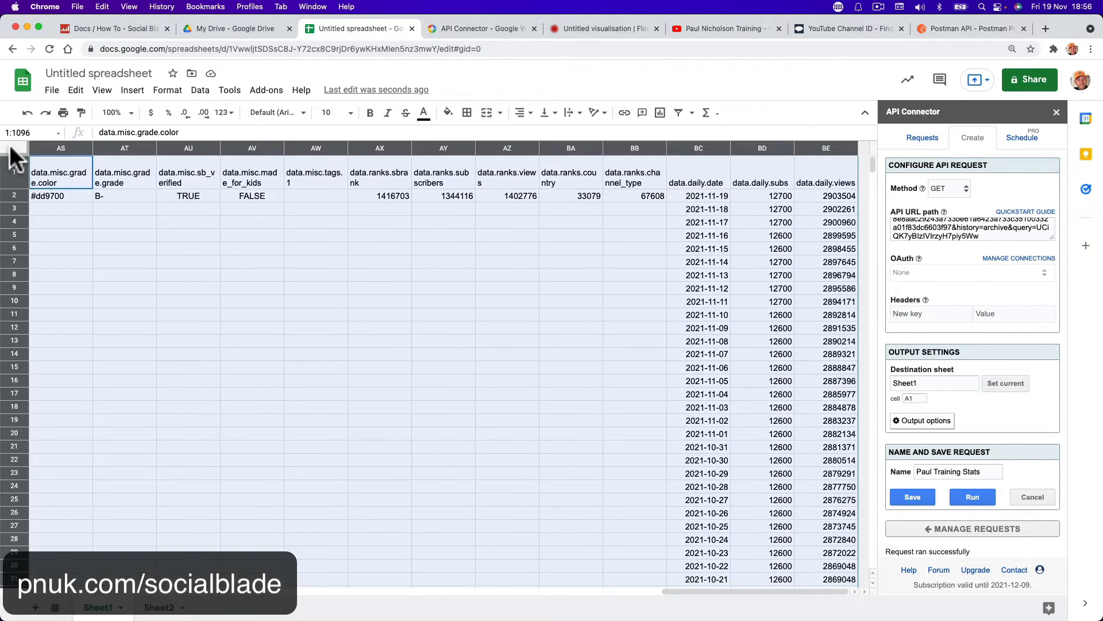
left_click(168, 90)
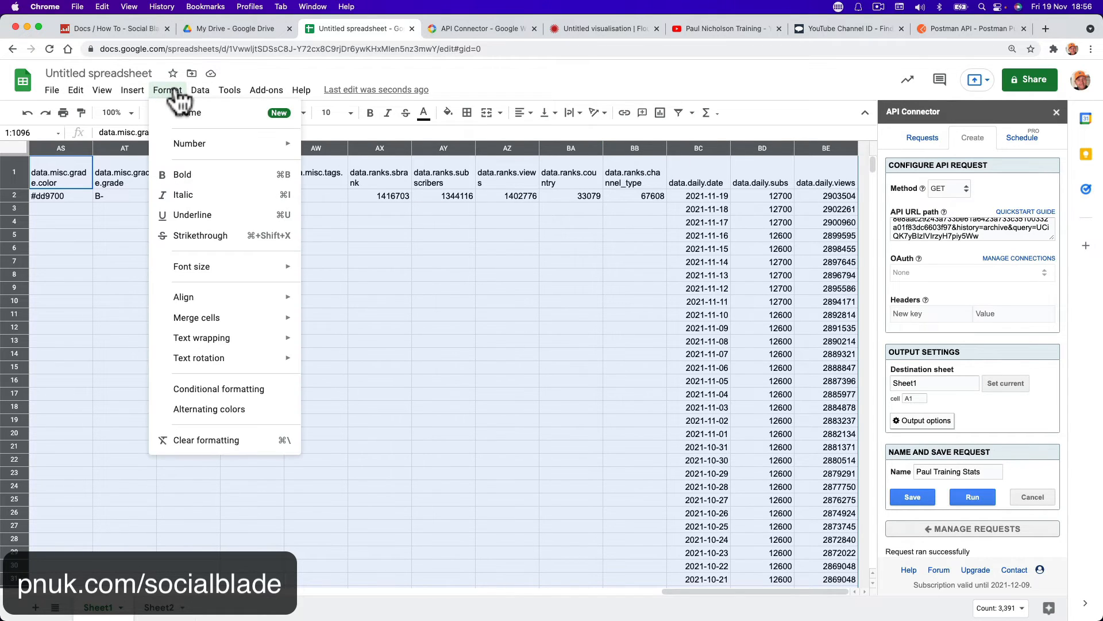
mouse_move(200, 90)
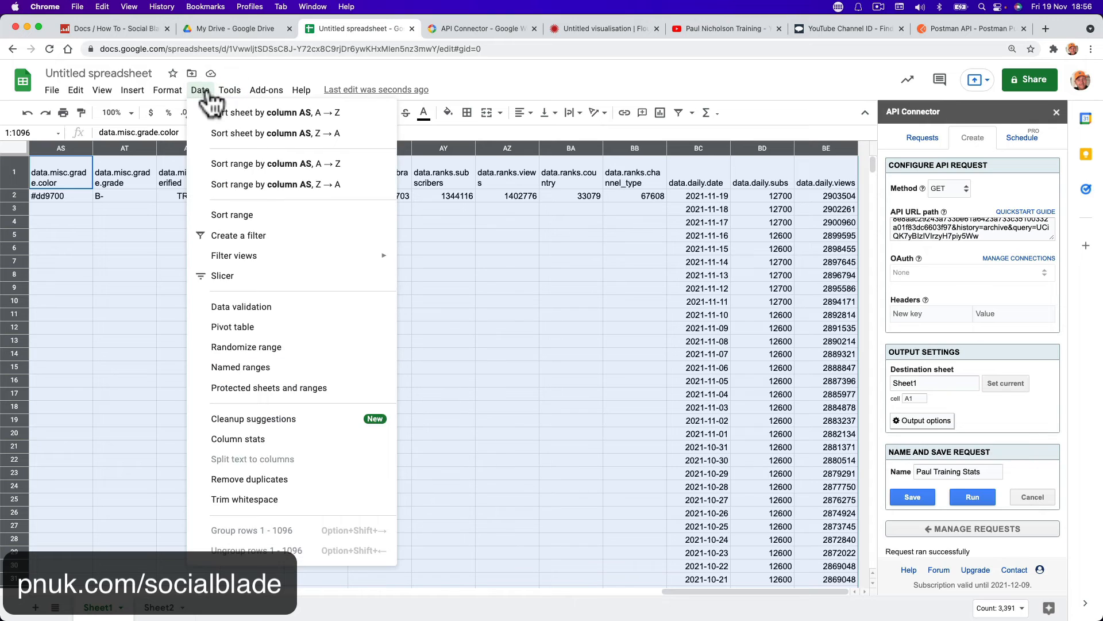
left_click(248, 216)
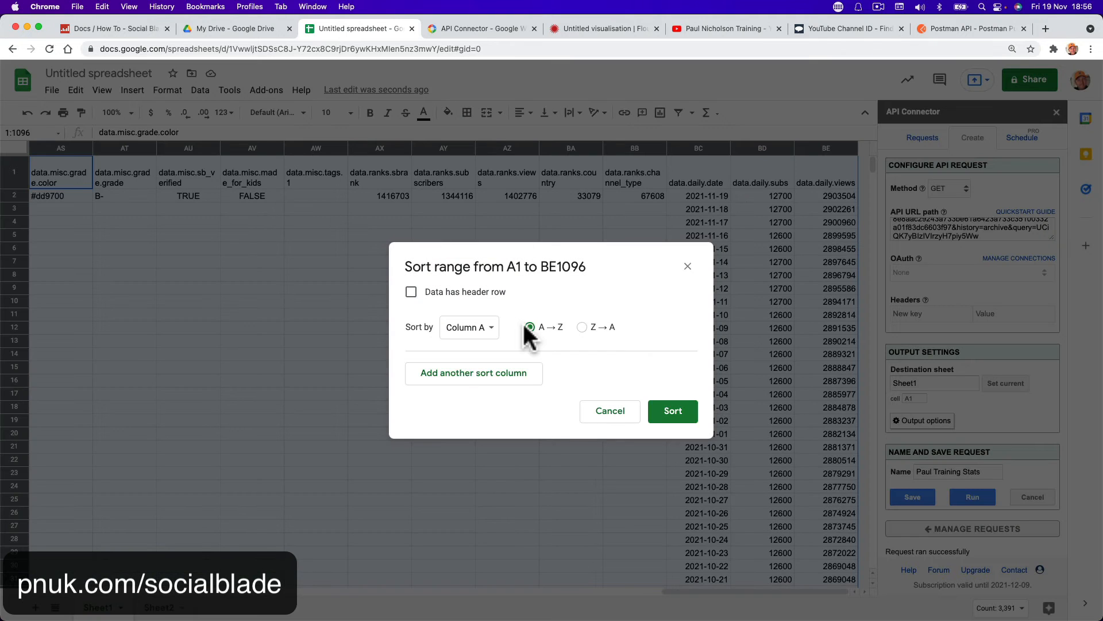
left_click(457, 292)
left_click(481, 328)
scroll(497, 388, "down", 15)
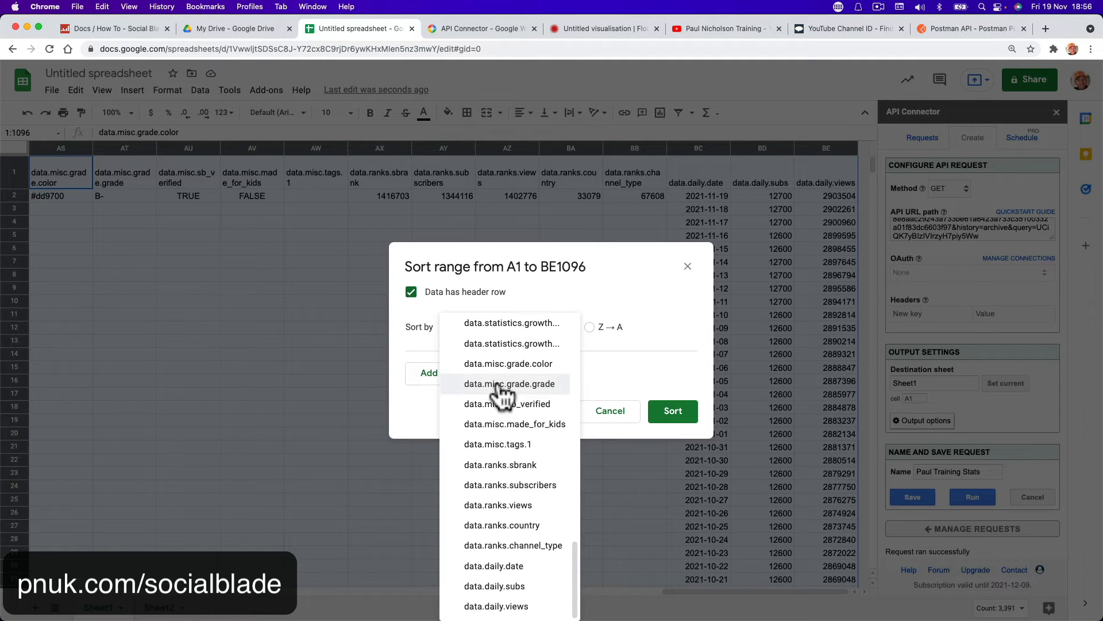
left_click(504, 566)
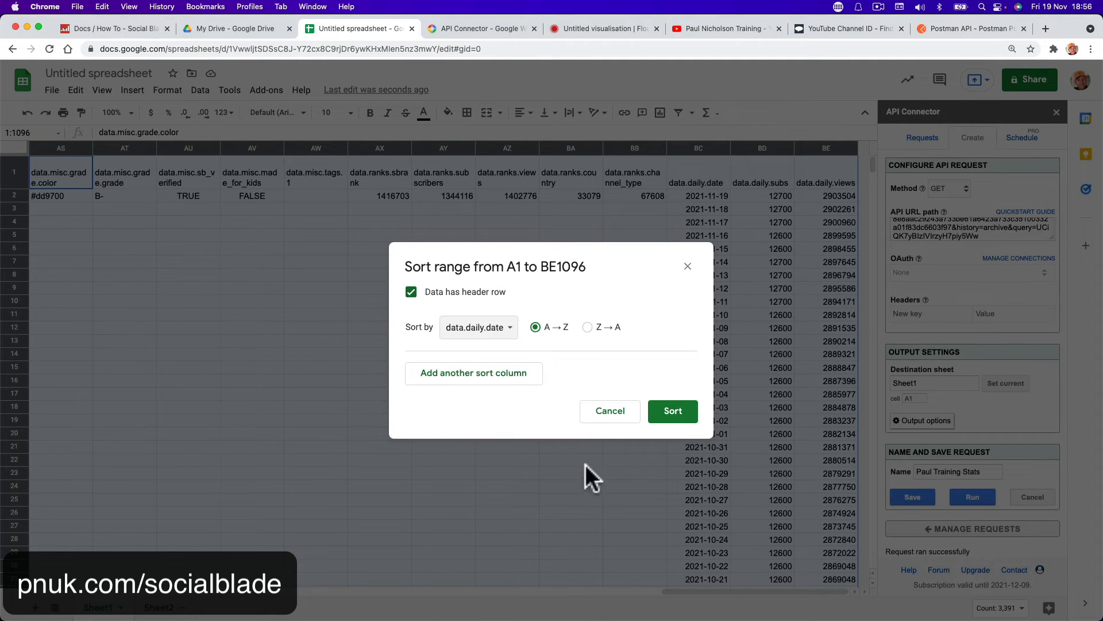
left_click(683, 410)
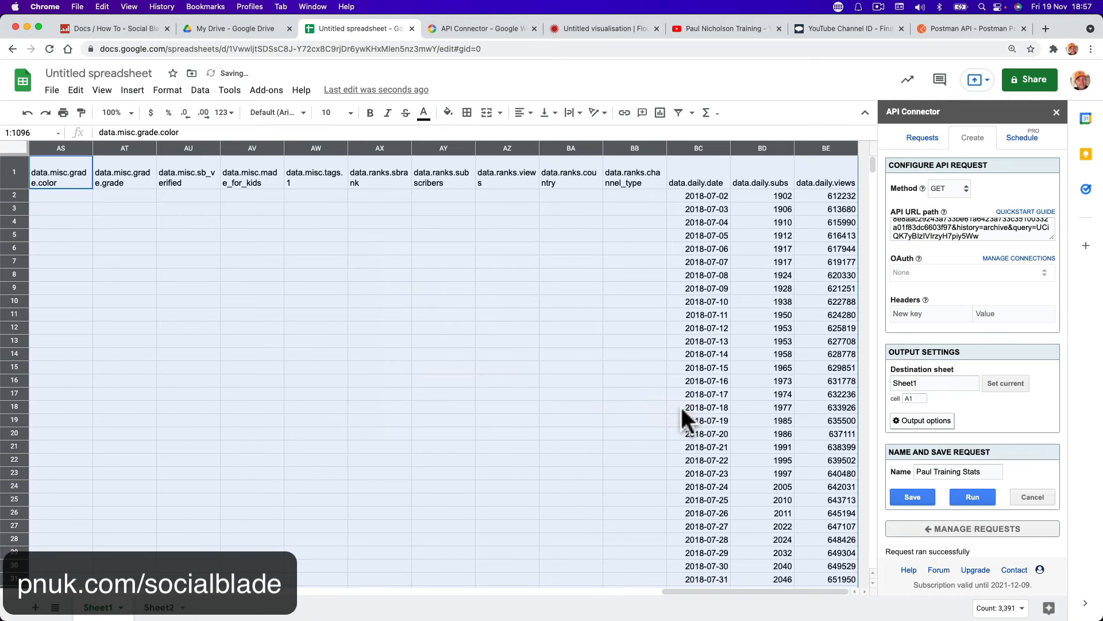
- Copy the data.daily.date, data.daily.subs and data.daily.views columns (BC to BE) and paste them transposed into Sheet2 from cell A1
left_click(695, 195)
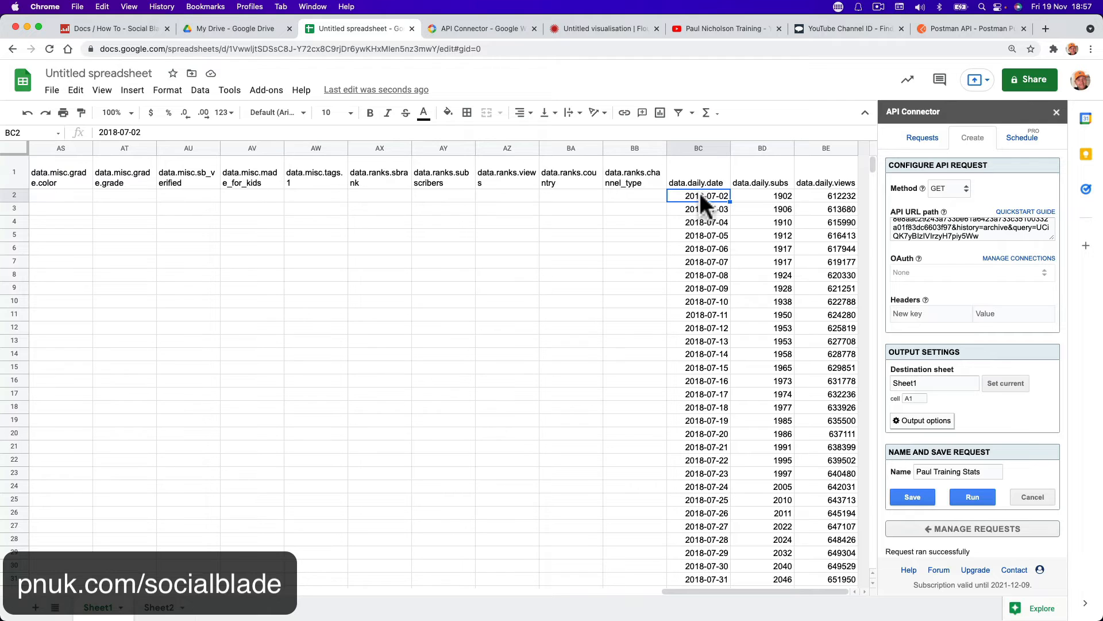
left_click_drag(701, 152, 809, 144)
right_click(809, 144)
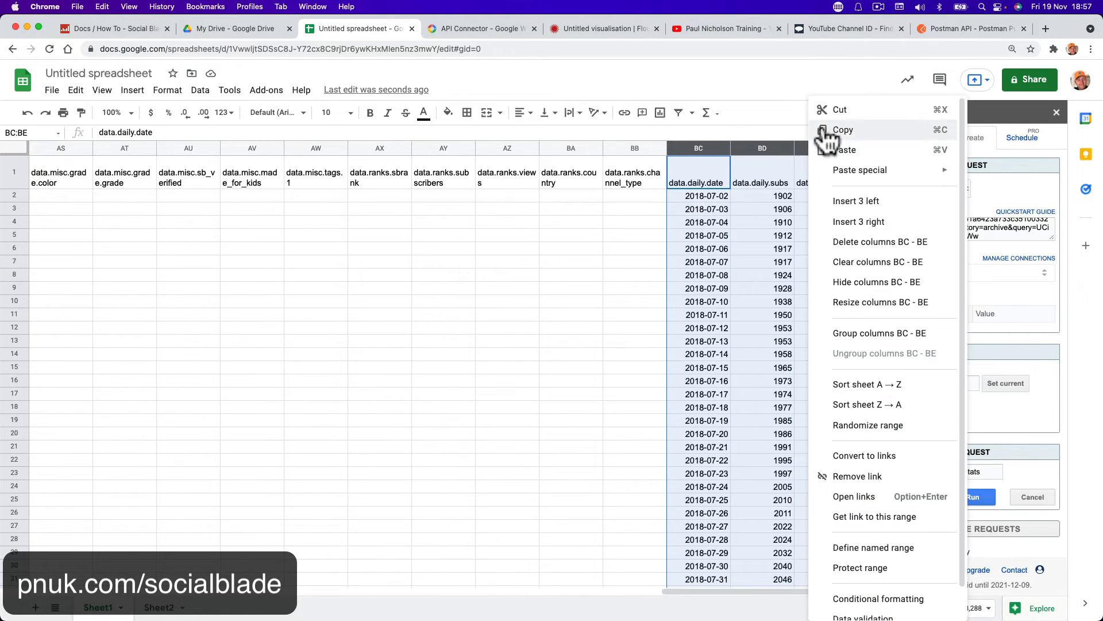
left_click(828, 131)
left_click(163, 608)
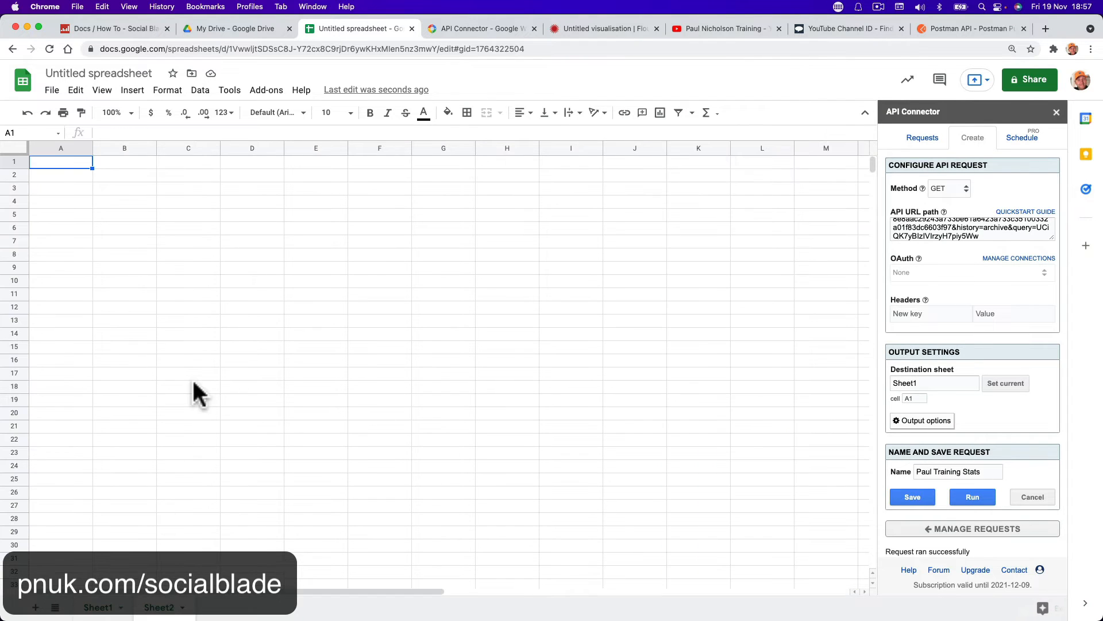
right_click(58, 161)
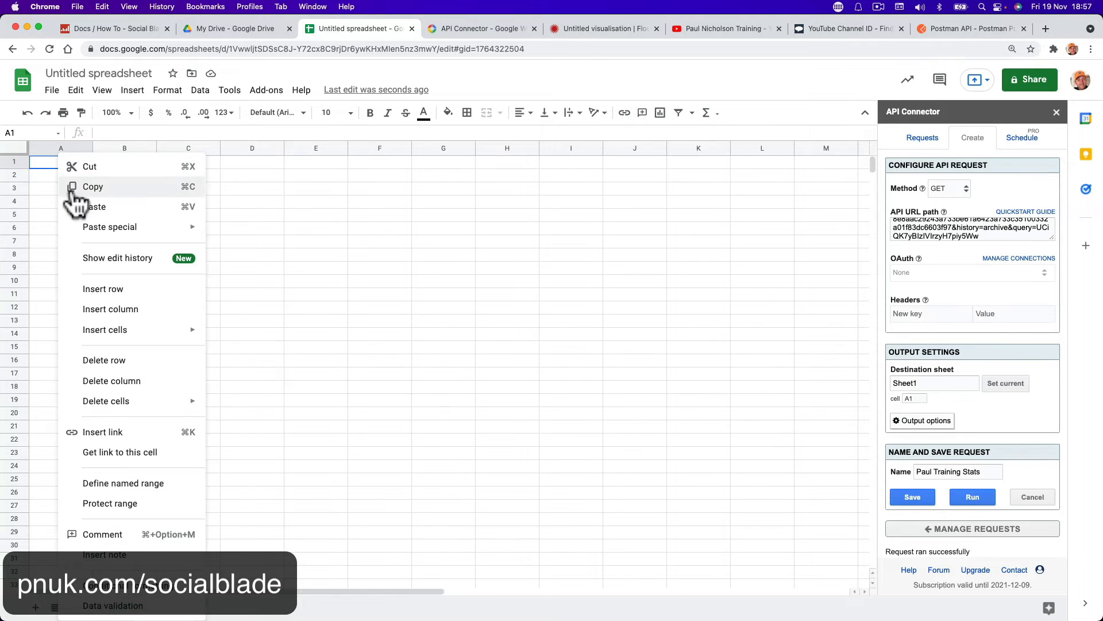
mouse_move(96, 230)
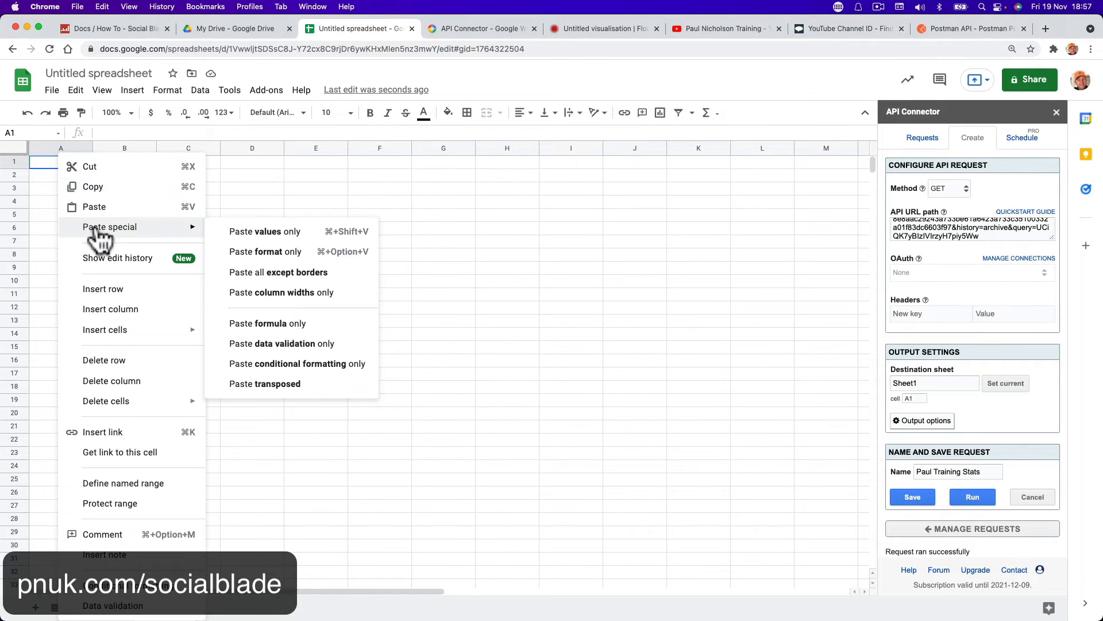
left_click(285, 381)
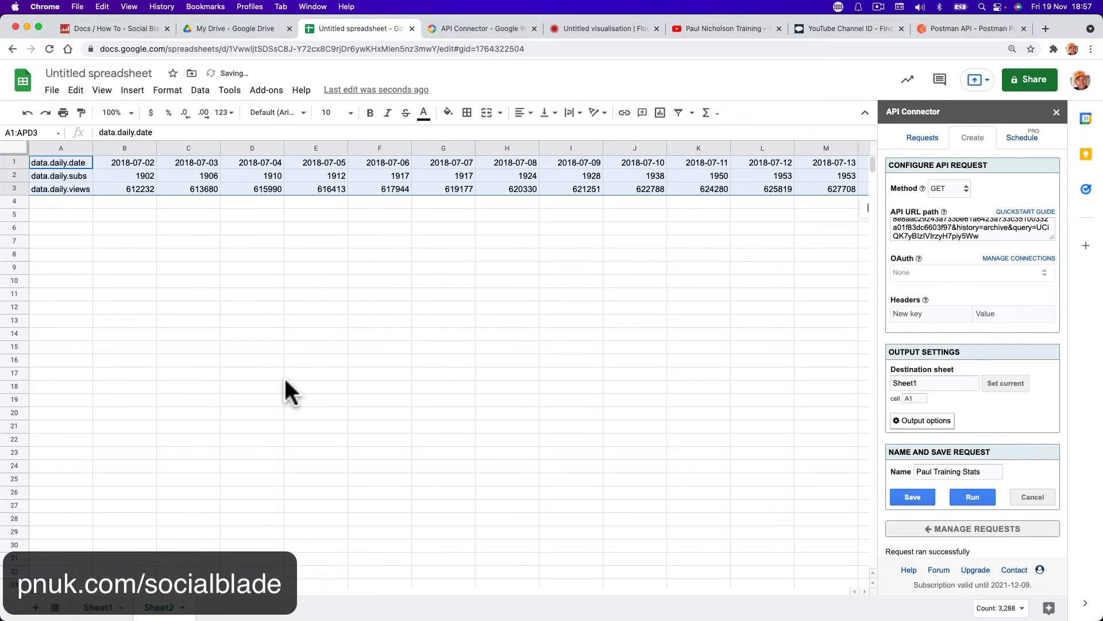
left_click(266, 350)
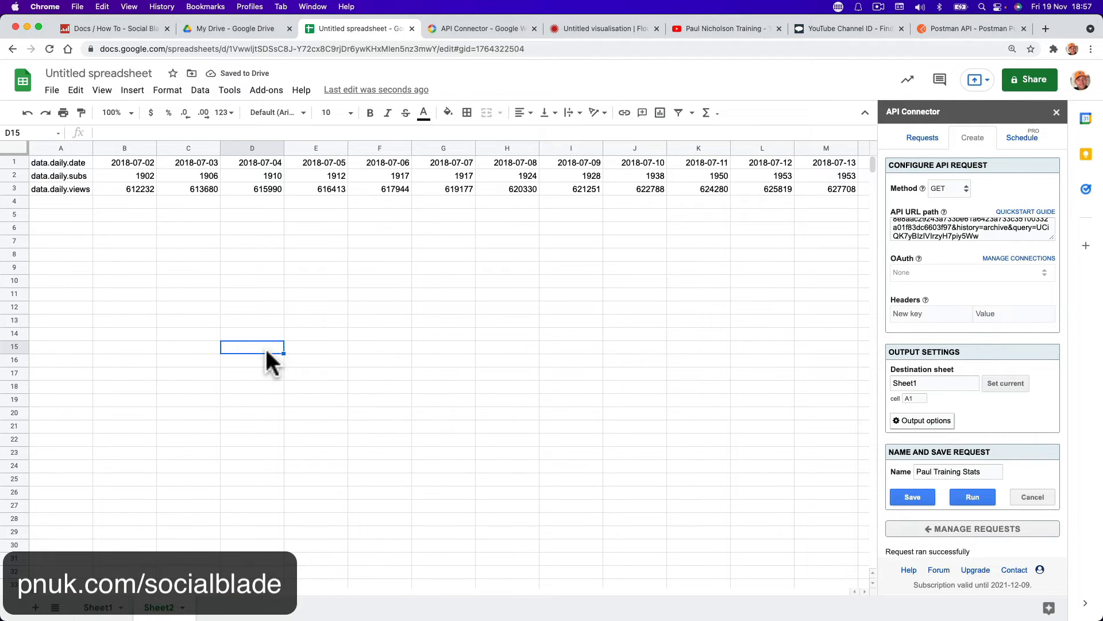
- Copy rows 1 to 3 of Sheet2 and paste them into the Flourish visualisation's data table from cell A1
left_click(137, 162)
left_click(137, 176)
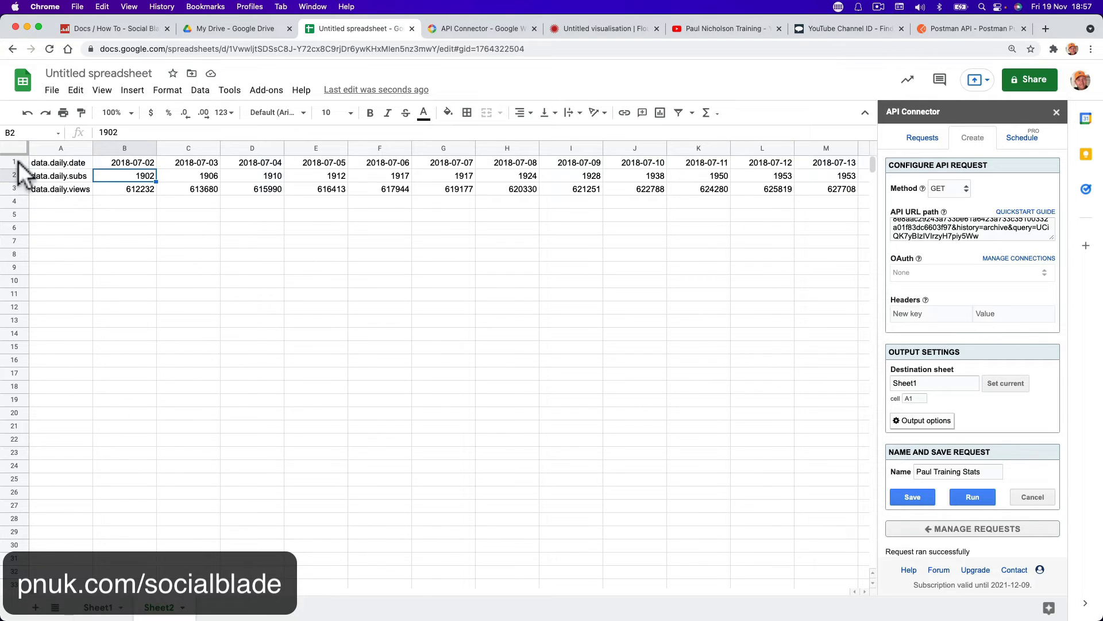
left_click_drag(19, 162, 17, 188)
right_click(17, 188)
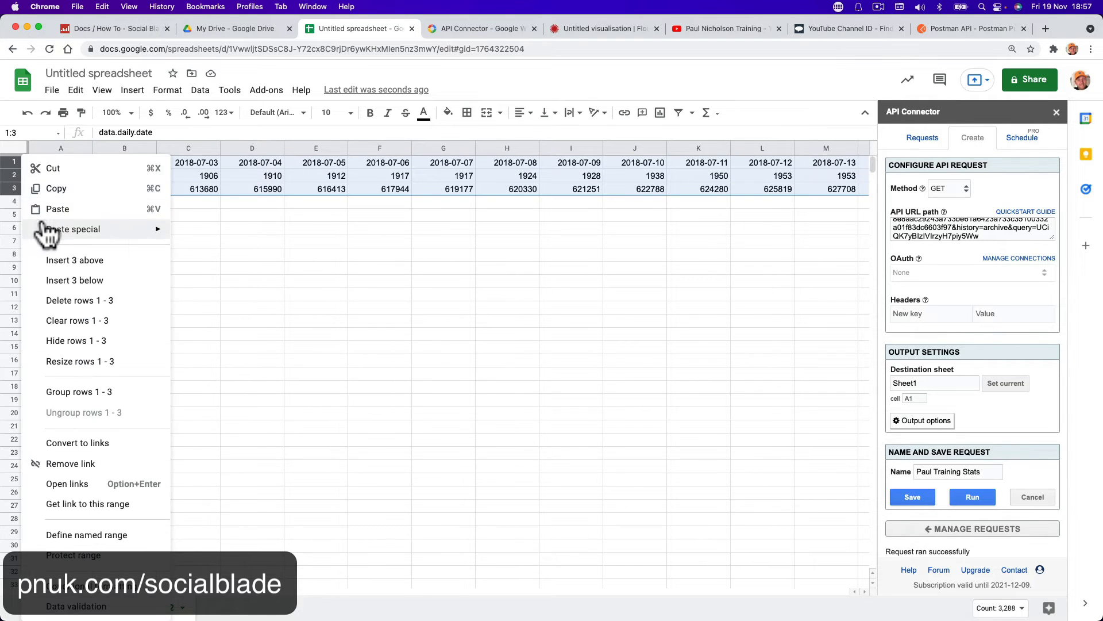
left_click(53, 189)
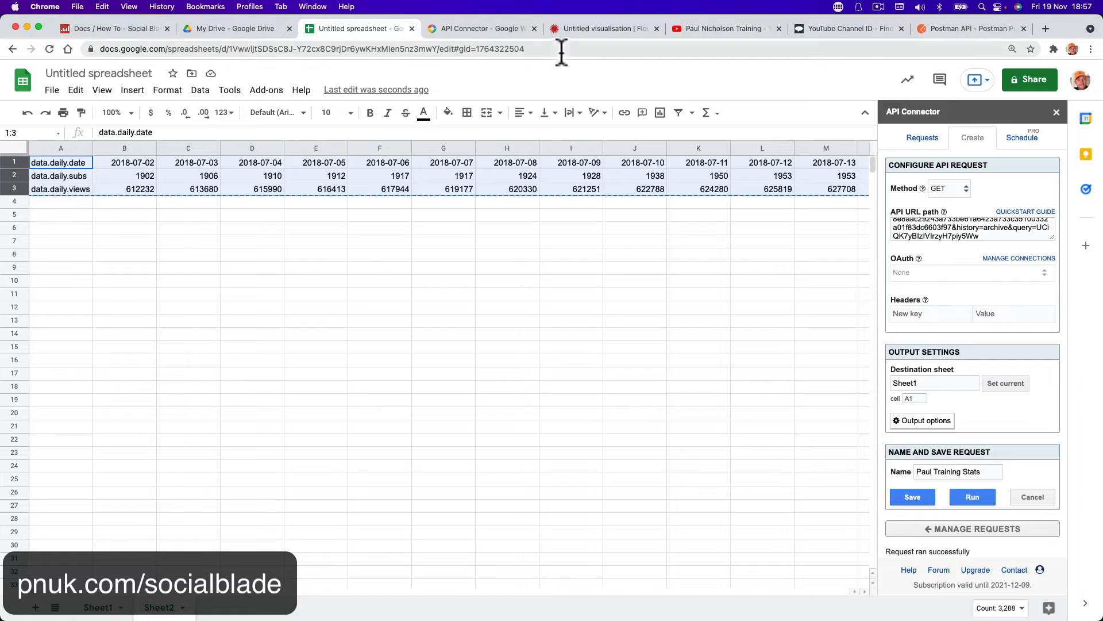
left_click(584, 25)
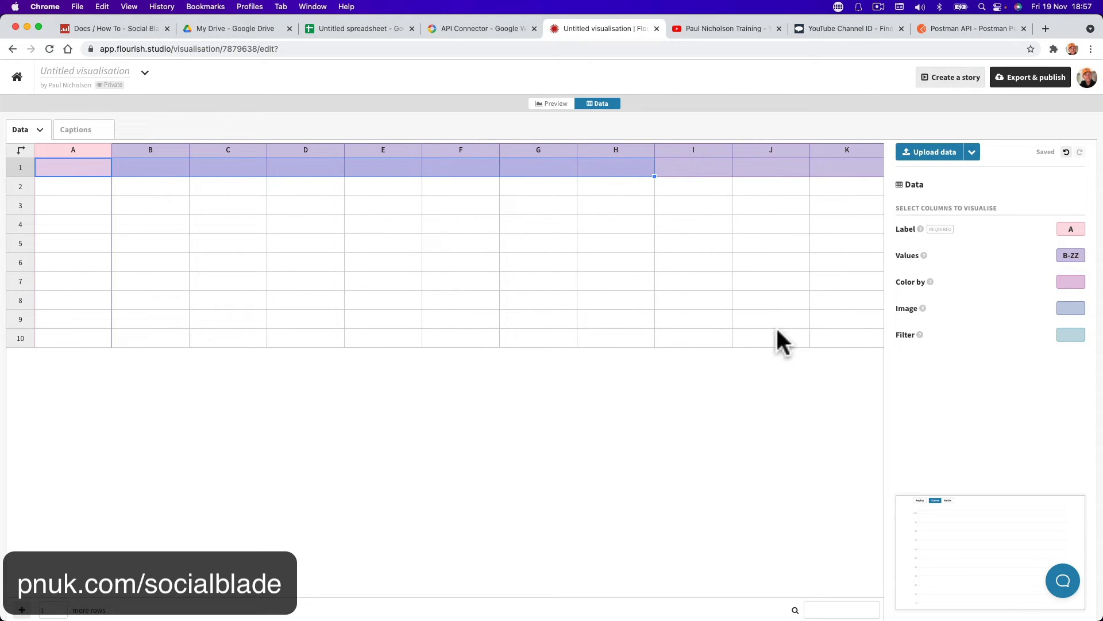
right_click(67, 169)
left_click(45, 170)
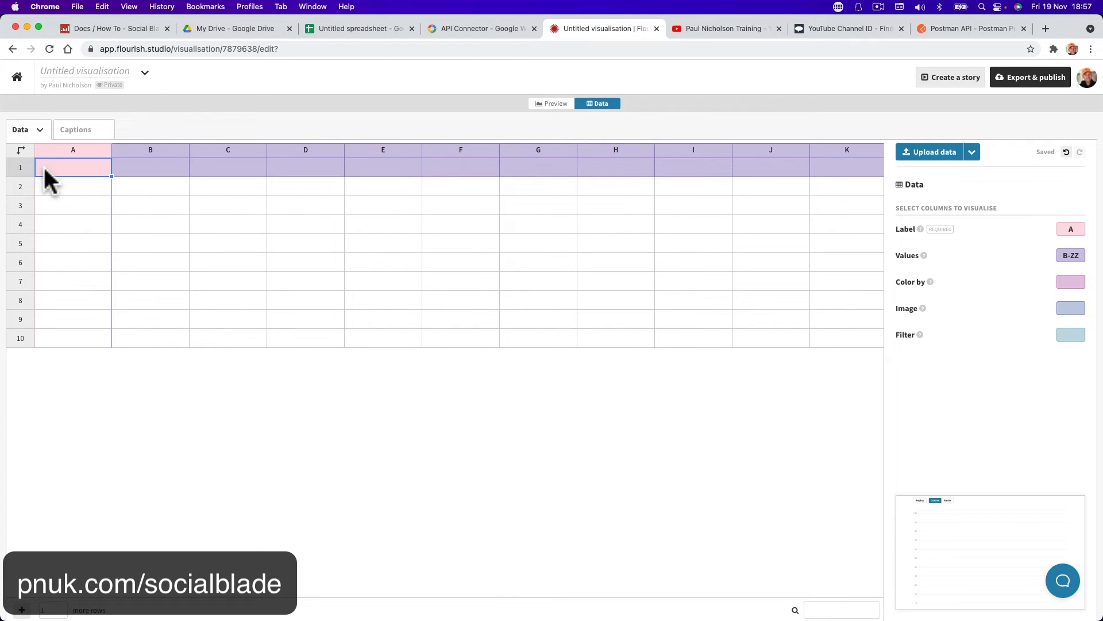
key("super+v")
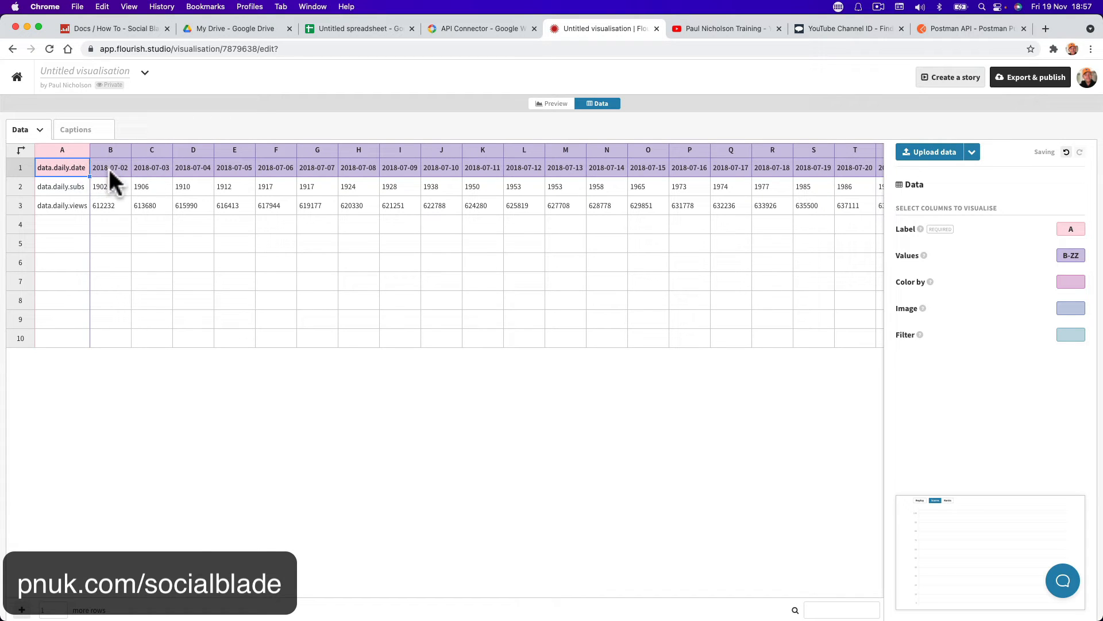
- Rename the labels in column A of the first three rows as Channel, Subscribers and Views
double_click(68, 172)
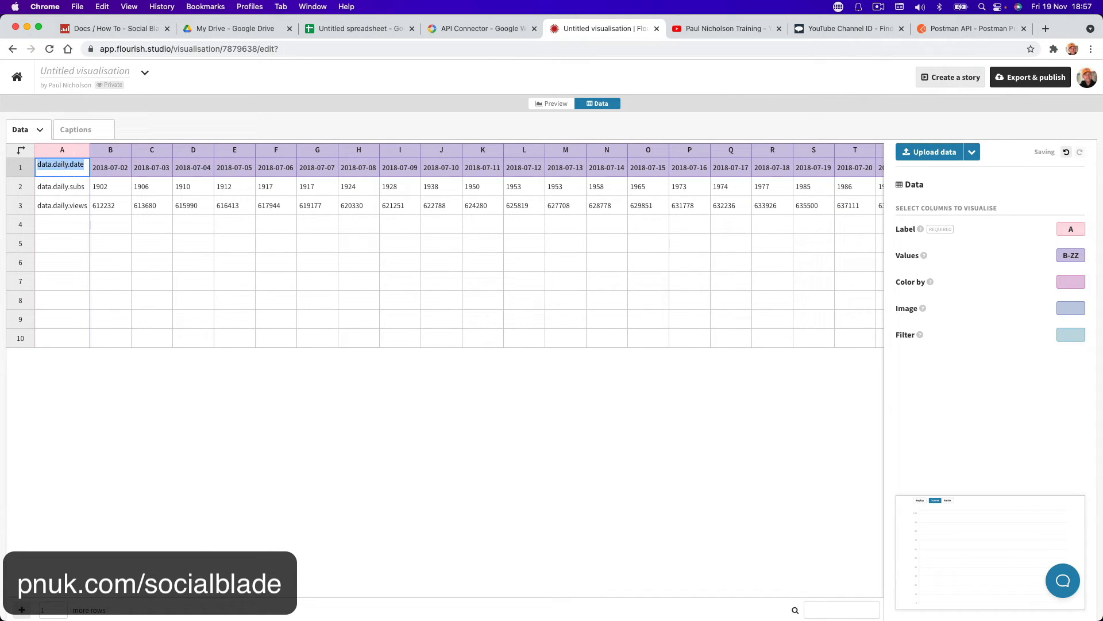
type("Channel")
key("Return")
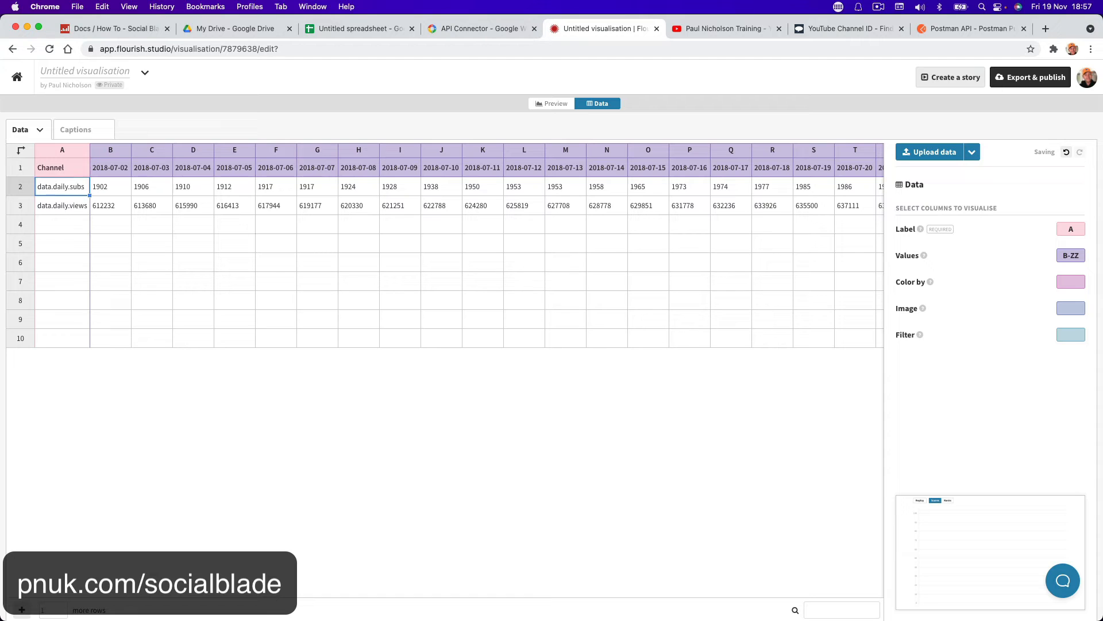
double_click(57, 187)
type("Subscribers")
key("Tab")
double_click(59, 205)
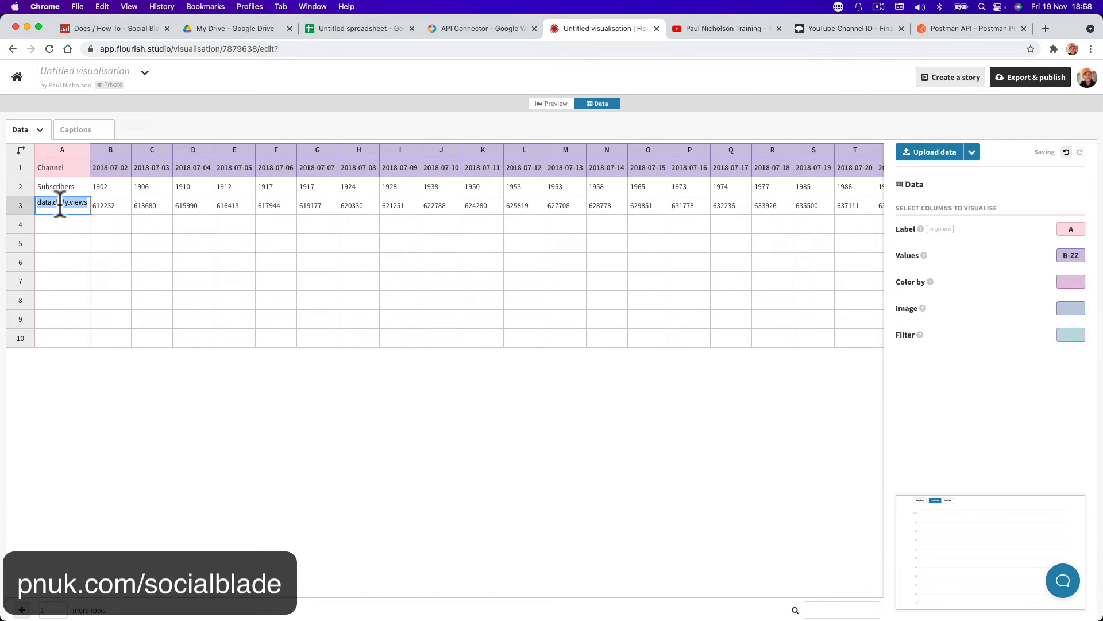
type("V")
left_click(95, 266)
- Set the Values column range to B-APD so it extends to the last date column, 2021-11-19
scroll(543, 288, "right", 15)
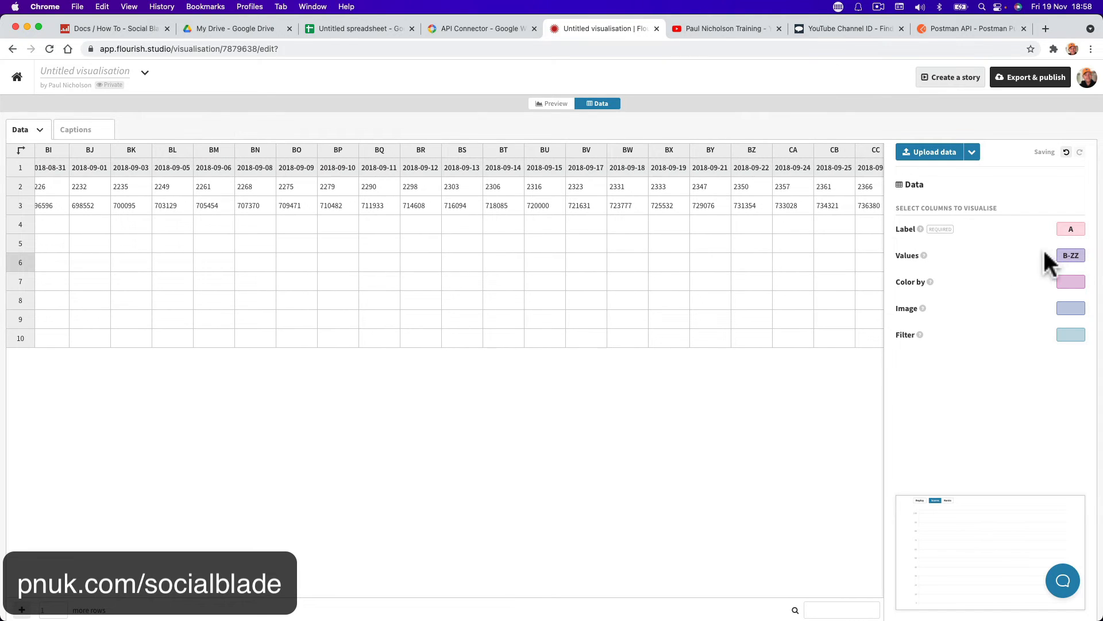
left_click(1069, 248)
scroll(718, 249, "right", 20)
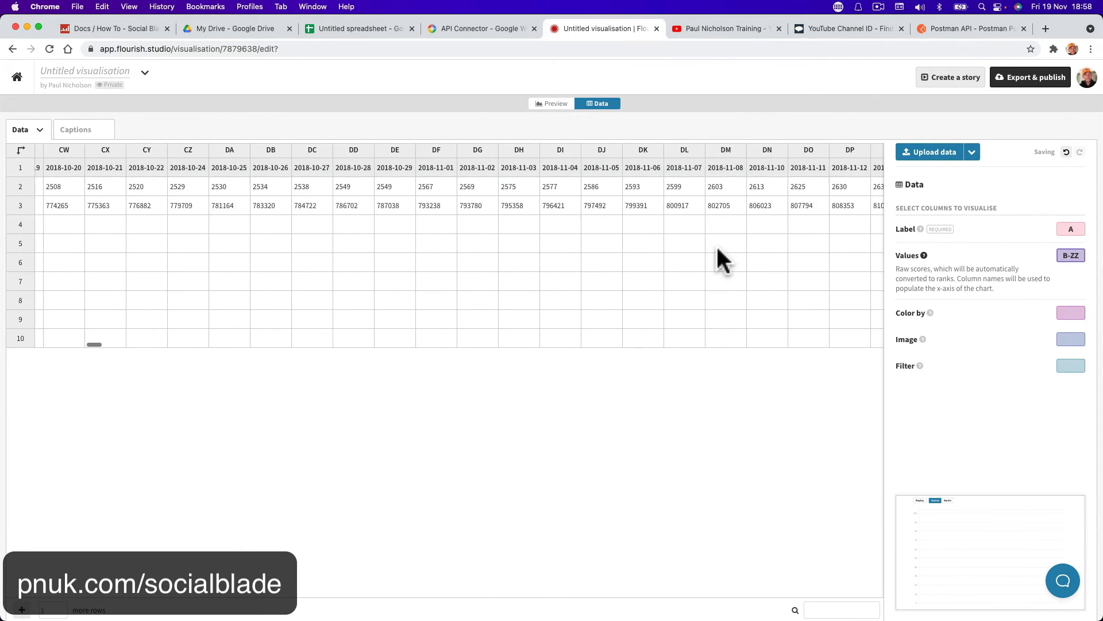
scroll(717, 249, "right", 20)
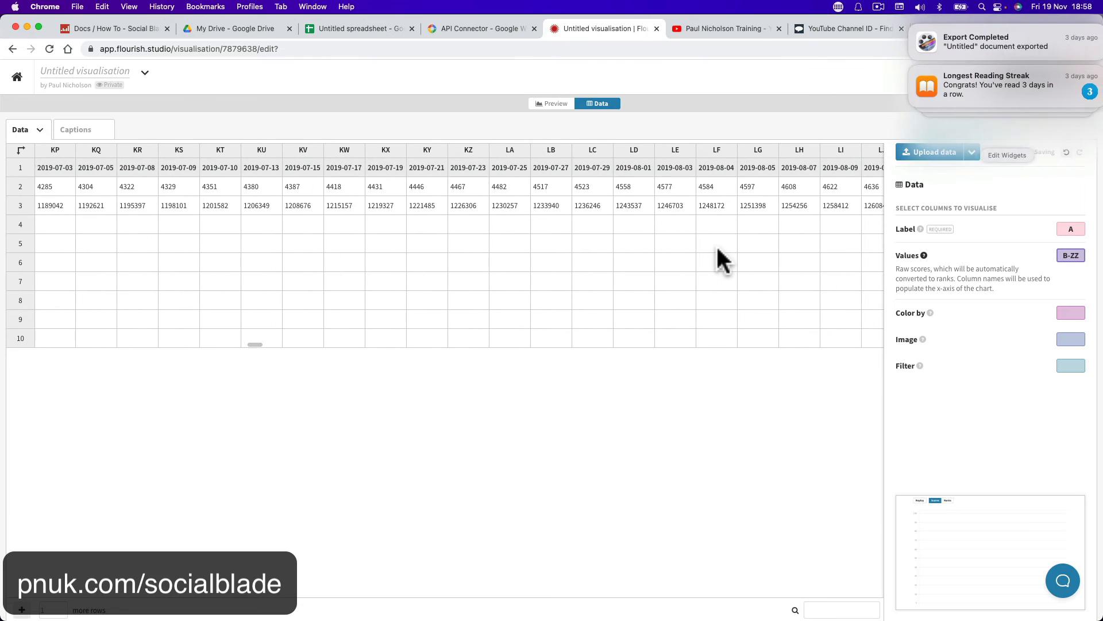
left_click(720, 256)
scroll(720, 256, "right", 15)
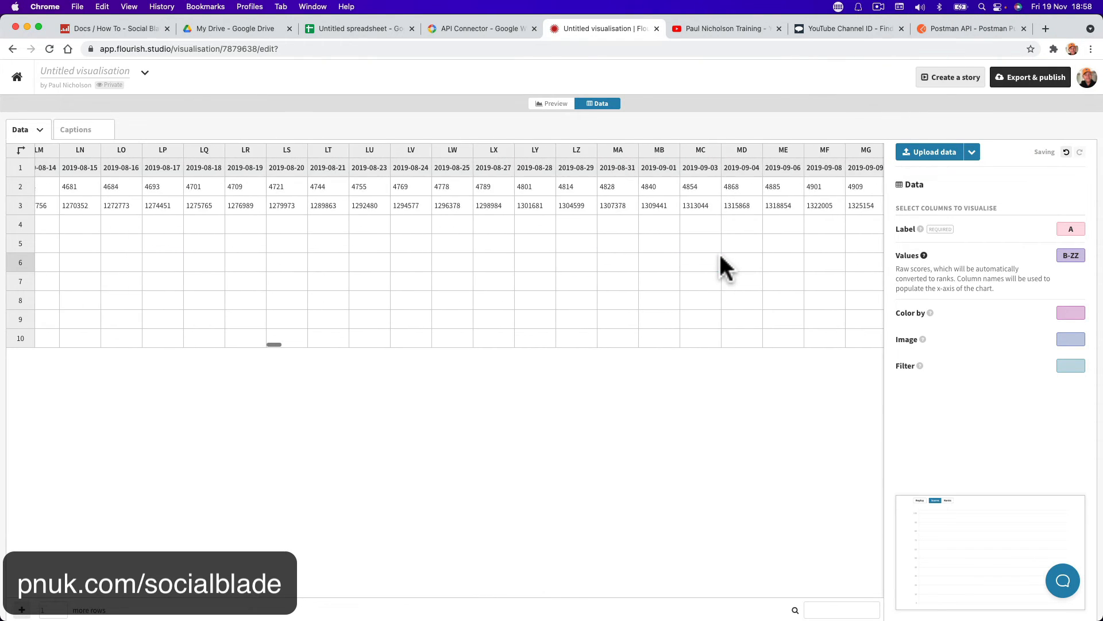
scroll(719, 252, "right", 20)
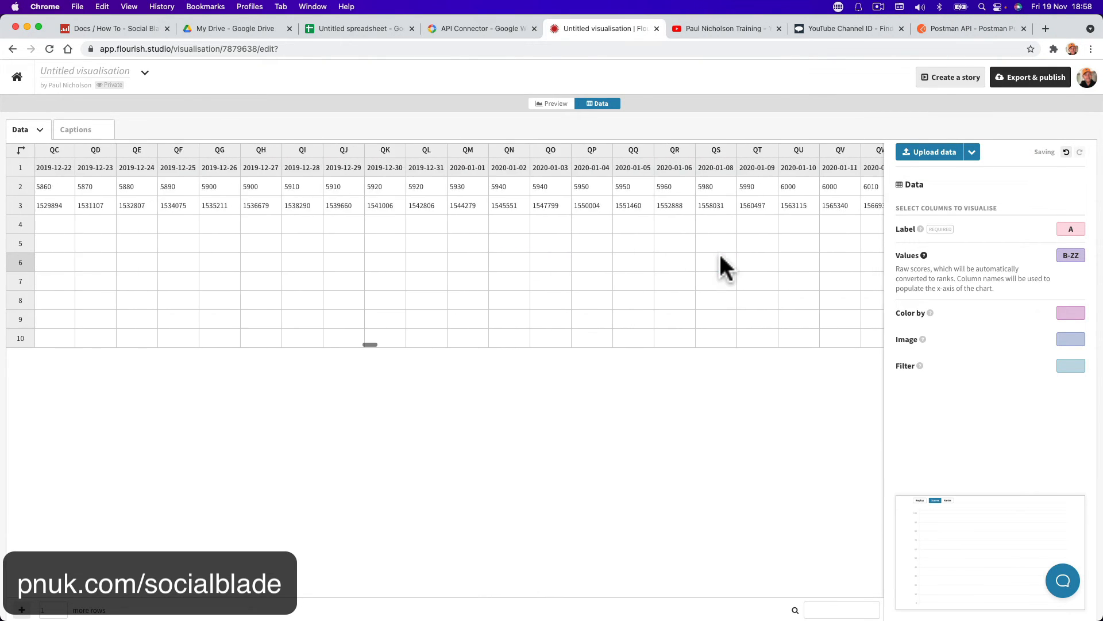
scroll(718, 251, "right", 20)
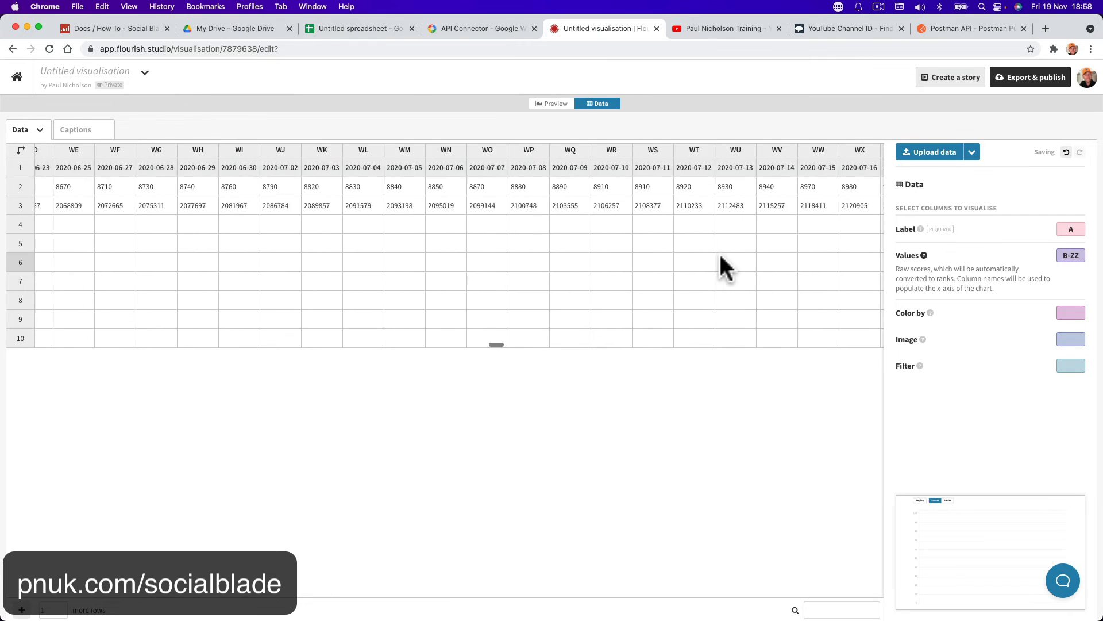
scroll(719, 251, "right", 20)
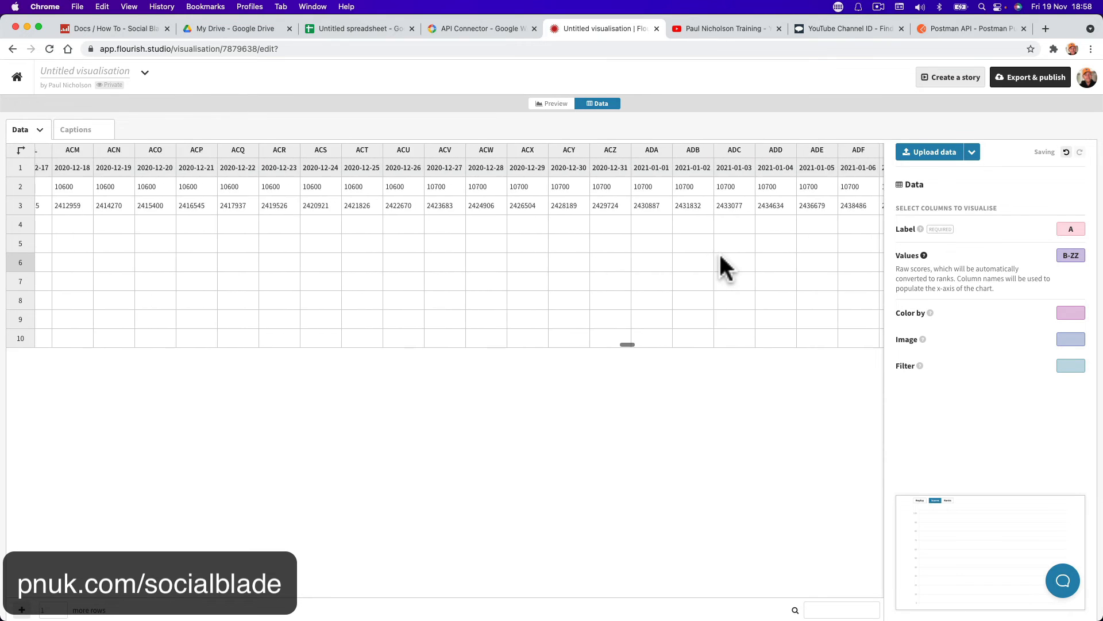
scroll(719, 252, "right", 20)
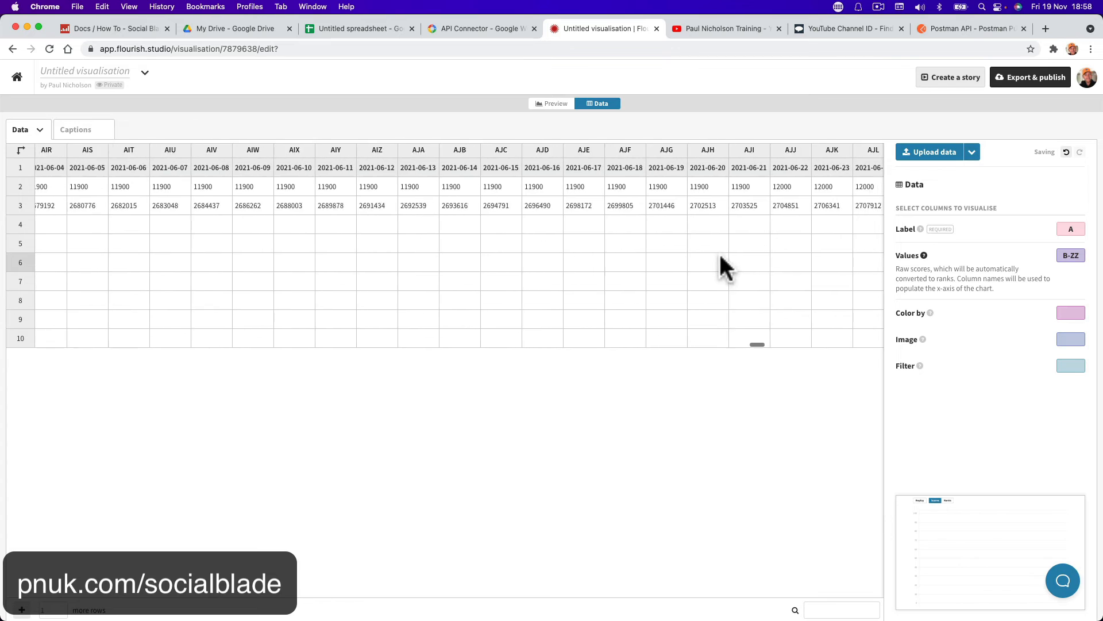
scroll(722, 265, "right", 20)
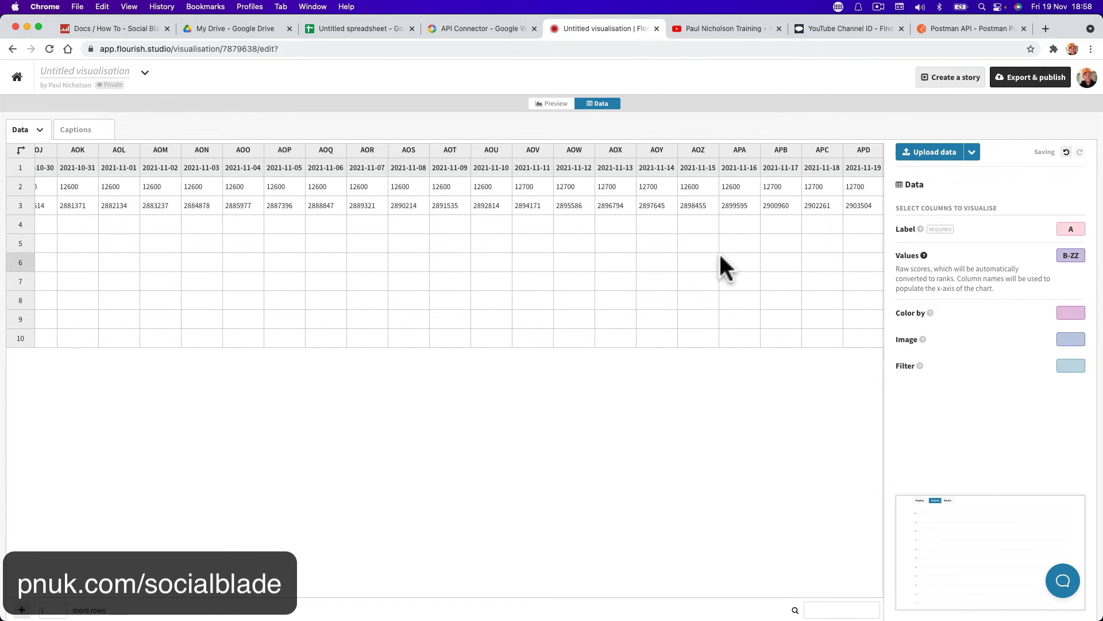
left_click(1083, 257)
key("BackSpace")
key("BackSpace")
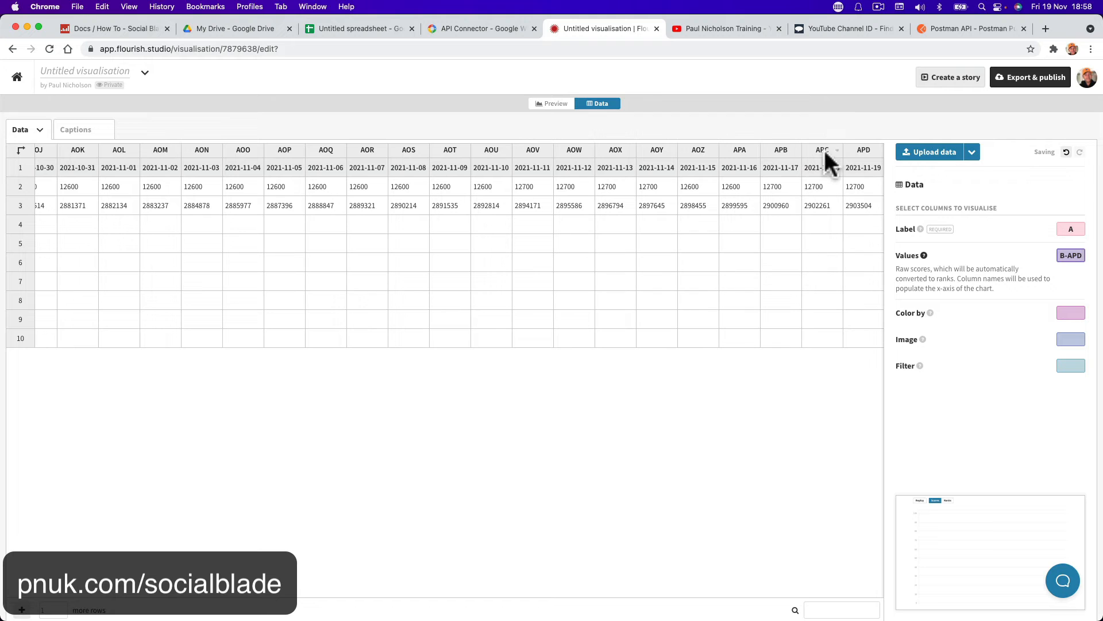
mouse_move(927, 281)
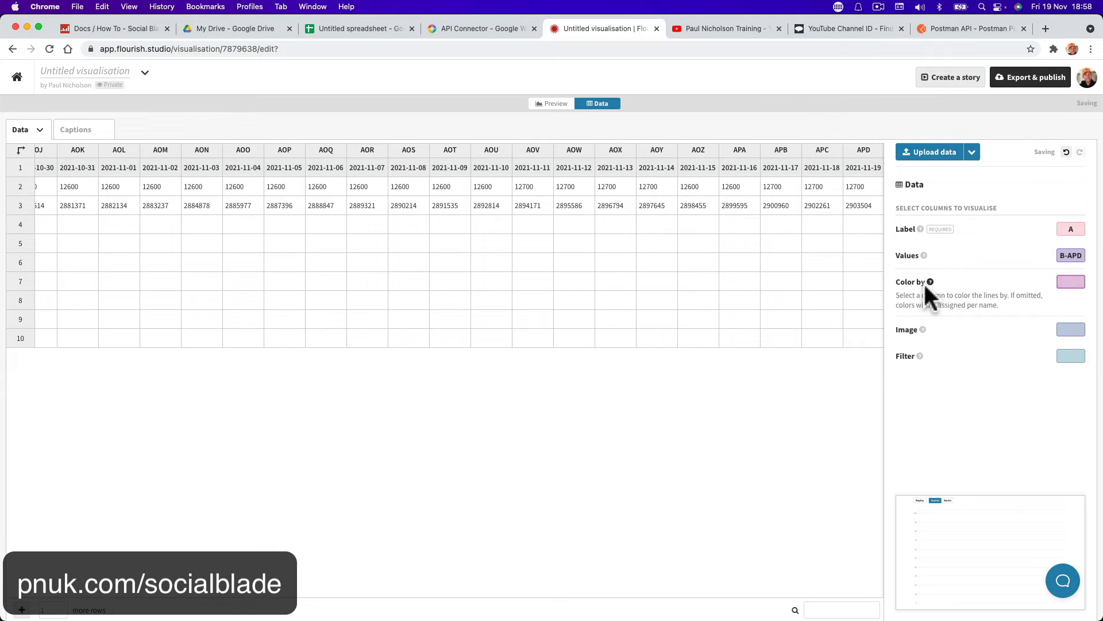
- Insert a blank column before the first date column of the data table and head it Image
scroll(598, 265, "left", 20)
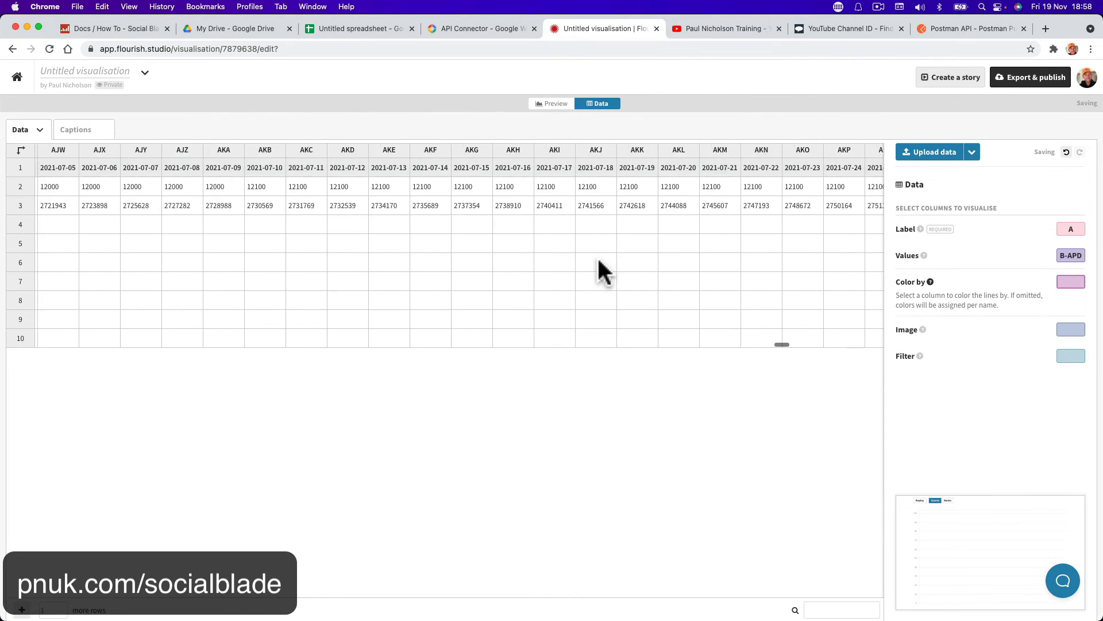
scroll(598, 262, "left", 20)
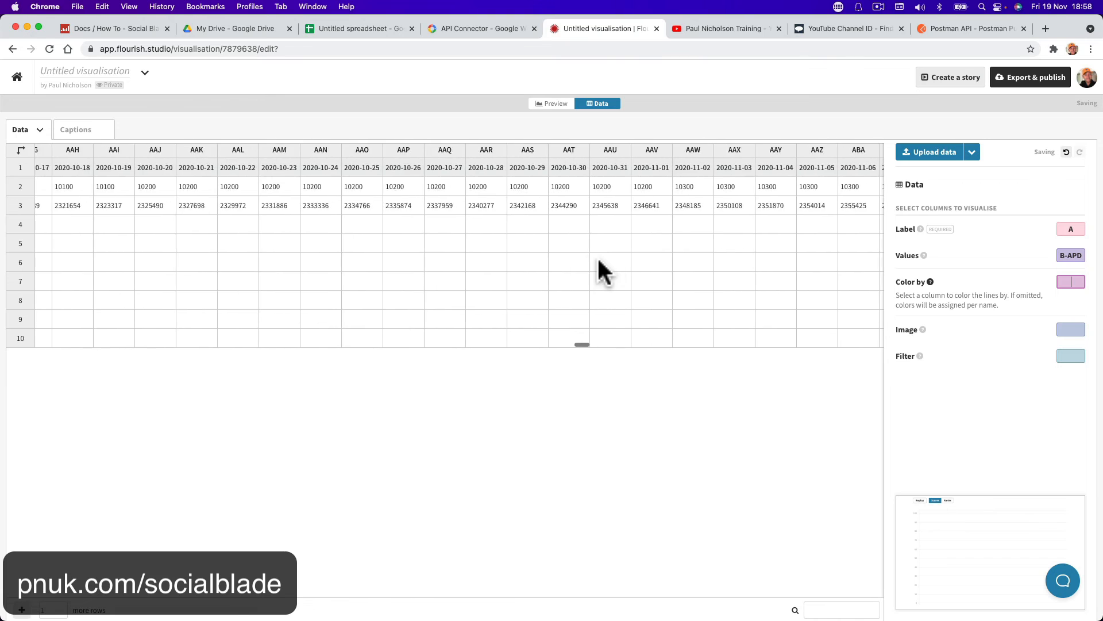
scroll(604, 270, "left", 10)
scroll(599, 261, "left", 20)
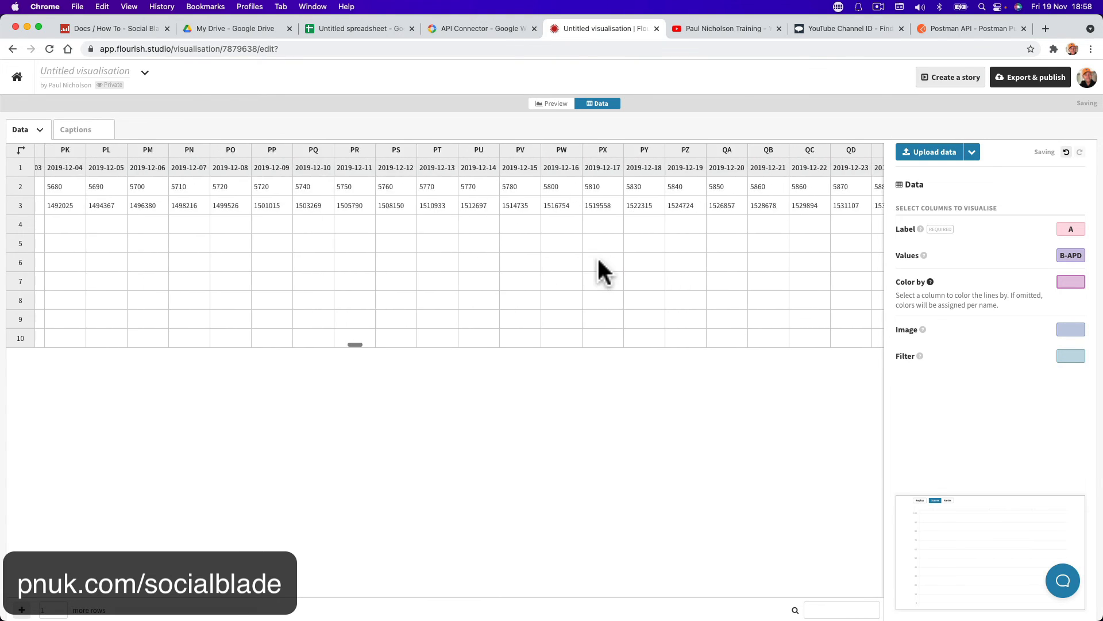
scroll(598, 256, "left", 20)
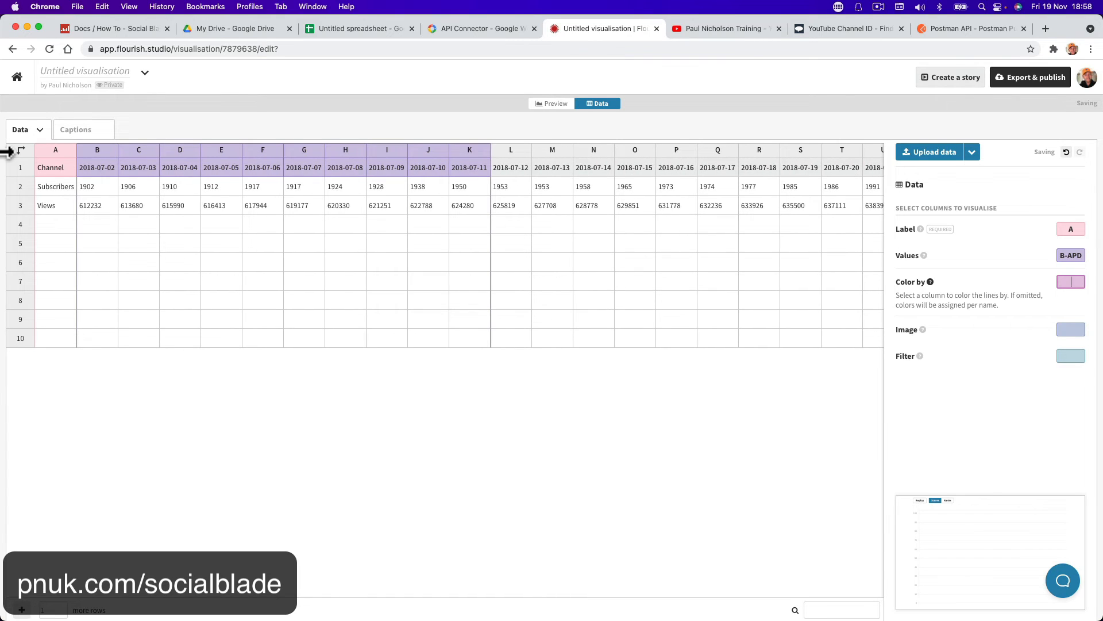
left_click(99, 149)
right_click(100, 148)
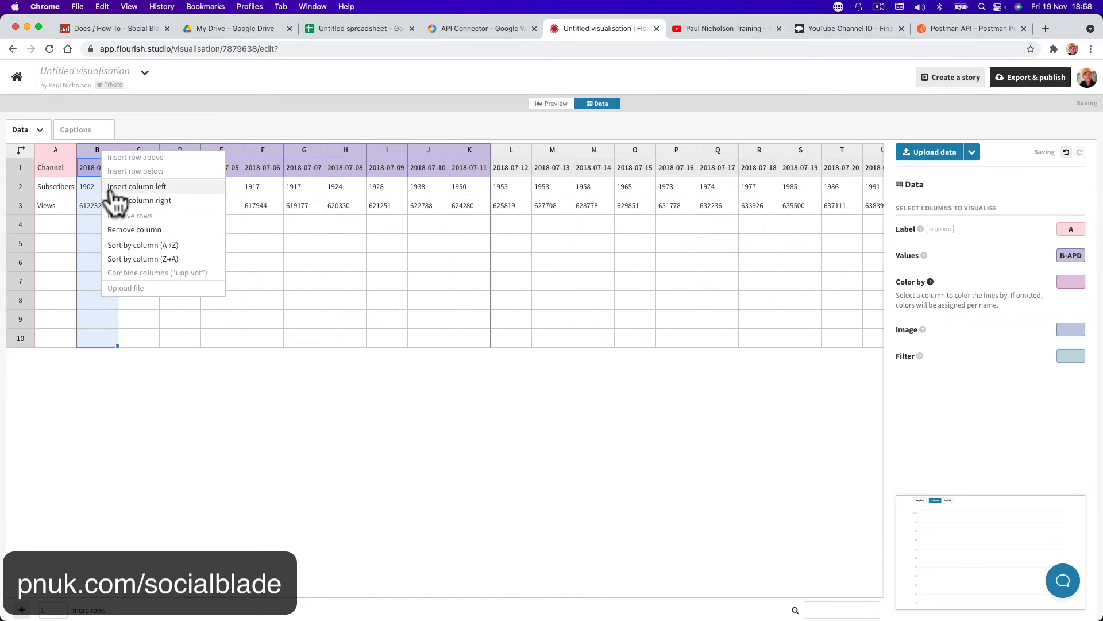
left_click(115, 187)
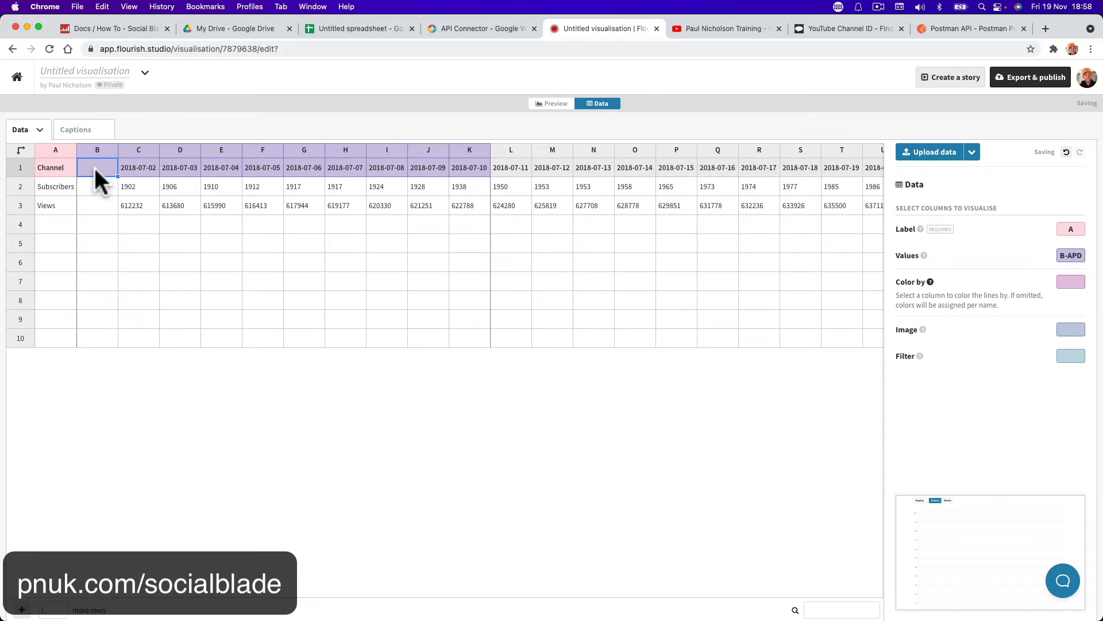
type("Image")
- Switch to the YouTube channel page and copy the link address of the channel's profile picture
left_click(723, 26)
right_click(305, 269)
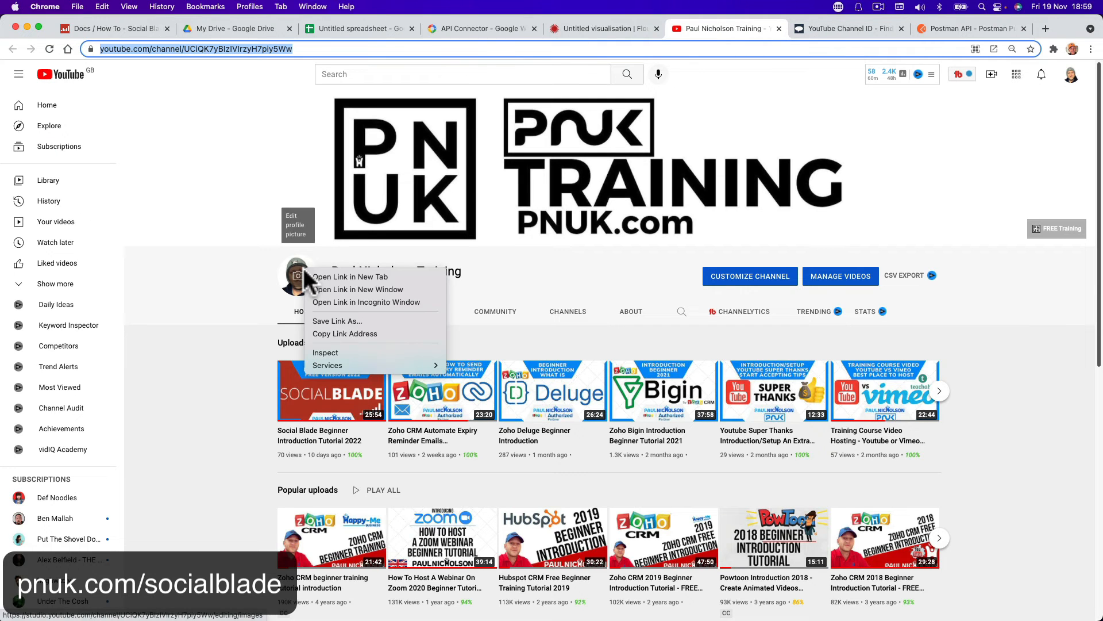
left_click(325, 332)
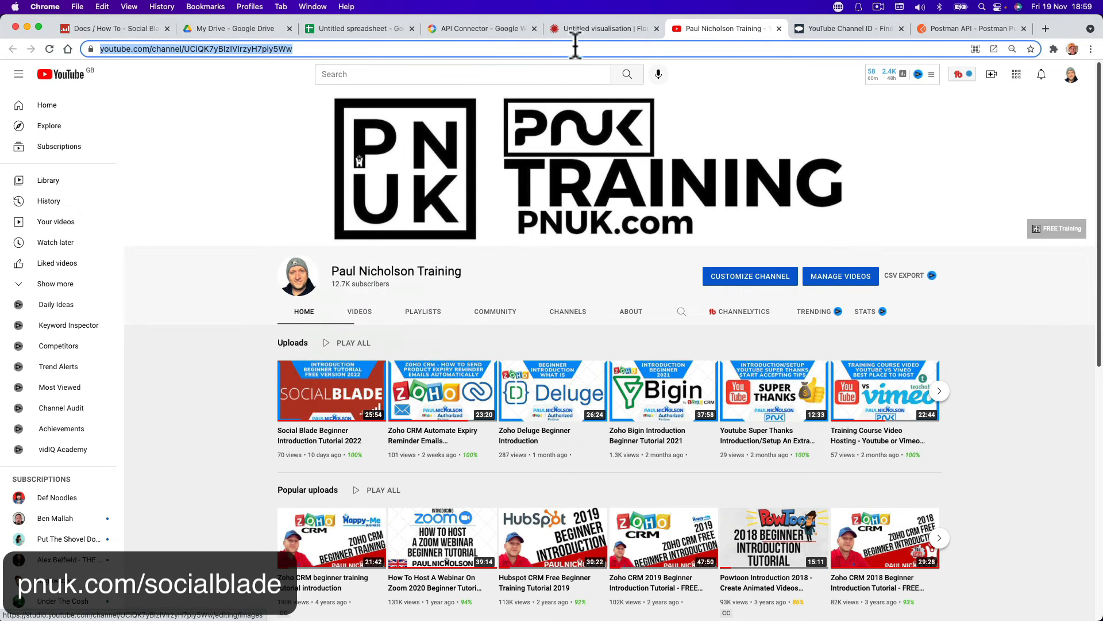
- Switch to the Flourish visualisation and paste the copied picture link into the Image cells of the Subscribers and Views rows
left_click(599, 27)
left_click(104, 181)
key("super+v")
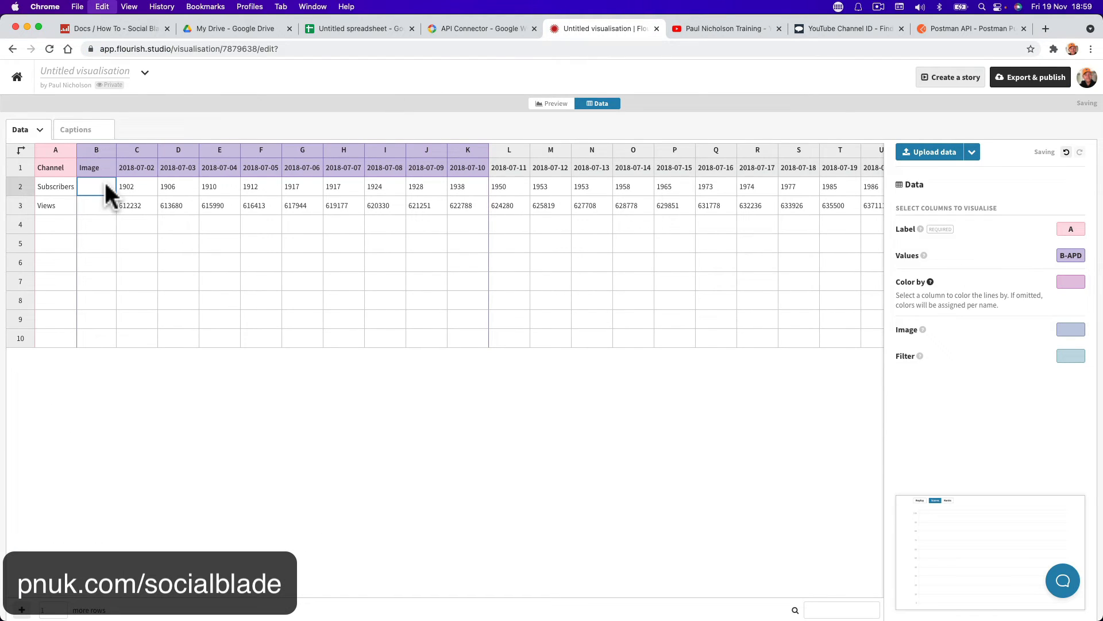
left_click(96, 202)
key("super+v")
left_click(198, 265)
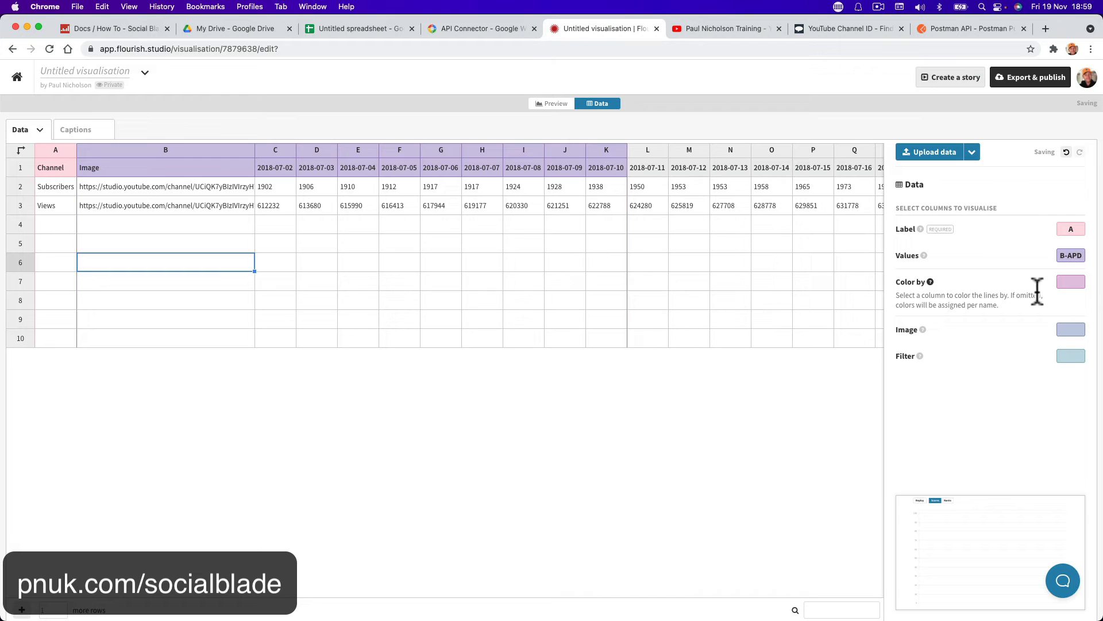
- Set the Image column to B and the Values column range to C-APD
left_click(1070, 329)
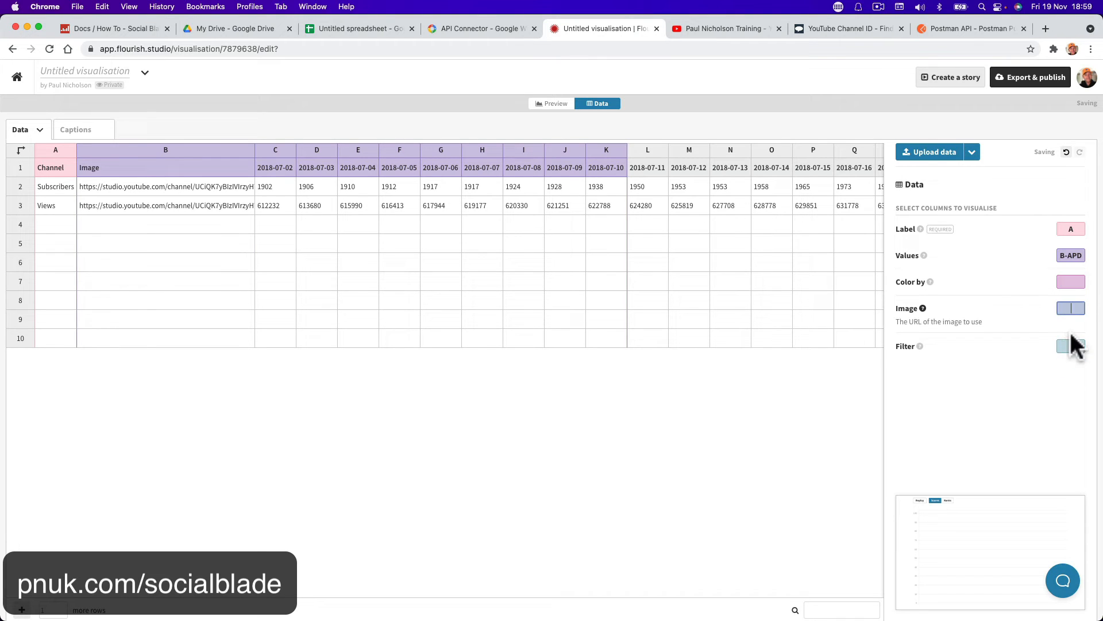
type("B")
left_click(1062, 256)
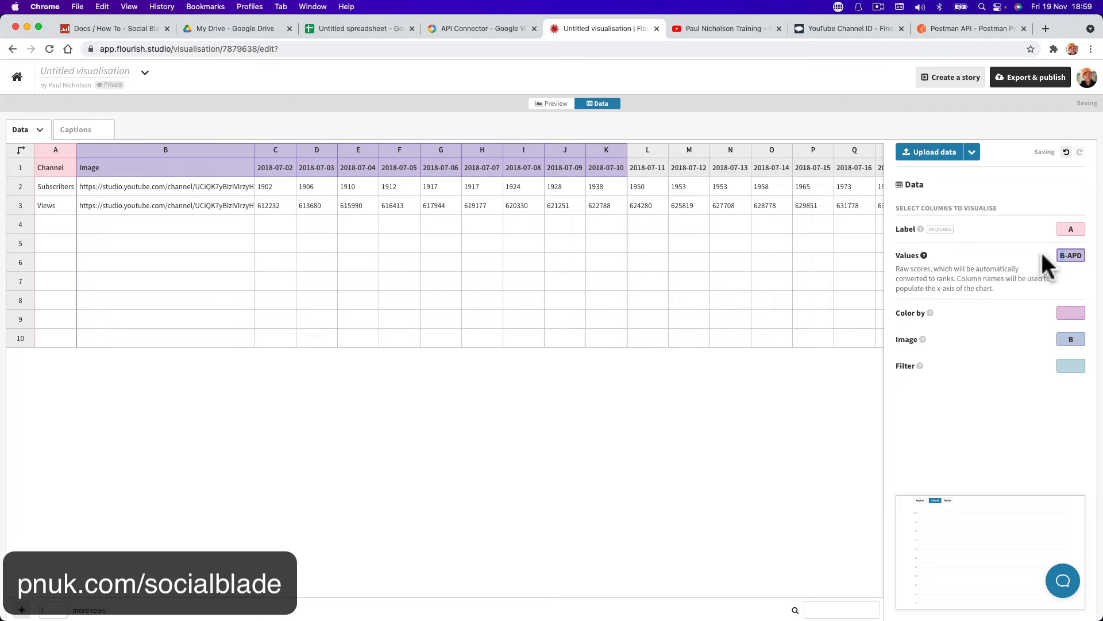
type("C")
key("Tab")
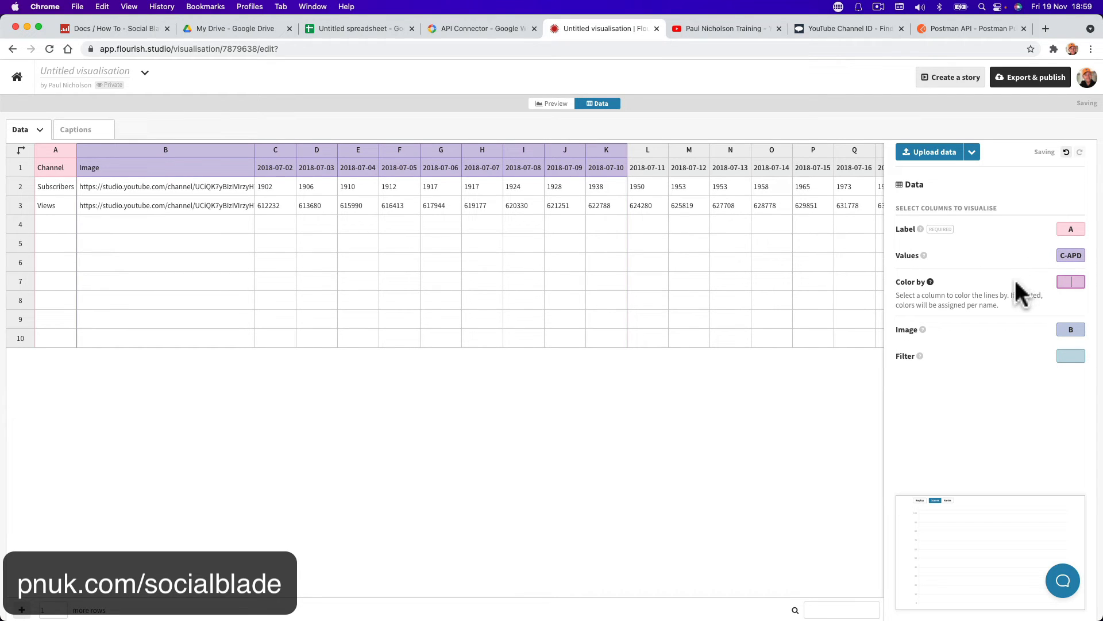
- Preview the chart with the new column assignments and return to the data table
left_click(539, 108)
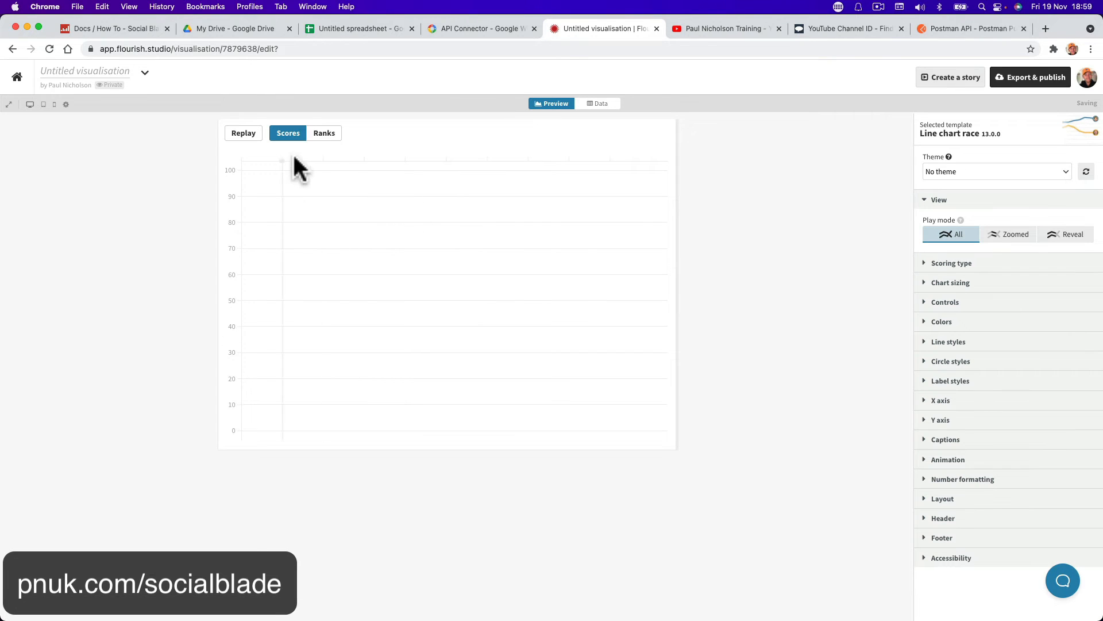
left_click(610, 106)
left_click(315, 260)
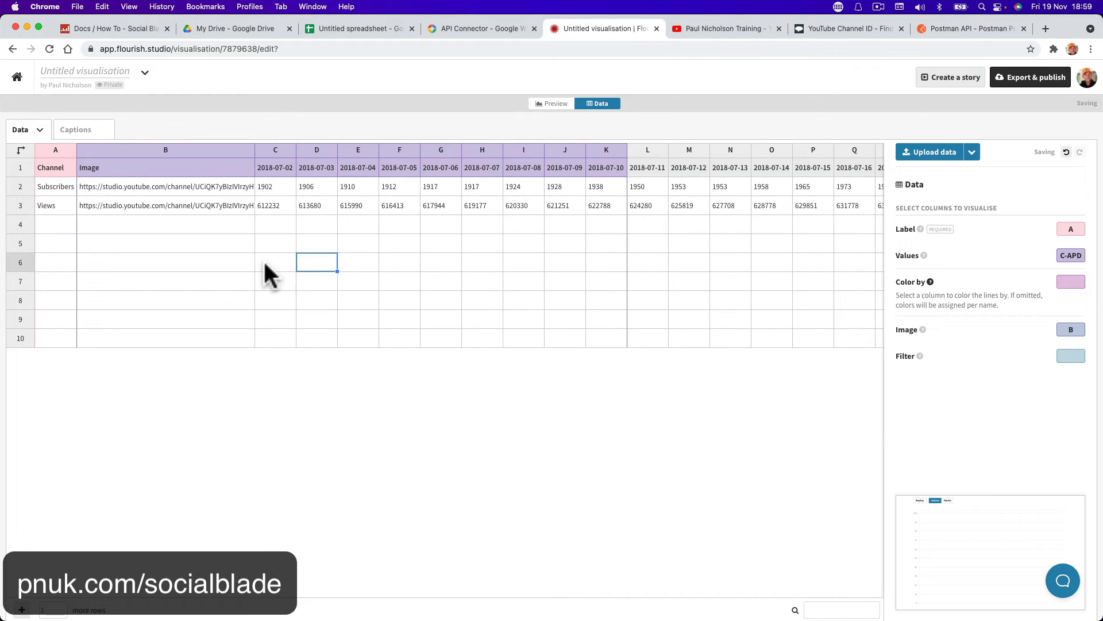
left_click(212, 258)
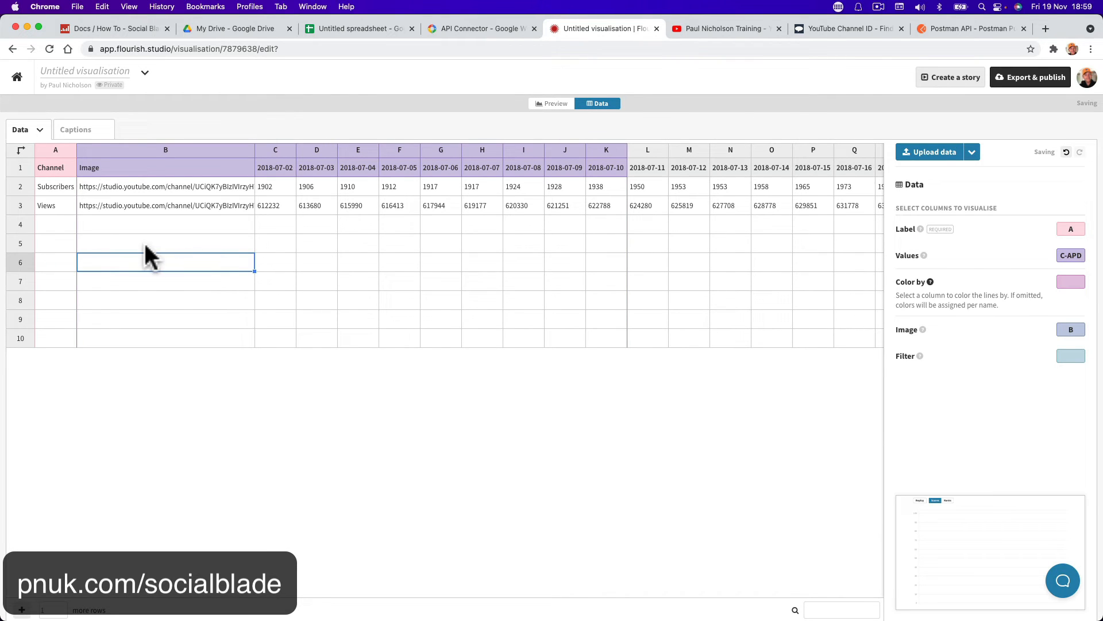
- Title the visualisation with the channel owner's first name followed by Stats
left_click(92, 69)
type("Paul")
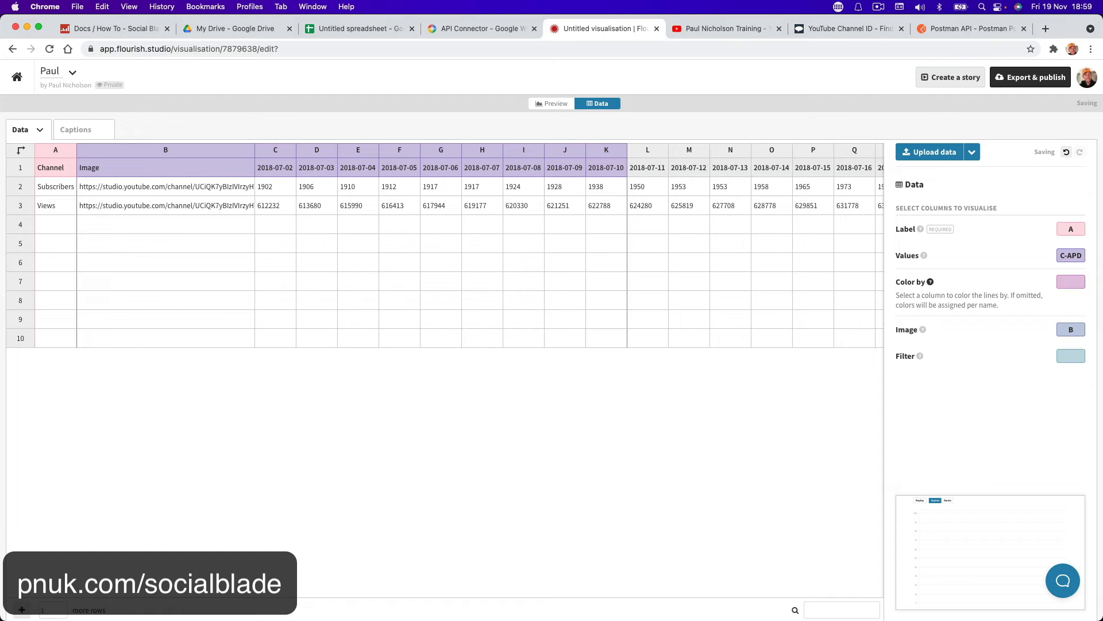
type(" Stats")
key("Return")
left_click(196, 262)
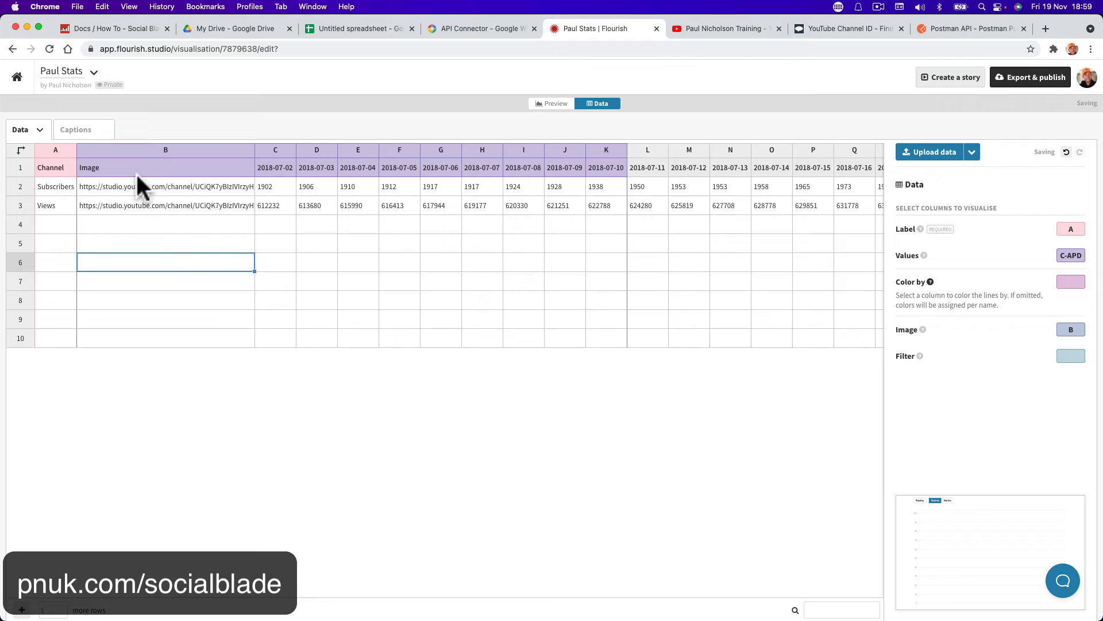
left_click(50, 48)
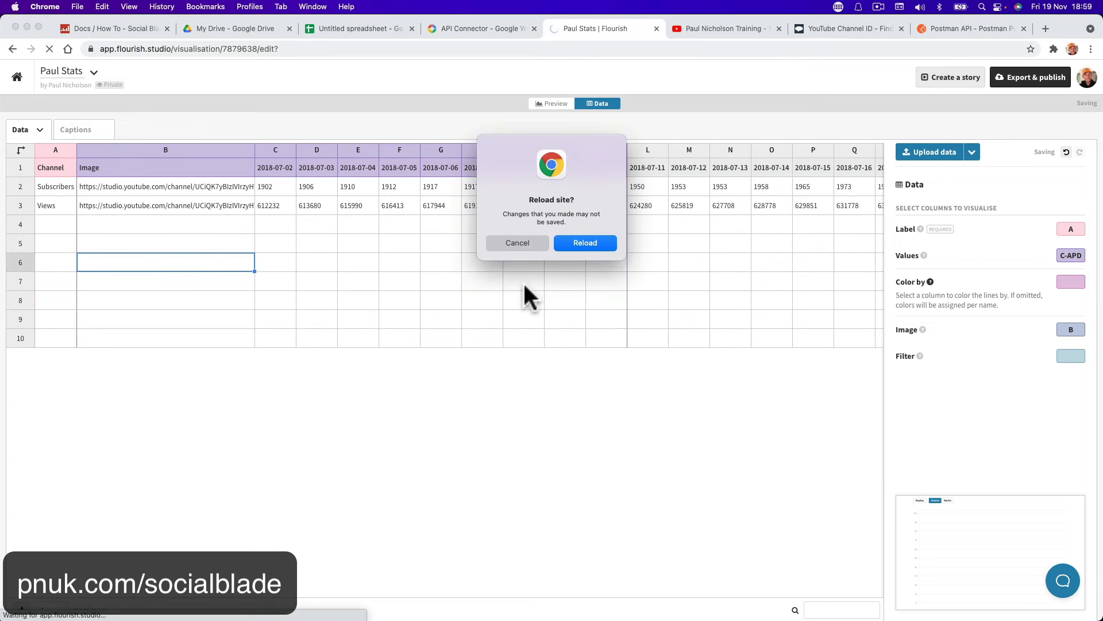
left_click(525, 241)
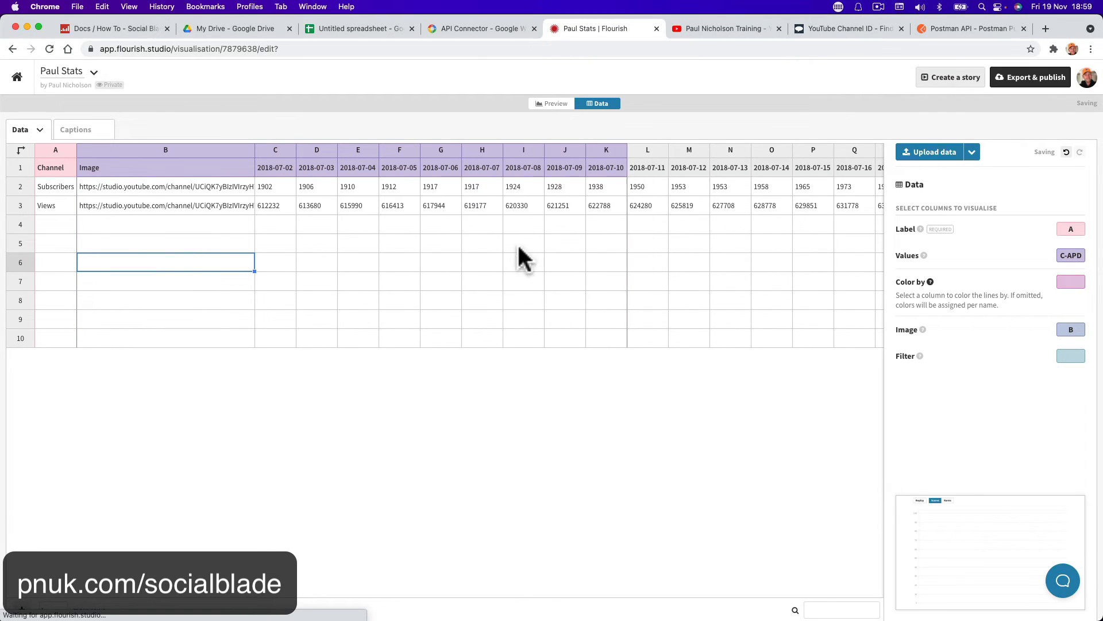
left_click(489, 254)
key("Right")
key("Right")
key("Right")
key("Right")
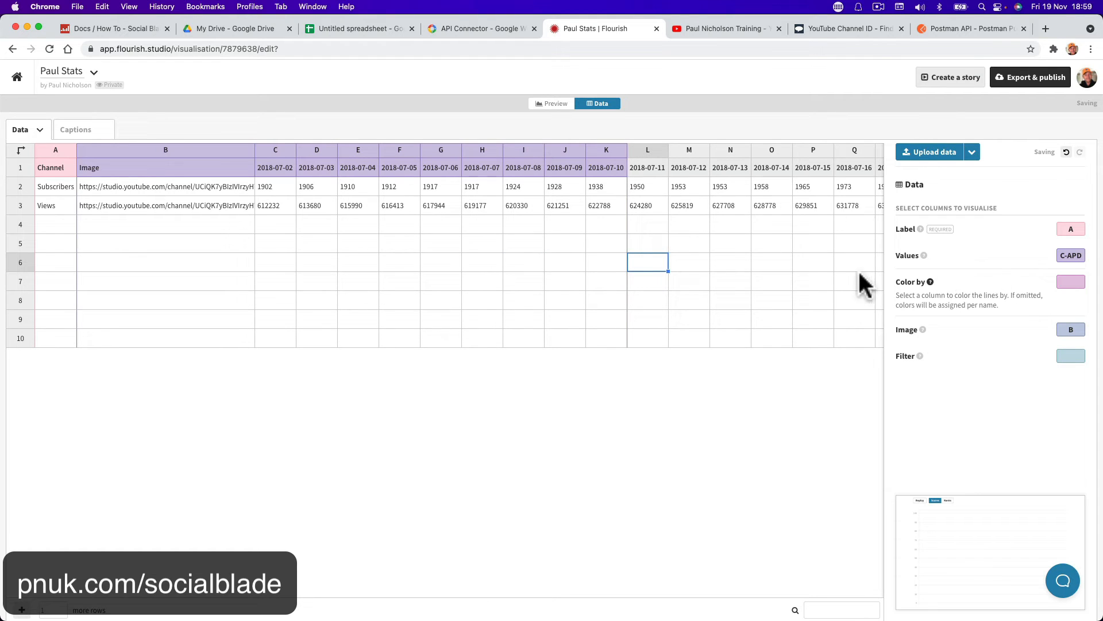
left_click(1063, 255)
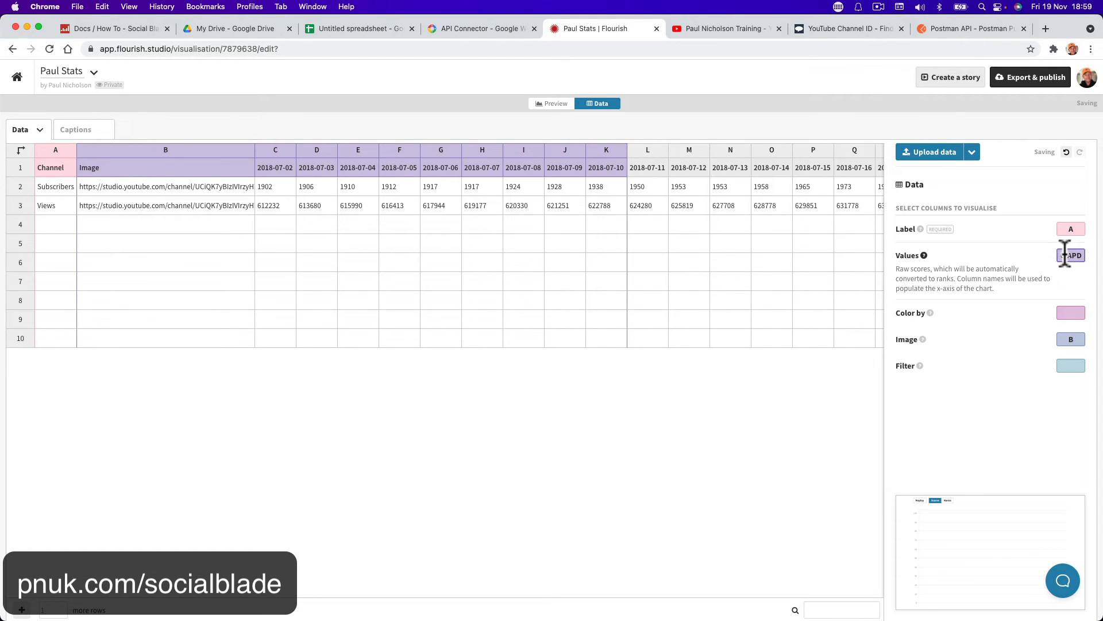
left_click(1066, 315)
left_click(521, 237)
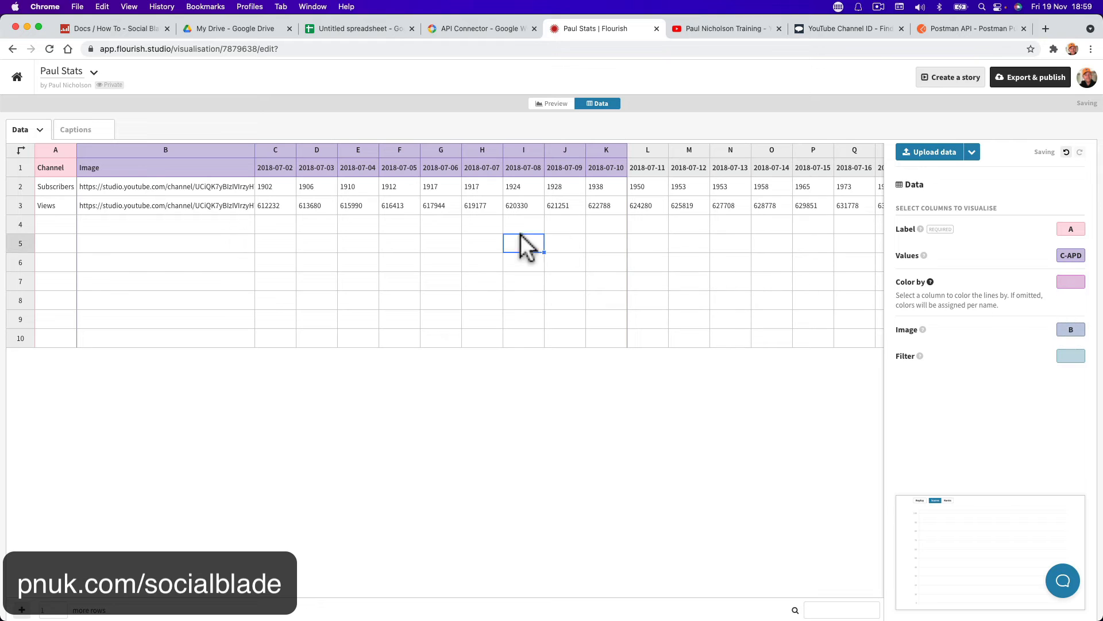
left_click(269, 170)
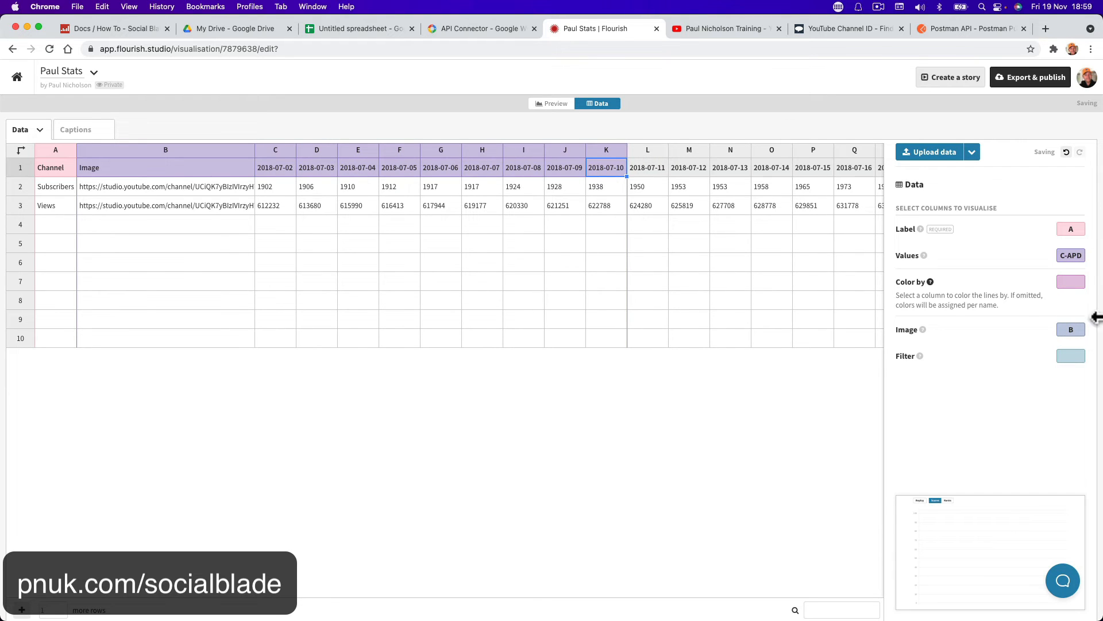
- Reload the visualisation page, discarding the unsaved changes
left_click(1068, 255)
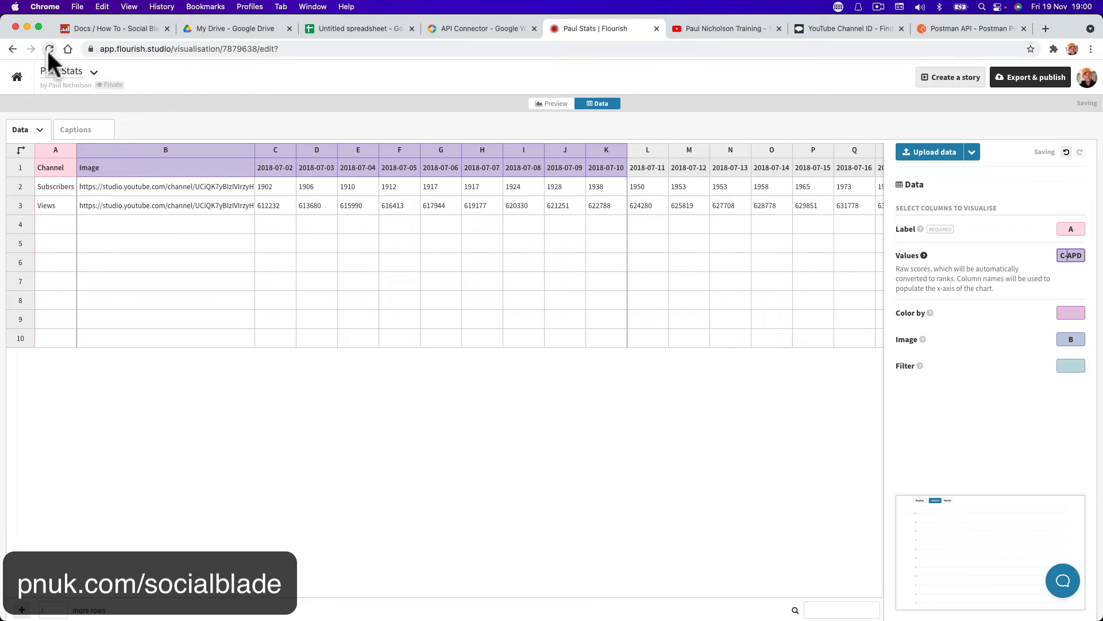
left_click(105, 220)
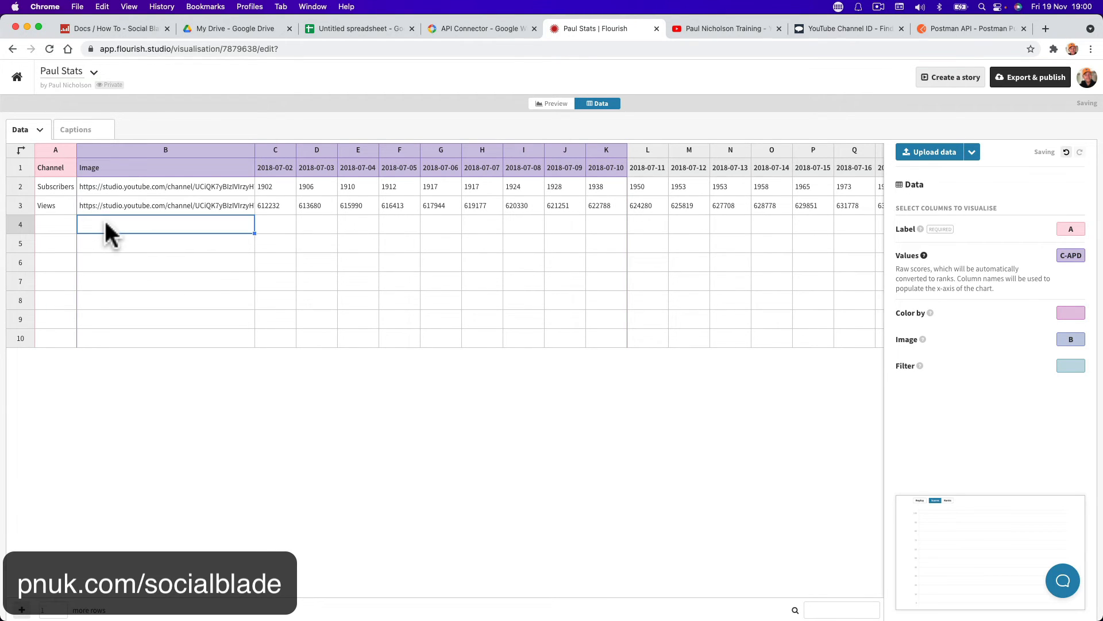
left_click(54, 47)
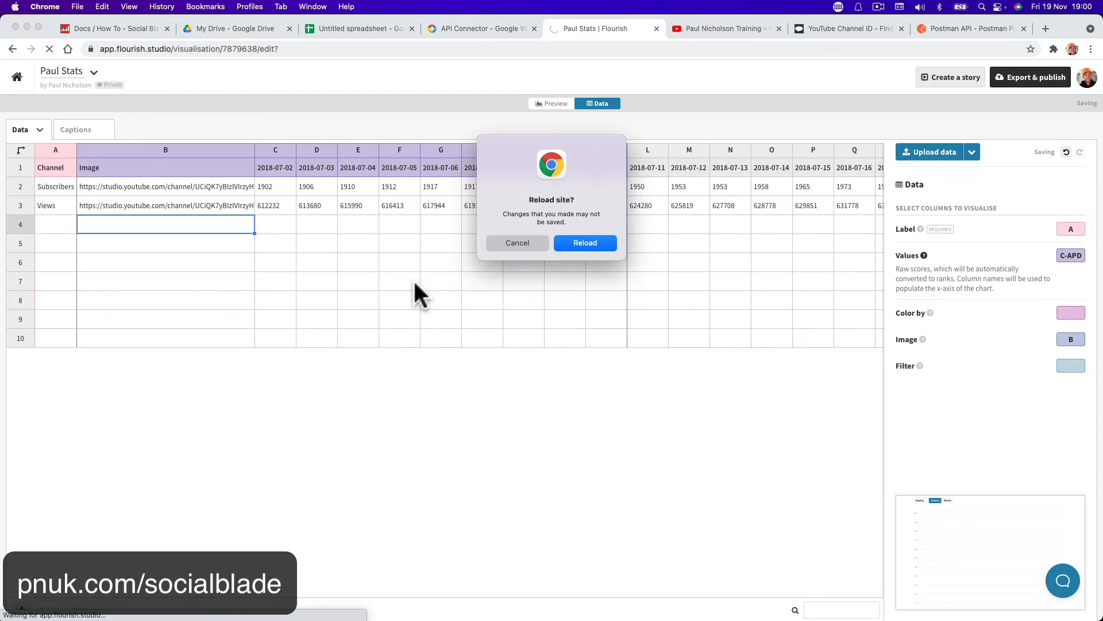
left_click(565, 246)
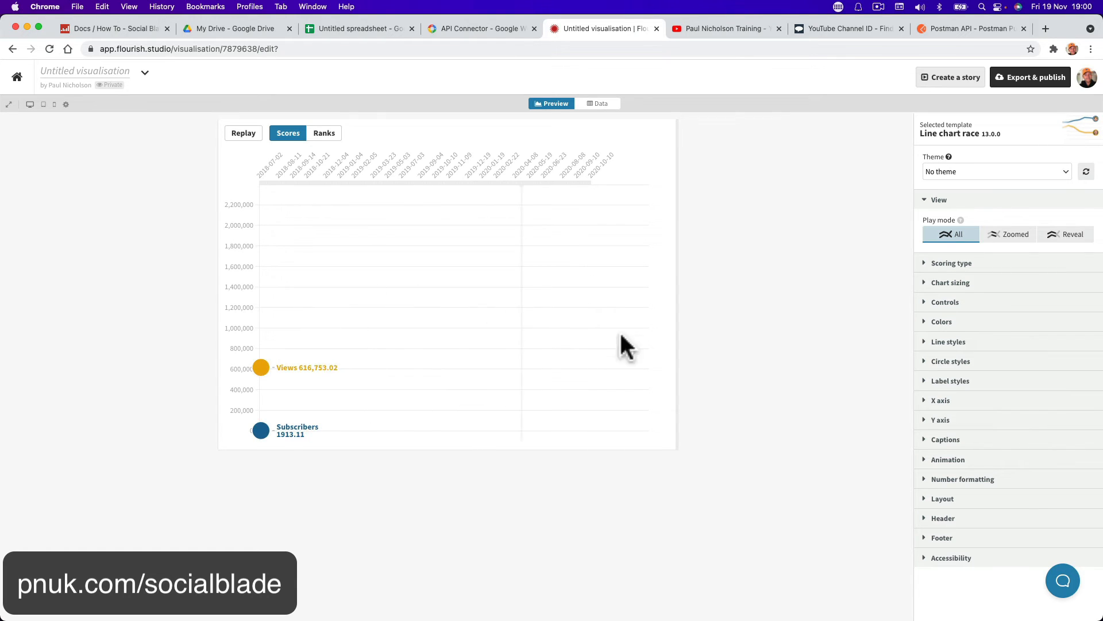
- Set the chart's animation duration to 300 and its mode duration to 10
left_click(977, 460)
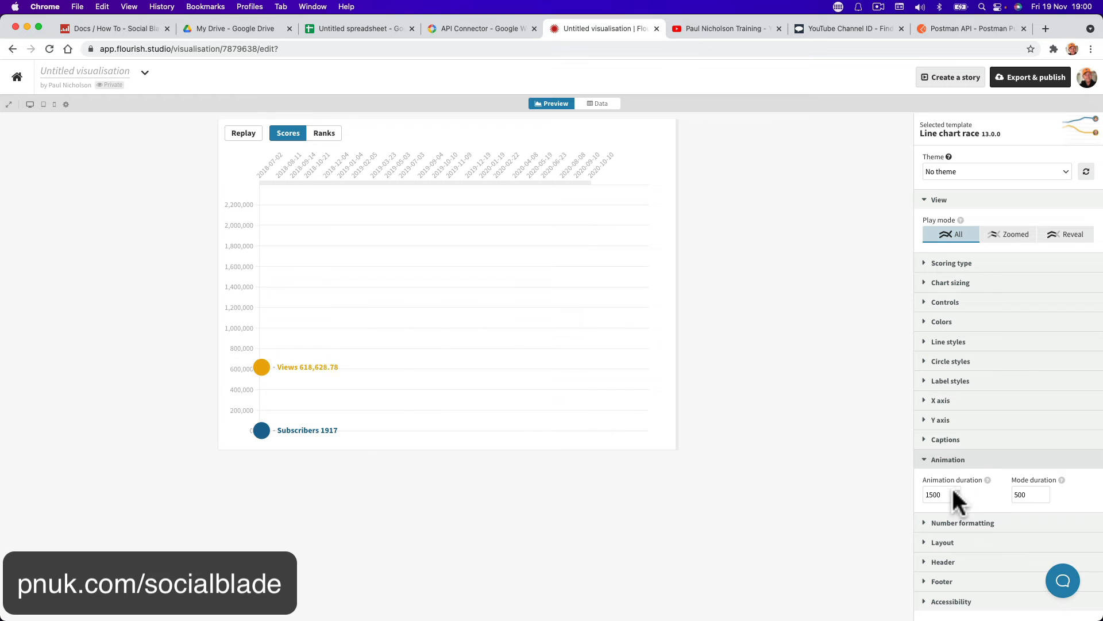
left_click_drag(943, 493, 880, 491)
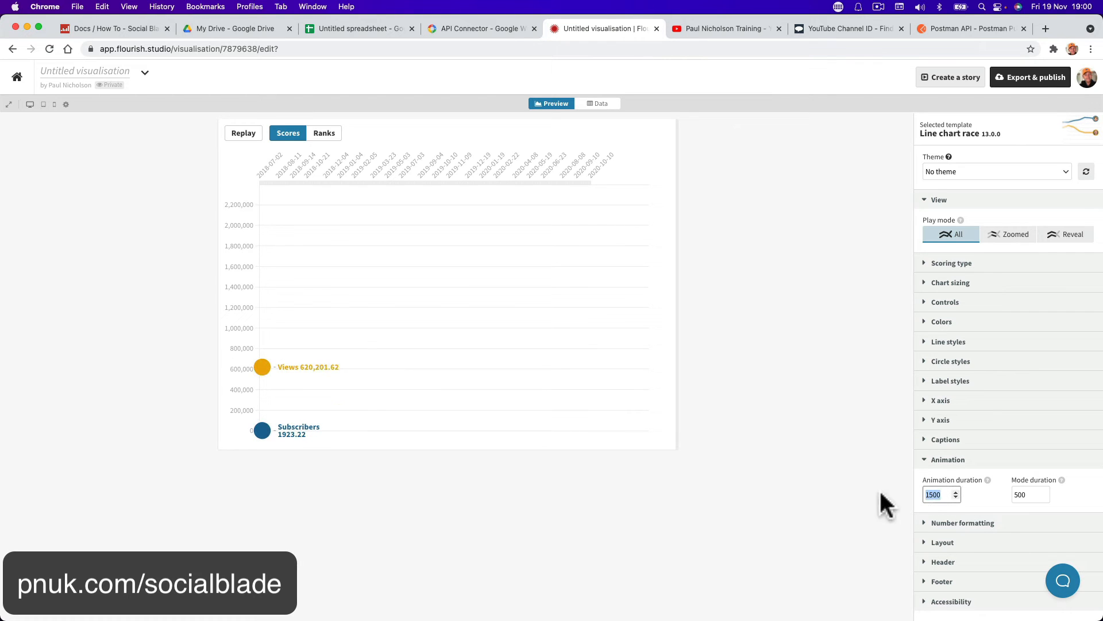
type("300")
key("Tab")
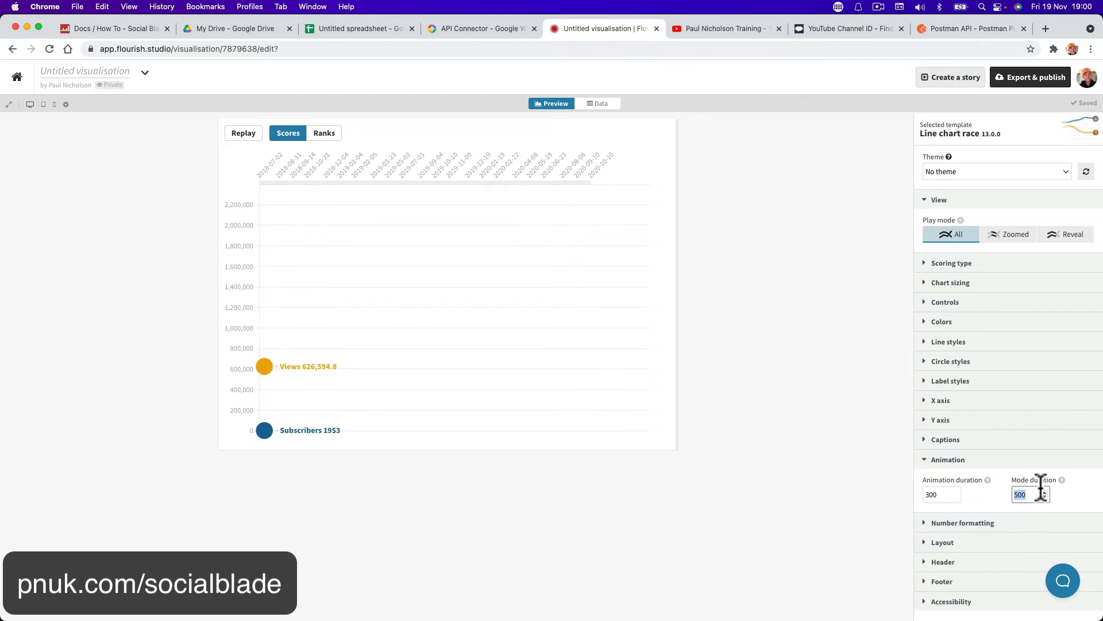
left_click(1031, 492)
type("10")
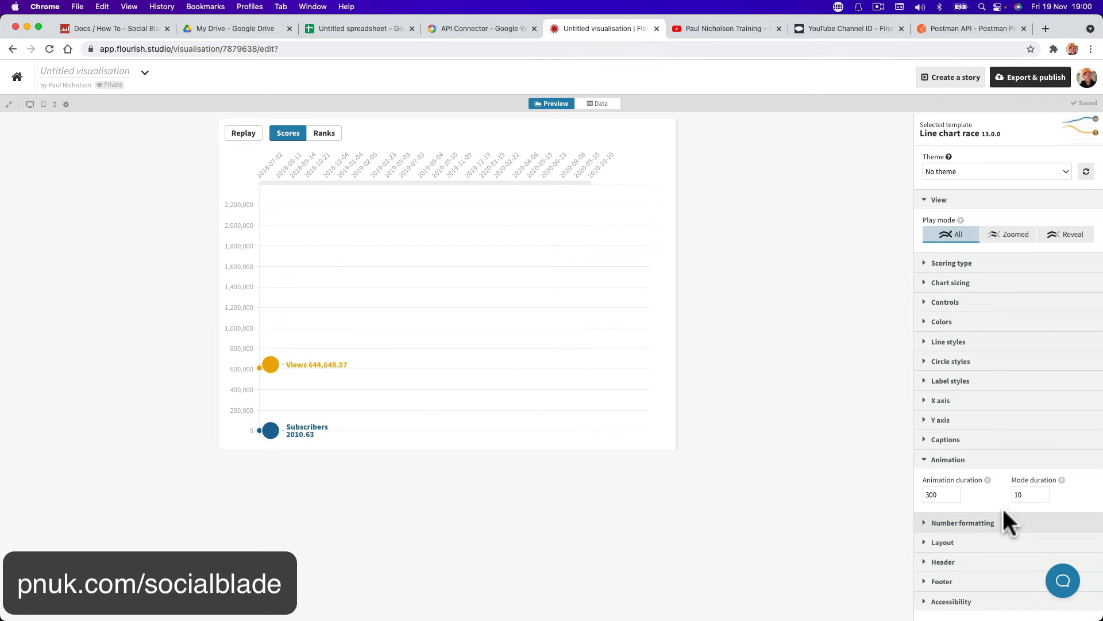
- Set the chart's mode duration to 0 and its animation duration to 100
left_click_drag(1023, 494, 1000, 492)
type("0")
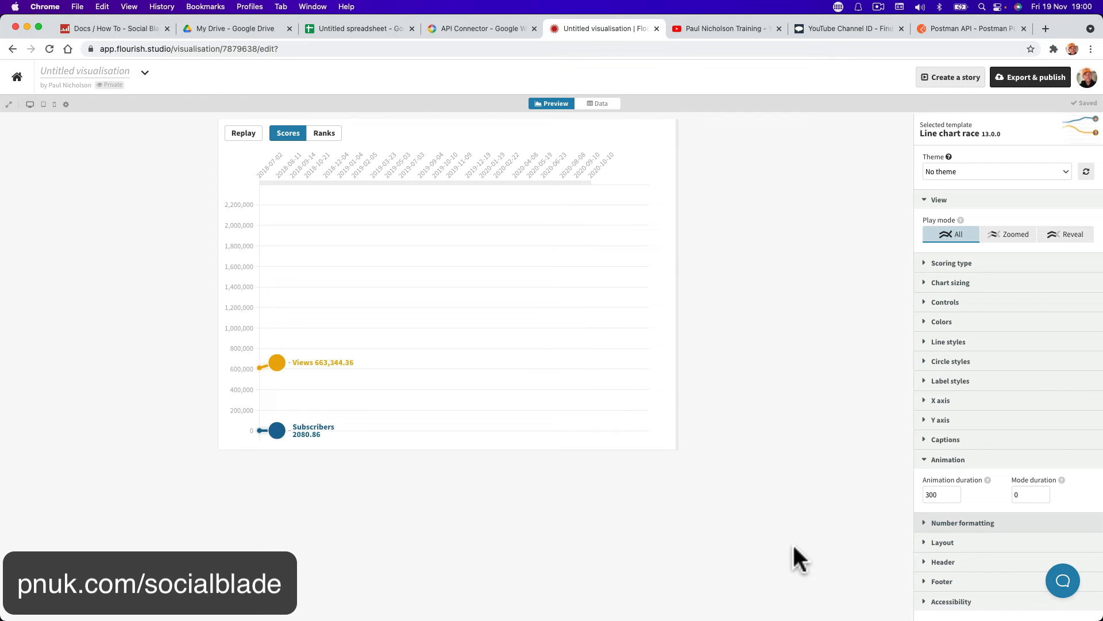
left_click_drag(941, 495, 931, 493)
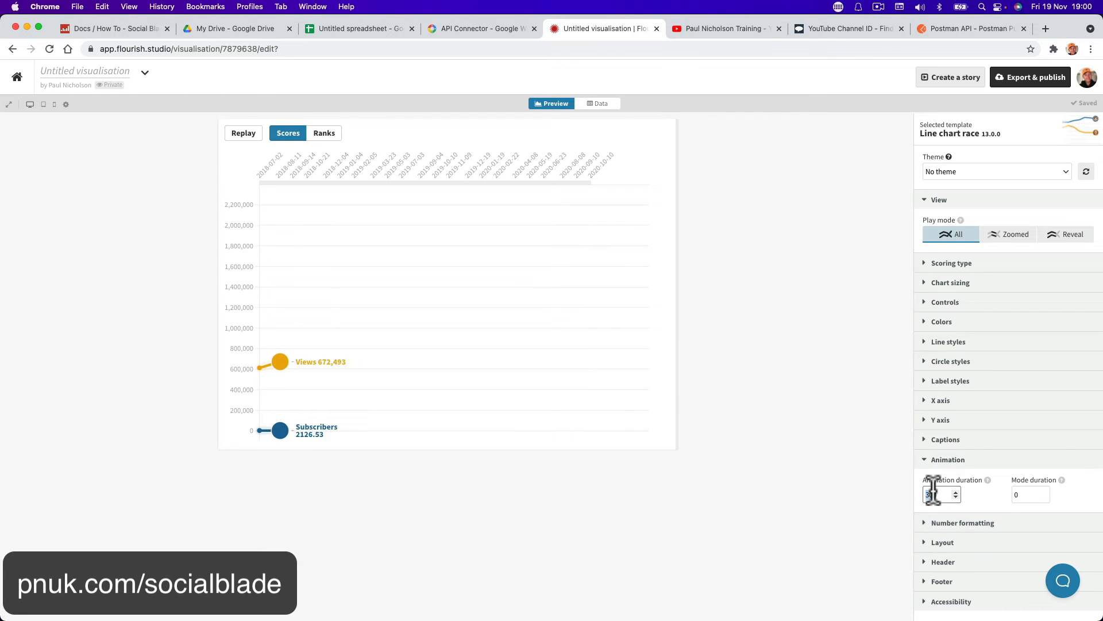
type("100")
key("Tab")
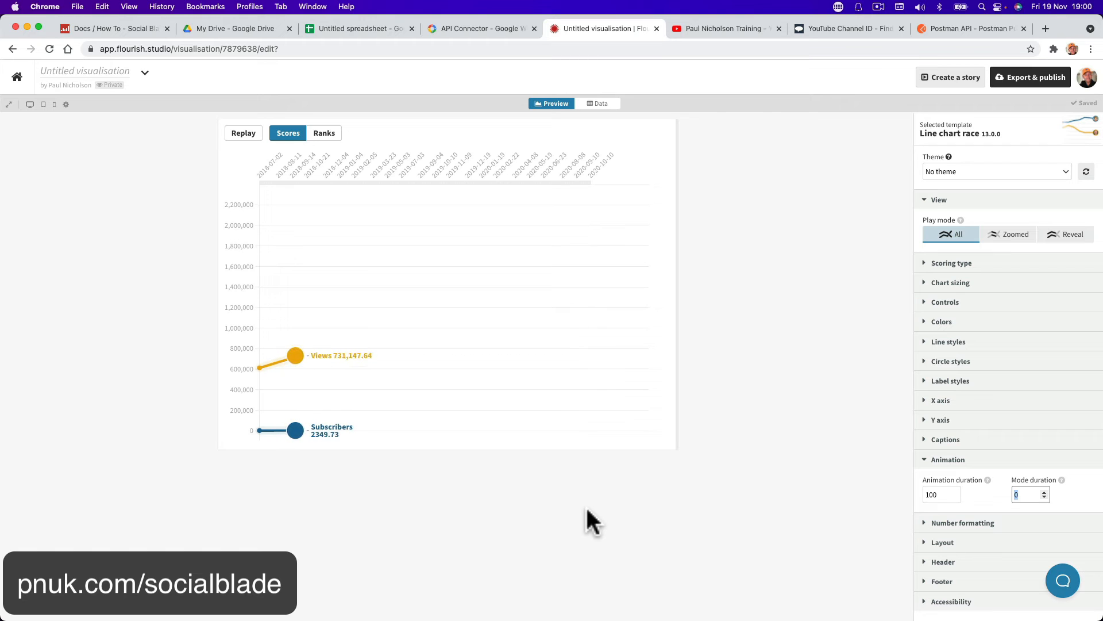
- Insert a blank column before the 2018-07-02 column of the data table and enter Image as its heading
left_click(598, 105)
left_click(173, 242)
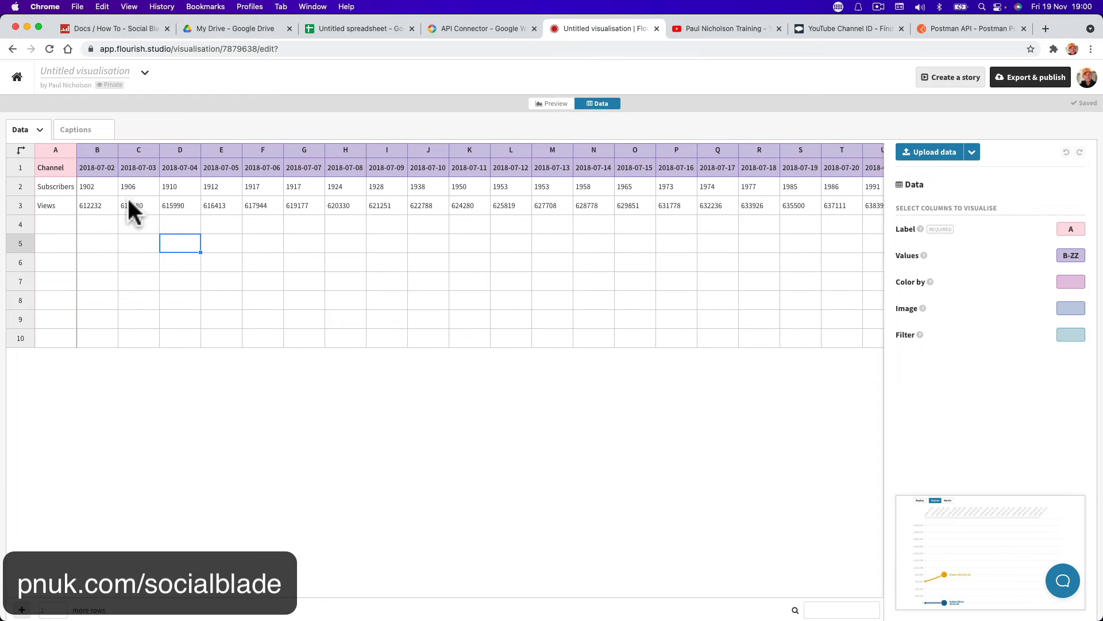
left_click(88, 150)
right_click(88, 150)
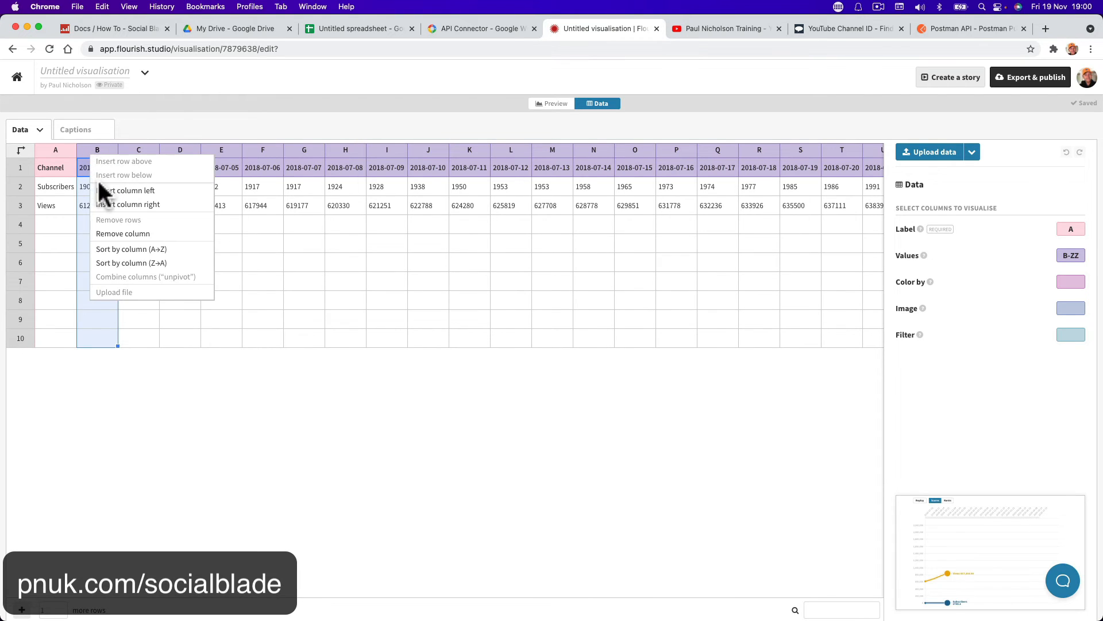
left_click(98, 179)
left_click(94, 170)
type("Image")
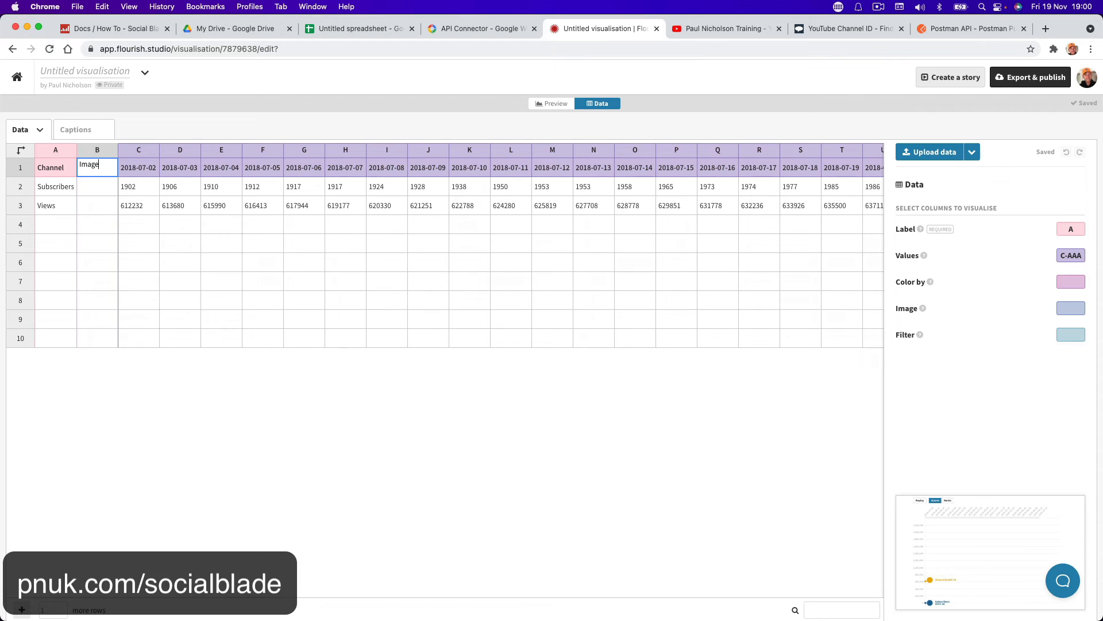
key("Tab")
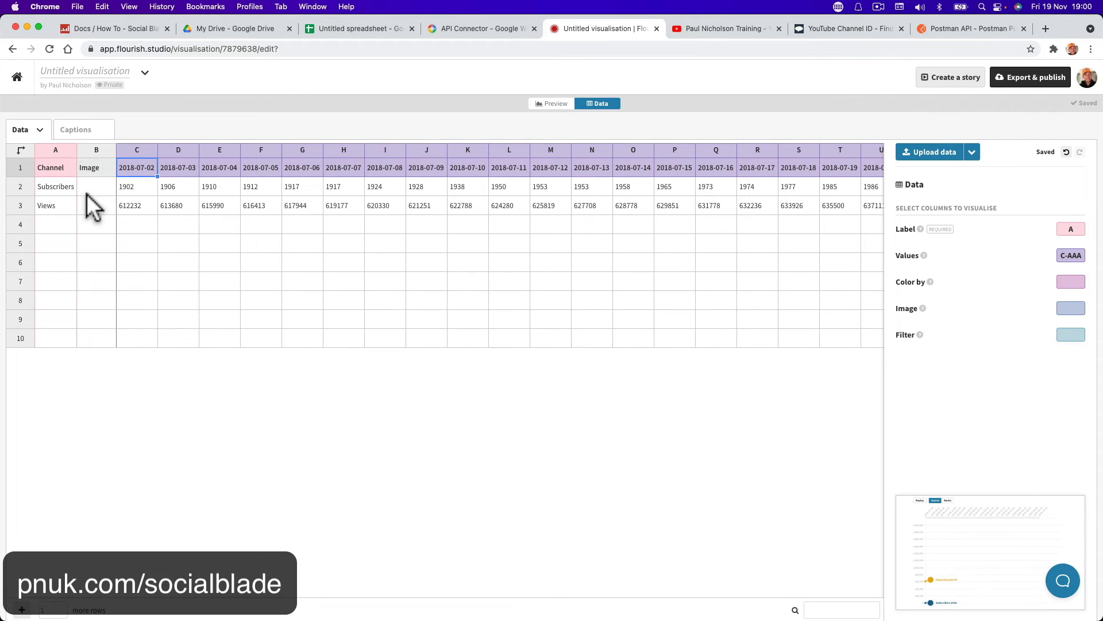
- Paste the copied profile picture link into the Image cells of the Views and Subscribers rows
left_click(87, 197)
key("super+v")
left_click(94, 181)
key("super+v")
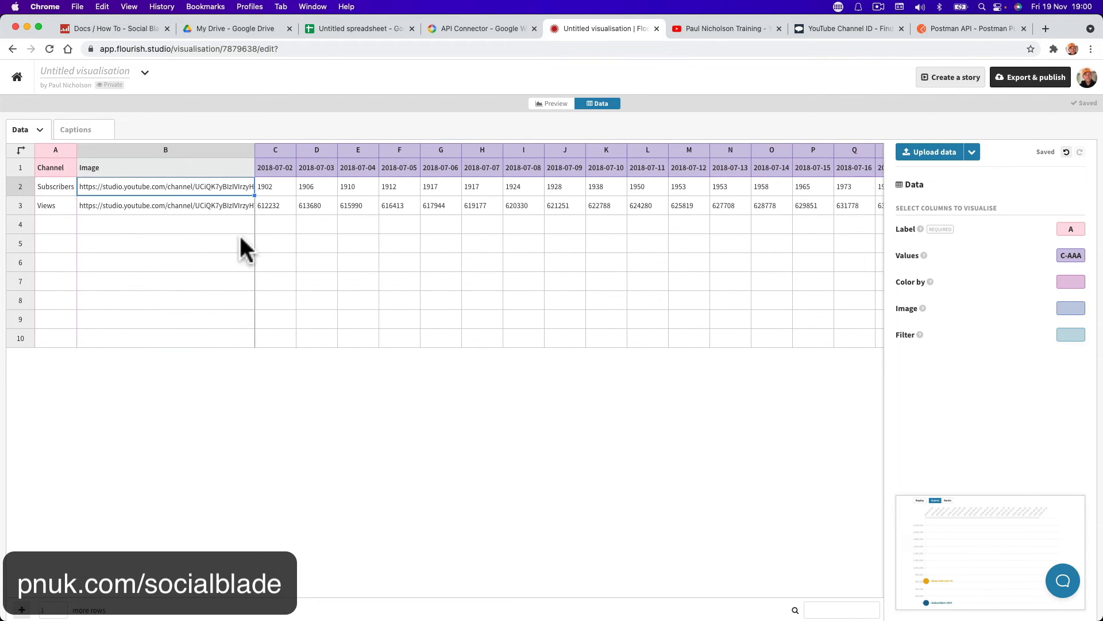
- Assign column B as the Image column and preview the line chart race
left_click(441, 242)
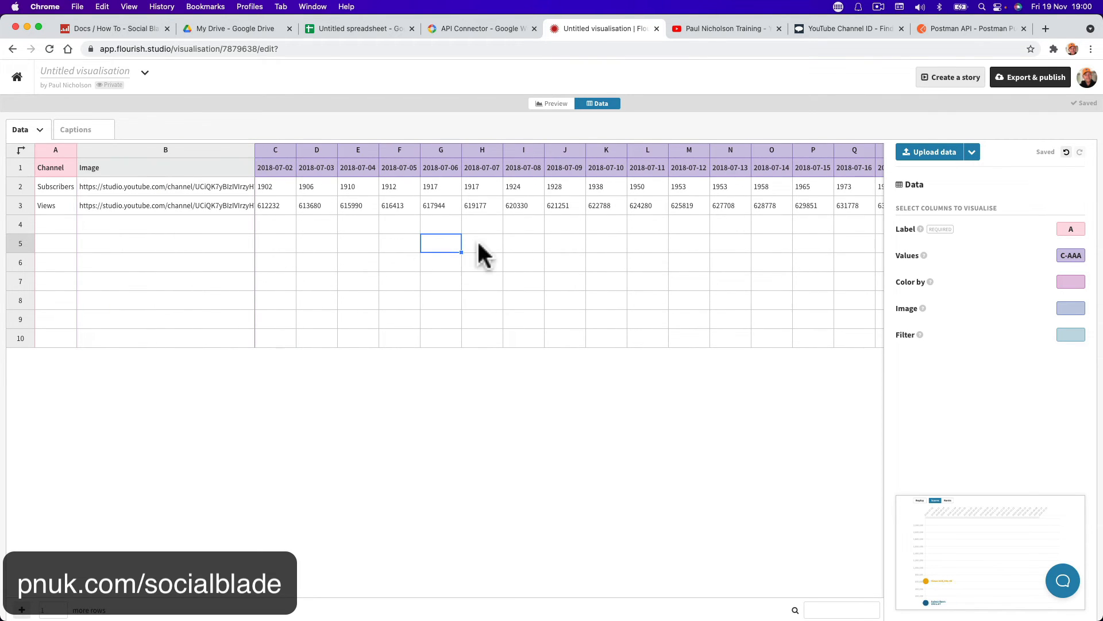
left_click(1075, 309)
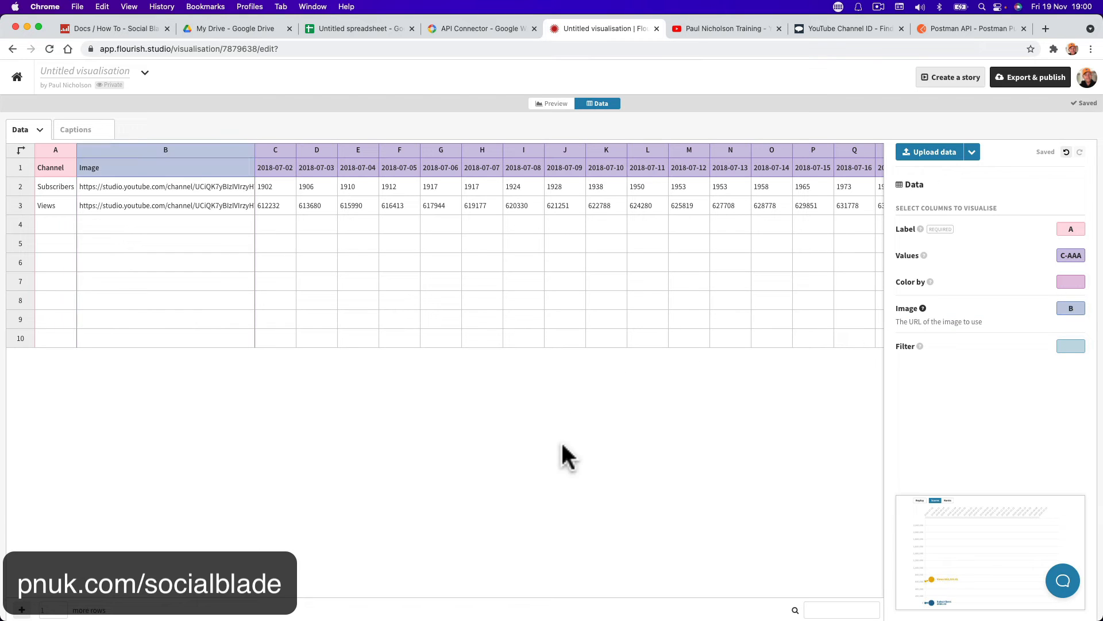
left_click(549, 104)
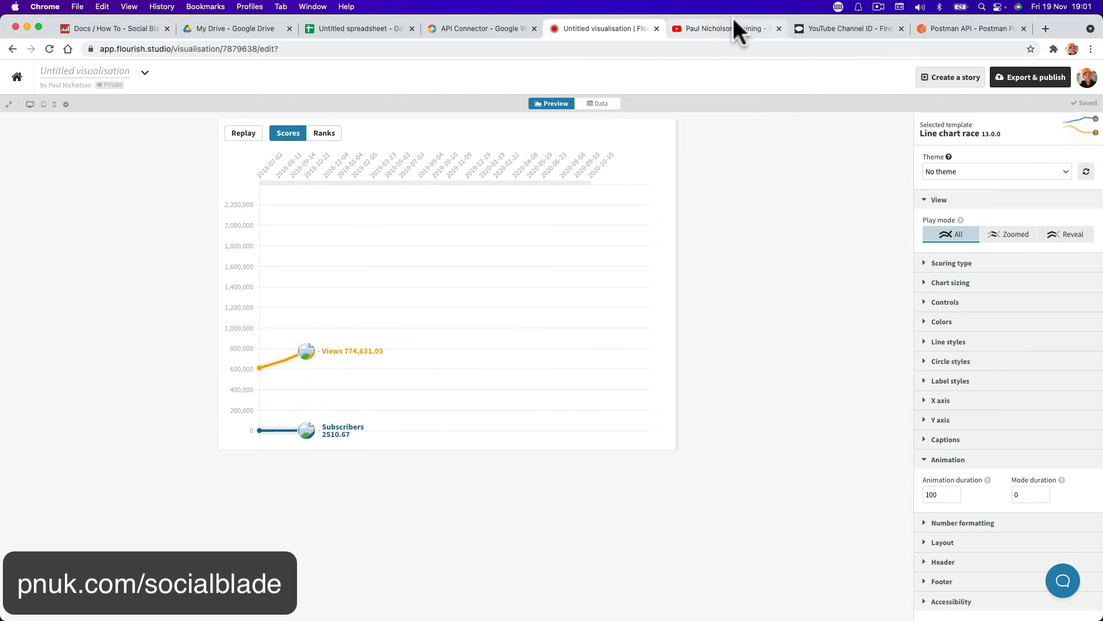
- Copy the image address of the channel's profile picture from the YouTube Channel ID page and return to the Flourish visualisation
left_click(793, 31)
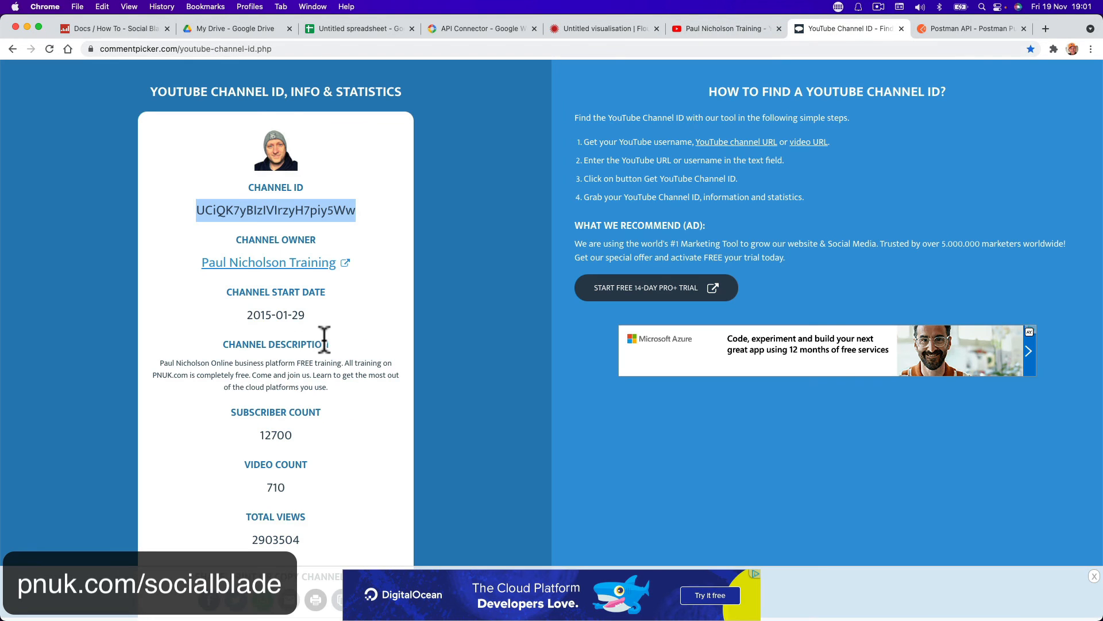
right_click(274, 148)
left_click(286, 192)
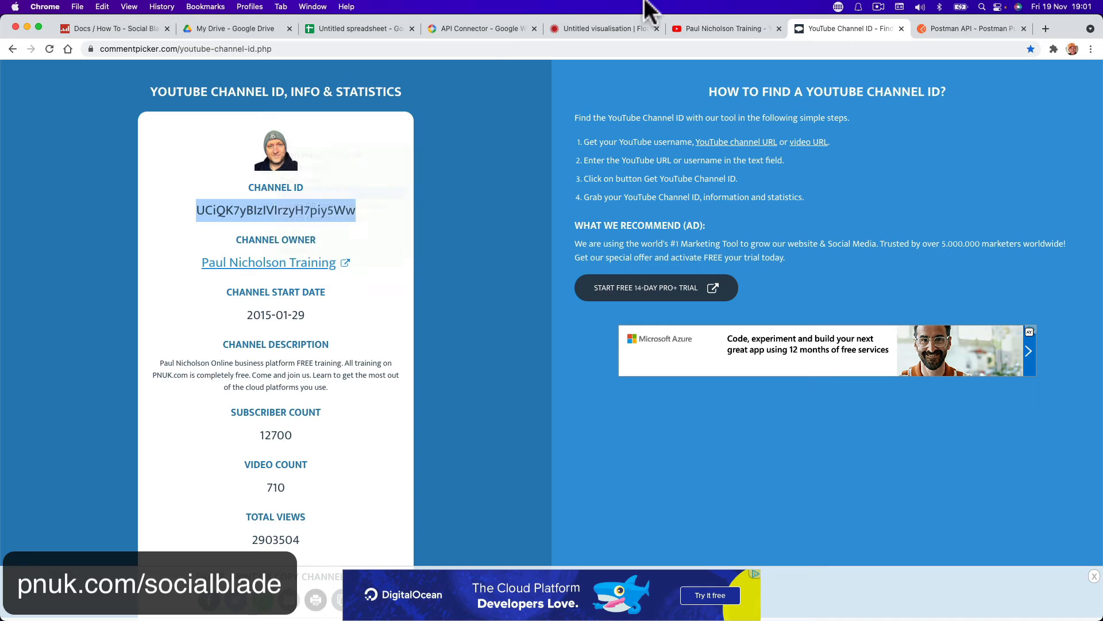
left_click(581, 27)
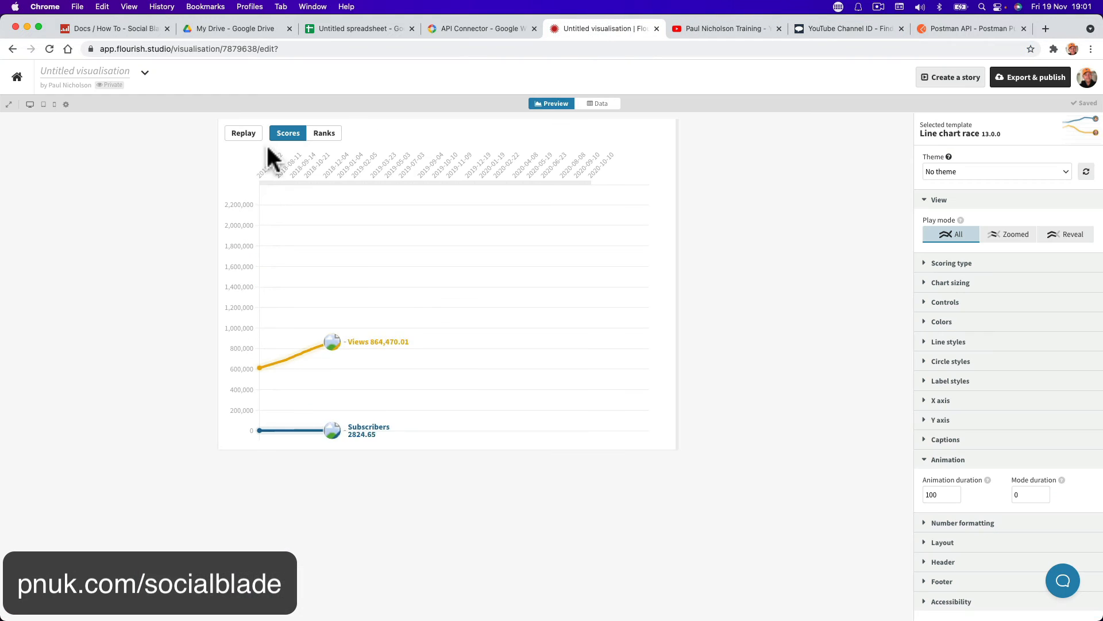
- Replace the Image links in the Subscribers and Views rows with the copied picture address and preview the chart
left_click(608, 106)
left_click(190, 185)
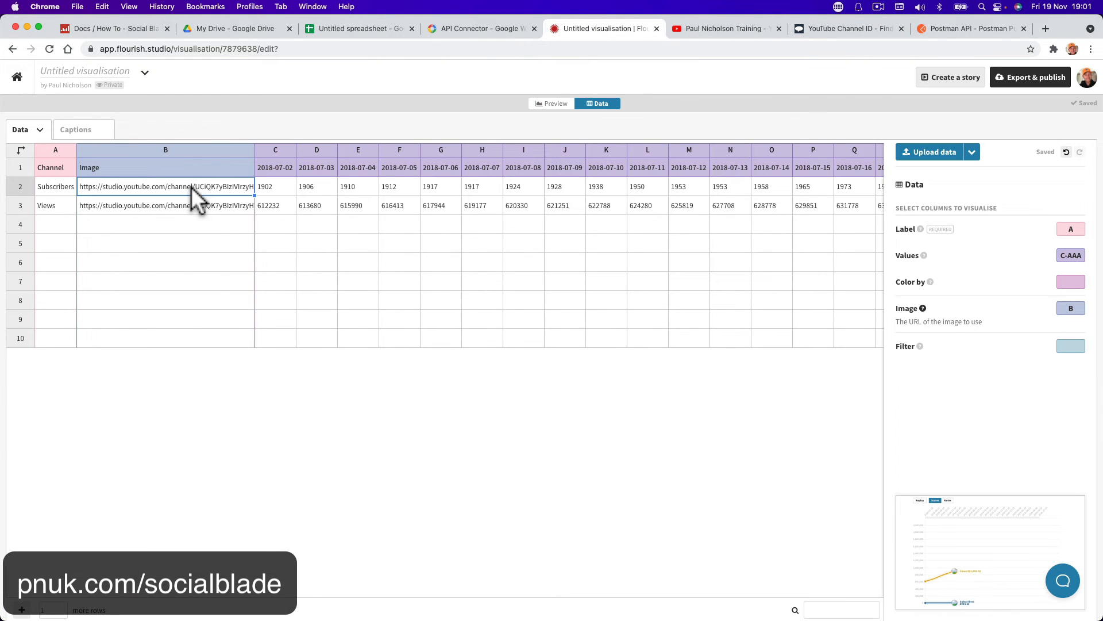
double_click(191, 188)
key("super+a")
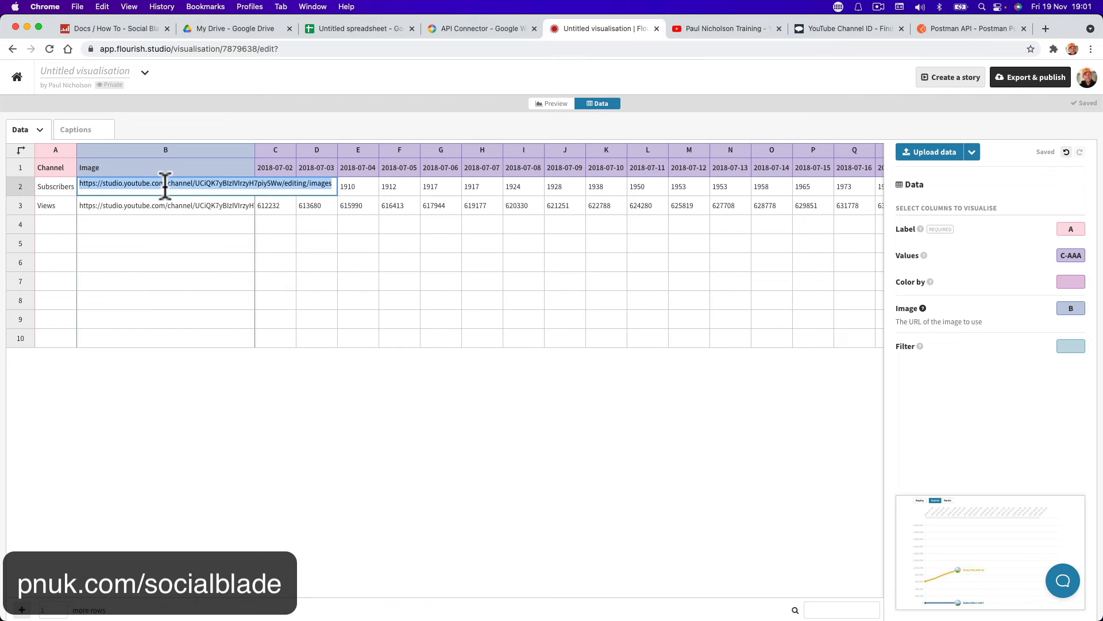
key("super+v")
left_click(127, 215)
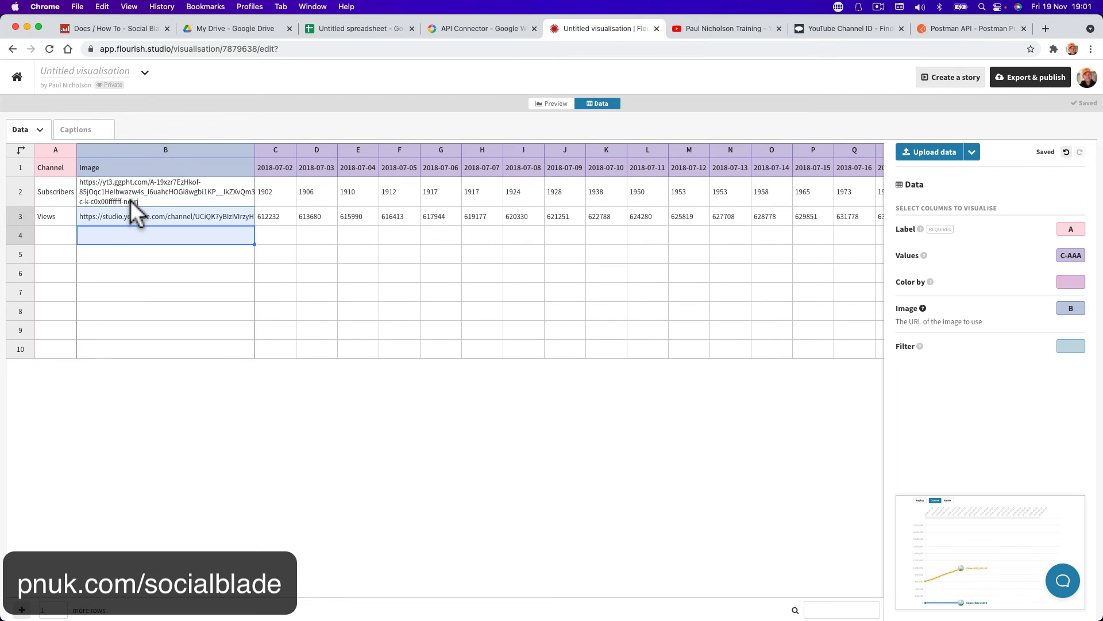
double_click(126, 215)
key("super+a")
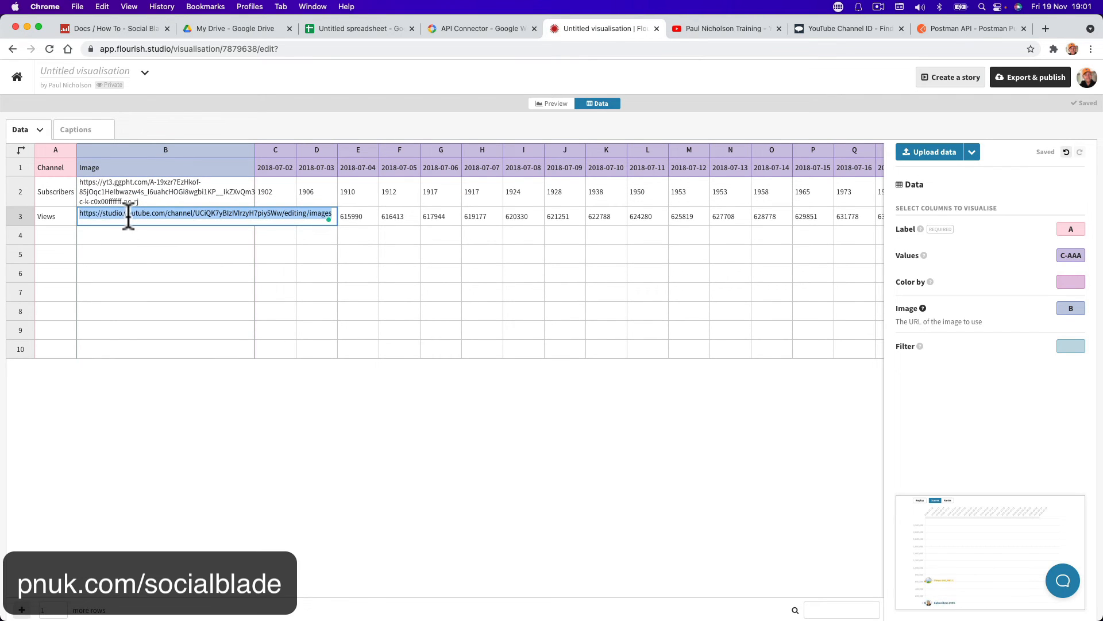
key("super+v")
left_click(201, 330)
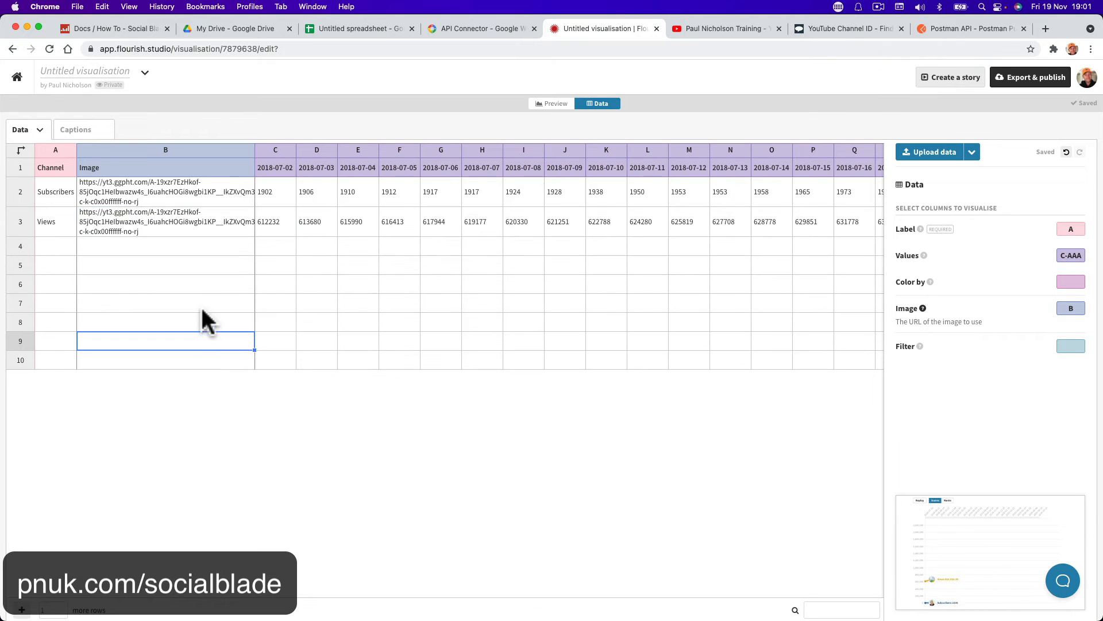
left_click(549, 104)
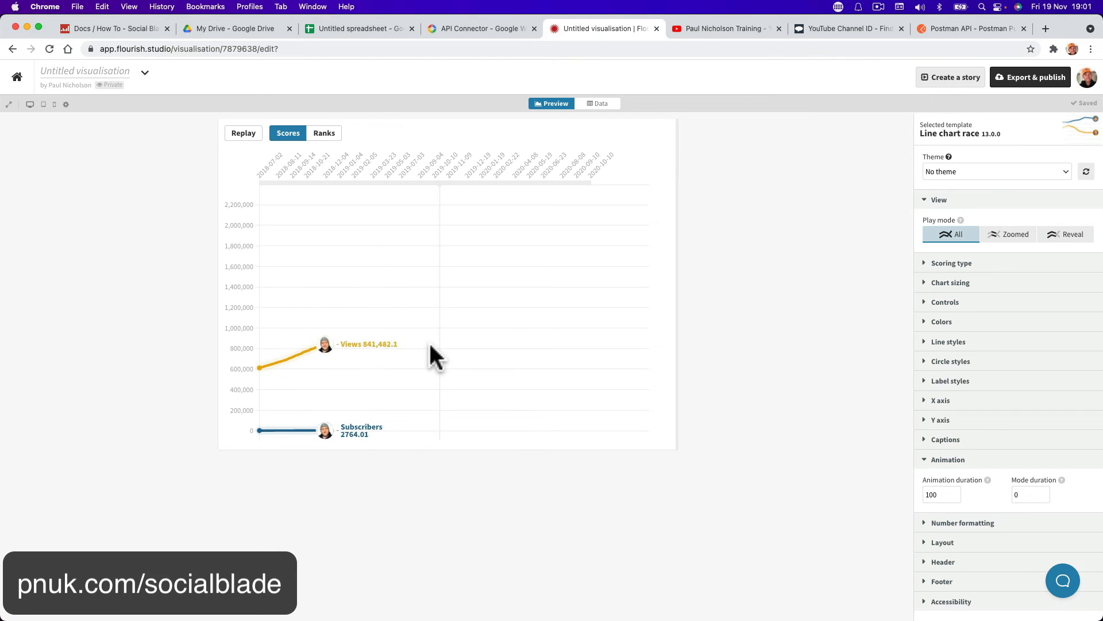
- Try animation durations of 1 and 2, replaying the line chart race with each
left_click(956, 496)
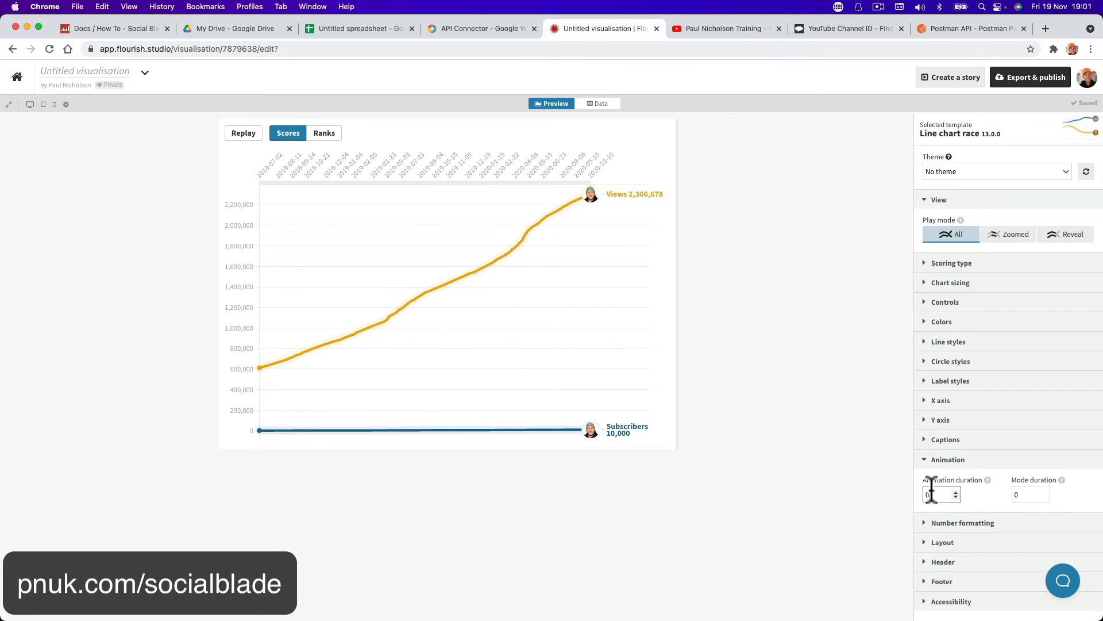
double_click(931, 494)
key("Tab")
left_click(246, 140)
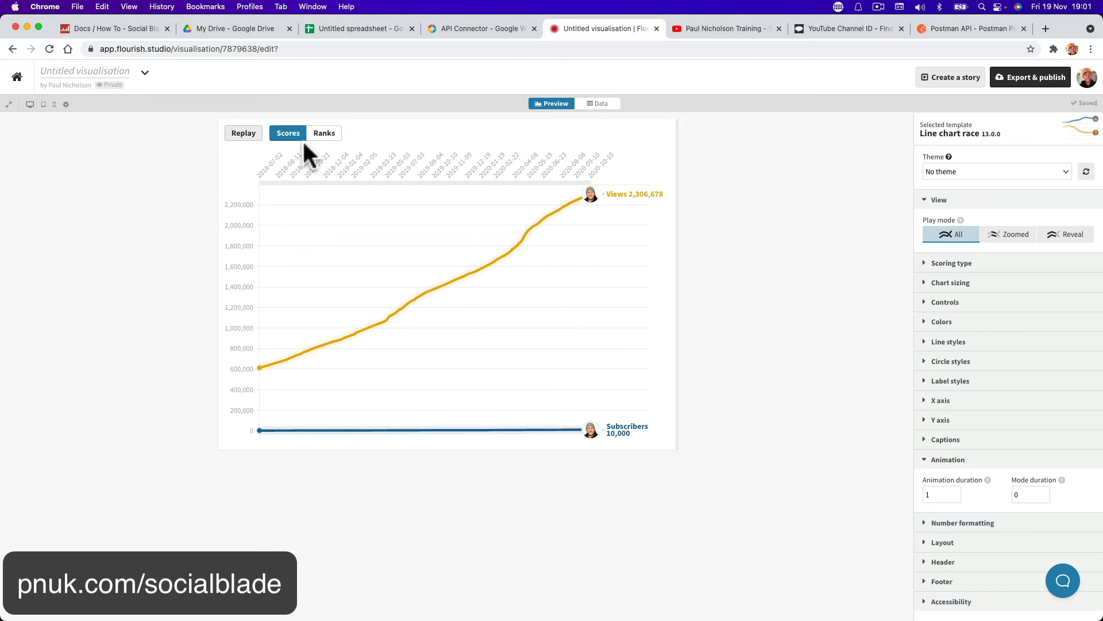
double_click(933, 493)
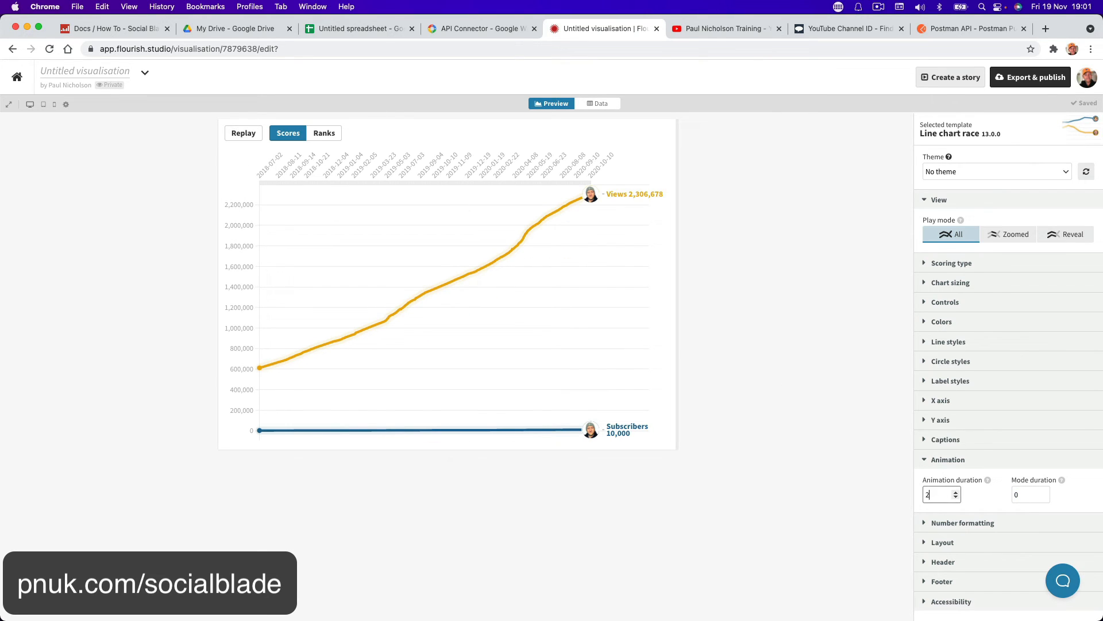
left_click(245, 138)
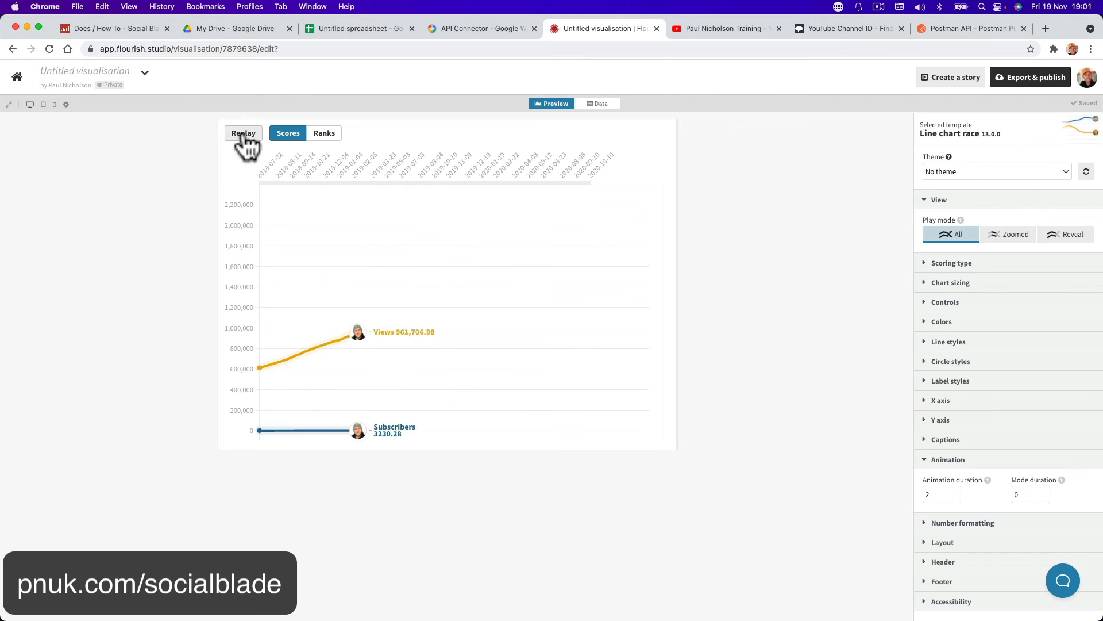
- Set the animation duration to 10 and replay the line chart race
left_click(940, 496)
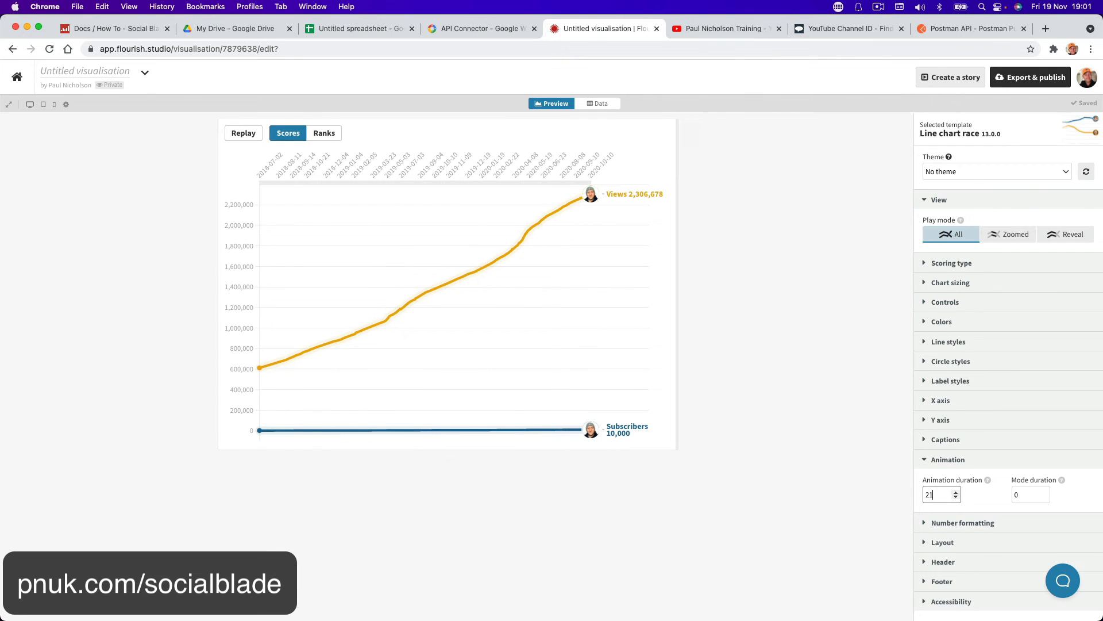
type("10")
key("Tab")
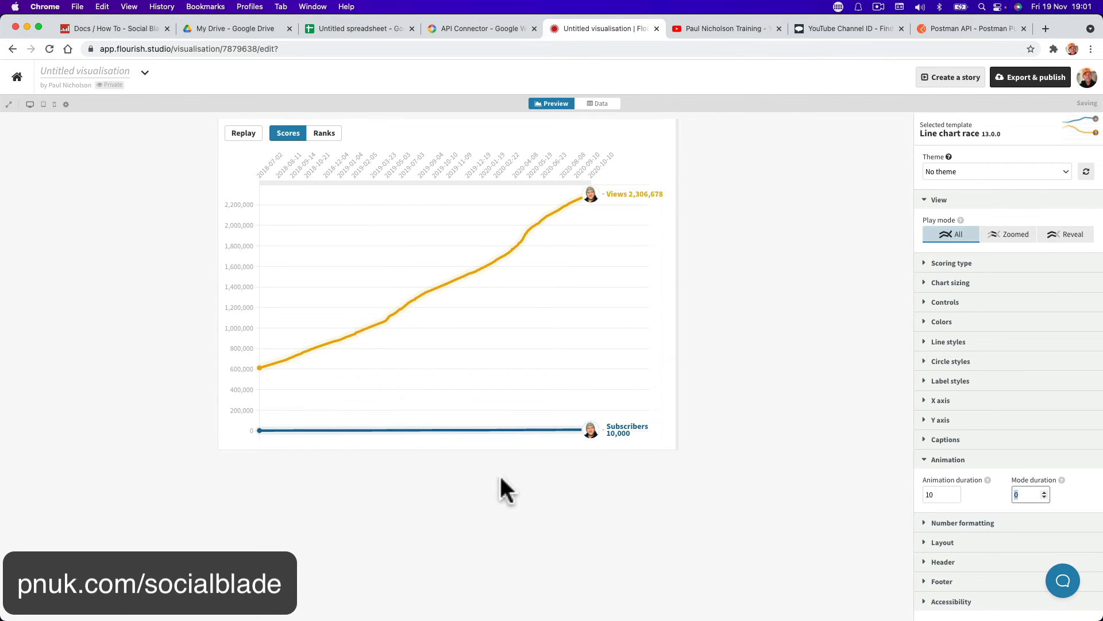
left_click(242, 141)
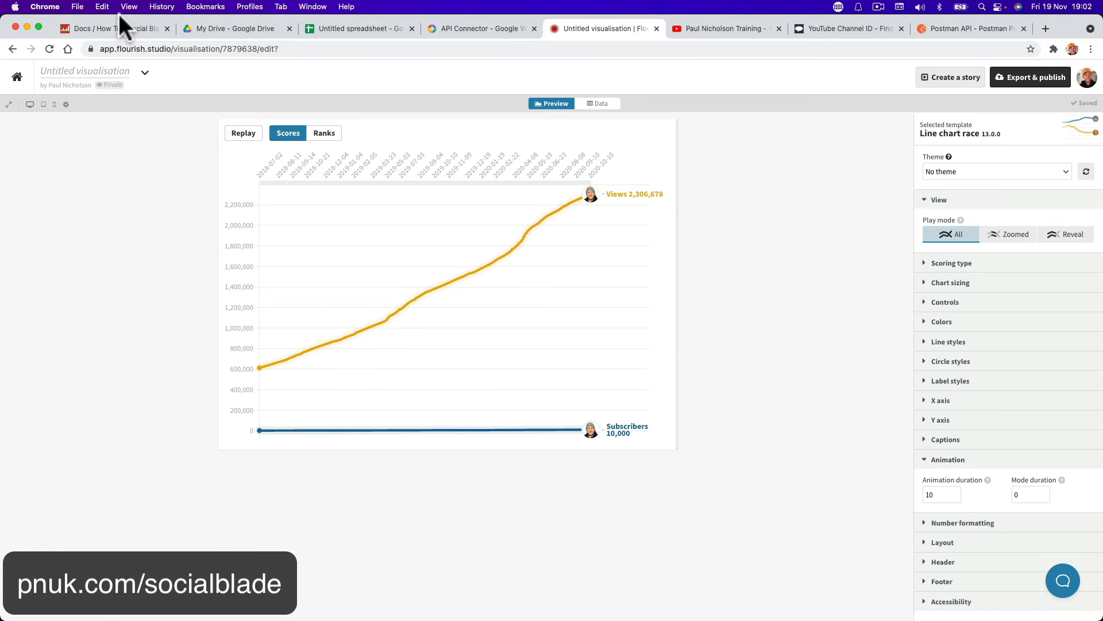
- Review the daily subscriber and view rows in the Google Sheets spreadsheet, then the Flourish visualisation's data table
left_click(337, 33)
left_click(81, 202)
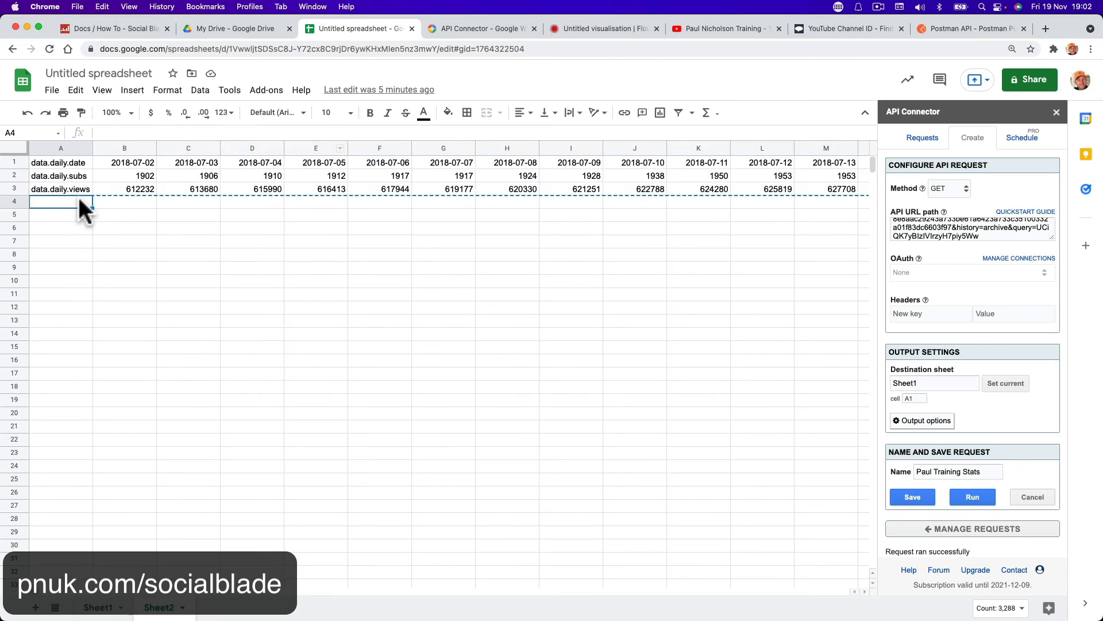
left_click(599, 23)
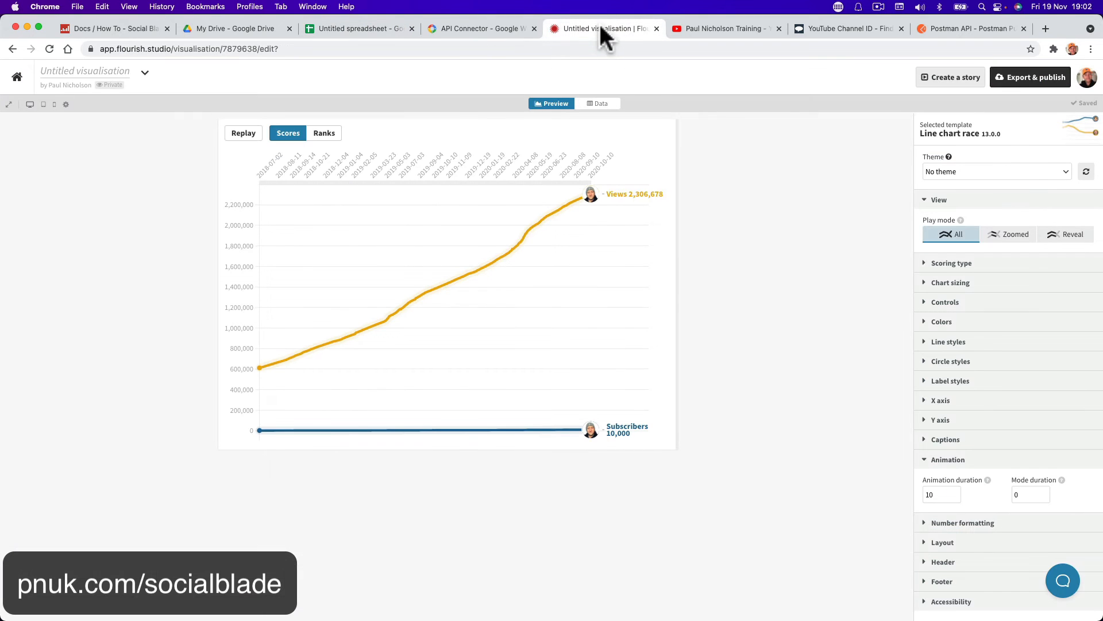
left_click(585, 104)
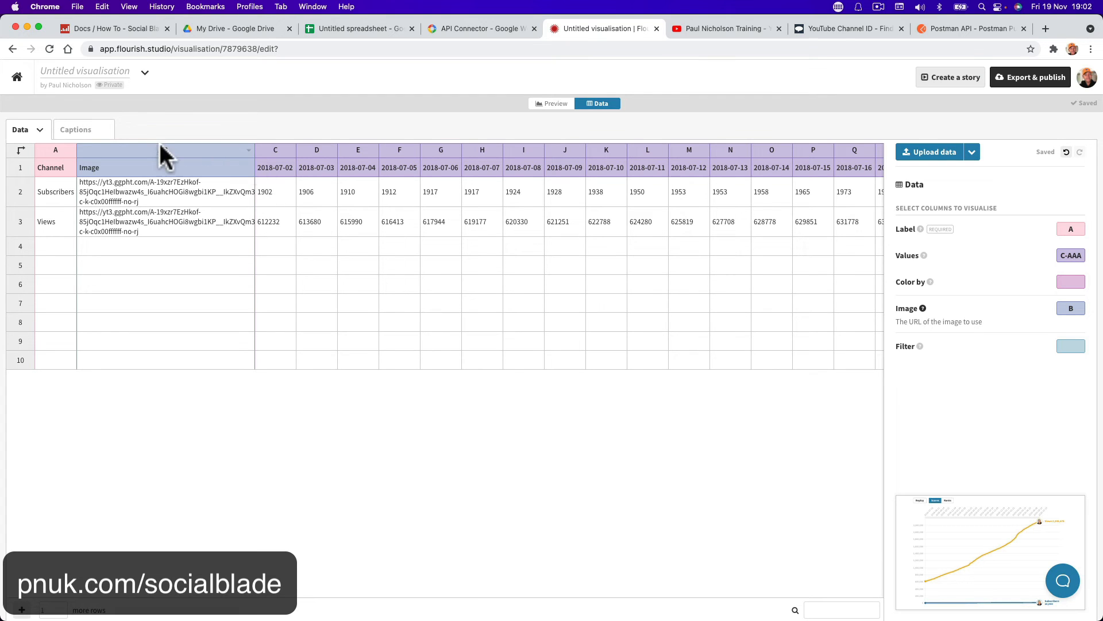
- Open the Youtube Golf 100k + Channels project and watch its line chart race by ranks and by scores
left_click(17, 76)
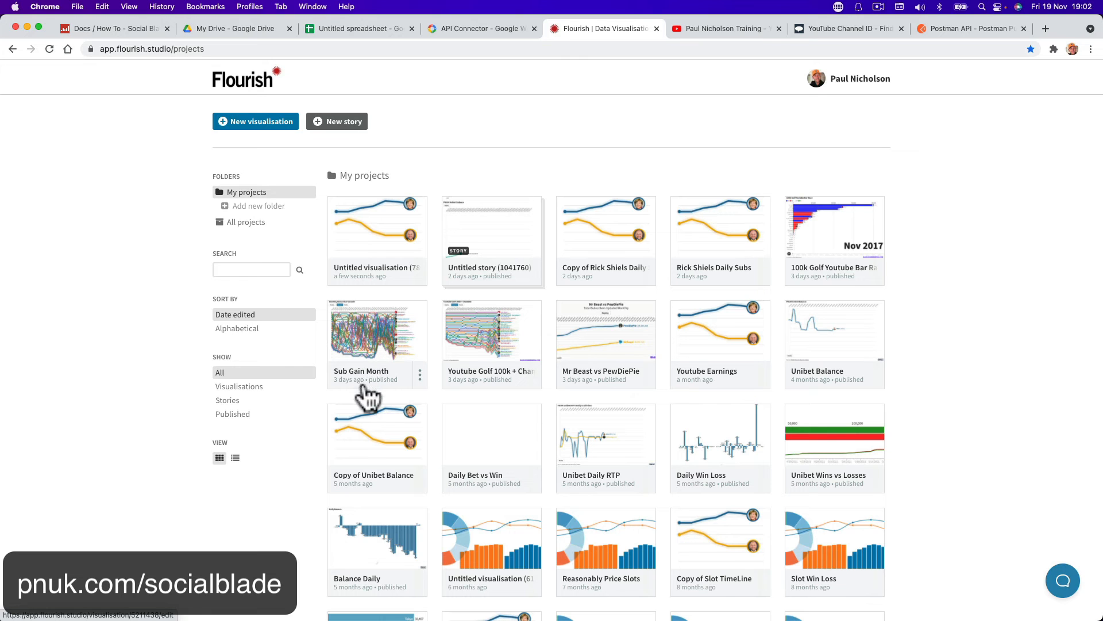
left_click(490, 339)
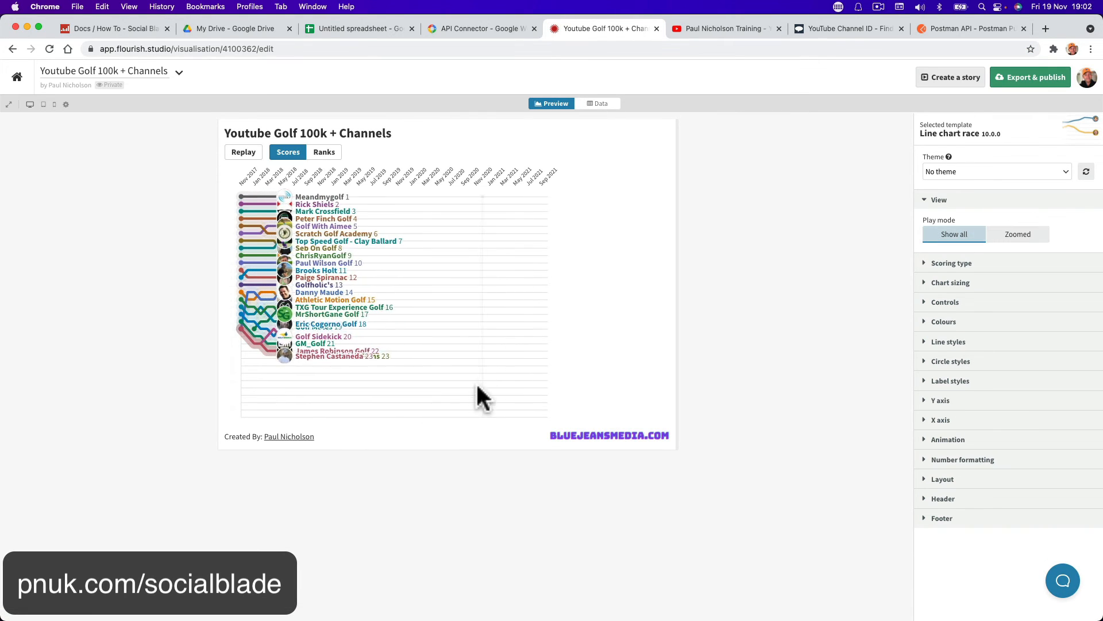
left_click(324, 153)
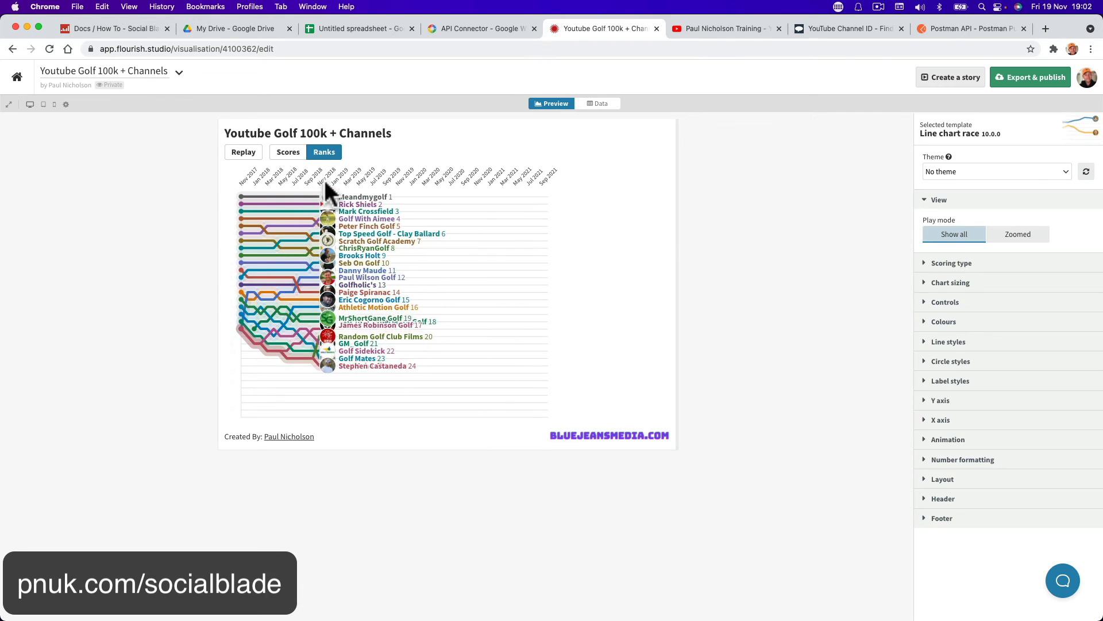
left_click(245, 153)
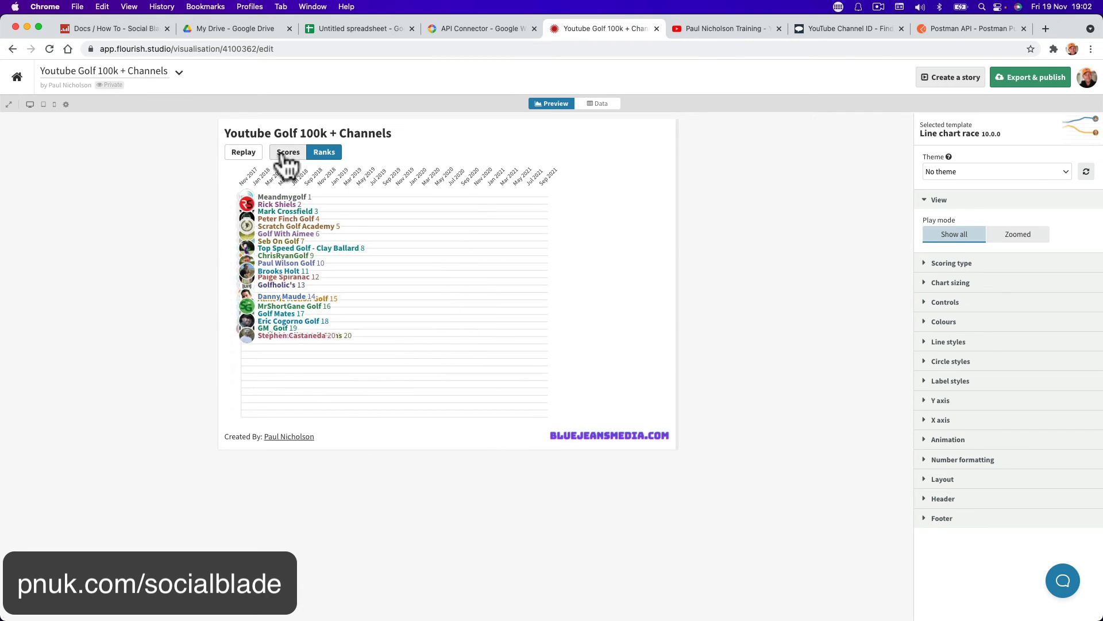
left_click(288, 153)
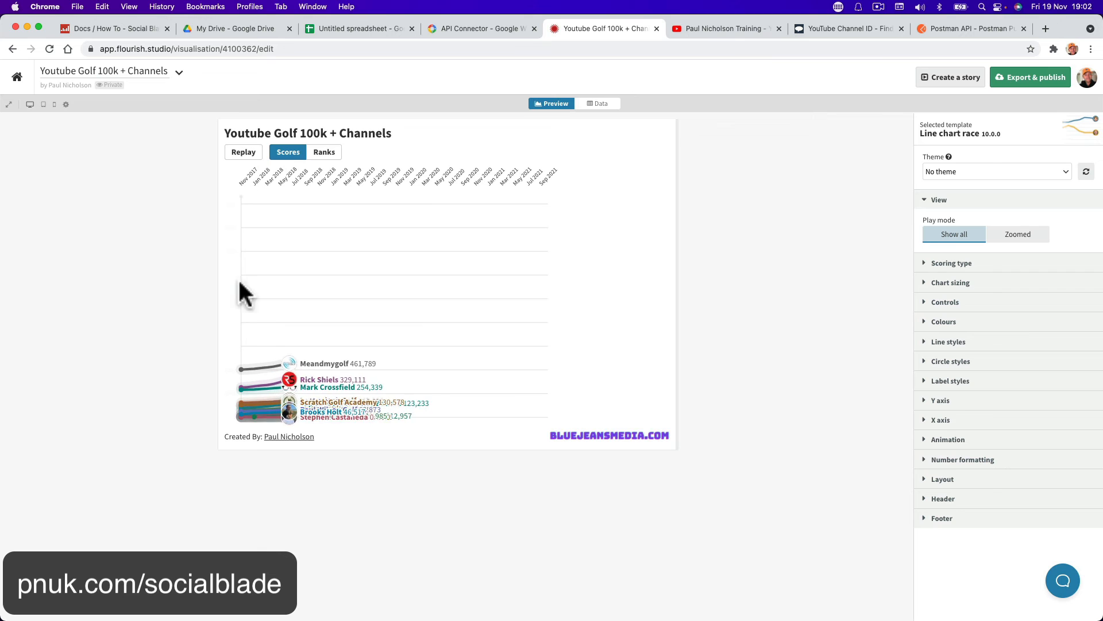
scroll(484, 487, "up", 4)
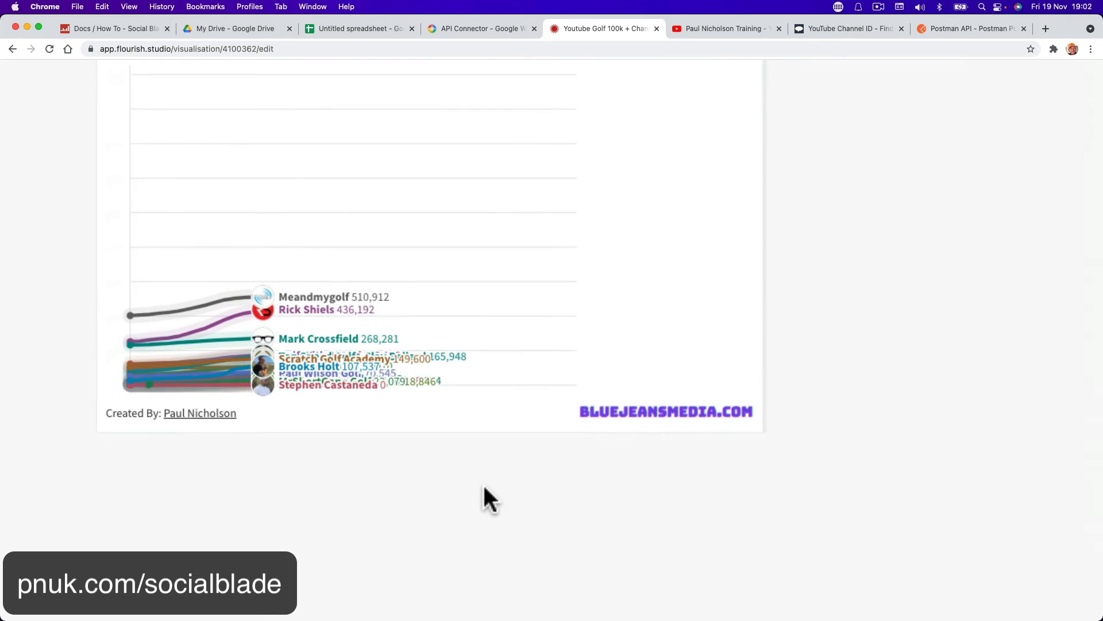
scroll(484, 494, "up", 5)
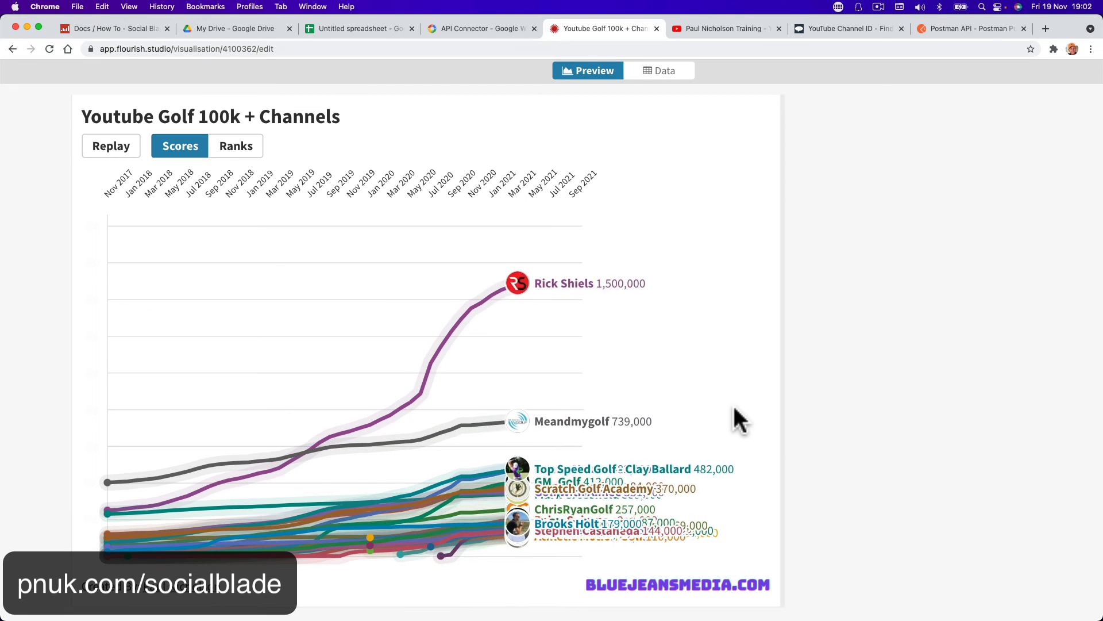
key("Escape")
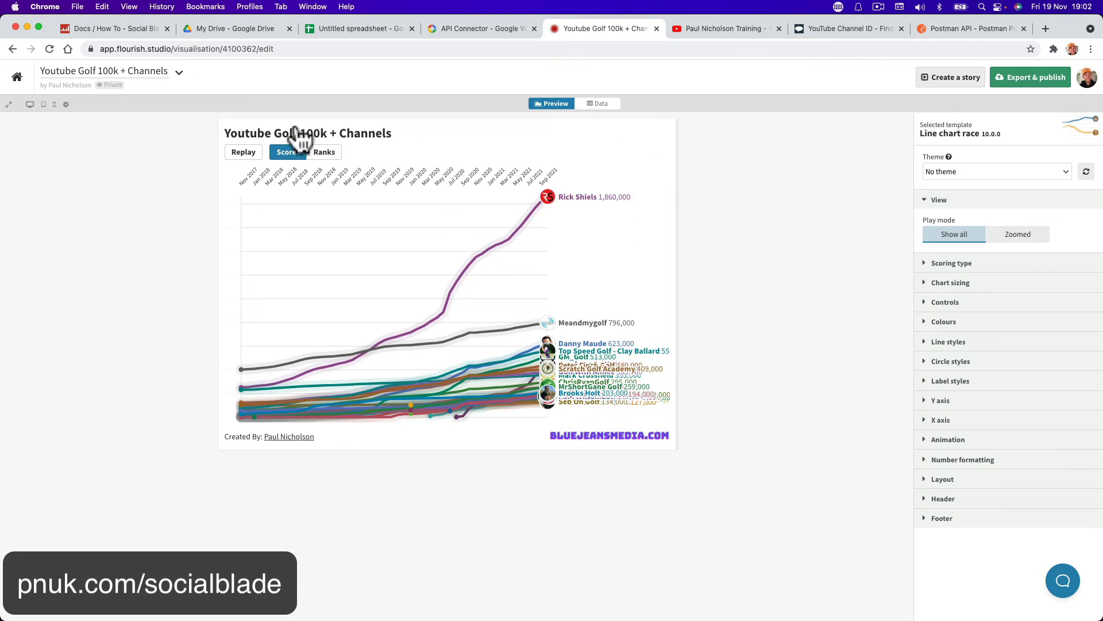
- Open the 100k Golf Youtube Bar Race project, preview it at desktop size and play the race
left_click(17, 81)
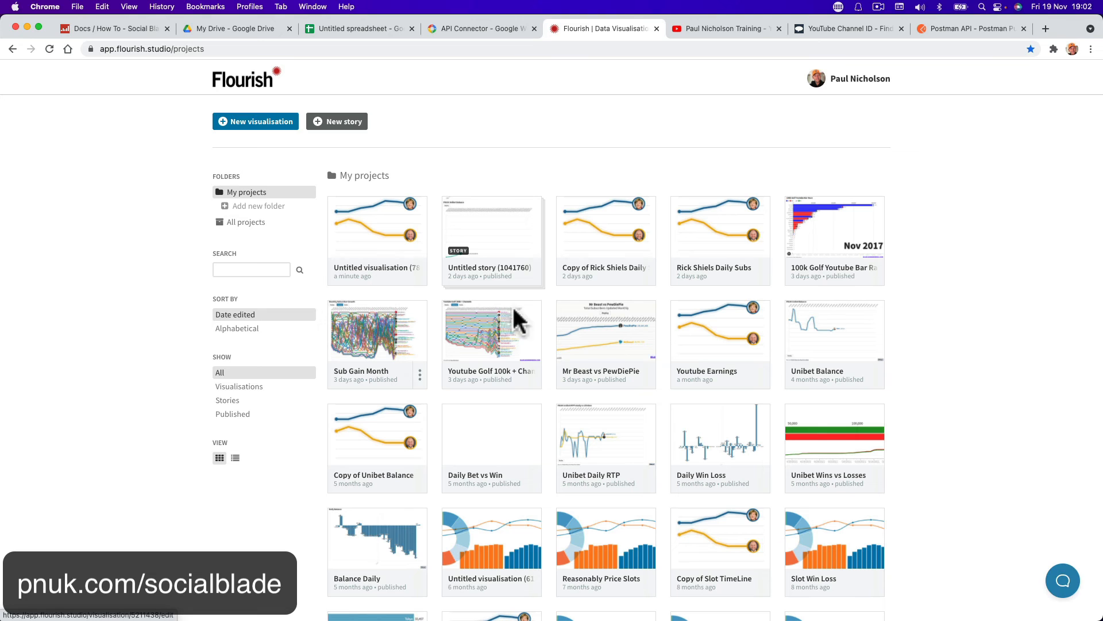
left_click(793, 258)
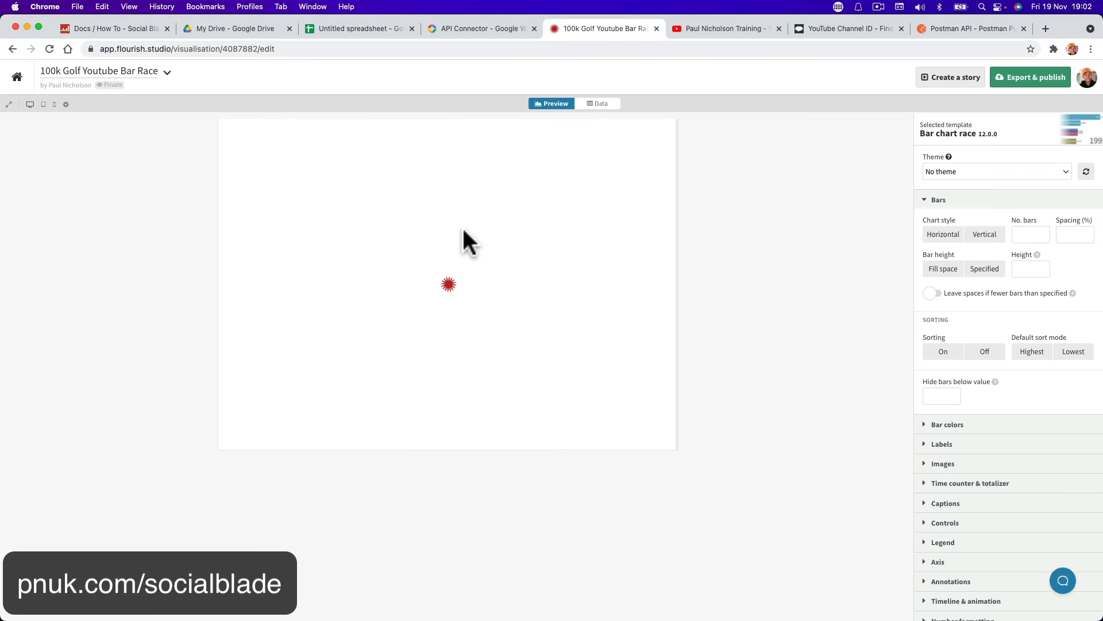
left_click(29, 104)
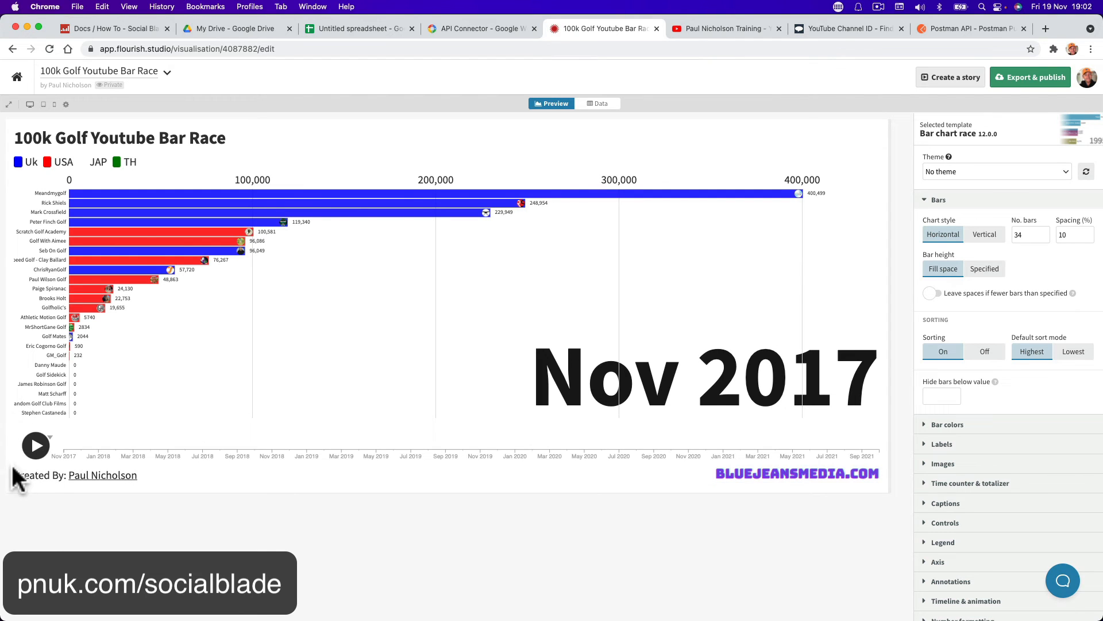
left_click(38, 448)
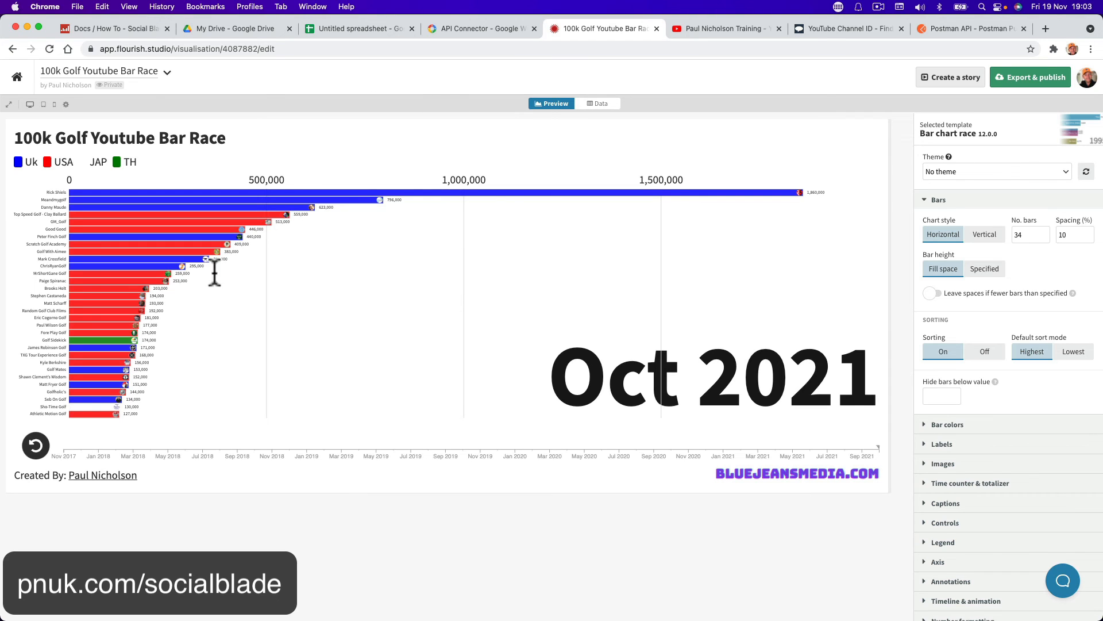
- Switch to the Google Sheets spreadsheet and examine the daily data in Sheet2 and the API column headings in Sheet1
left_click(361, 25)
left_click(361, 266)
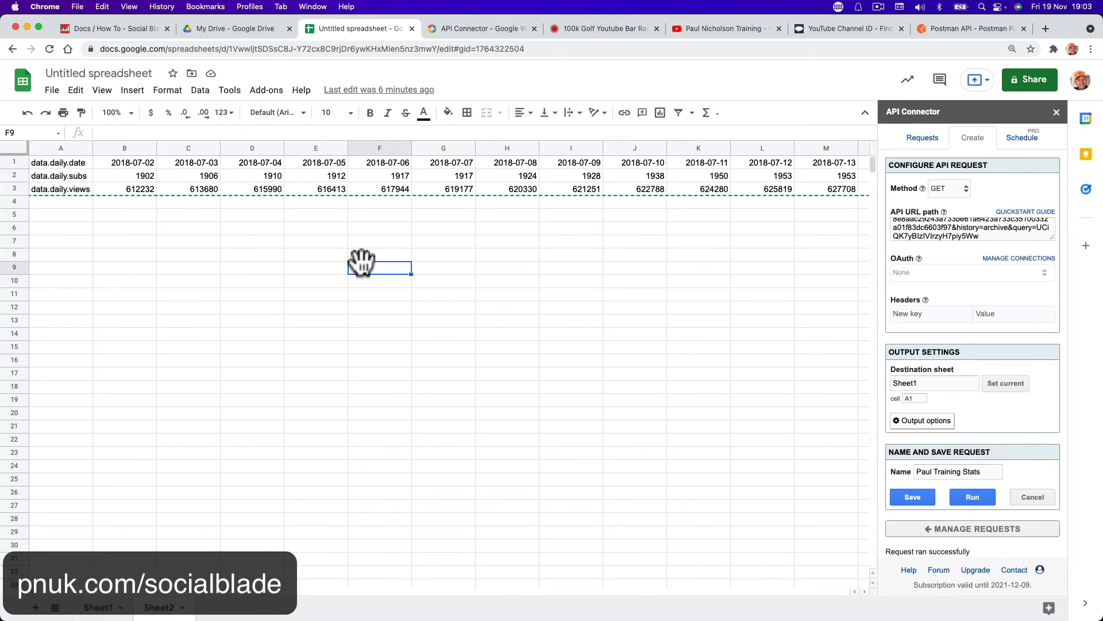
left_click(385, 148)
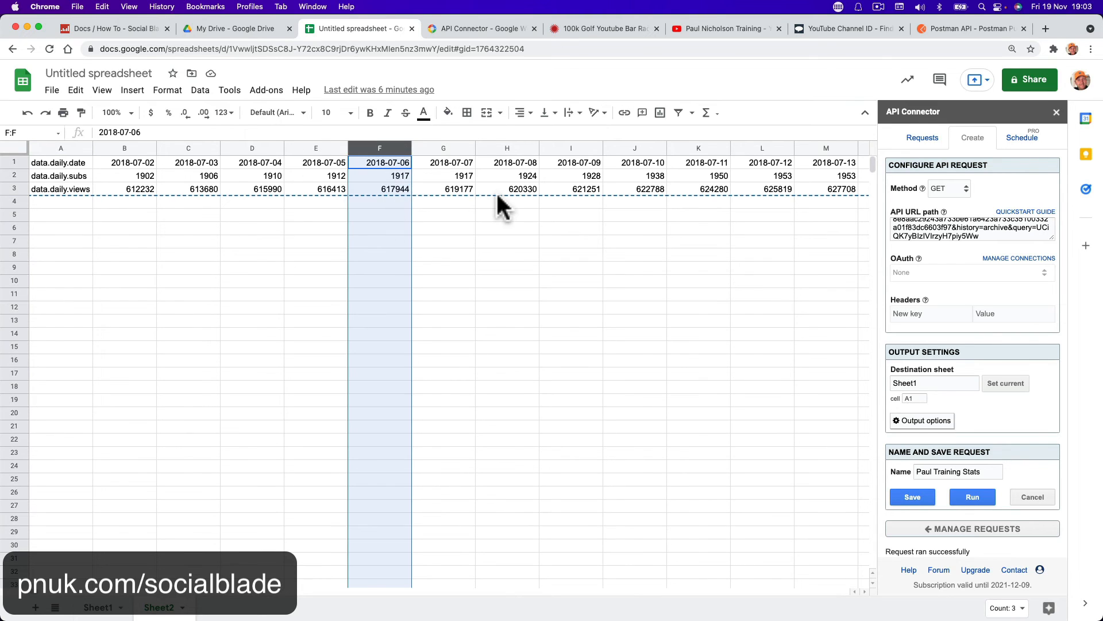
scroll(498, 196, "right", 2)
scroll(498, 196, "left", 2)
left_click(98, 607)
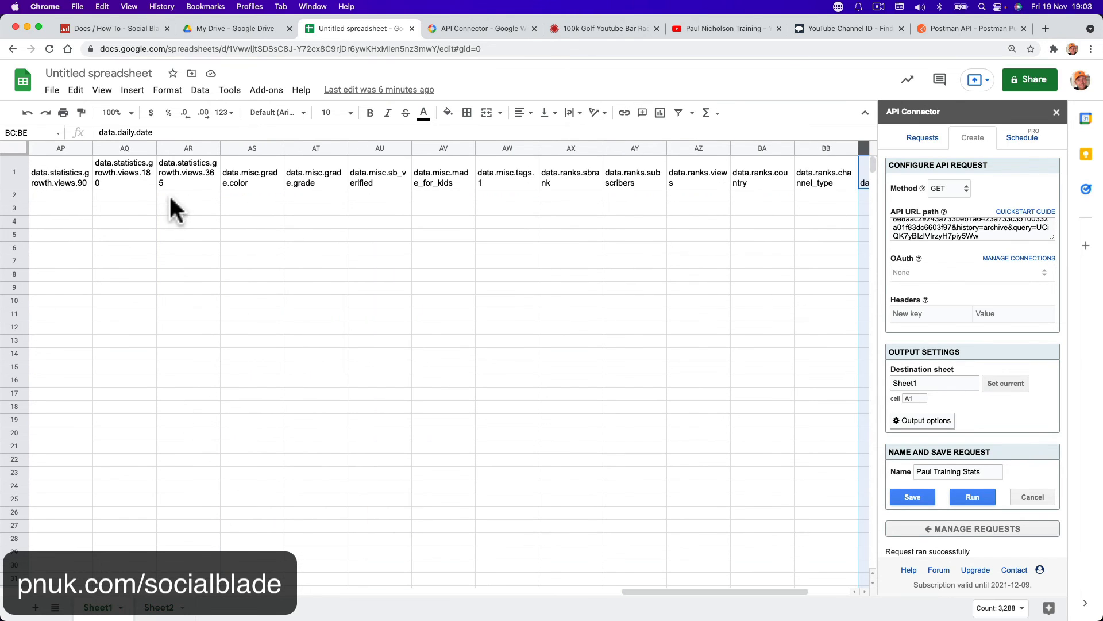
scroll(306, 191, "left", 20)
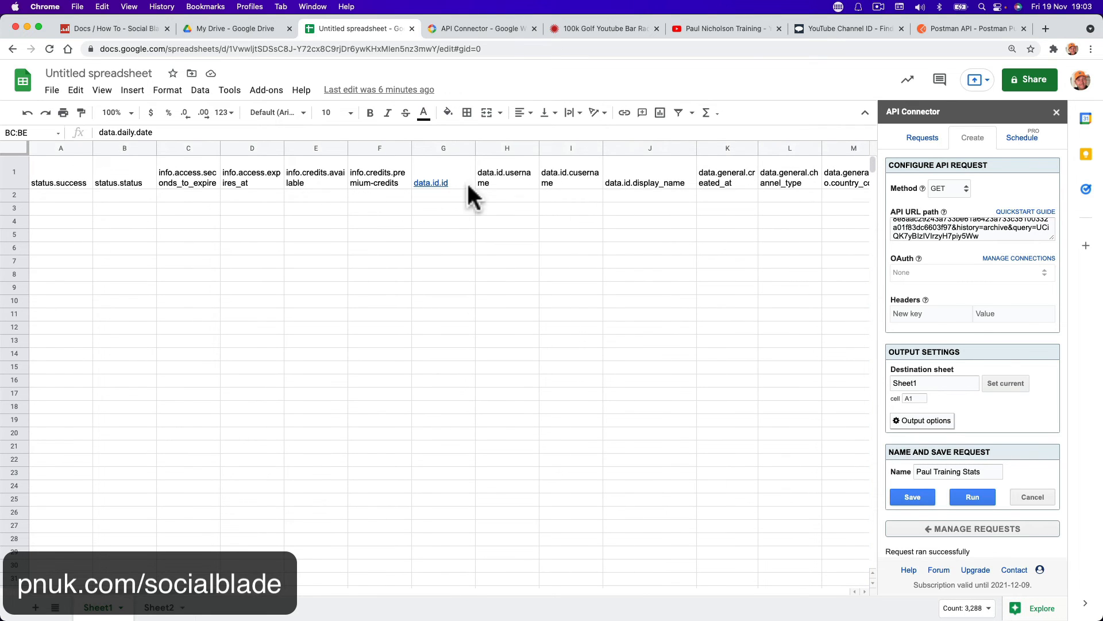
- Draft an API Connector trigger for the Paul Training Stats request, running every day between 2 a.m. - 3 a.m., named Paul Training
left_click(62, 173)
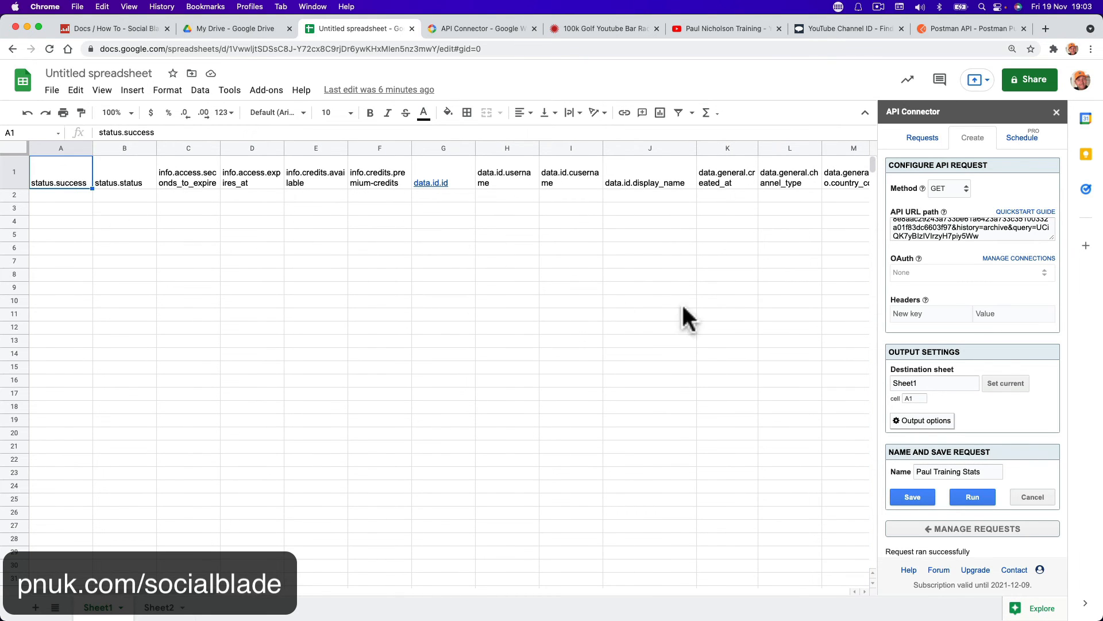
left_click(971, 496)
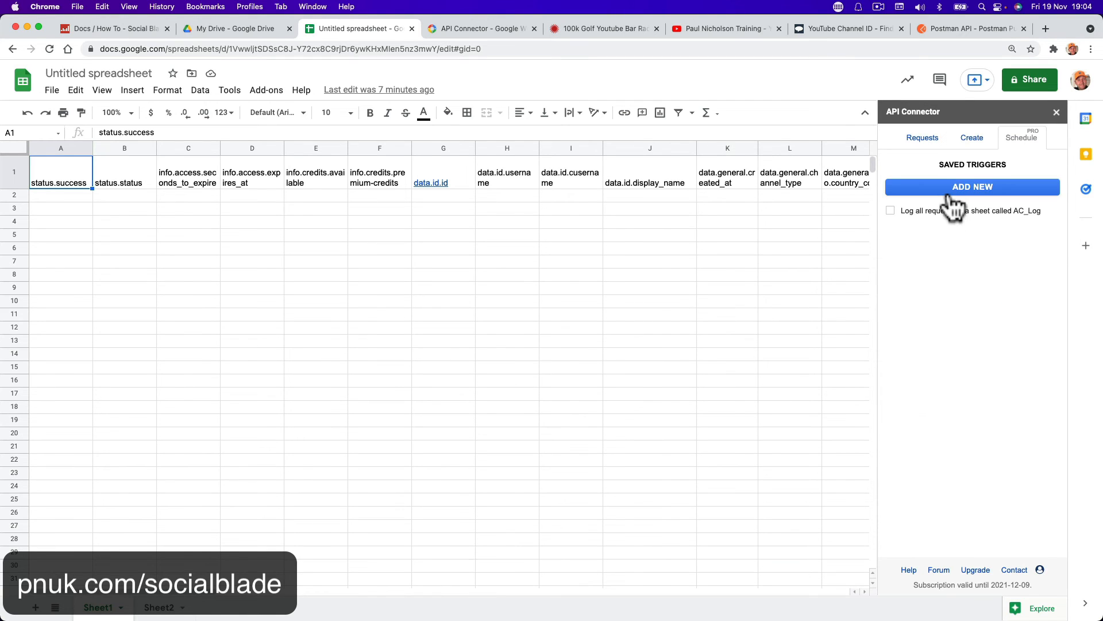
left_click(977, 187)
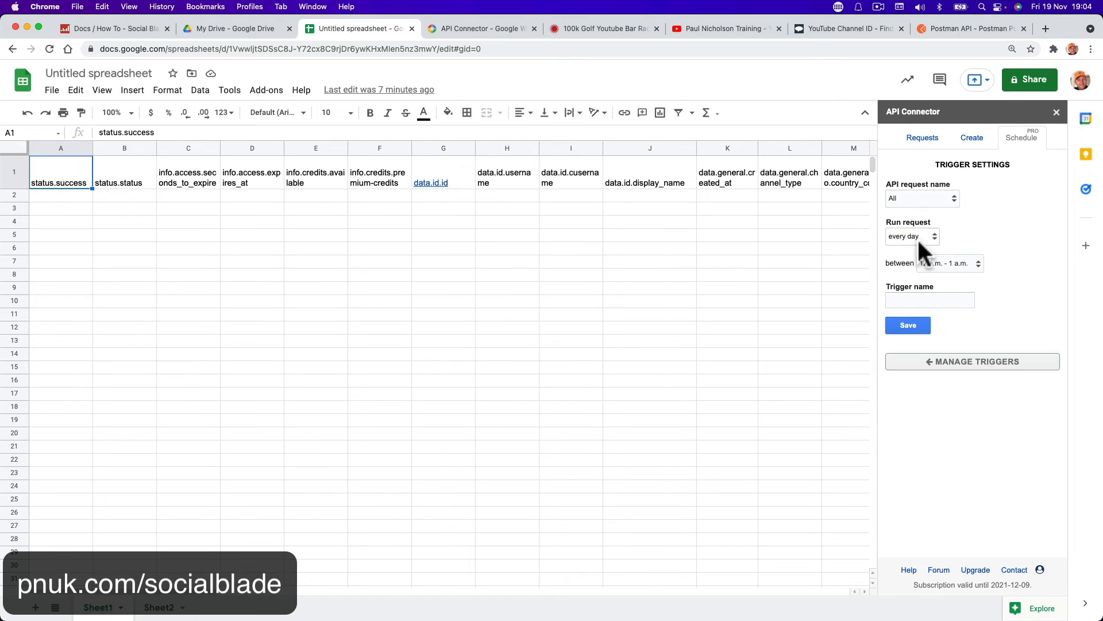
left_click(951, 199)
left_click(960, 214)
left_click(932, 264)
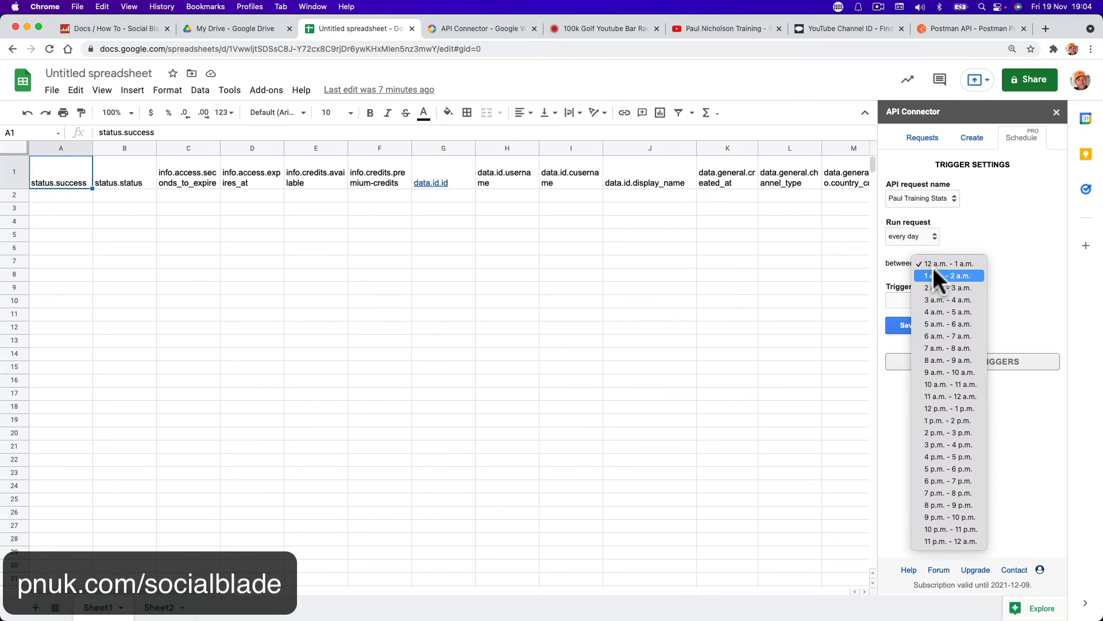
left_click(939, 285)
left_click(909, 300)
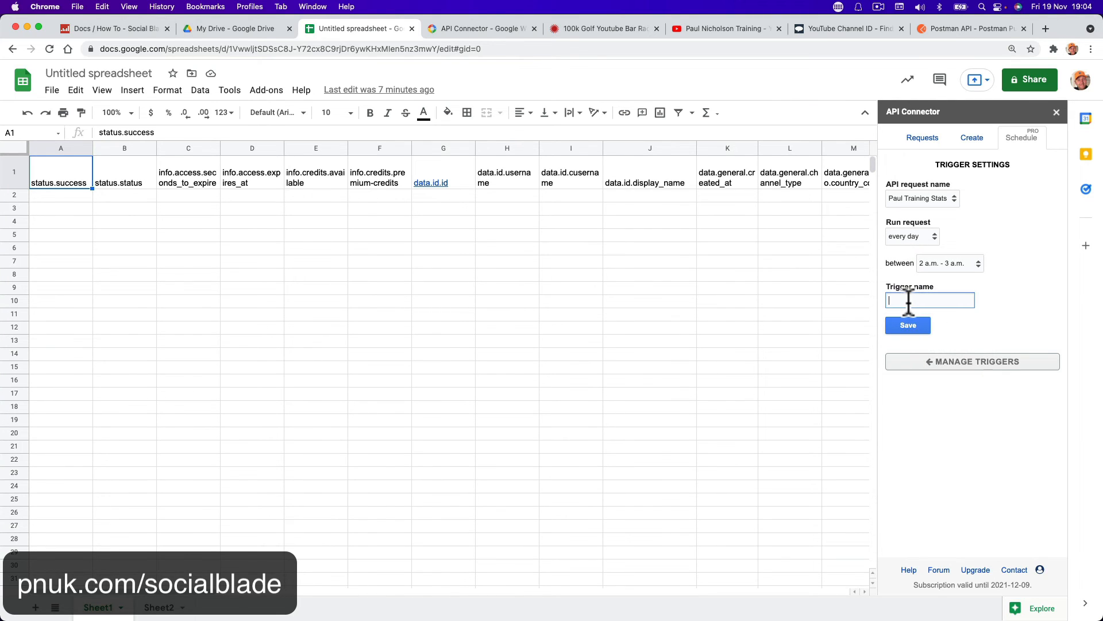
type("Paul Training")
- Review the trigger's available run frequencies, API request choice and hourly time slots
left_click(935, 236)
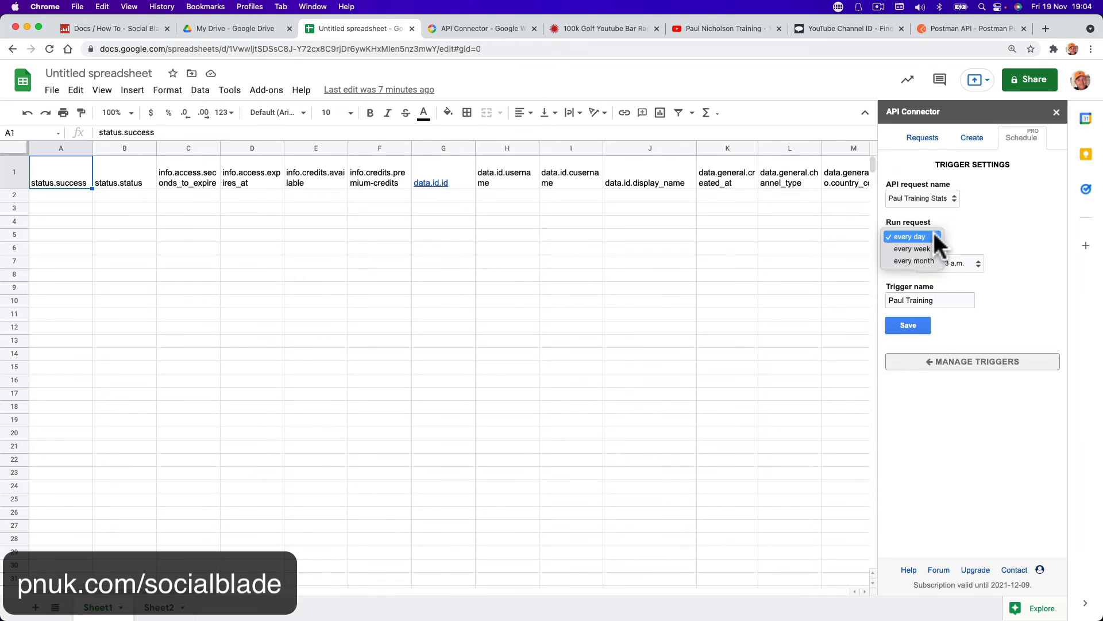
left_click(935, 234)
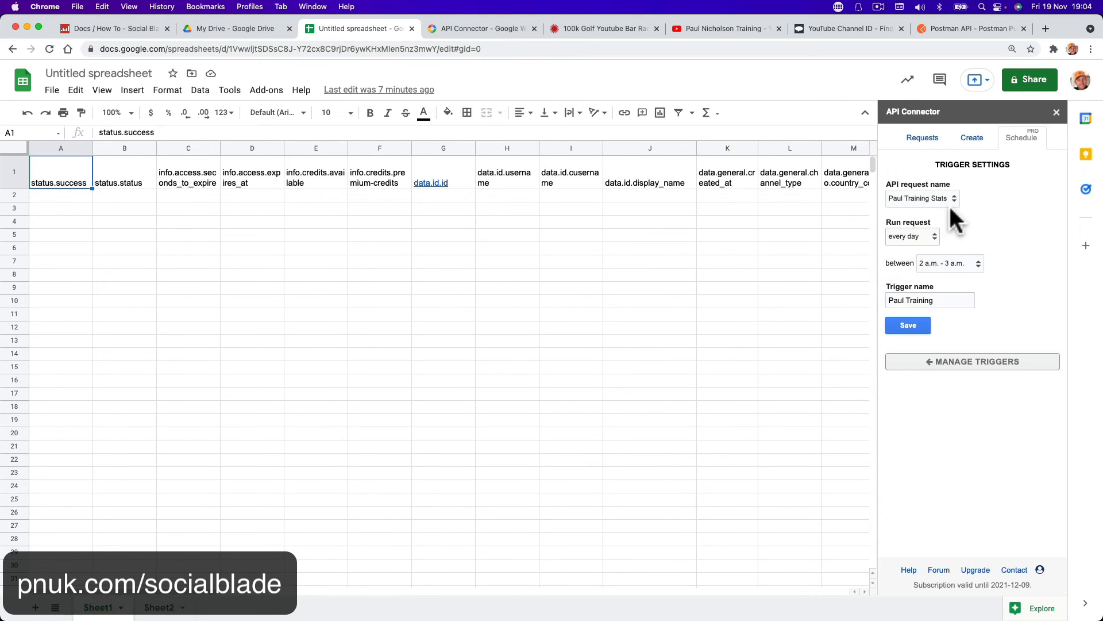
left_click(932, 236)
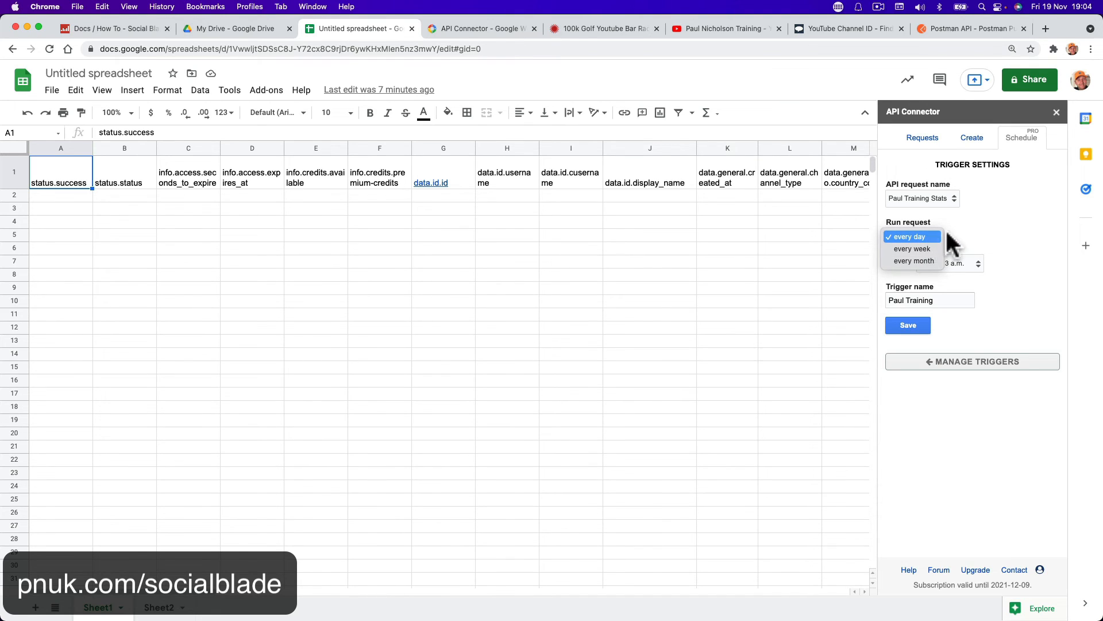
left_click(933, 236)
left_click(945, 199)
left_click(947, 198)
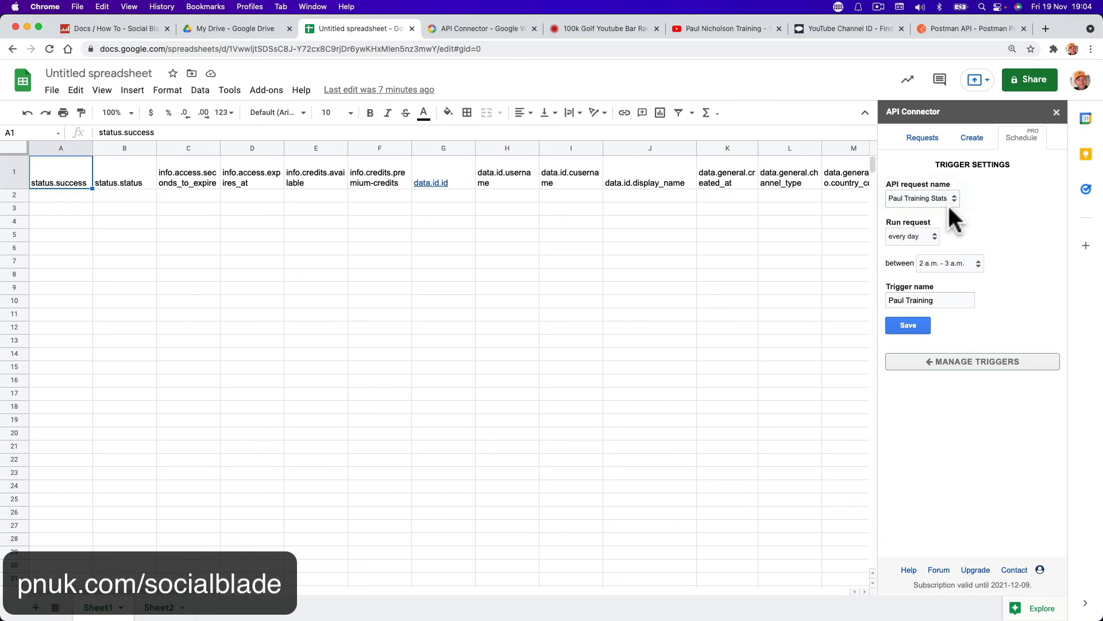
left_click(954, 263)
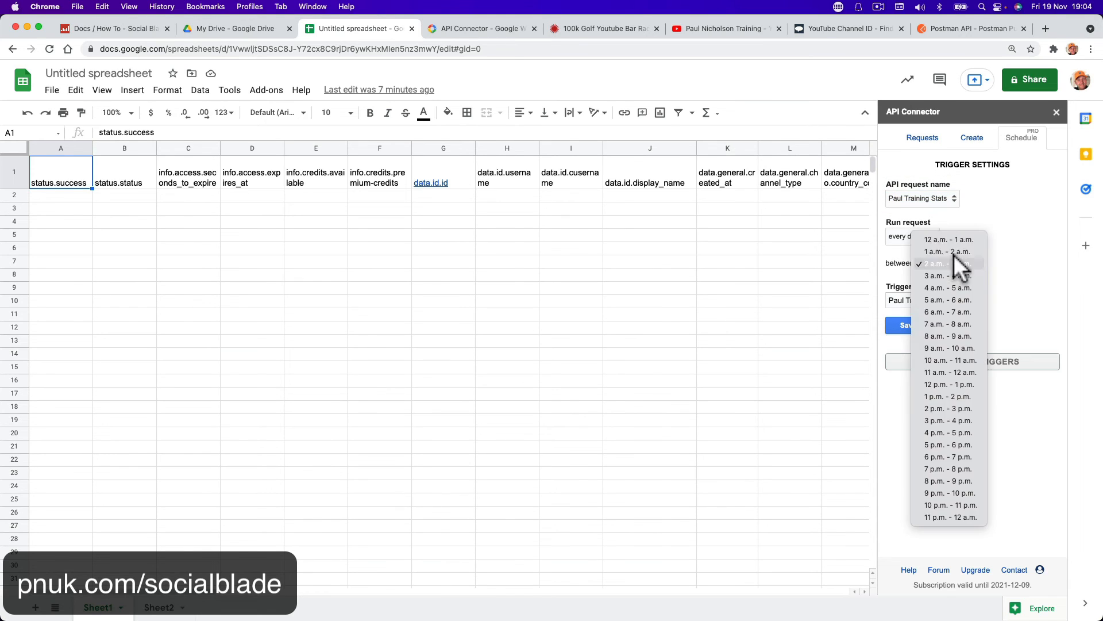
left_click(977, 219)
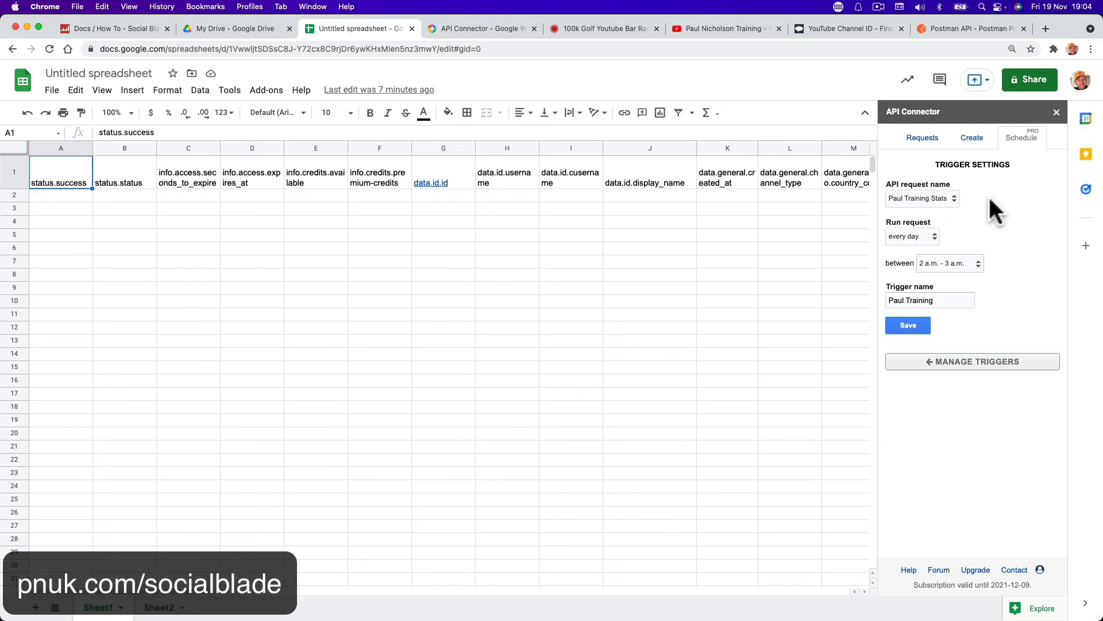
- Run the Paul Training Stats request from the saved API requests
left_click(959, 143)
left_click(633, 112)
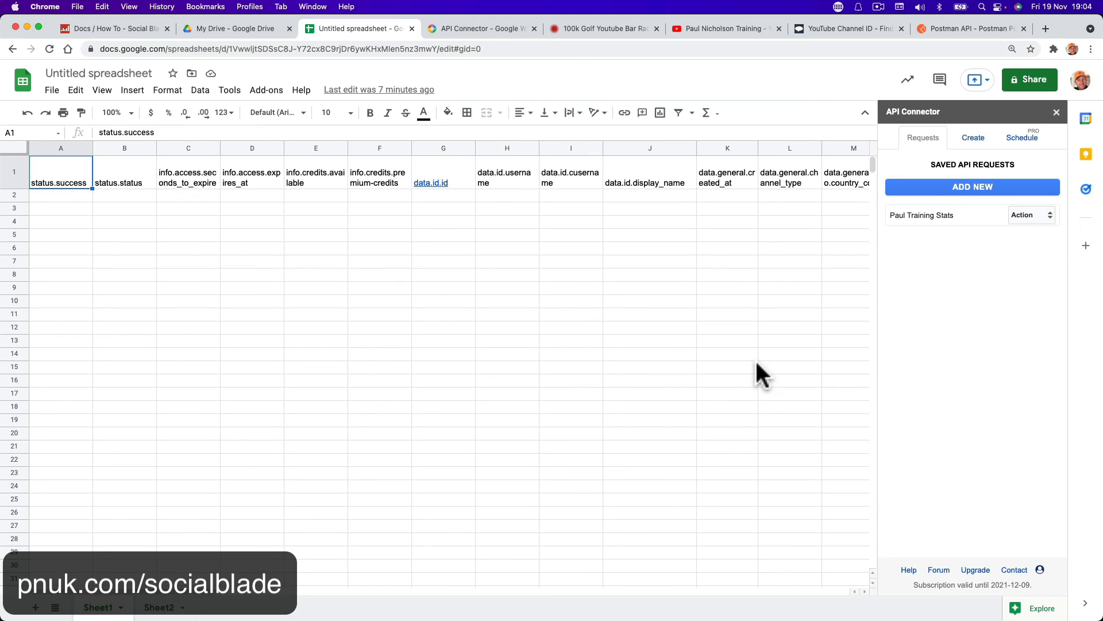
left_click(1034, 212)
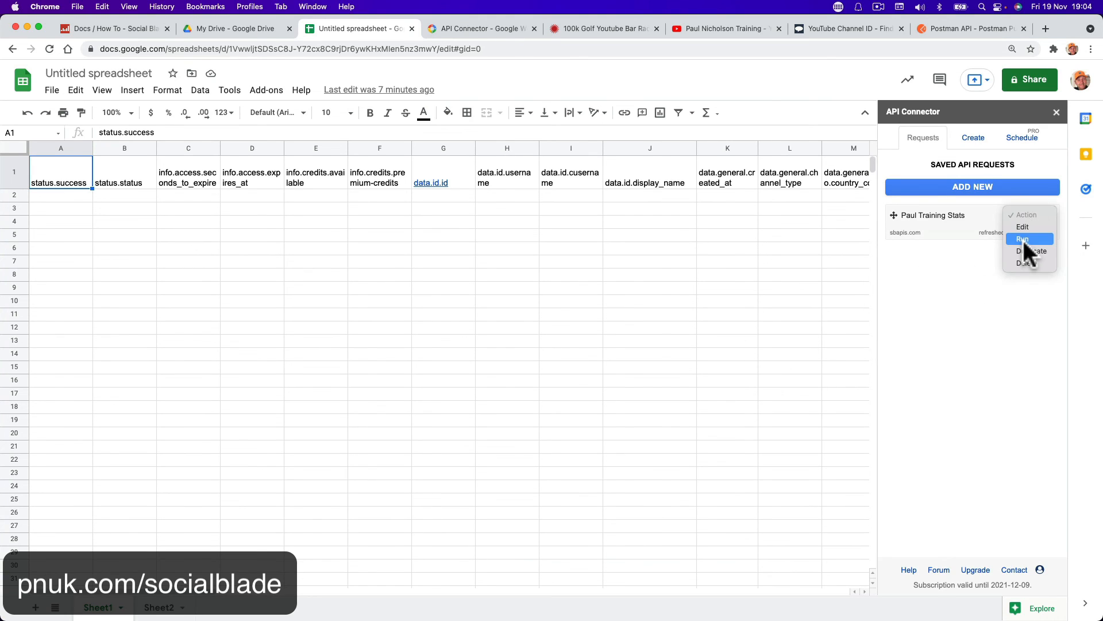
left_click(1023, 240)
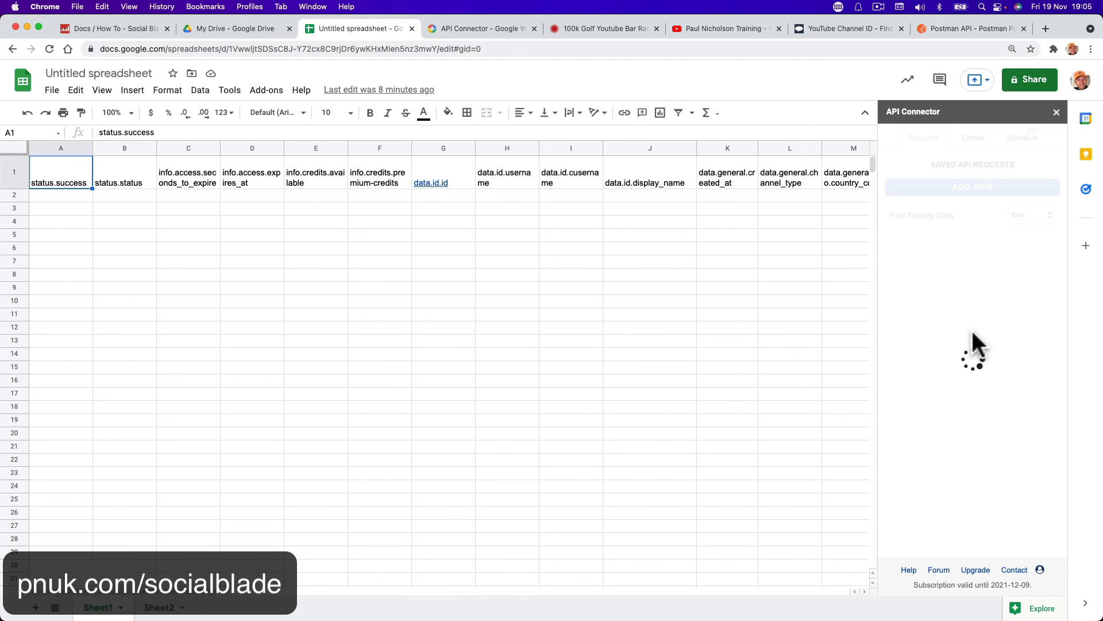
- Fit column D to its contents in Sheet1 and check the available credits and access expiry date
left_click(188, 187)
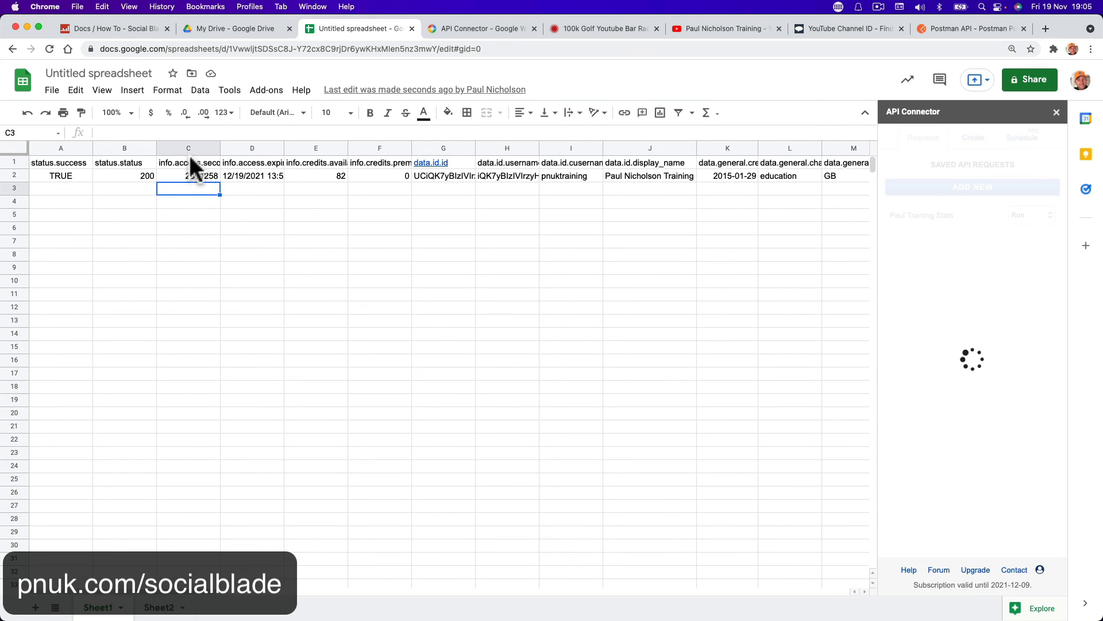
double_click(283, 150)
left_click(350, 149)
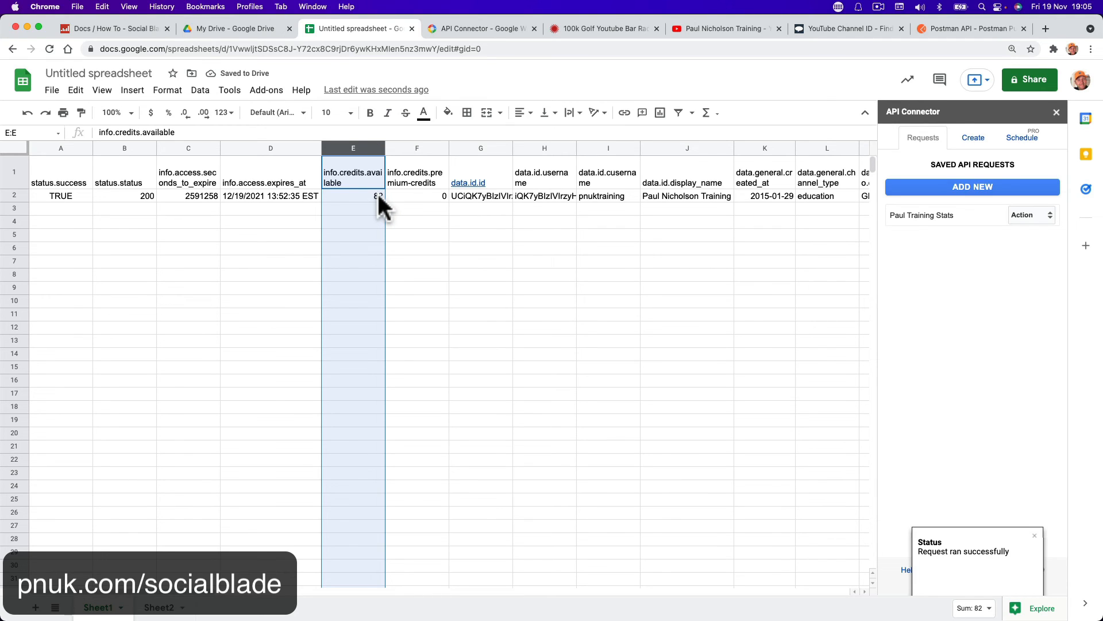
left_click(262, 196)
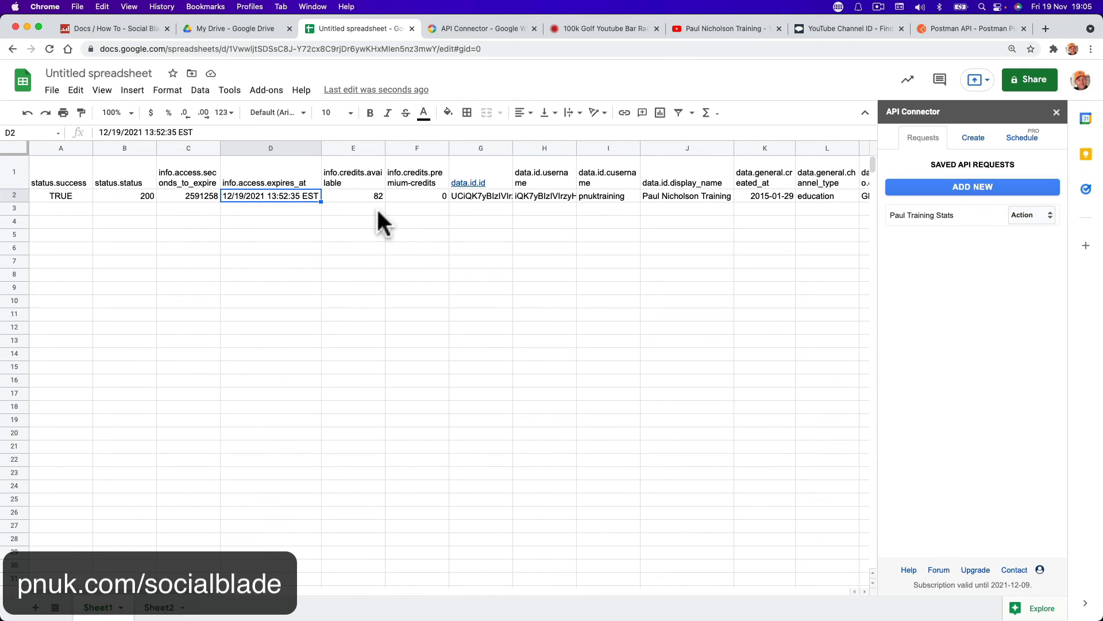
- Switch to the Social Blade API documentation, then to Postman, and review the JSON response of the Social Blade channel statistics request
left_click(123, 29)
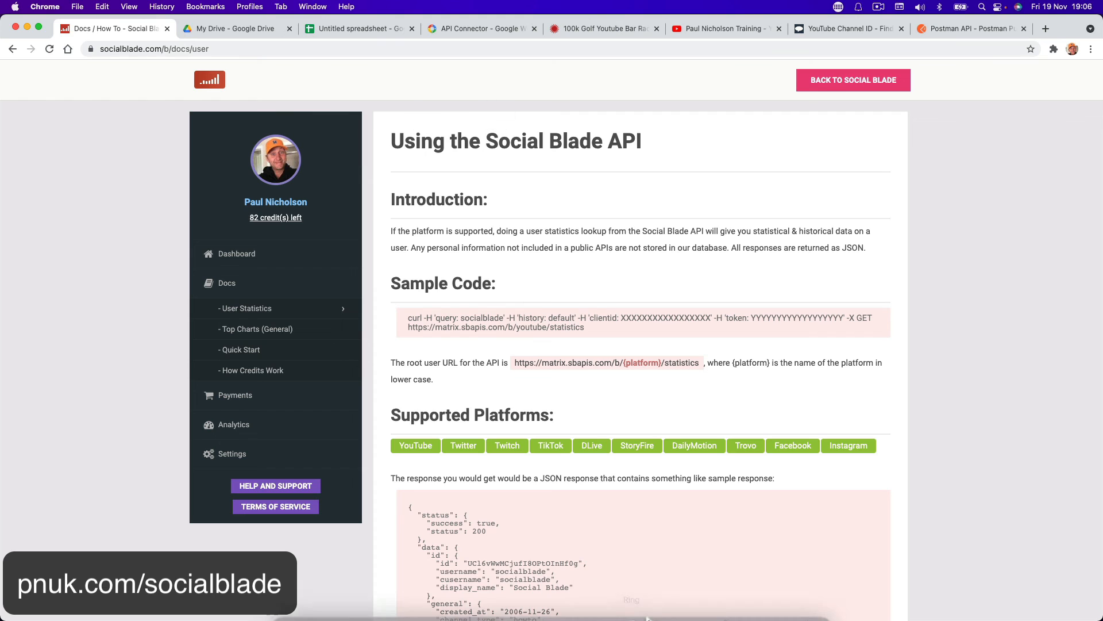
mouse_move(630, 600)
left_click(592, 601)
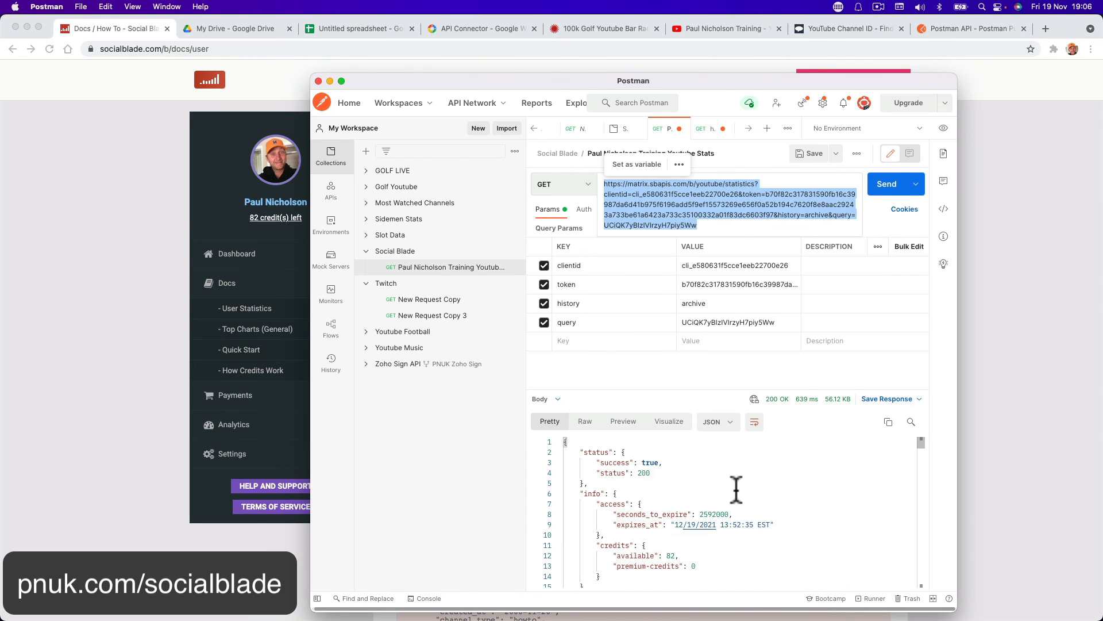
scroll(733, 491, "down", 10)
scroll(736, 490, "up", 7)
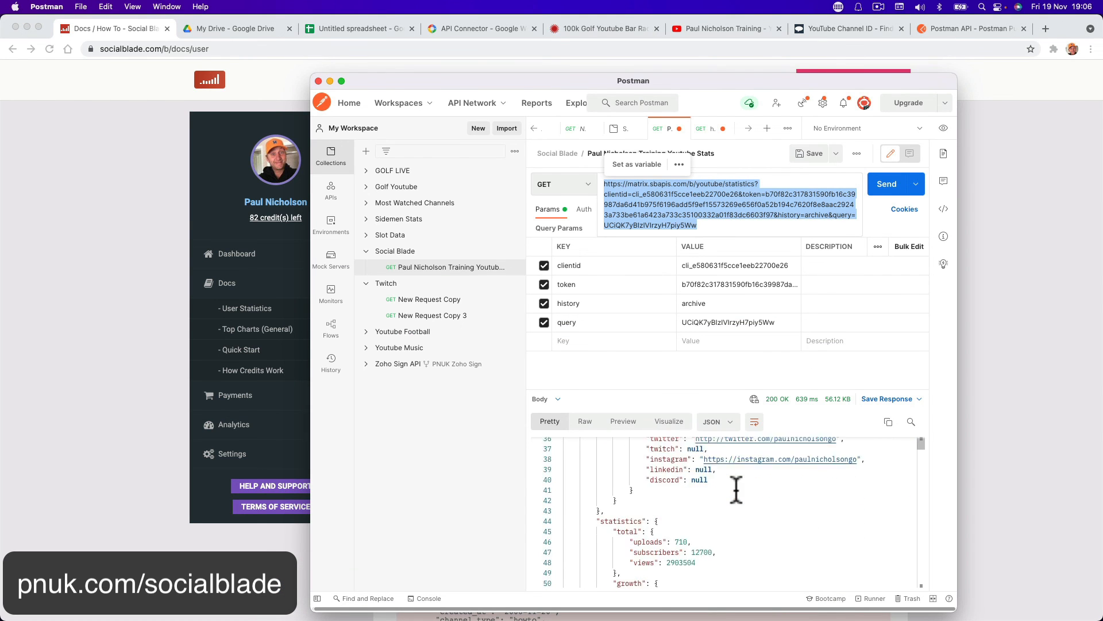
scroll(736, 490, "up", 5)
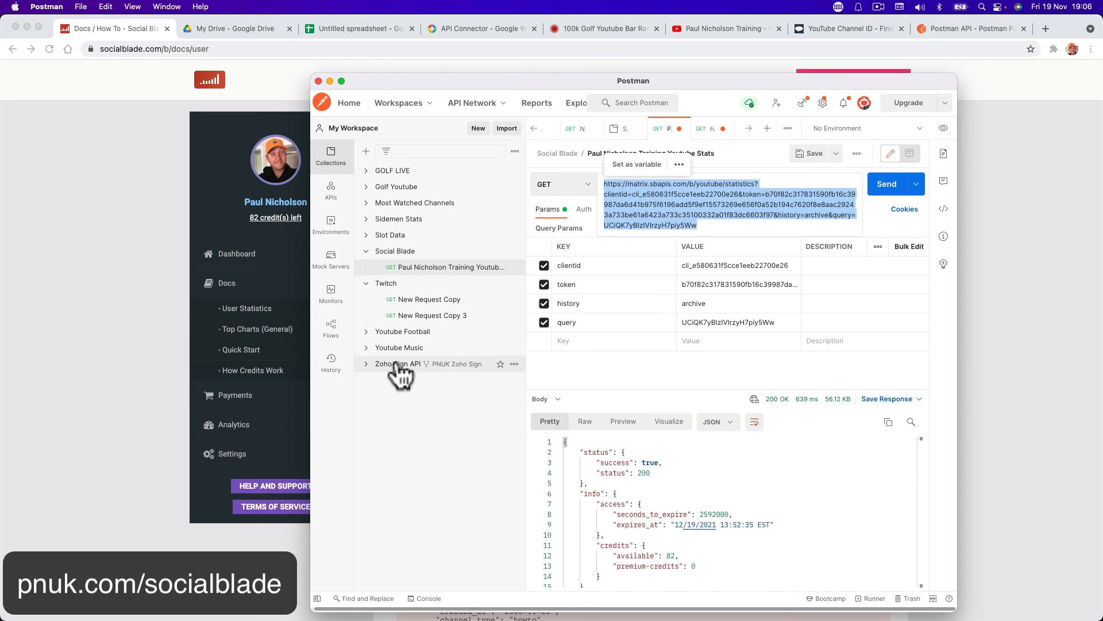
- Send the Golf Youtube Channels Top 50 request from the Golf Youtube collection
left_click(412, 187)
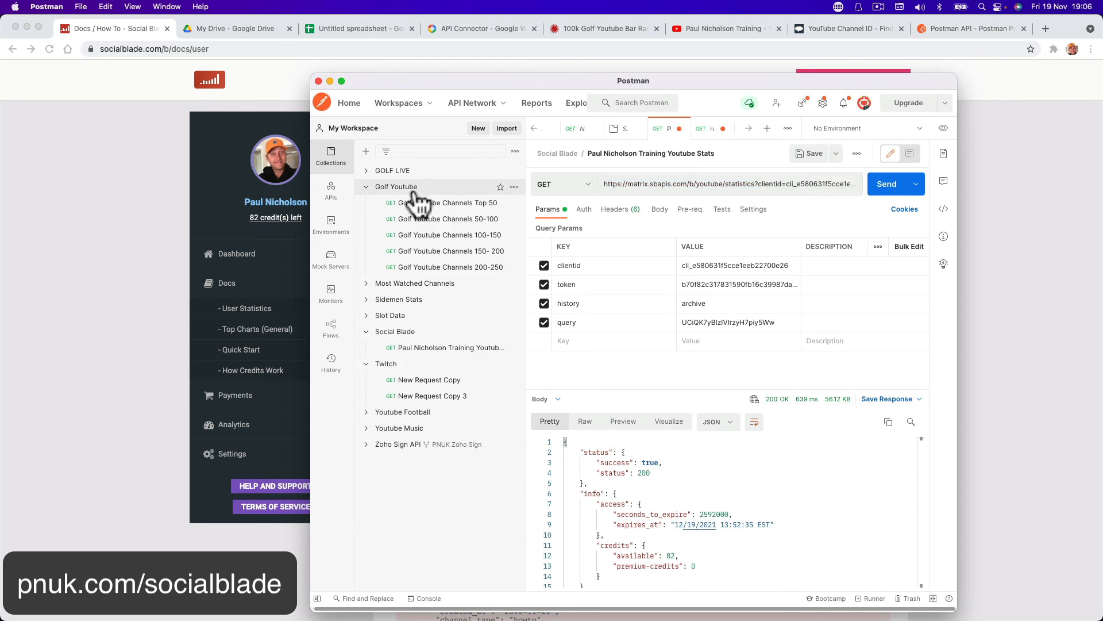
left_click(428, 203)
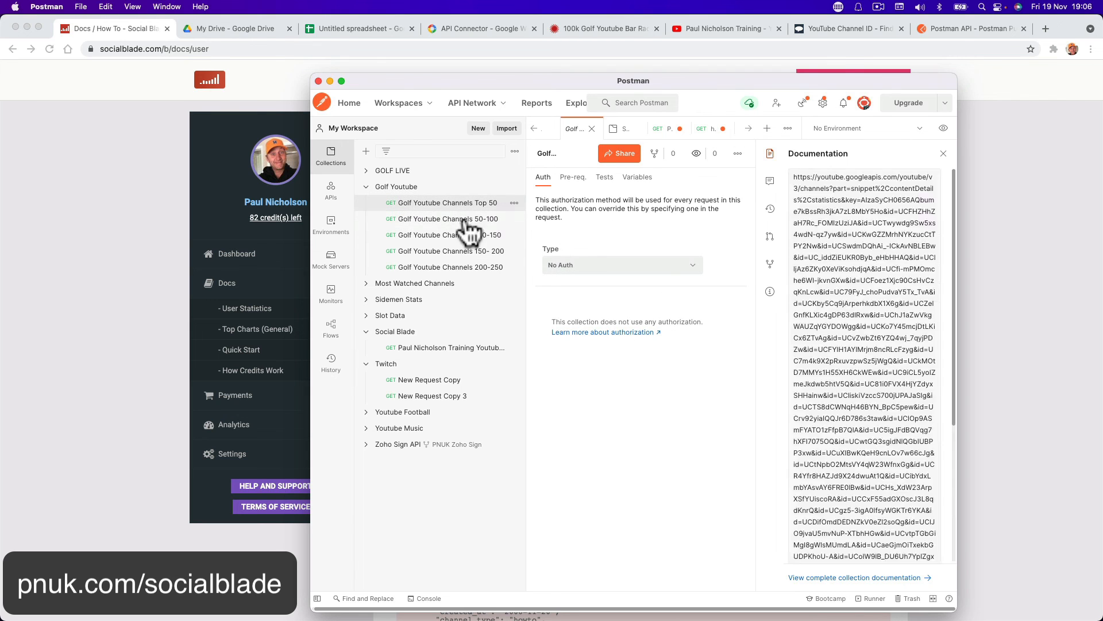
left_click(898, 182)
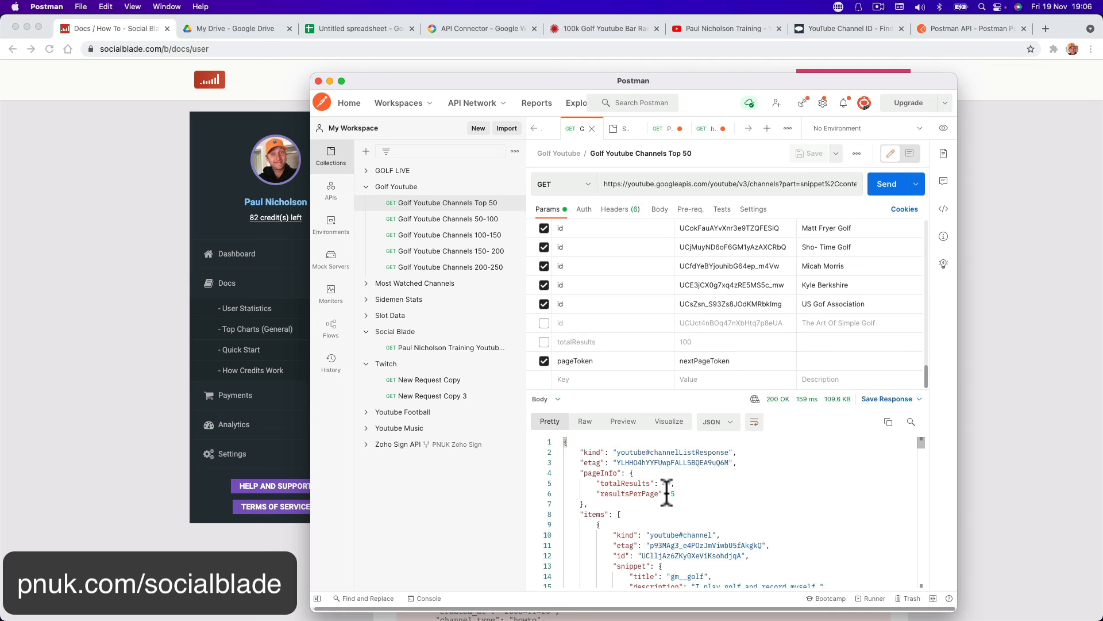
- Examine the first channel's entry in the response, highlighting its statistics block with view, subscriber and video counts
scroll(666, 493, "down", 5)
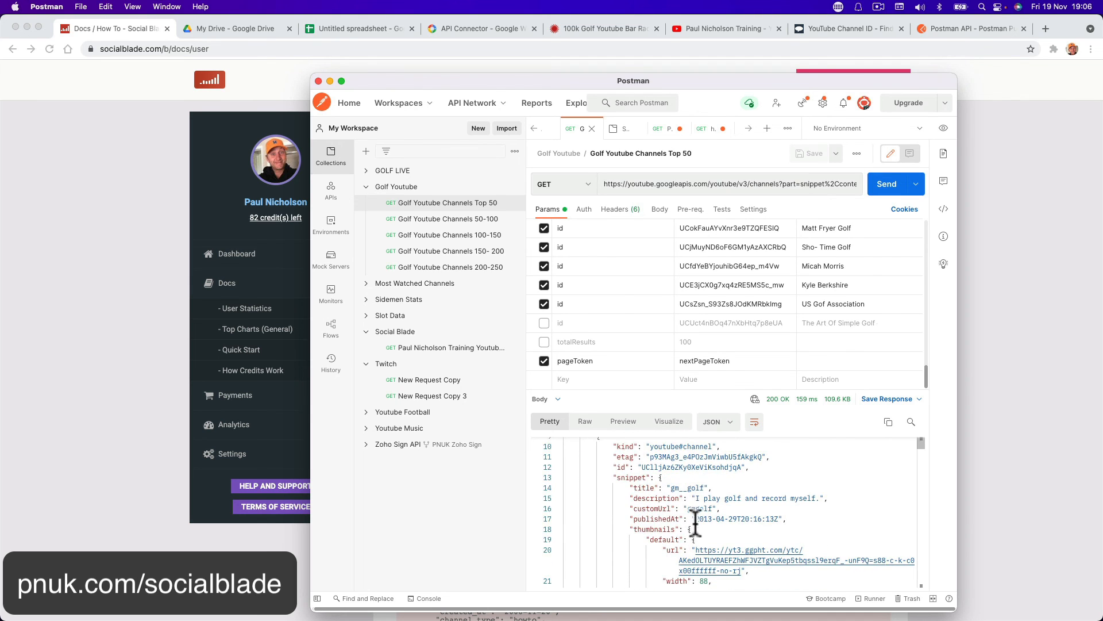
scroll(695, 524, "down", 6)
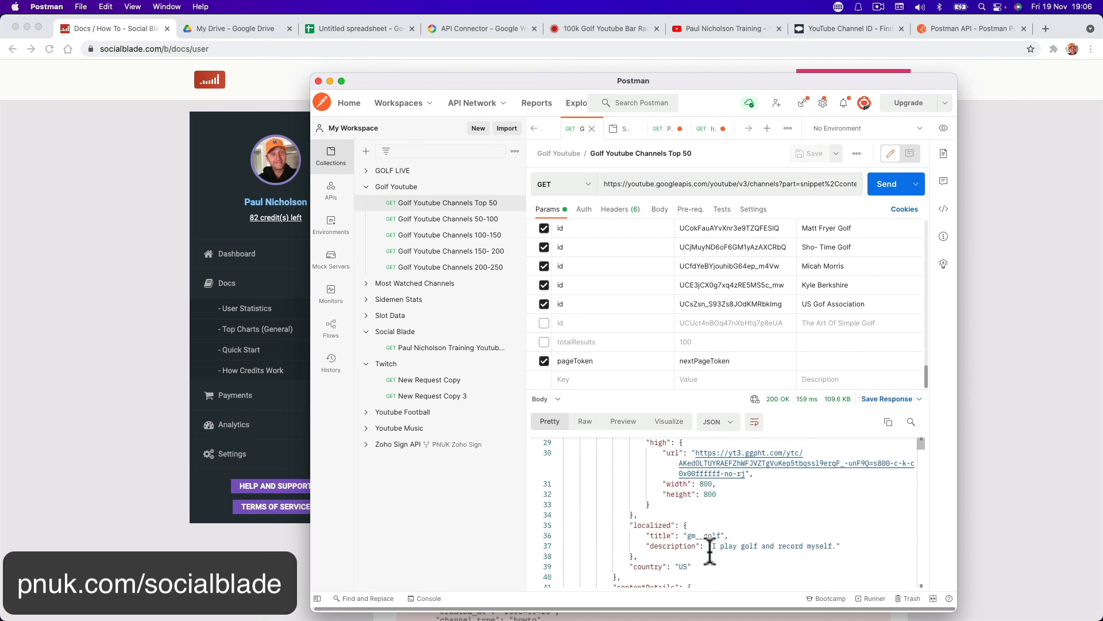
scroll(711, 552, "down", 4)
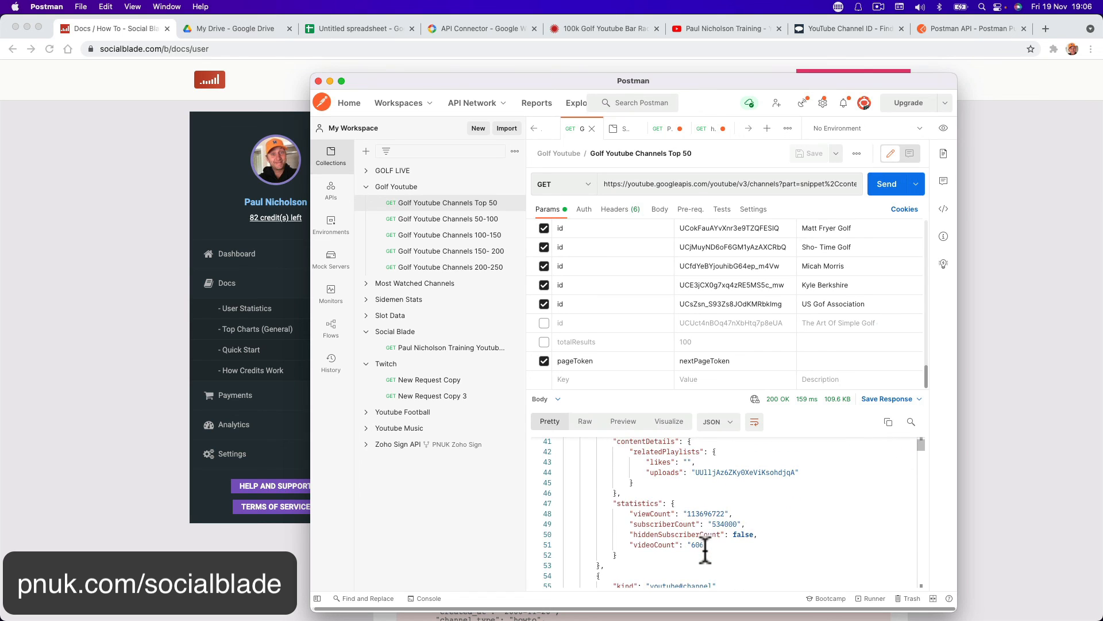
left_click_drag(613, 503, 732, 557)
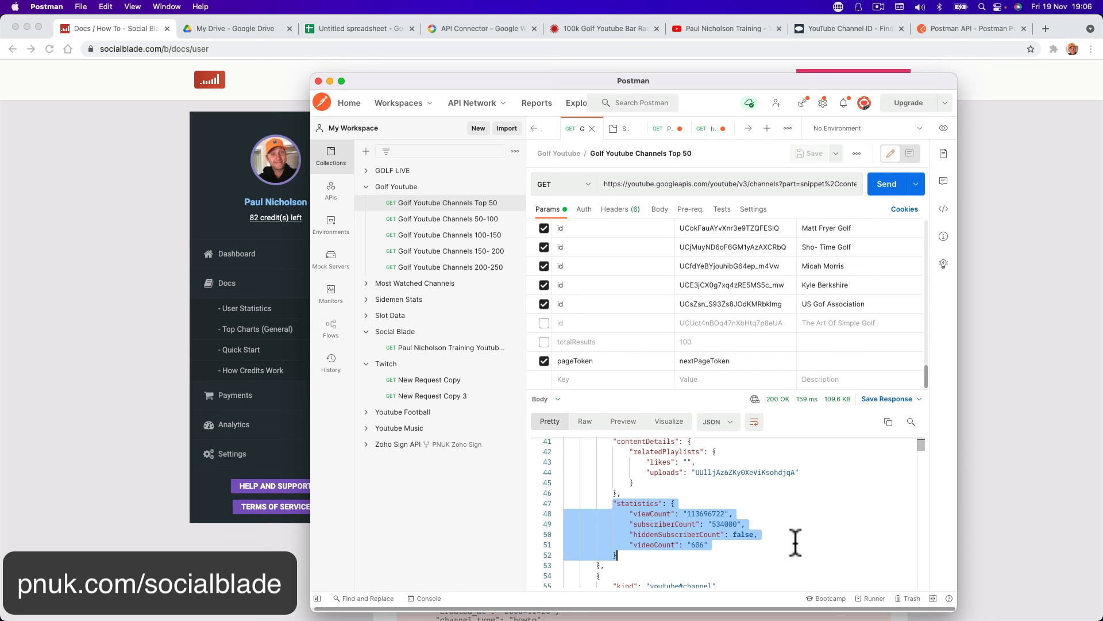
left_click(762, 513)
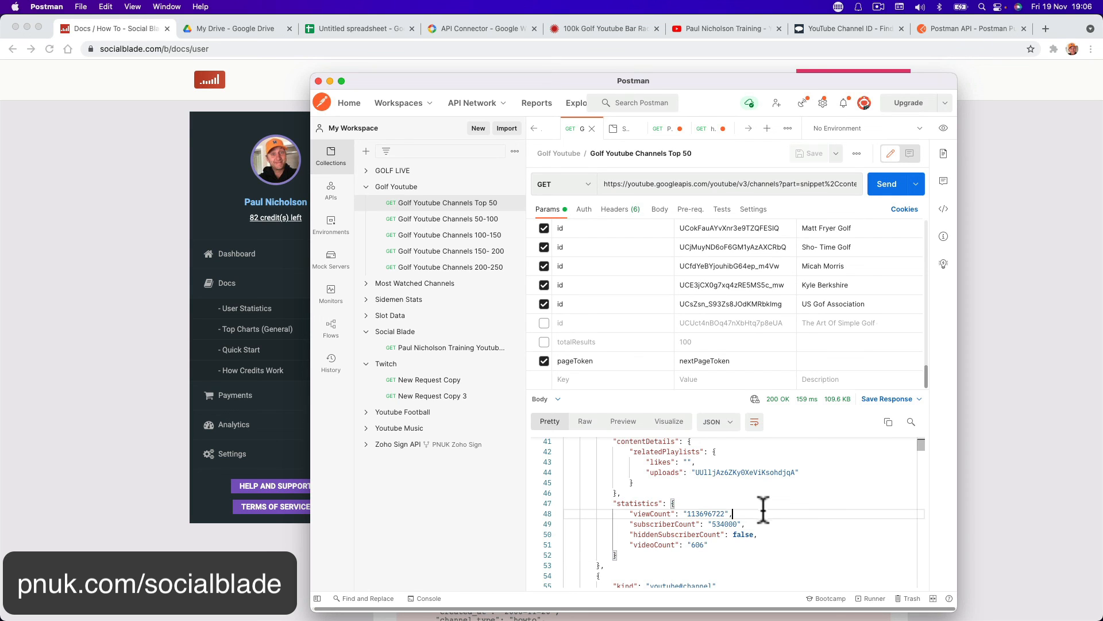
left_click(753, 546)
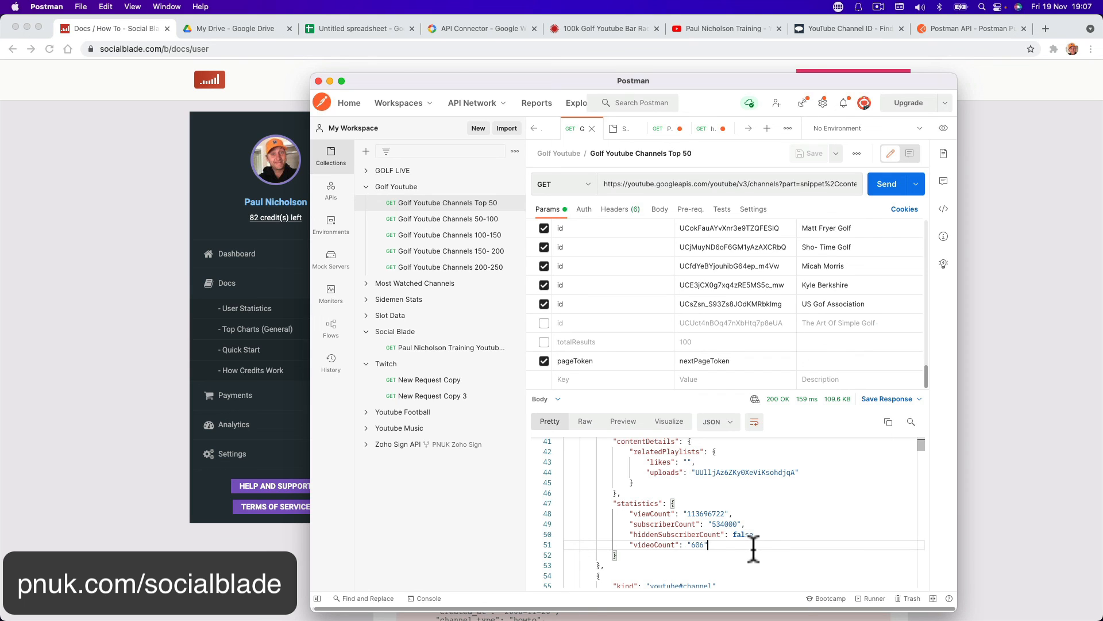
left_click_drag(715, 549, 601, 498)
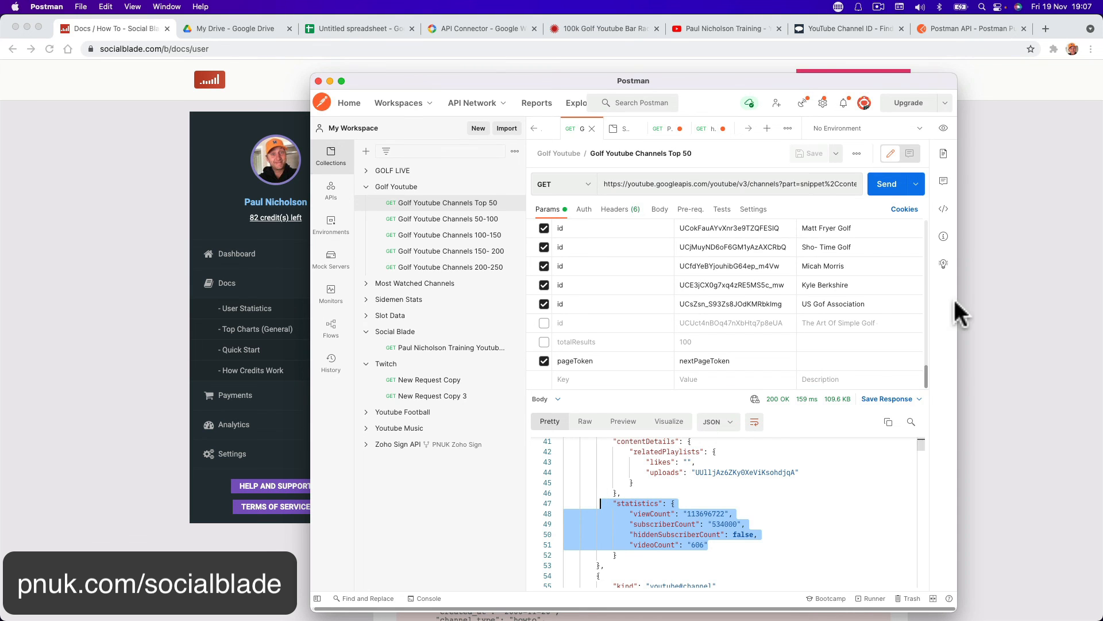
- Switch back to the Social Blade API documentation in Chrome and look over the supported platforms and sample response
left_click(1060, 247)
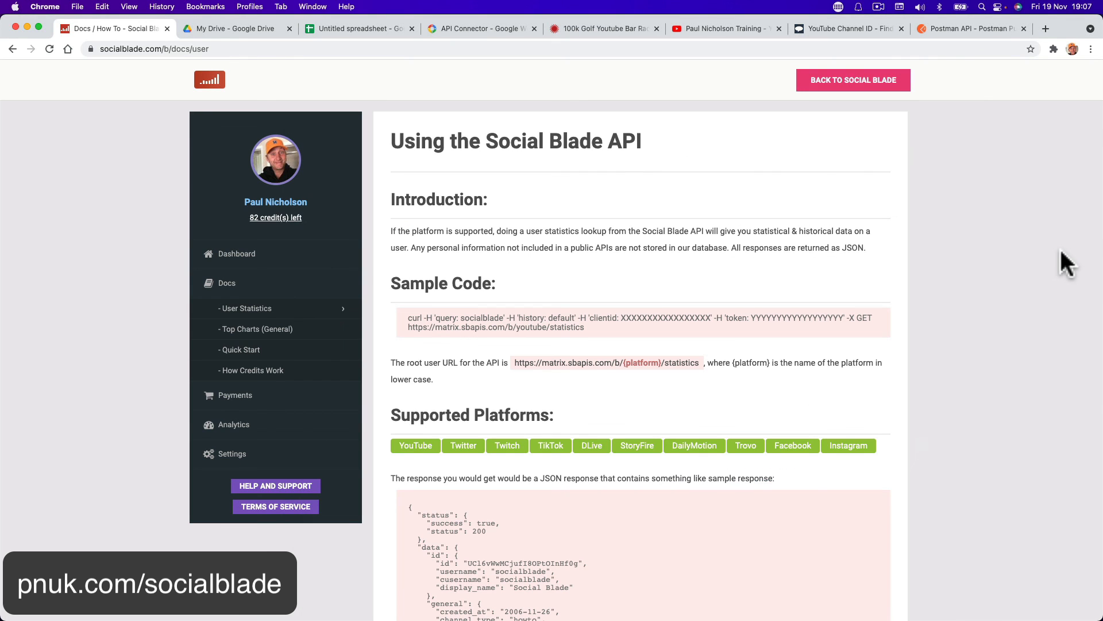
scroll(782, 340, "down", 5)
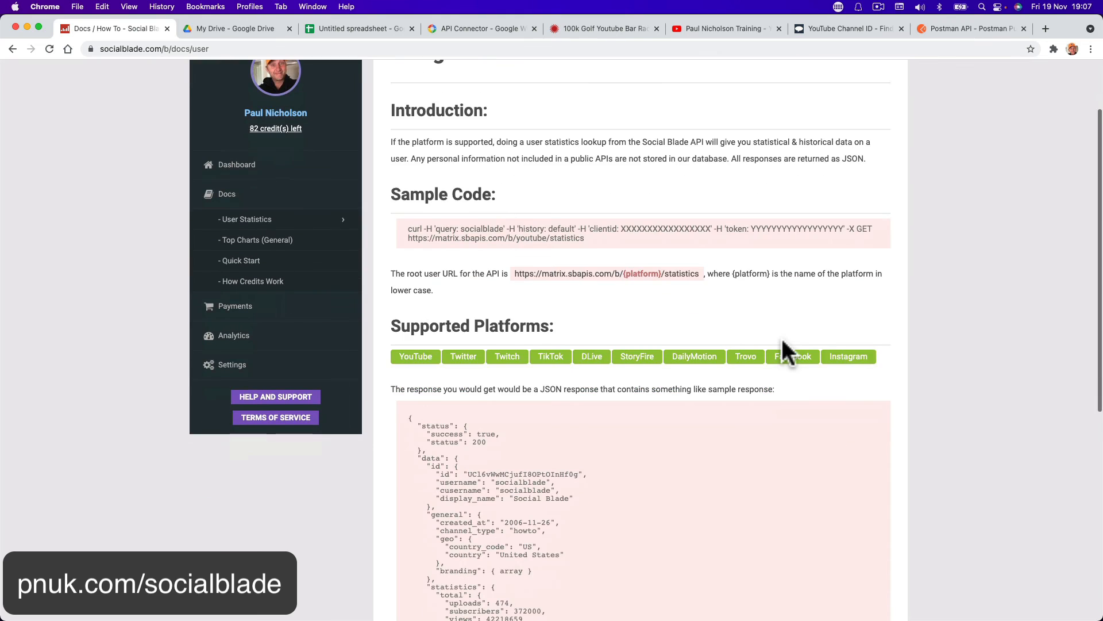
scroll(782, 341, "up", 4)
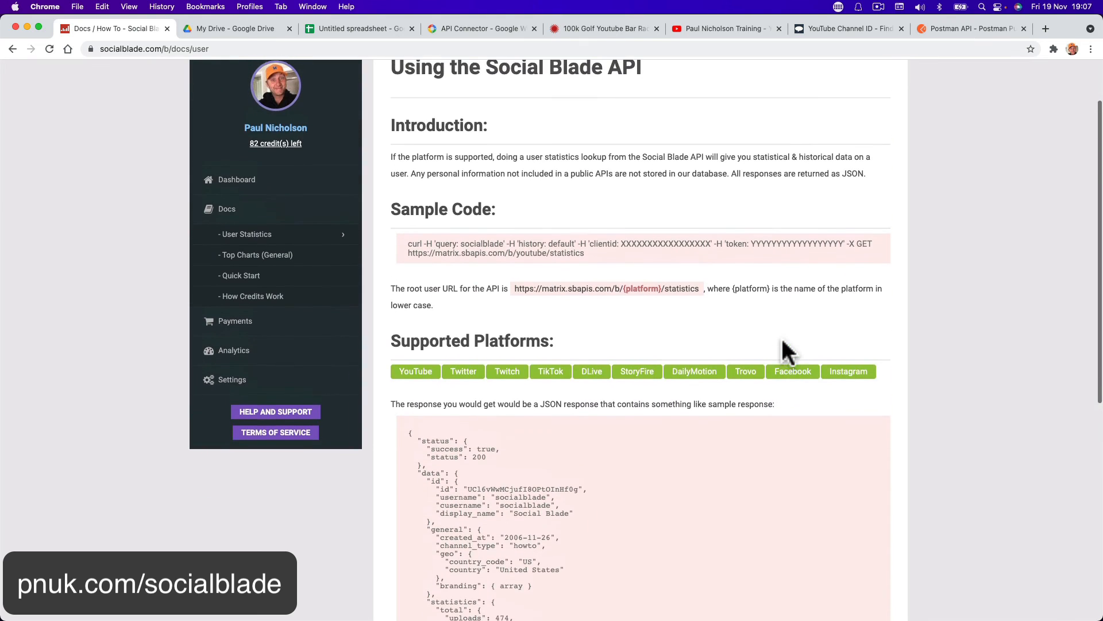